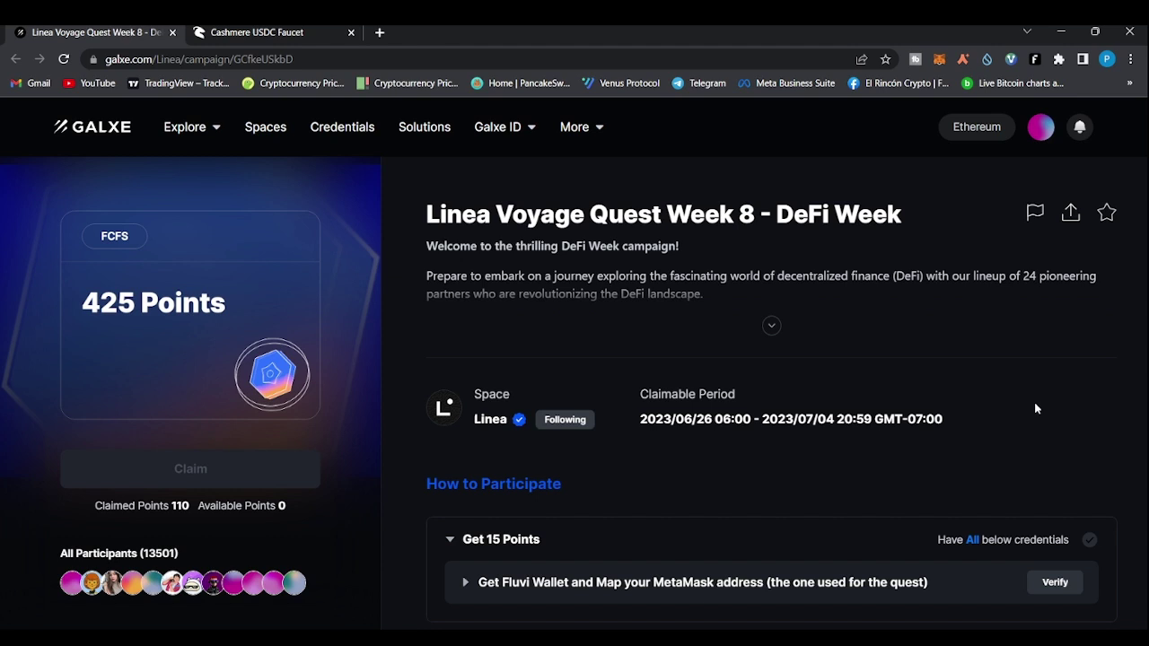
Run verification on the 'Get Fluvi Wallet and Map your MetaMask address' credential, retrying twice
{"action": "scroll", "coordinate": [1035, 409], "scroll_direction": "down", "scroll_amount": 1}
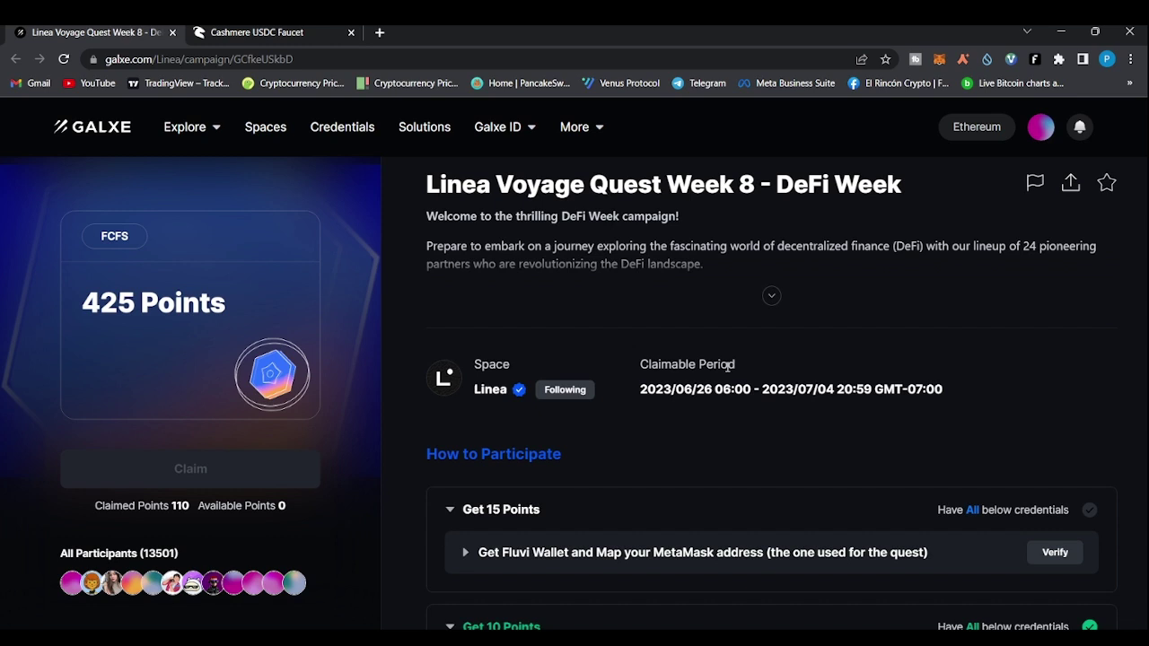
{"action": "scroll", "coordinate": [727, 367], "scroll_direction": "down", "scroll_amount": 2}
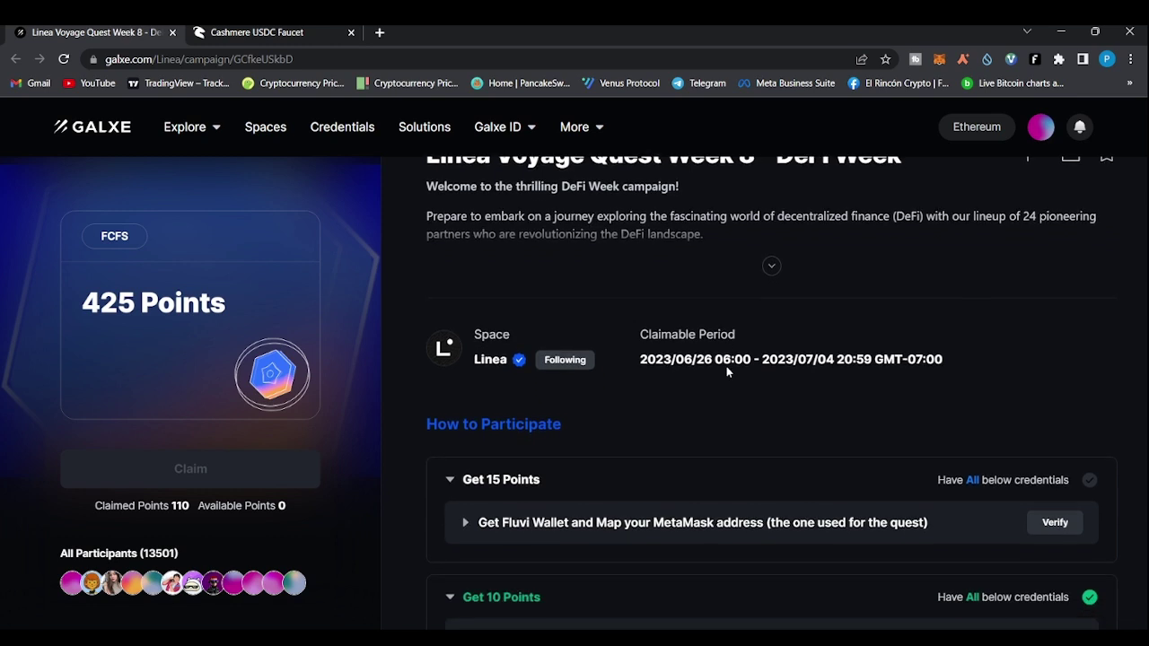
{"action": "scroll", "coordinate": [727, 372], "scroll_direction": "down", "scroll_amount": 3}
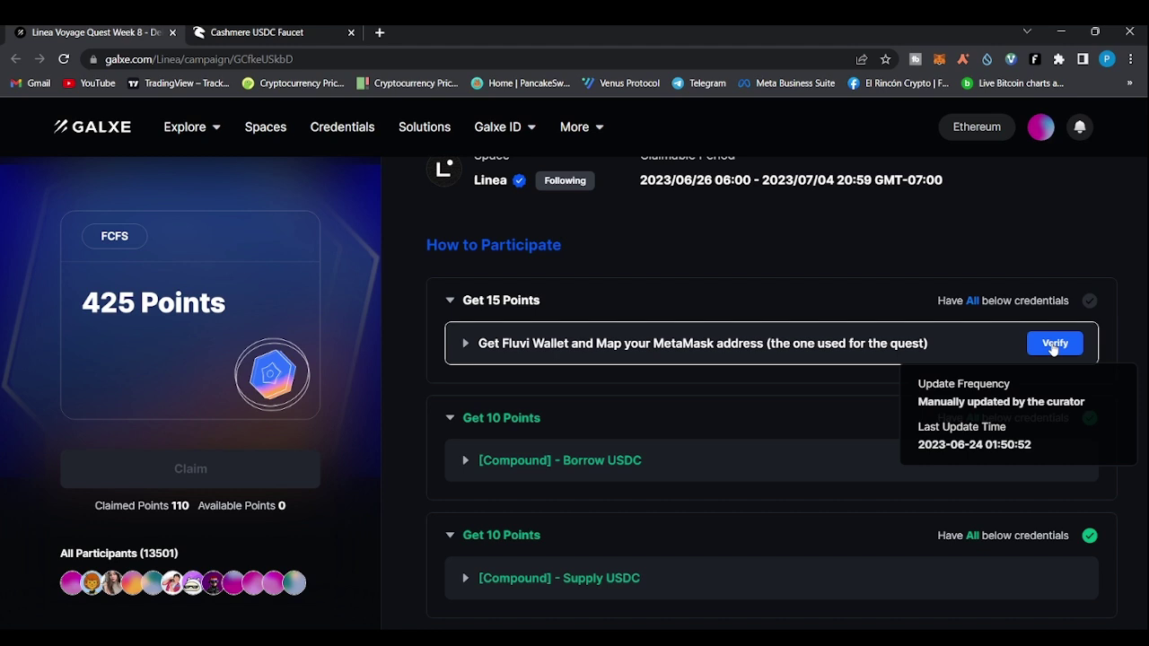
{"action": "left_click", "coordinate": [1053, 348]}
{"action": "left_click", "coordinate": [1067, 350]}
{"action": "left_click", "coordinate": [1061, 354]}
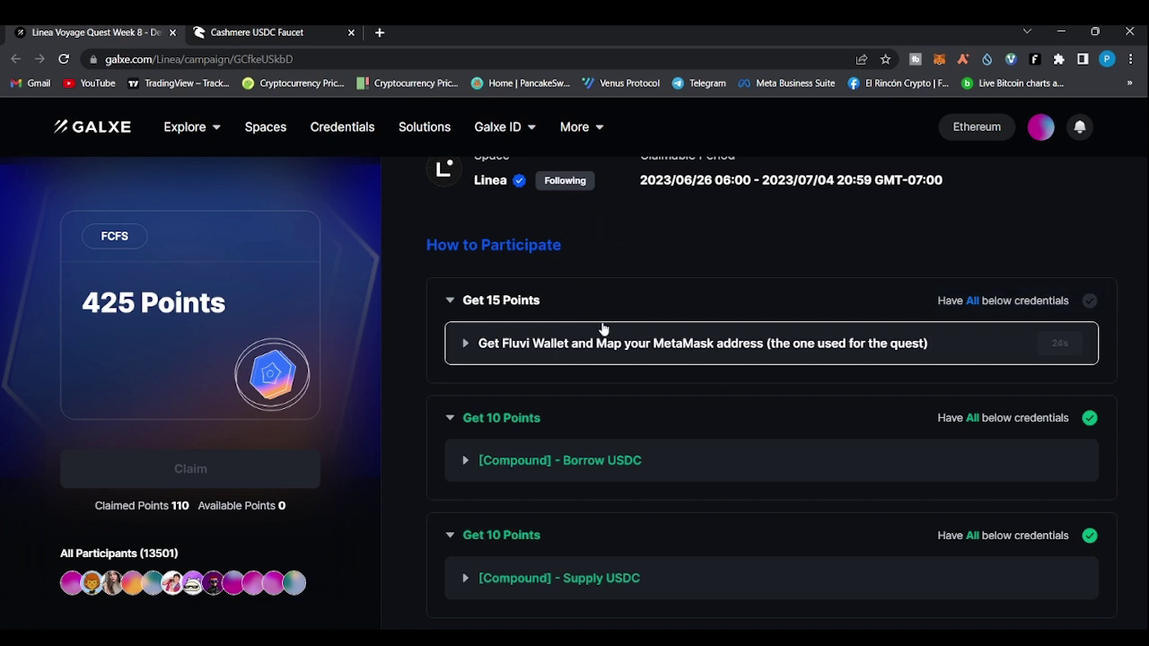
Scroll through the campaign task list to the '[Sushiswap] Swap UNI for USDT' quest
{"action": "scroll", "coordinate": [844, 353], "scroll_direction": "down", "scroll_amount": 1}
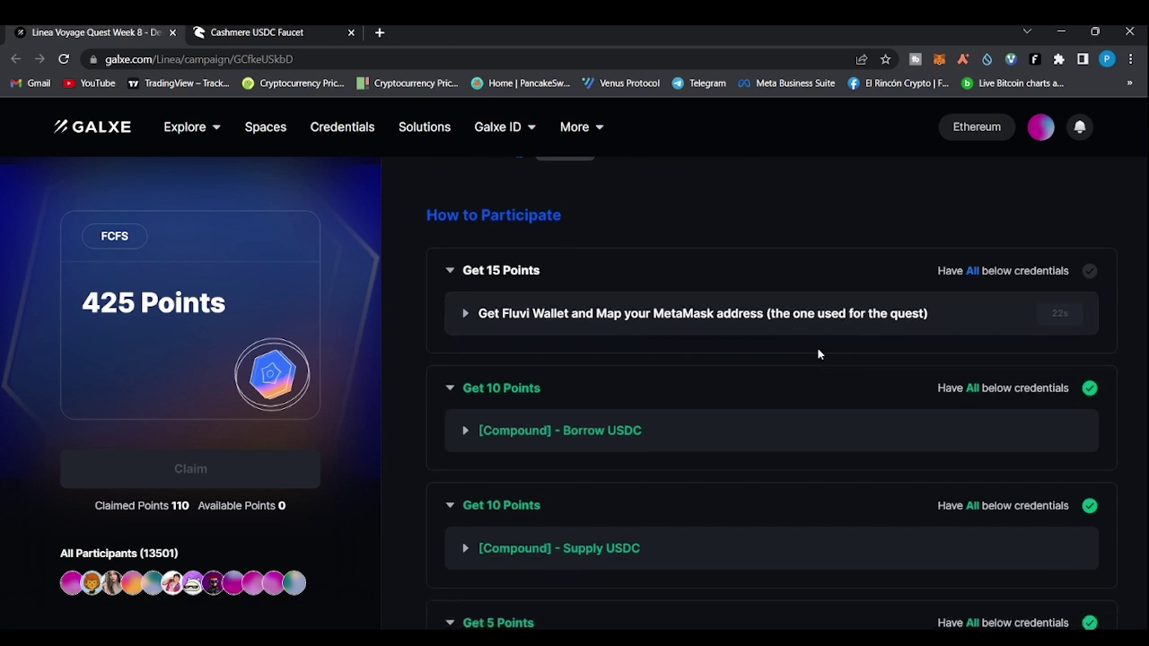
{"action": "scroll", "coordinate": [533, 361], "scroll_direction": "down", "scroll_amount": 2}
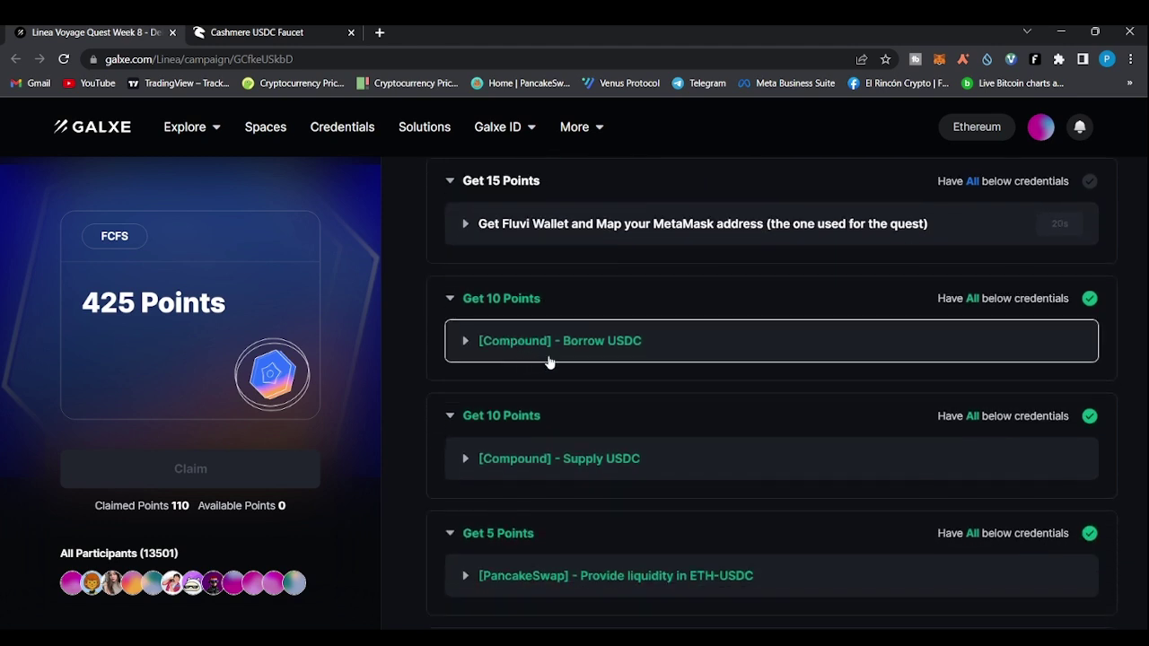
{"action": "scroll", "coordinate": [751, 367], "scroll_direction": "down", "scroll_amount": 2}
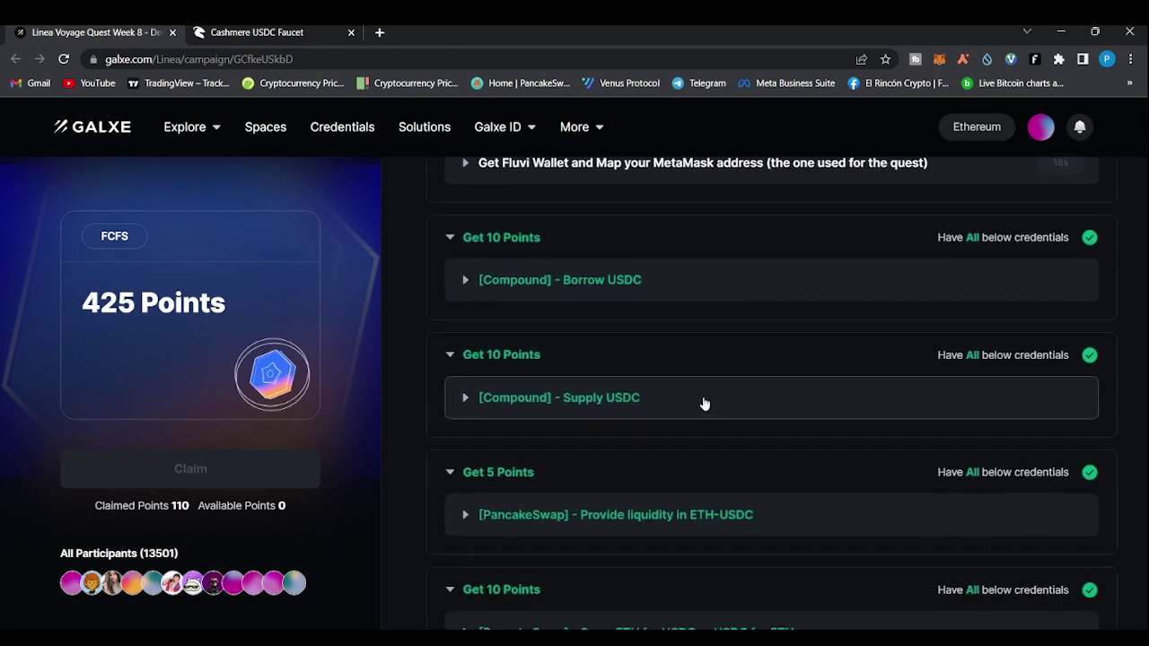
{"action": "scroll", "coordinate": [705, 404], "scroll_direction": "down", "scroll_amount": 4}
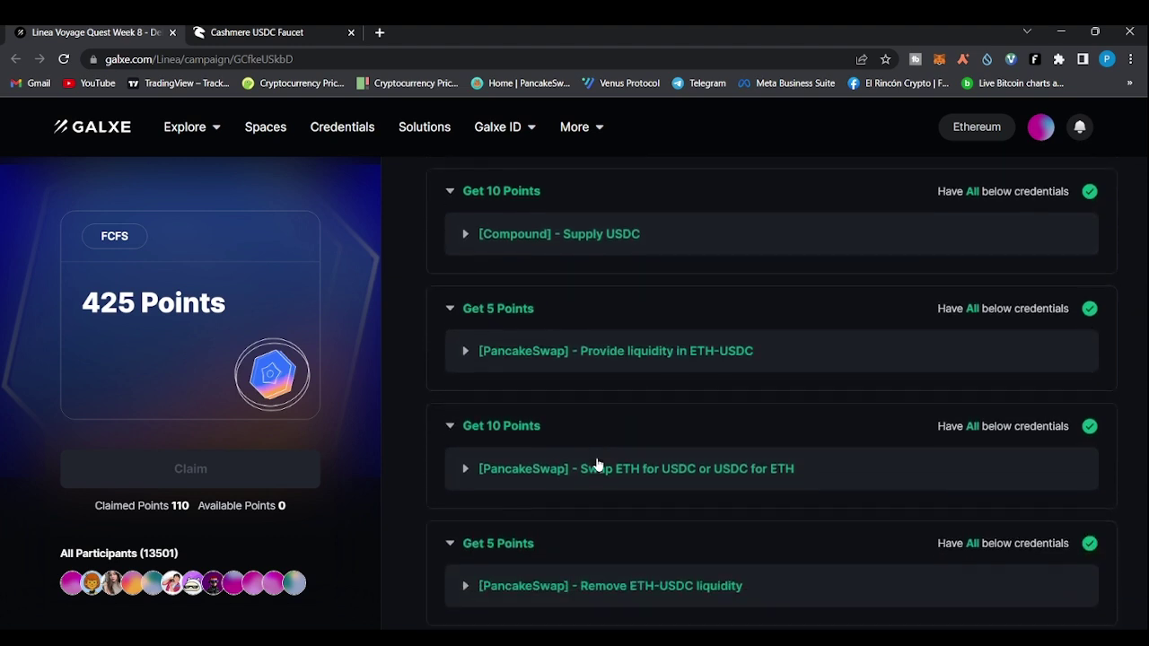
{"action": "scroll", "coordinate": [628, 476], "scroll_direction": "down", "scroll_amount": 2}
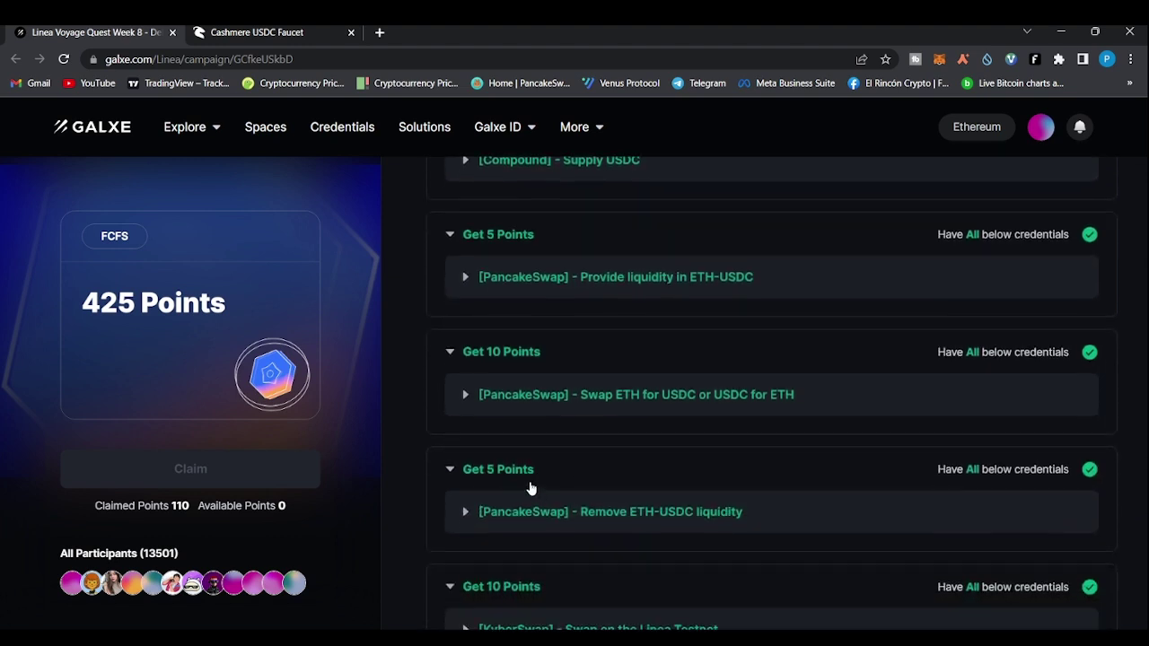
{"action": "scroll", "coordinate": [531, 487], "scroll_direction": "down", "scroll_amount": 3}
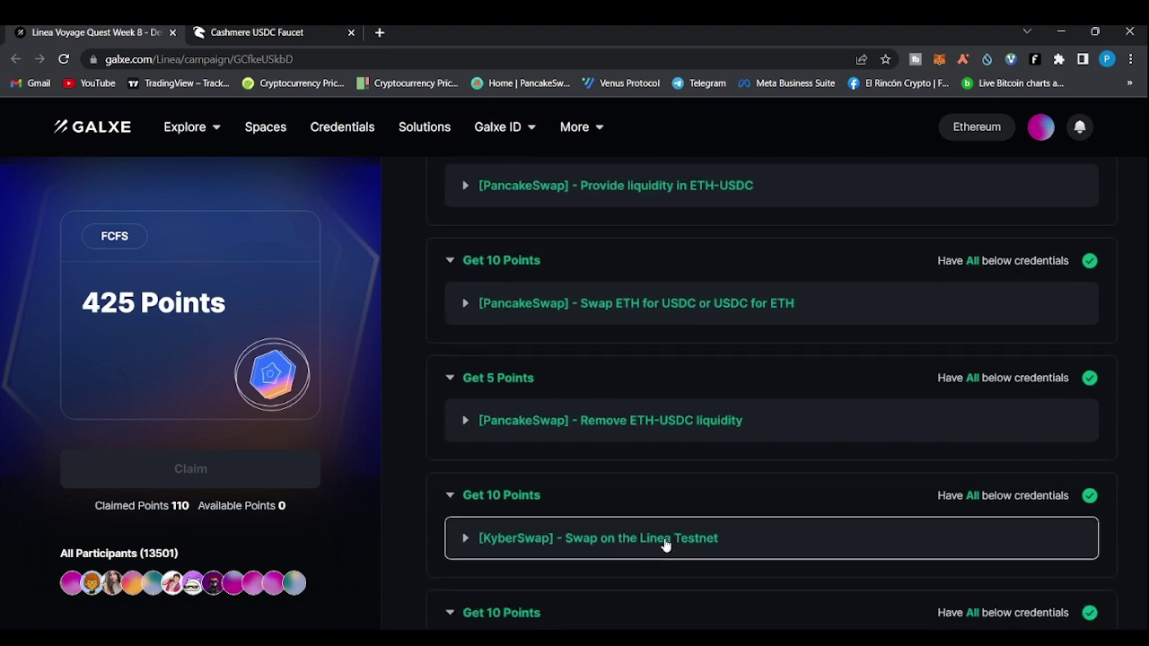
{"action": "scroll", "coordinate": [583, 529], "scroll_direction": "down", "scroll_amount": 3}
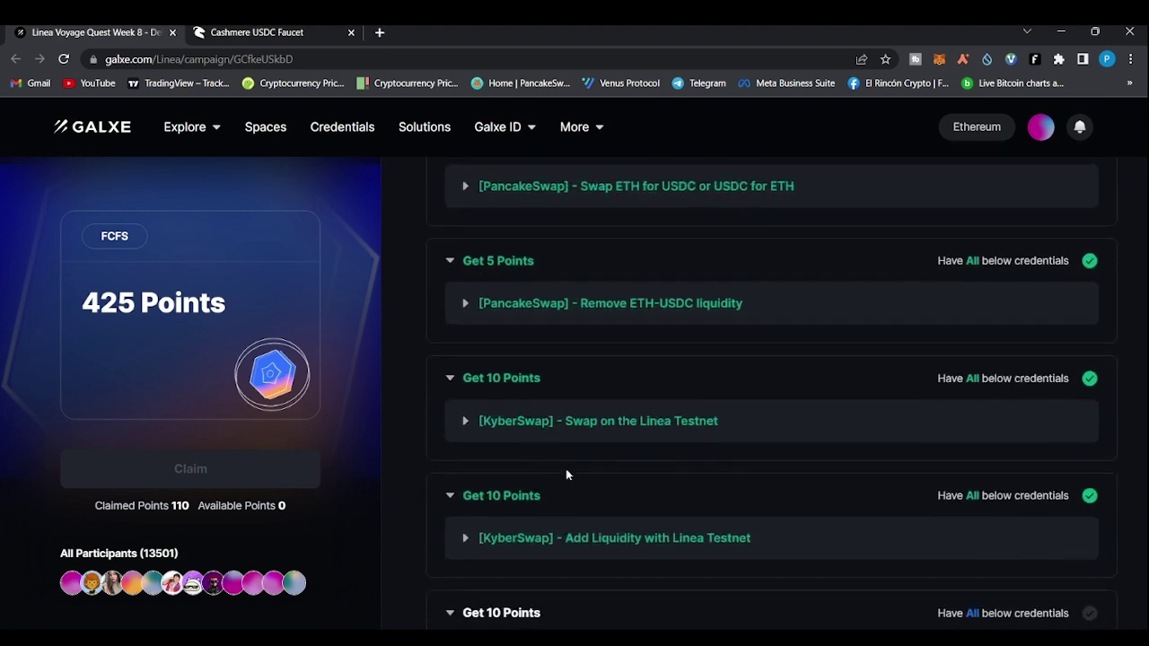
{"action": "scroll", "coordinate": [601, 535], "scroll_direction": "down", "scroll_amount": 2}
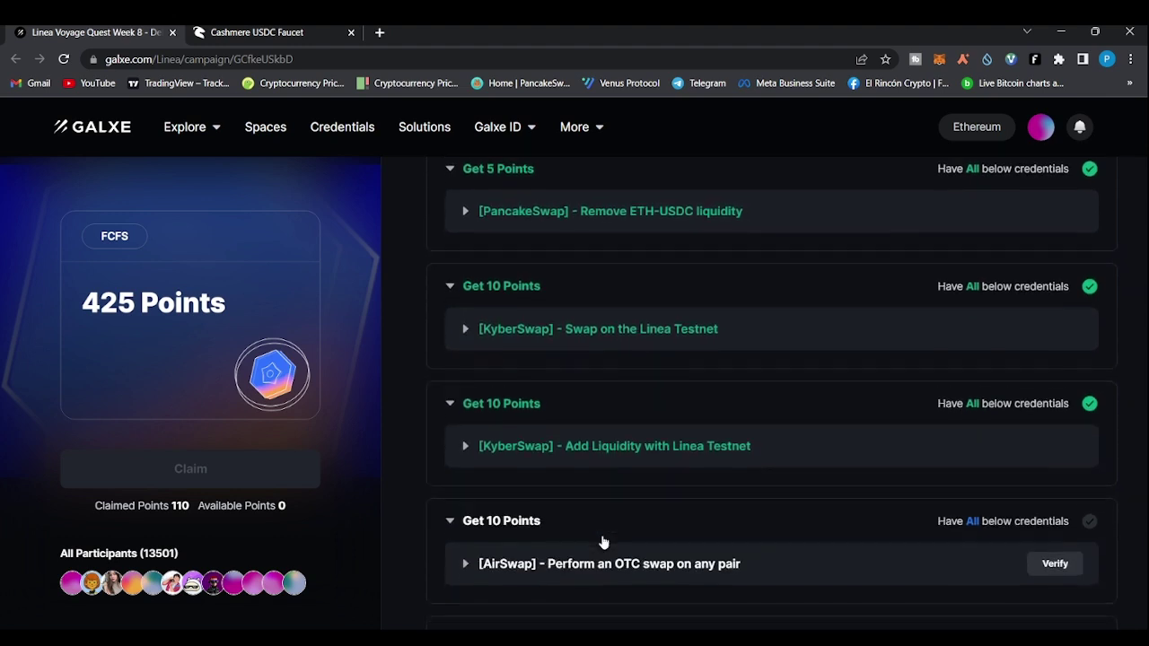
{"action": "scroll", "coordinate": [603, 542], "scroll_direction": "down", "scroll_amount": 2}
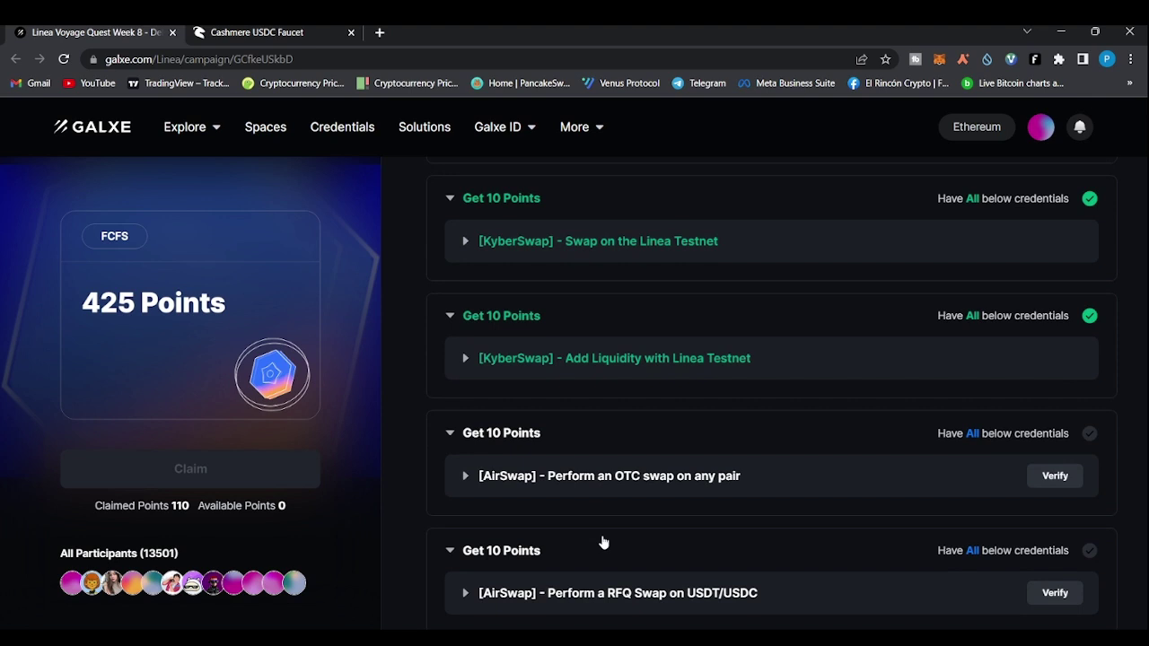
{"action": "scroll", "coordinate": [463, 485], "scroll_direction": "down", "scroll_amount": 1}
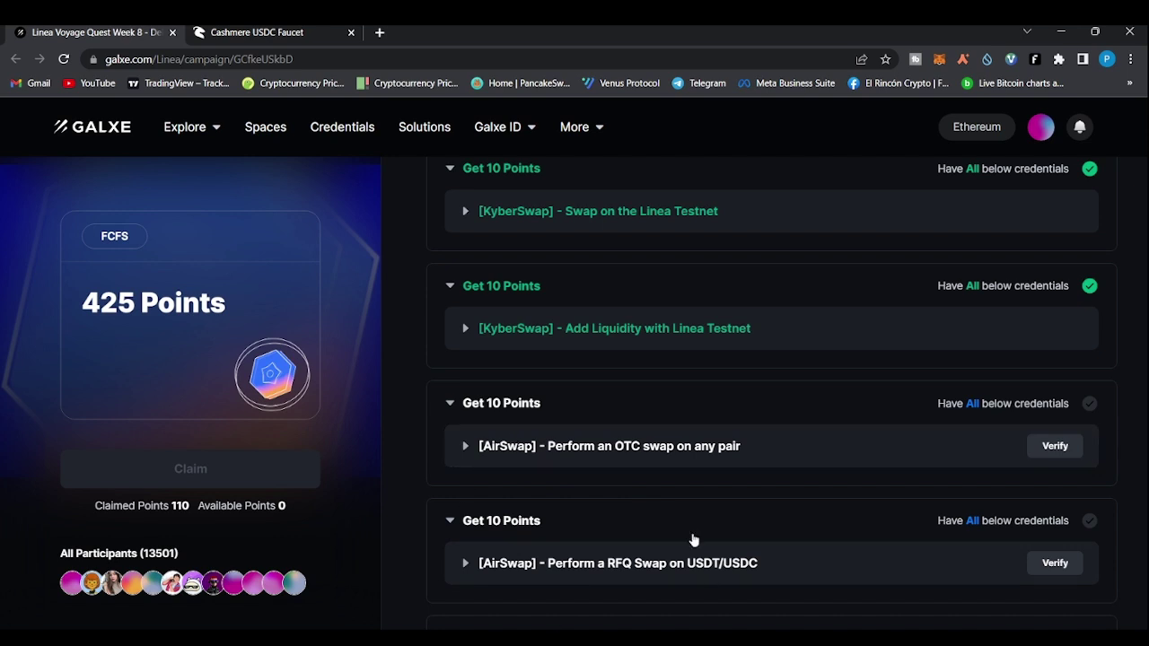
{"action": "scroll", "coordinate": [410, 515], "scroll_direction": "down", "scroll_amount": 2}
{"action": "scroll", "coordinate": [411, 514], "scroll_direction": "down", "scroll_amount": 3}
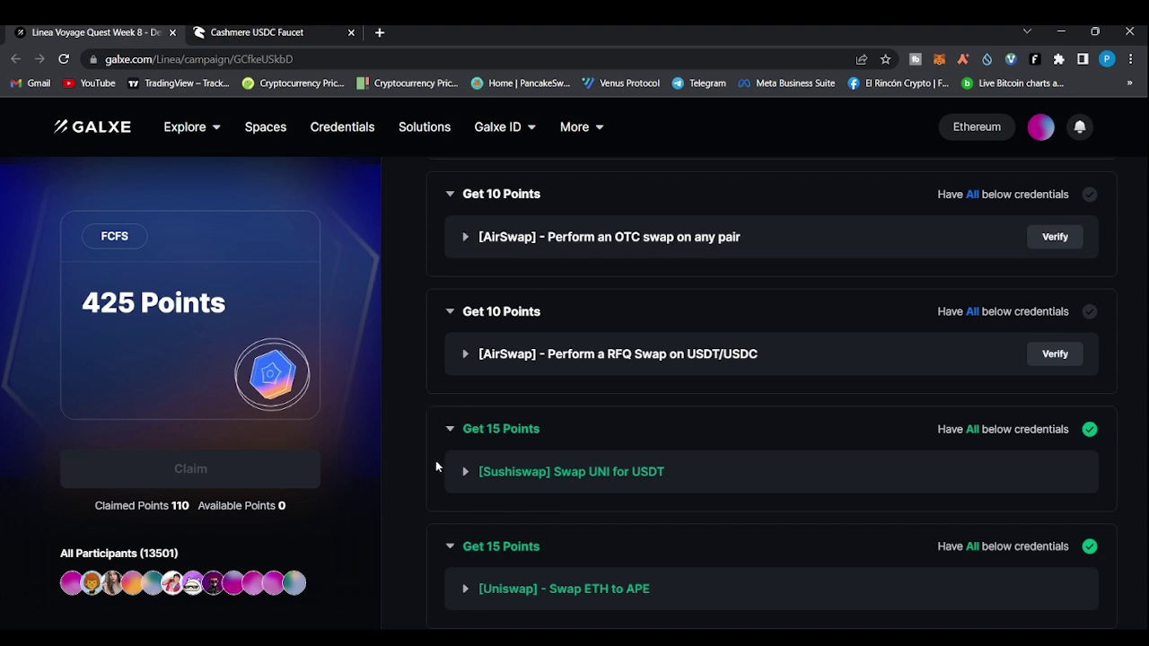
{"action": "scroll", "coordinate": [393, 509], "scroll_direction": "down", "scroll_amount": 2}
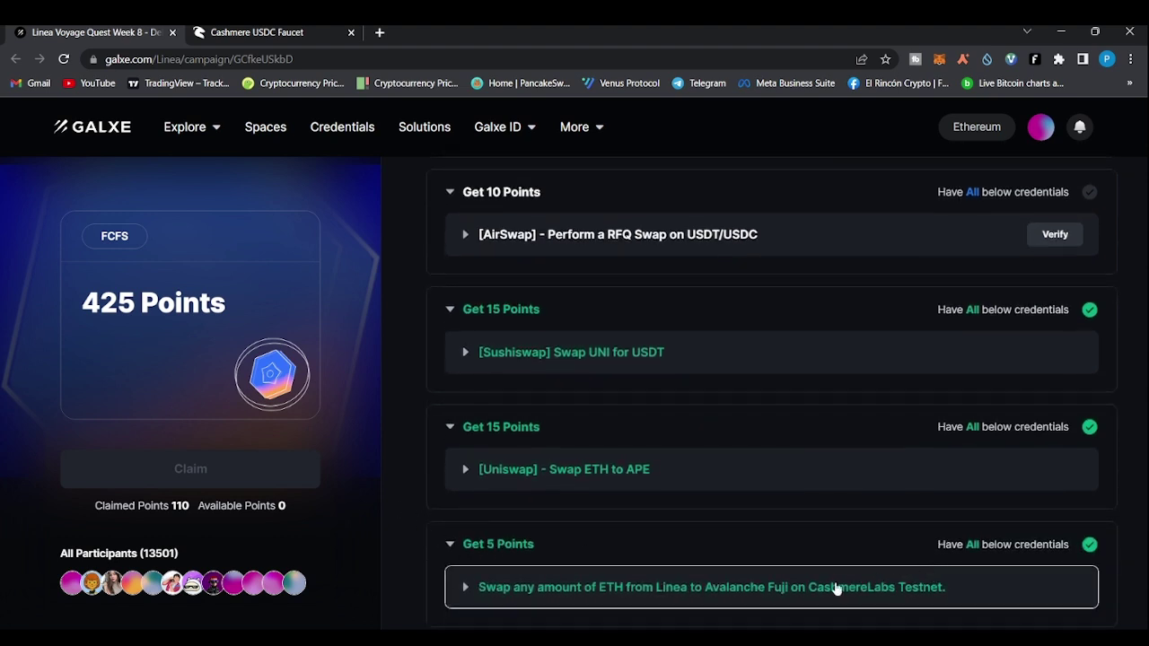
{"action": "scroll", "coordinate": [447, 333], "scroll_direction": "up", "scroll_amount": 1}
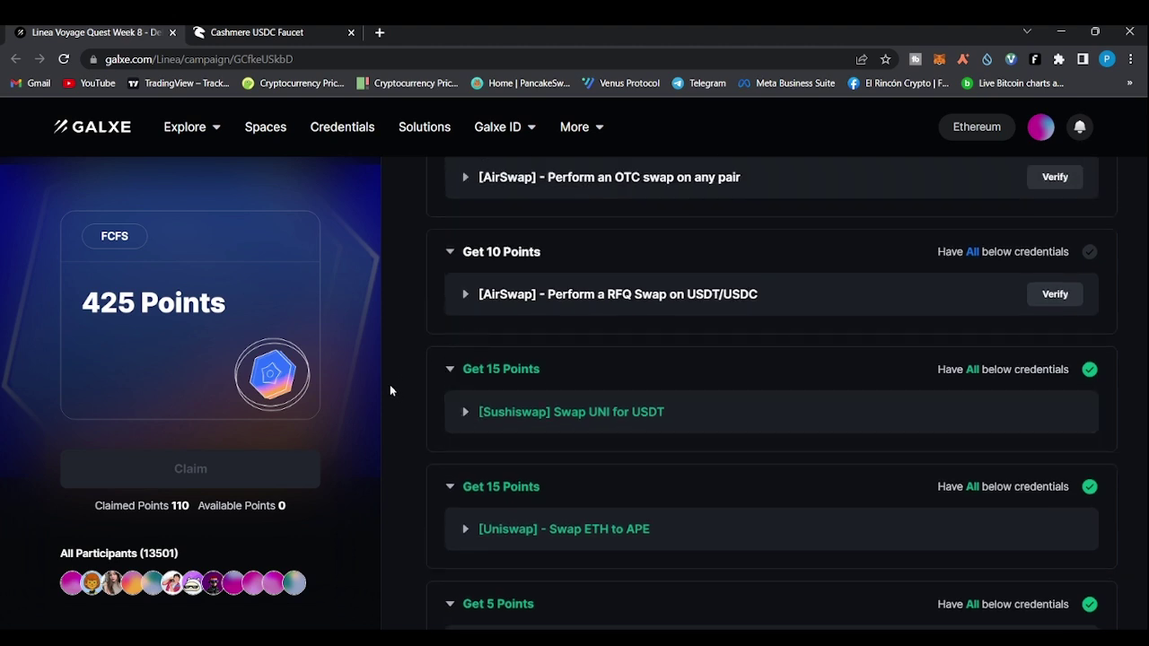
{"action": "scroll", "coordinate": [413, 391], "scroll_direction": "down", "scroll_amount": 1}
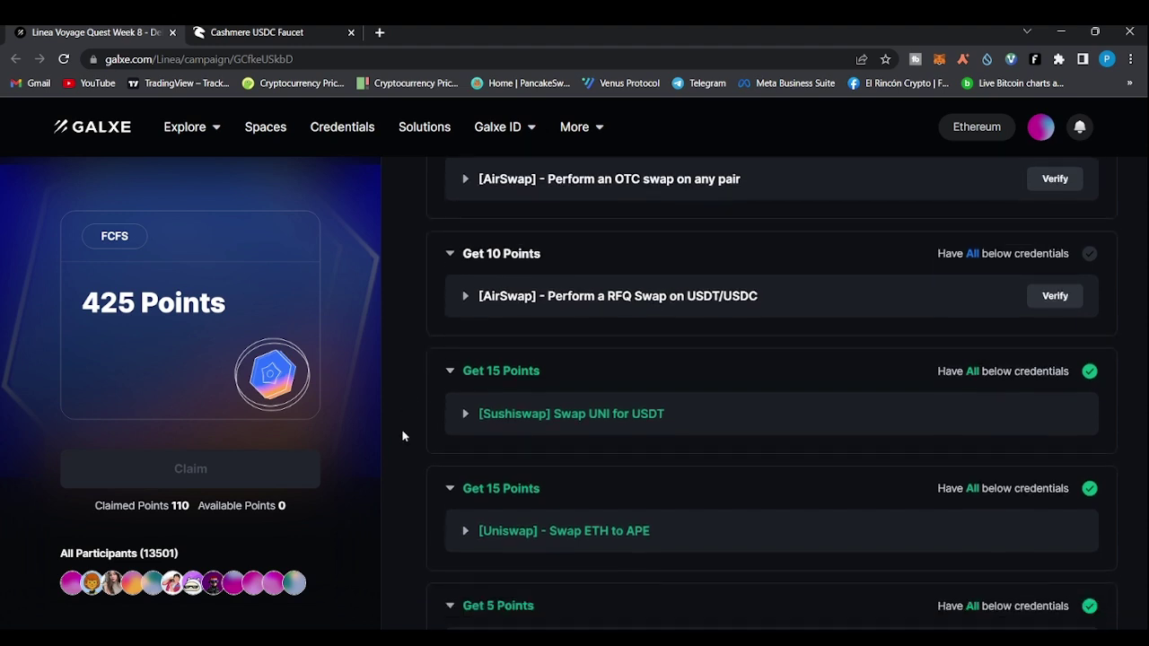
{"action": "scroll", "coordinate": [526, 375], "scroll_direction": "down", "scroll_amount": 1}
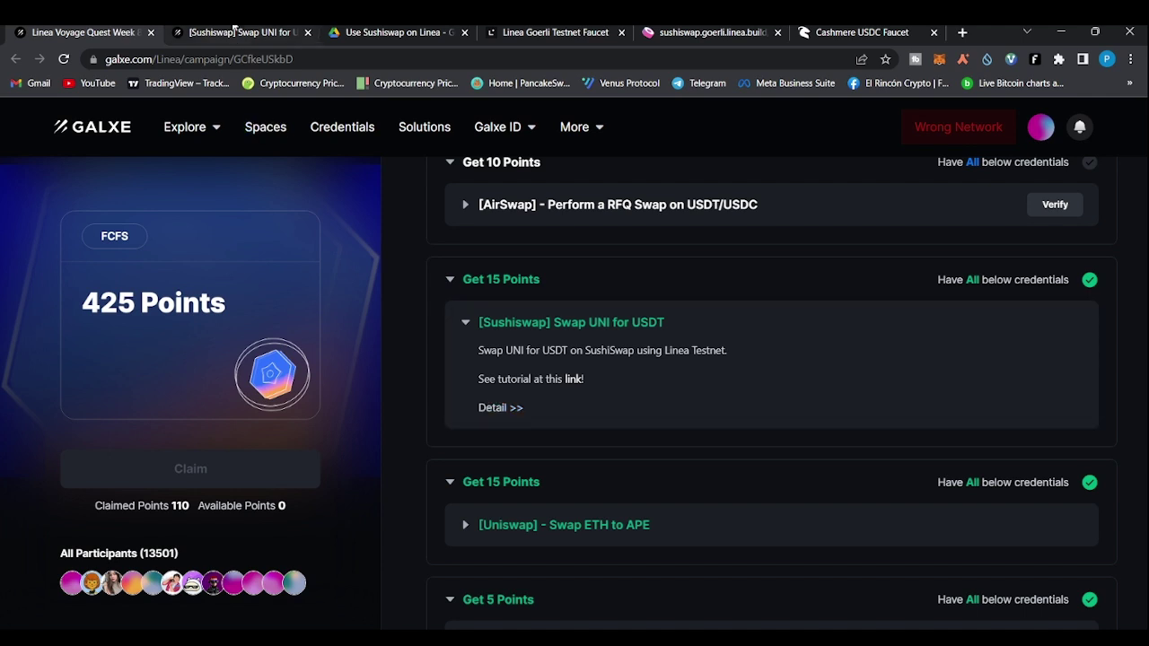
Review the Swap UNI for USDT credential page, then open the 'Use Sushiswap on Linea' guide
{"action": "left_click", "coordinate": [235, 31]}
{"action": "left_click", "coordinate": [444, 308]}
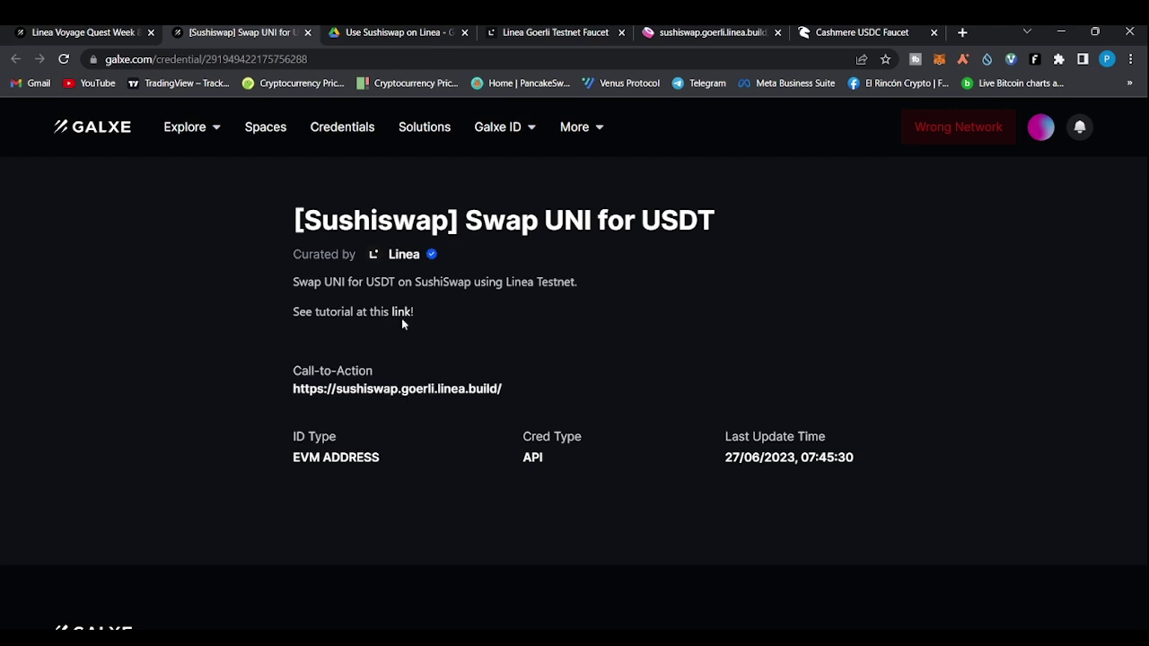
{"action": "left_click", "coordinate": [386, 33]}
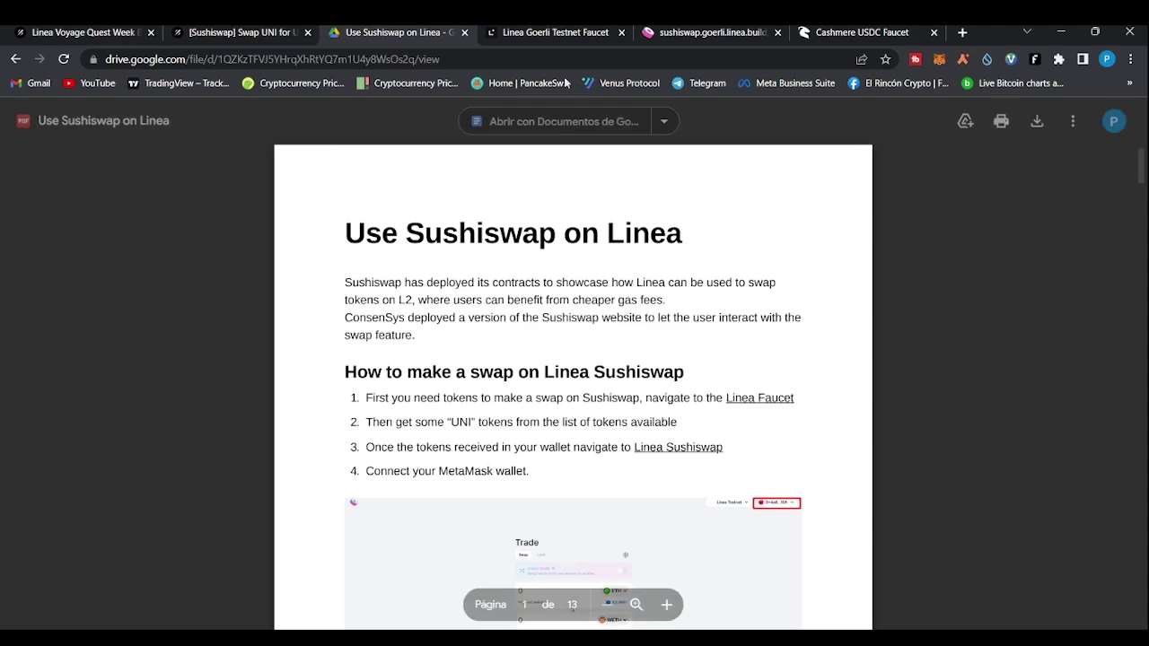
Look over the Linea Goerli faucet, then go to the SushiSwap Linea Testnet trade page
{"action": "left_click", "coordinate": [566, 29]}
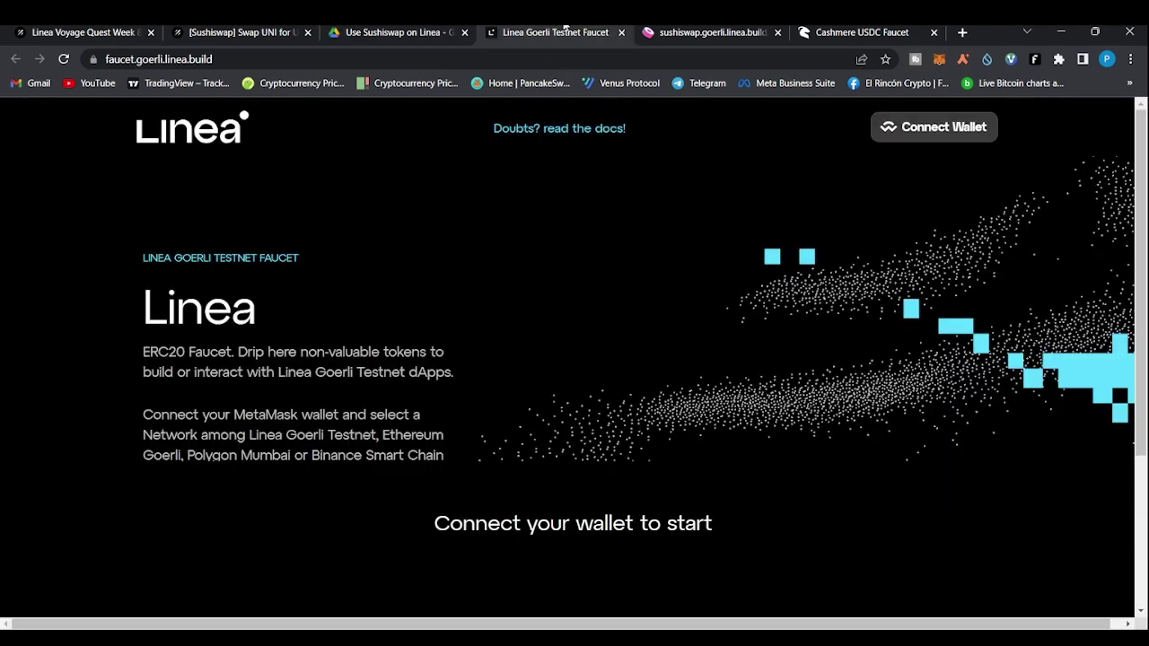
{"action": "left_click", "coordinate": [715, 33]}
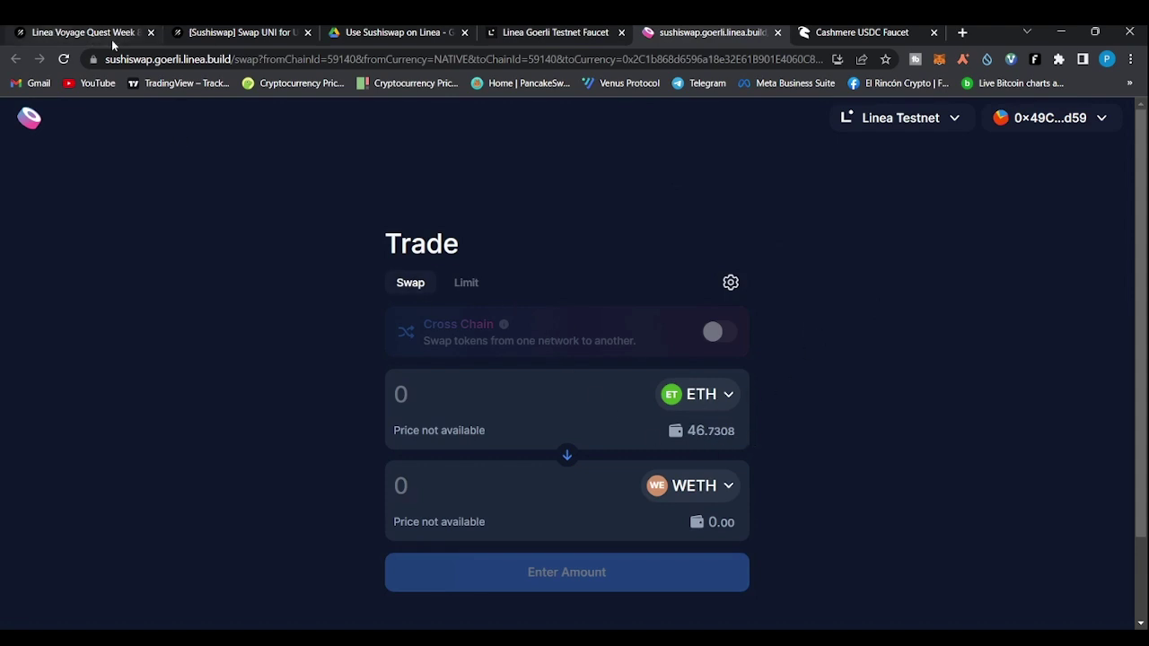
Set up a SushiSwap trade selling 5 UNI for USDT, matching the quest's required pair
{"action": "left_click", "coordinate": [729, 396]}
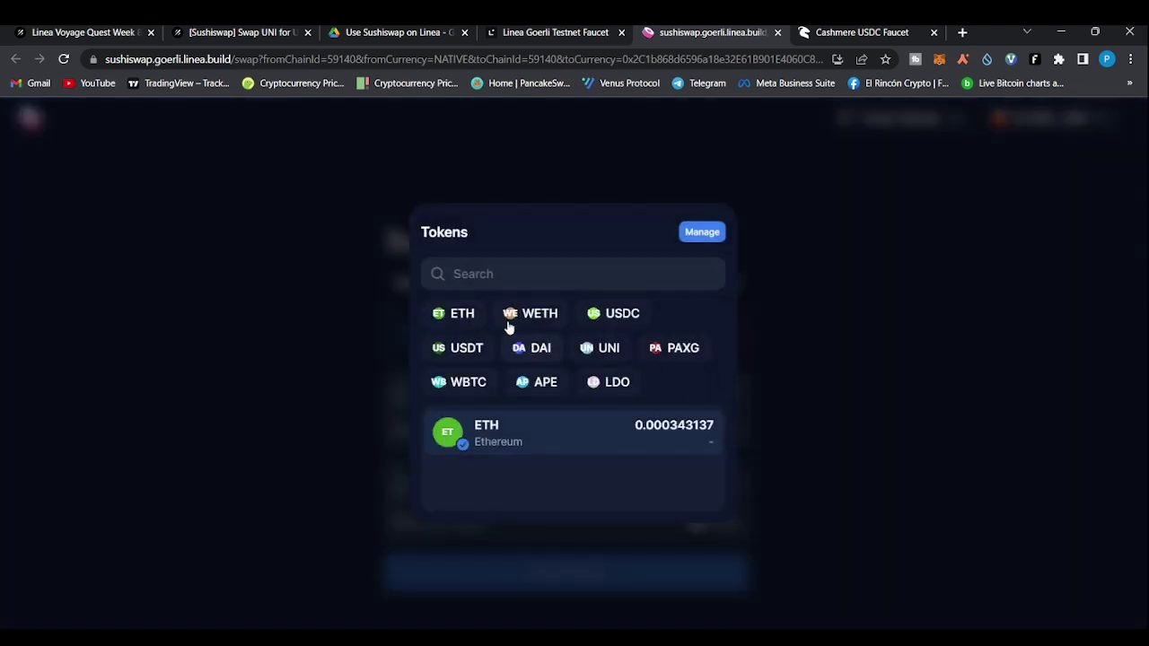
{"action": "left_click", "coordinate": [610, 358]}
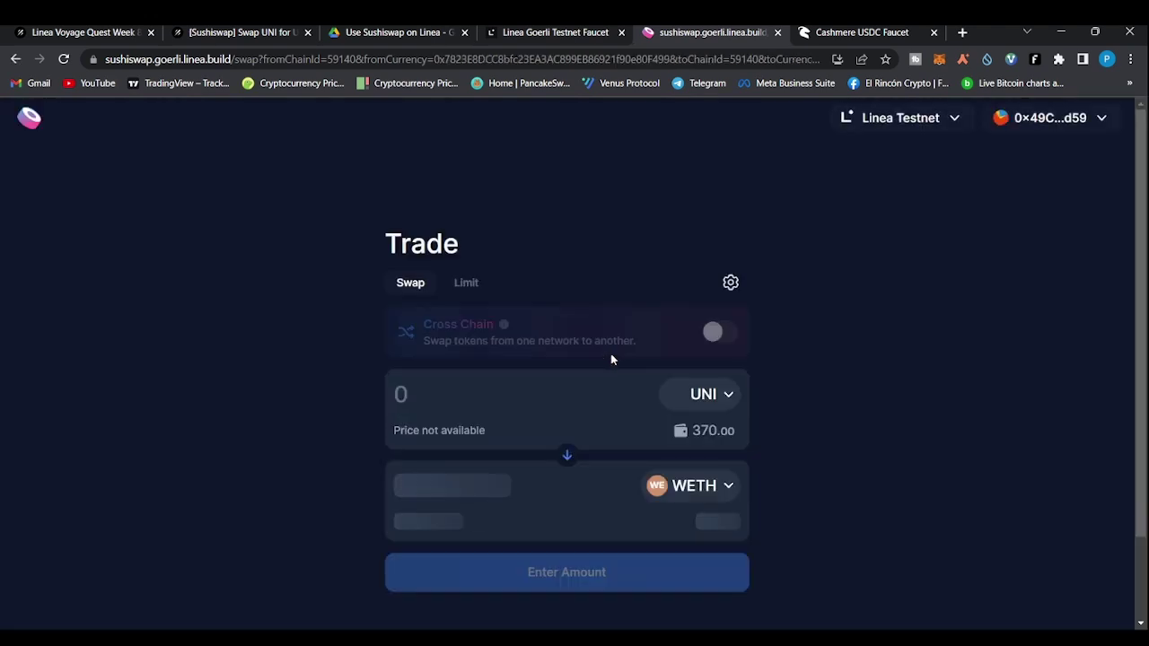
{"action": "left_click", "coordinate": [725, 489]}
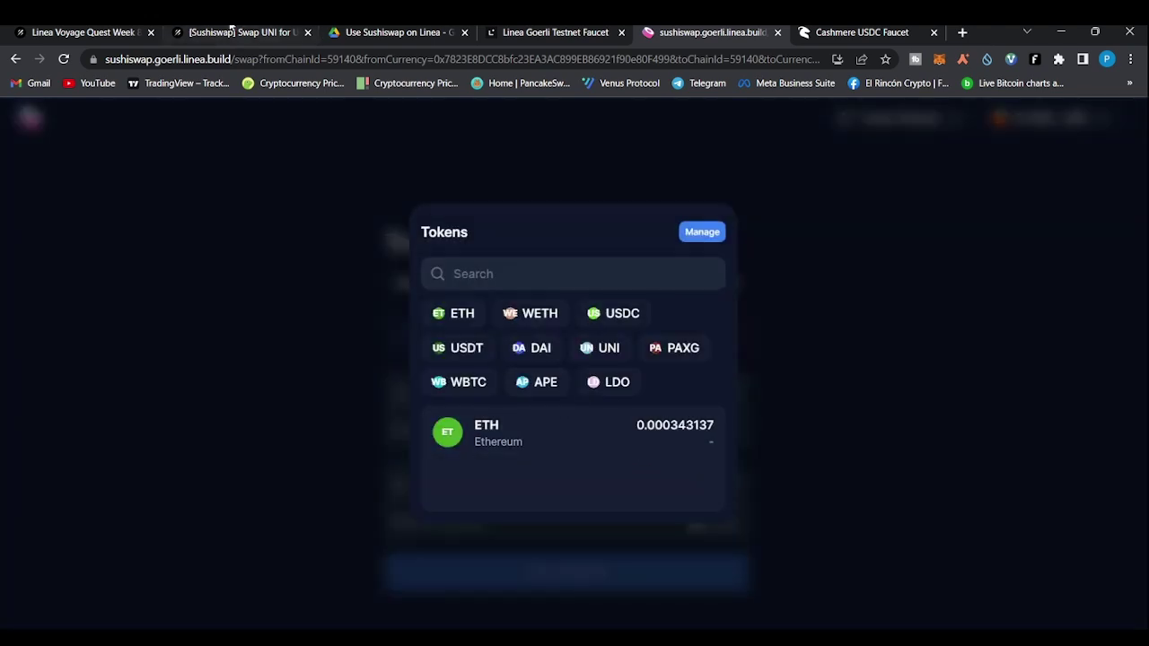
{"action": "left_click", "coordinate": [231, 31]}
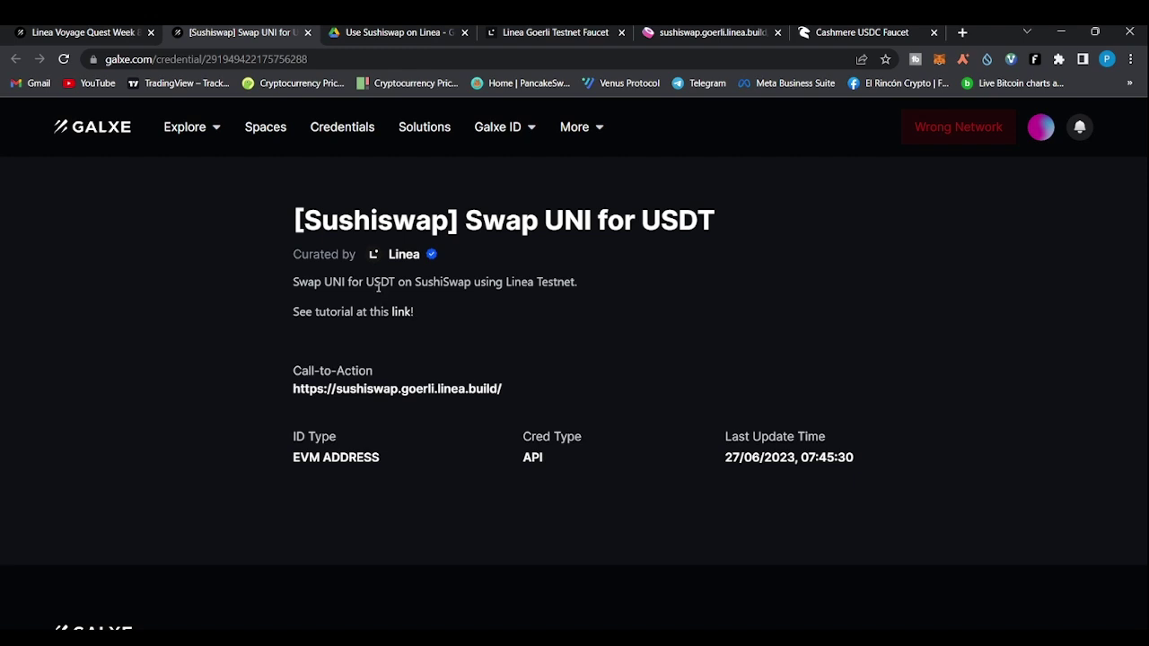
{"action": "left_click", "coordinate": [669, 31]}
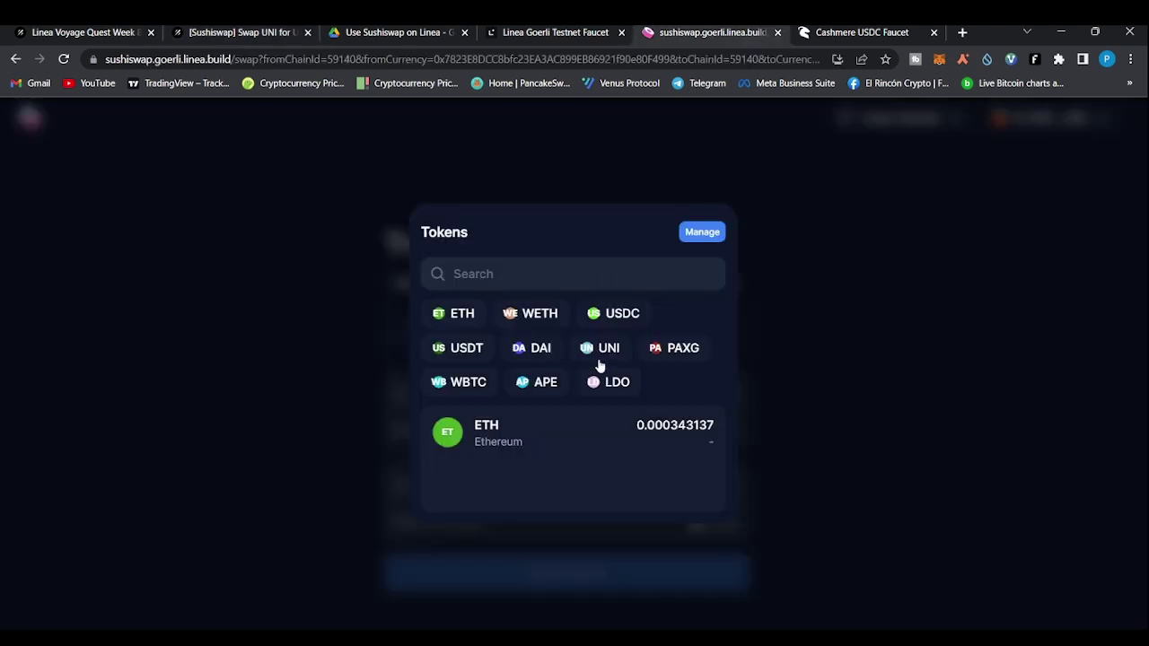
{"action": "left_click", "coordinate": [468, 349]}
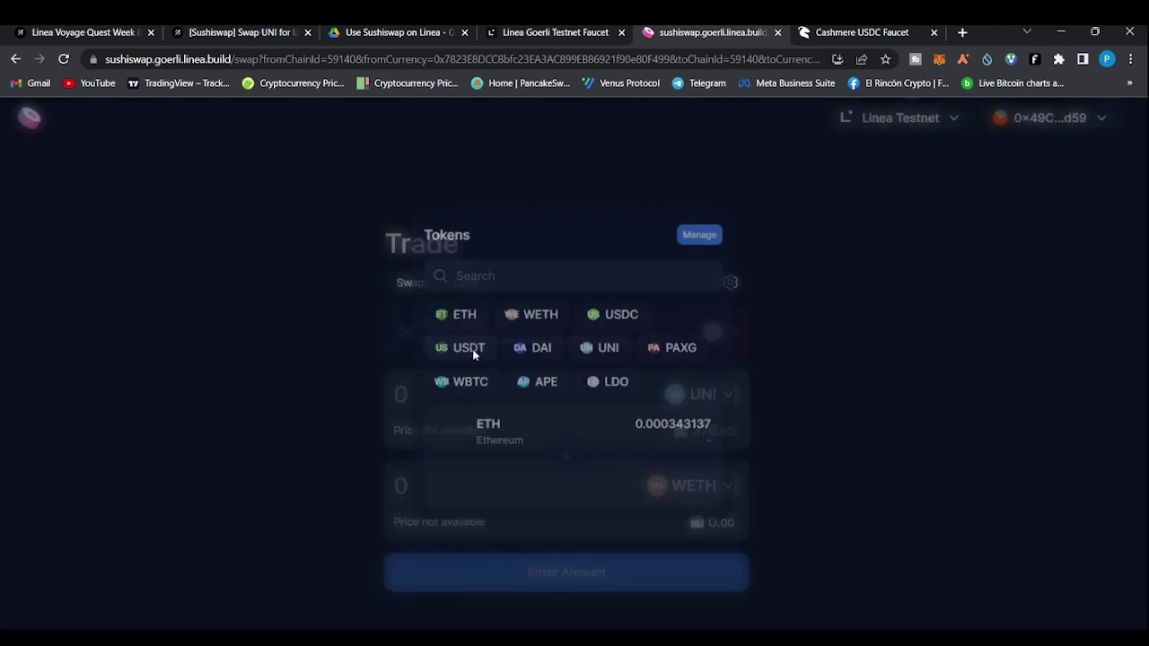
{"action": "left_click", "coordinate": [421, 393]}
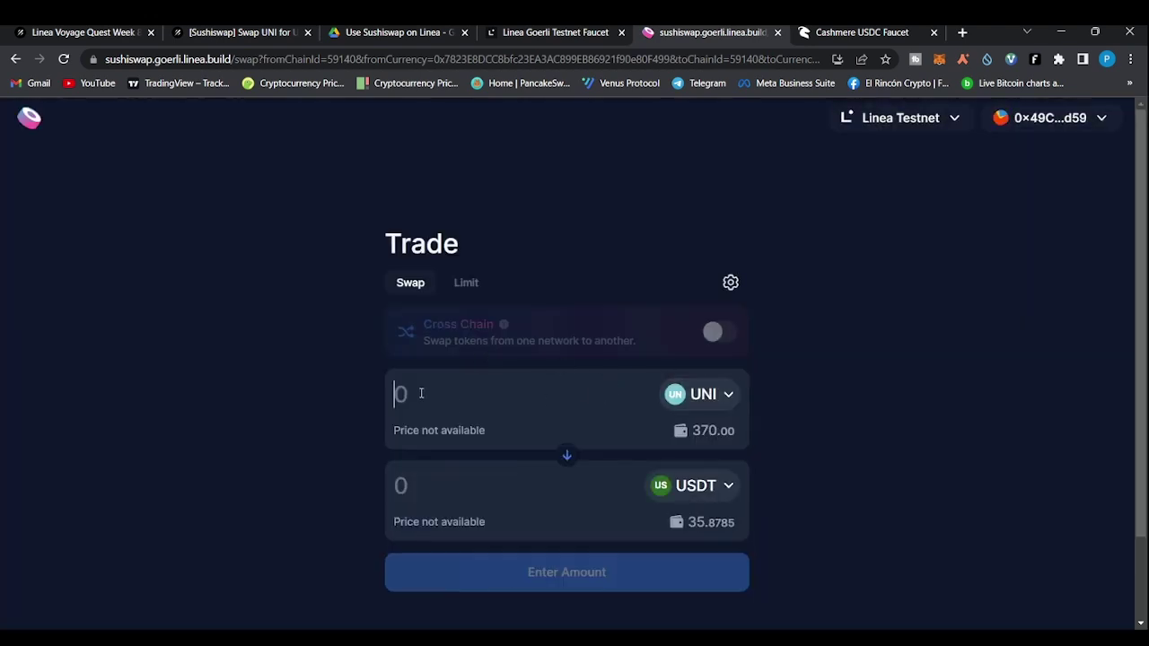
{"action": "type", "text": "5"}
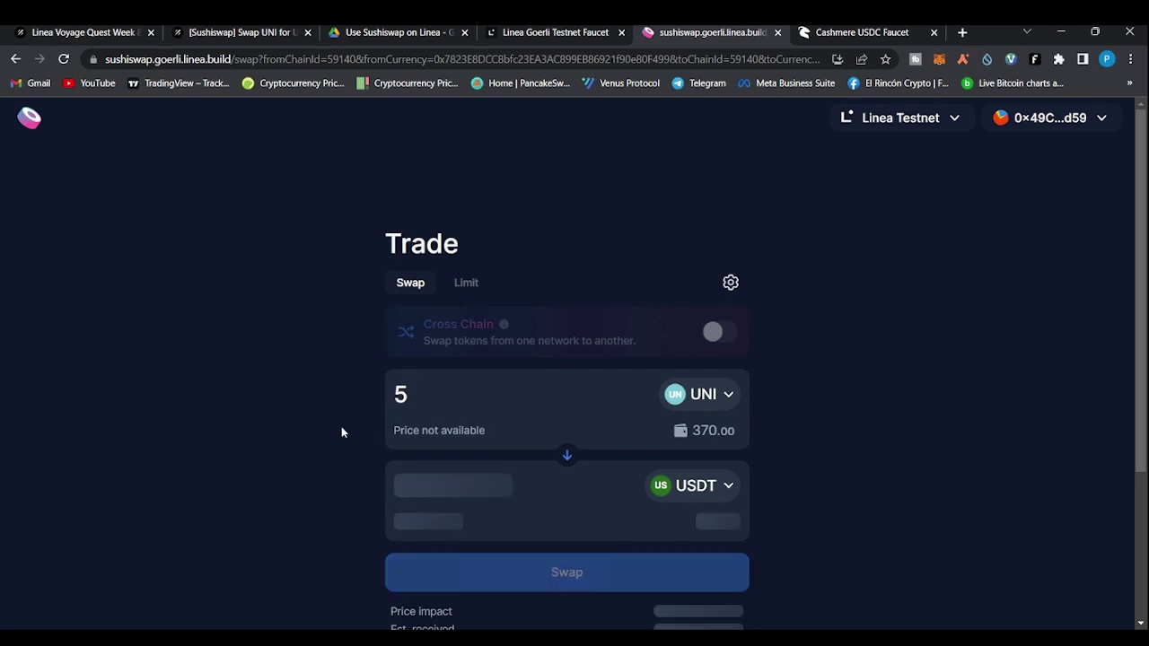
Expand the '[Uniswap] - Swap ETH to APE' task in the Galxe list and open its Detail page
{"action": "left_click", "coordinate": [73, 32]}
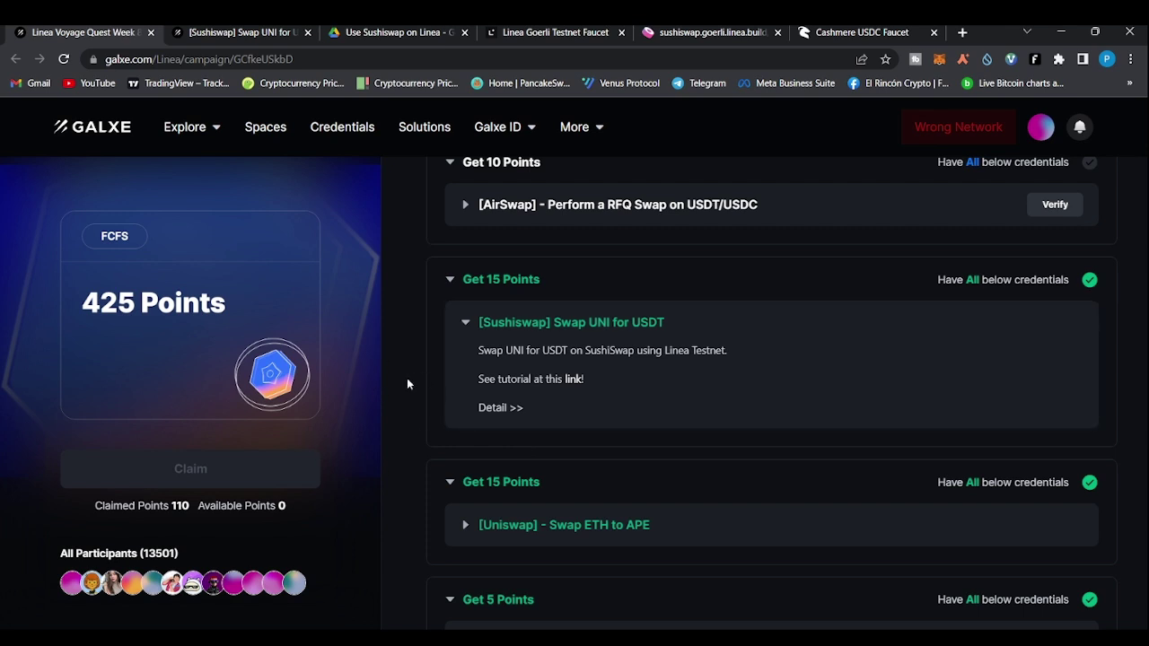
{"action": "scroll", "coordinate": [407, 384], "scroll_direction": "down", "scroll_amount": 1}
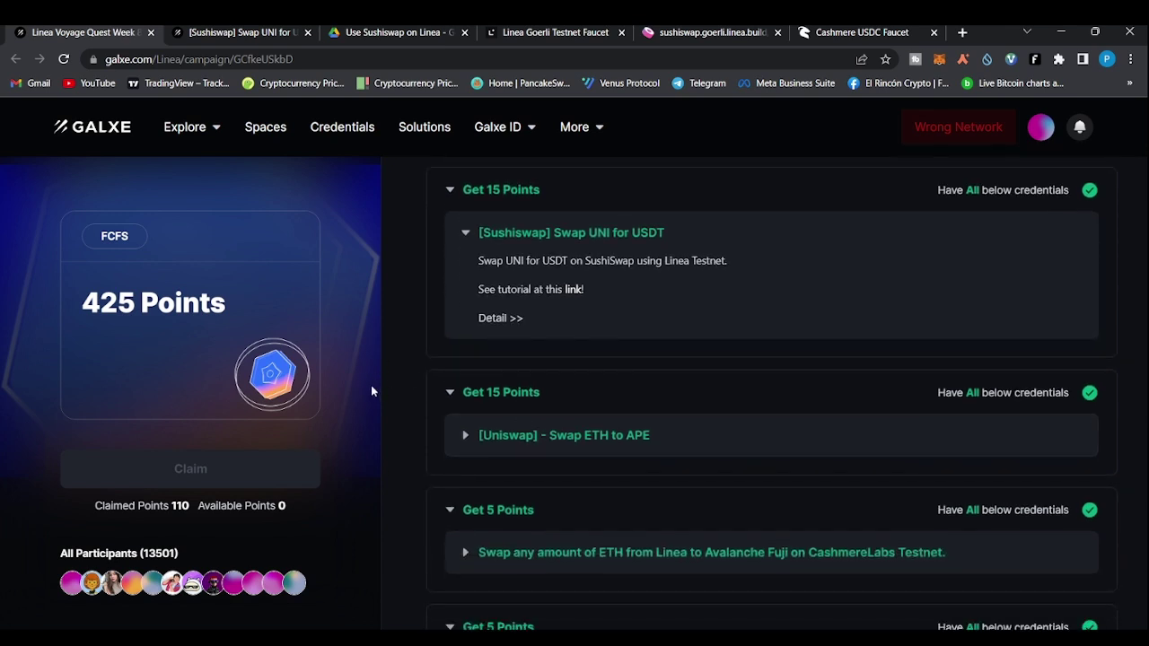
{"action": "scroll", "coordinate": [398, 426], "scroll_direction": "down", "scroll_amount": 1}
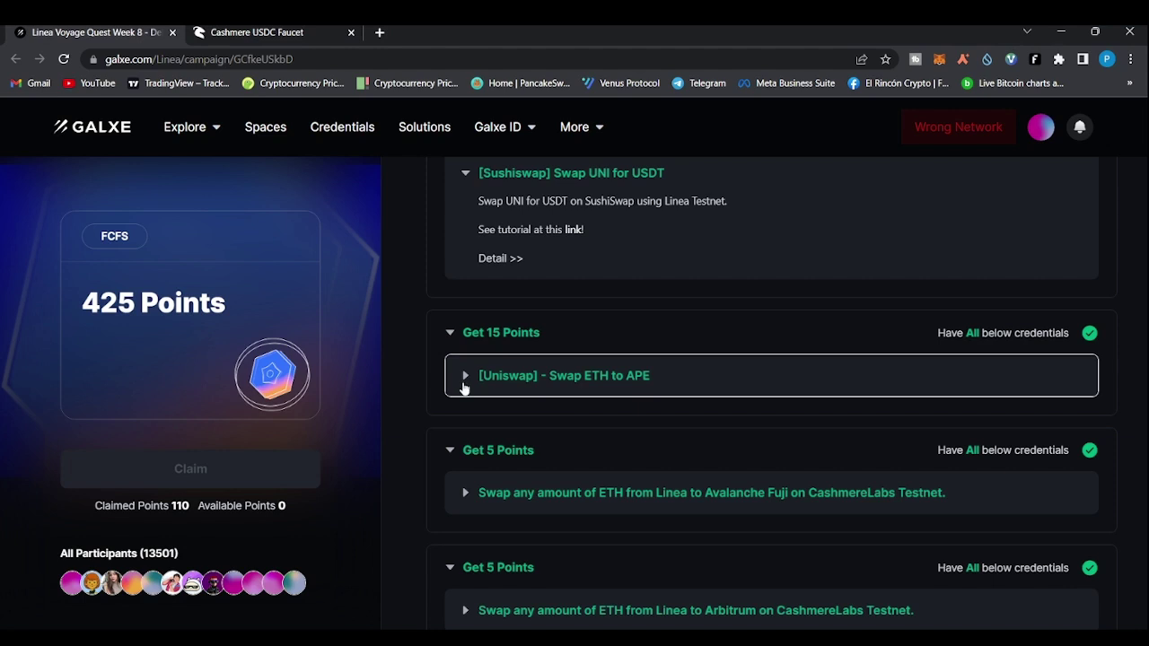
{"action": "left_click", "coordinate": [467, 382]}
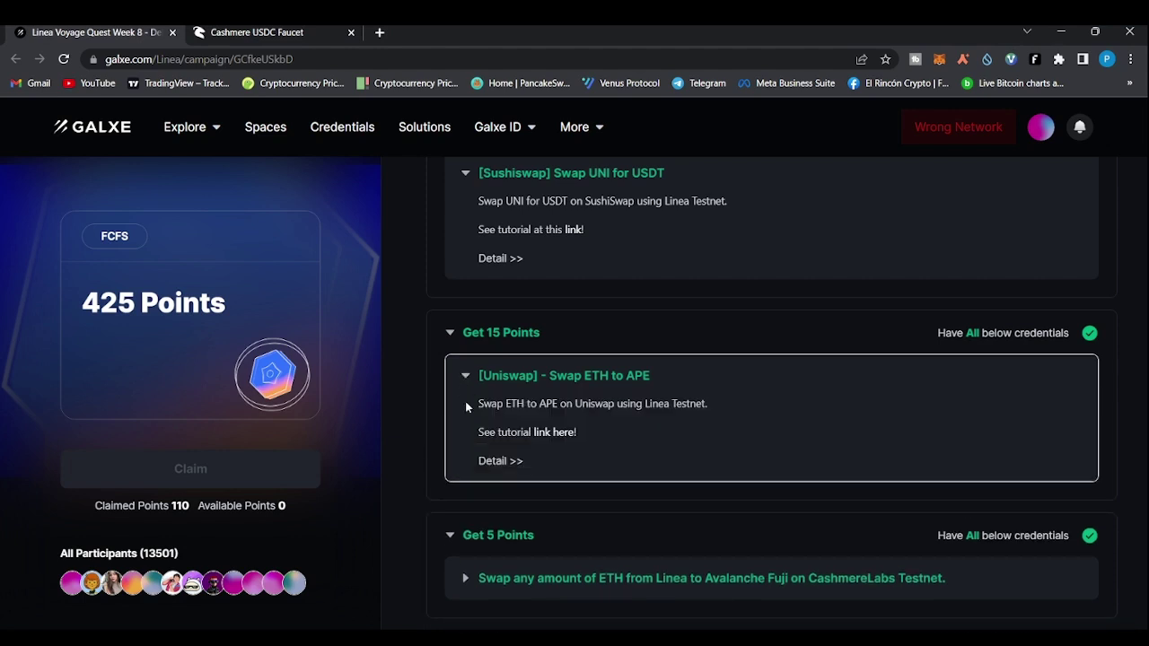
{"action": "left_click", "coordinate": [501, 461]}
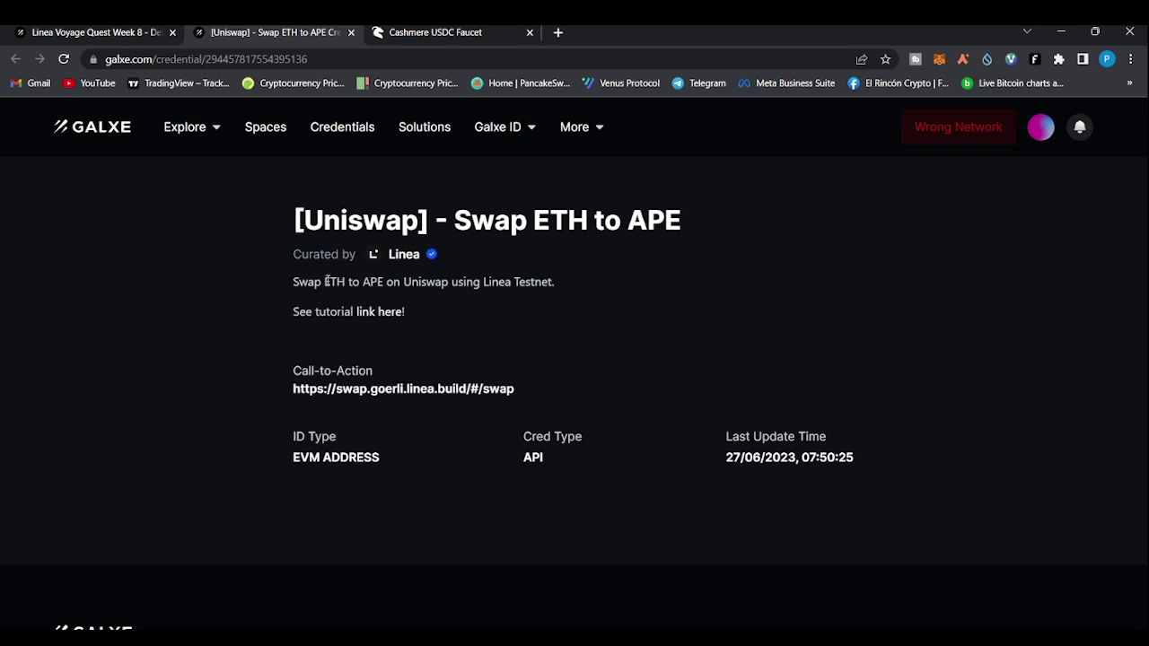
Follow the credential's link to Uniswap's swap.goerli.linea.build swap page
{"action": "left_click", "coordinate": [418, 393]}
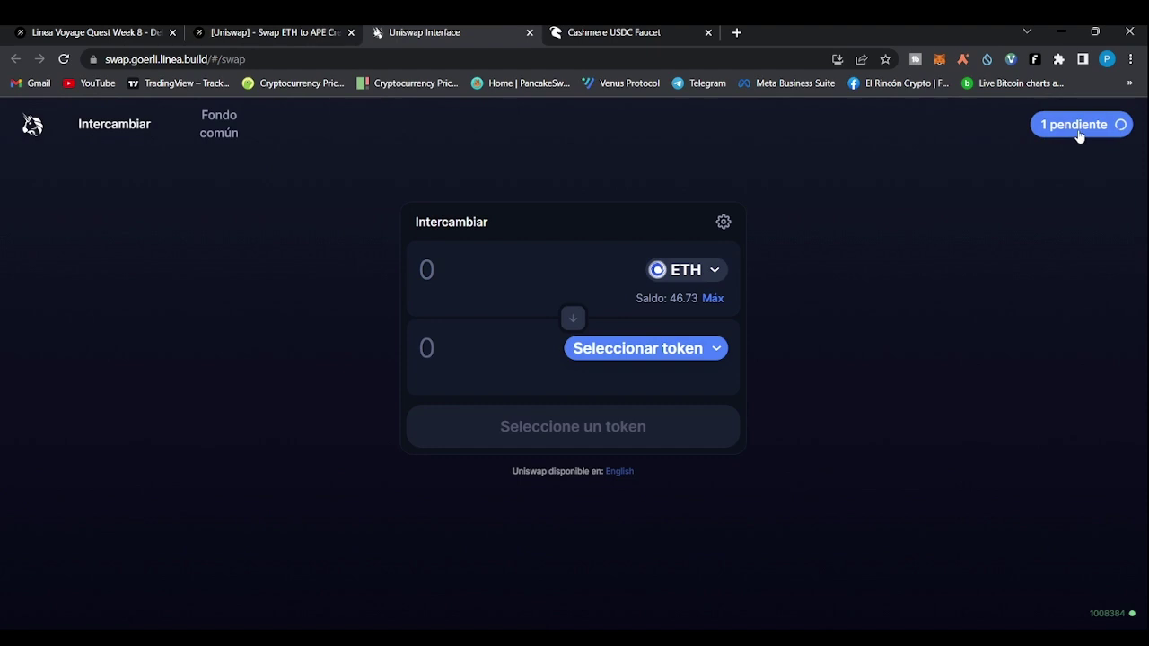
Set up a Uniswap swap of 0.05 ETH for APE, then return to the Galxe campaign
{"action": "left_click", "coordinate": [718, 352]}
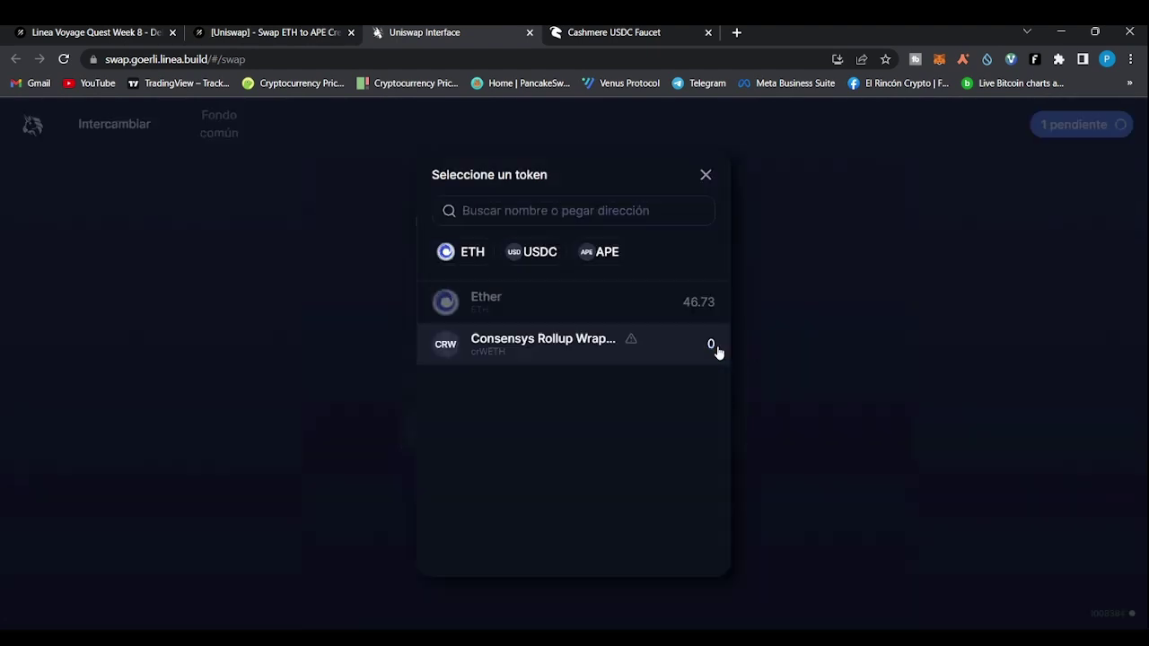
{"action": "left_click", "coordinate": [601, 258]}
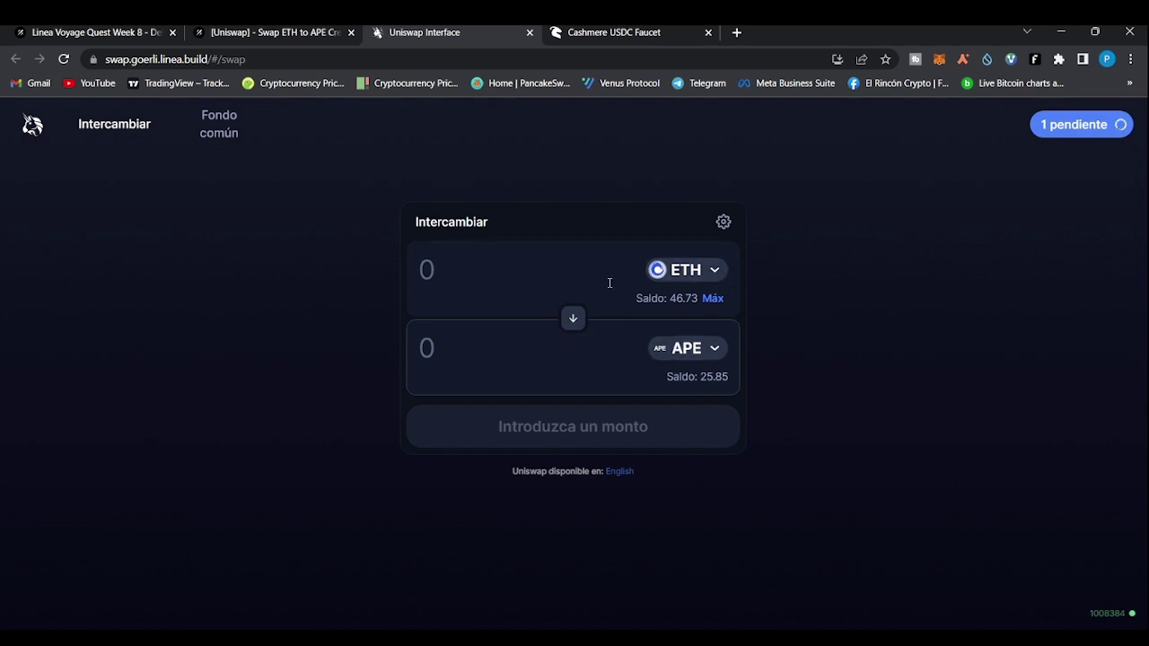
{"action": "left_click", "coordinate": [571, 282]}
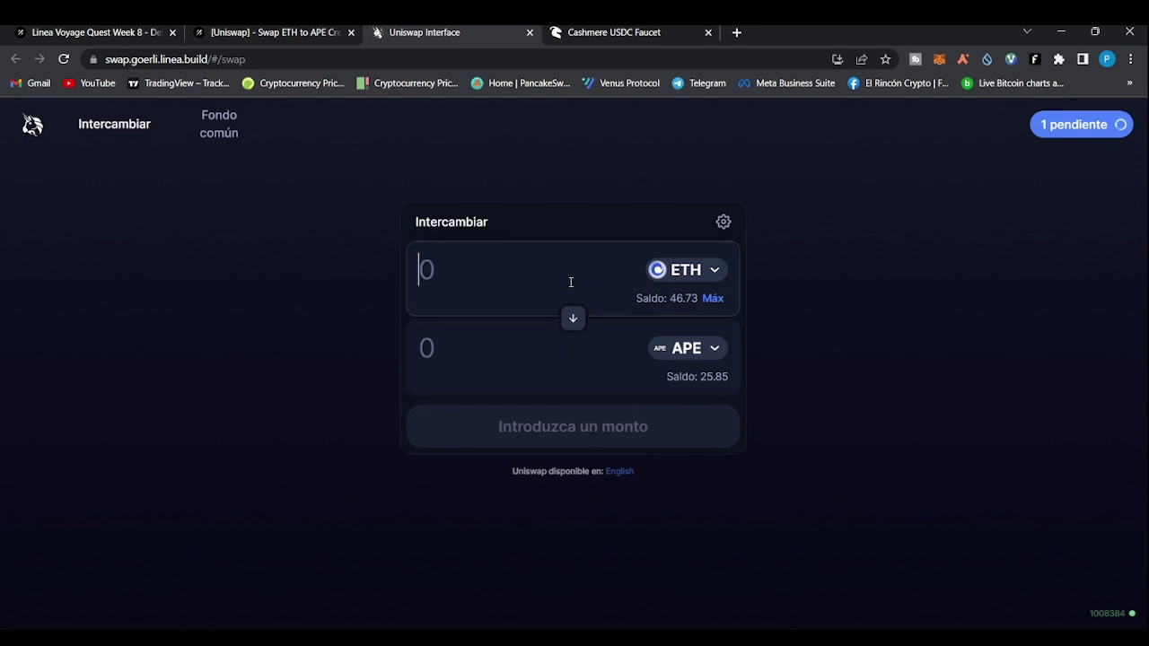
{"action": "type", "text": "0.05"}
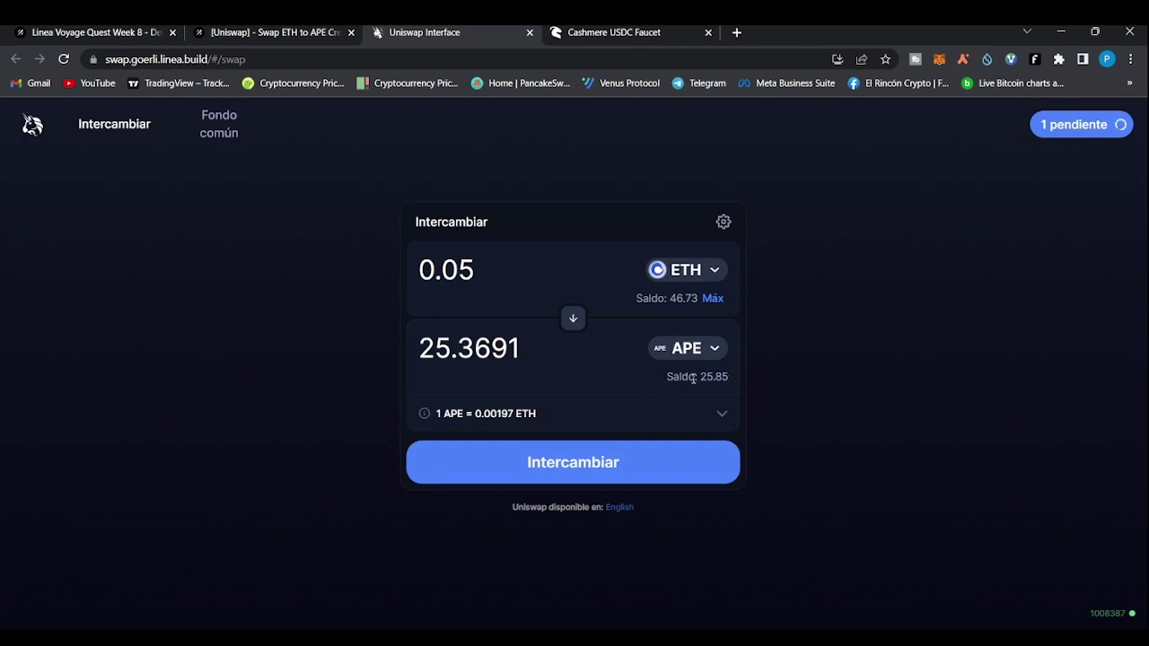
{"action": "left_click_drag", "start_coordinate": [700, 378], "coordinate": [725, 376]}
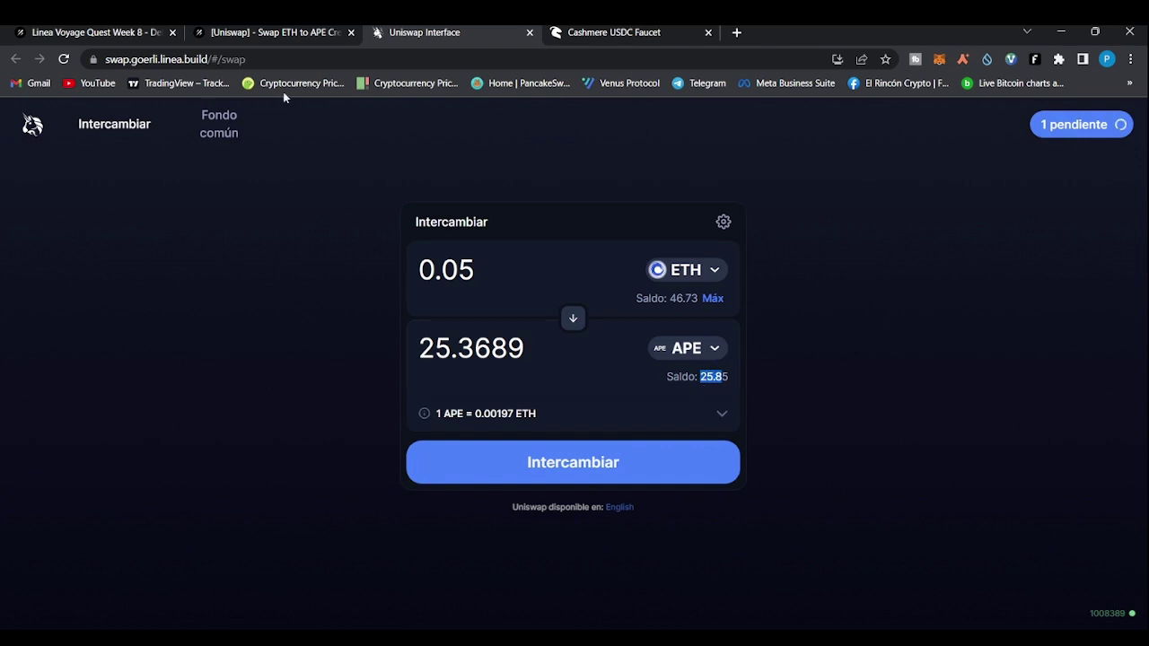
{"action": "left_click", "coordinate": [89, 31]}
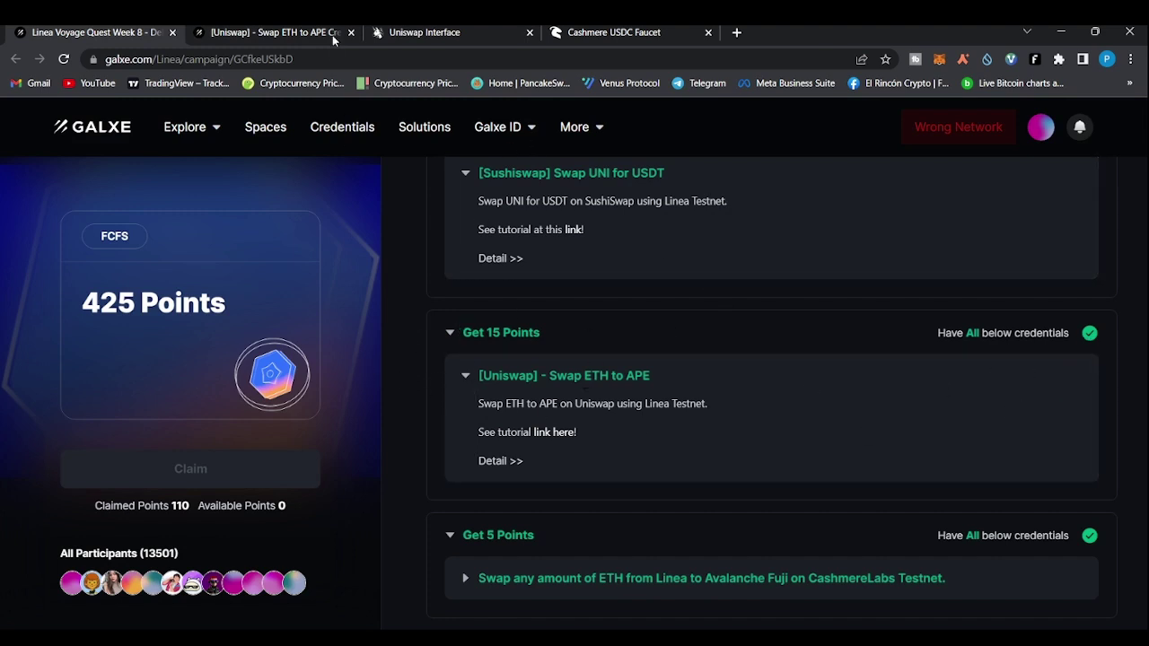
Recheck the Uniswap swap, then expand the CashmereLabs Linea to Avalanche Fuji task in Galxe
{"action": "left_click", "coordinate": [422, 31]}
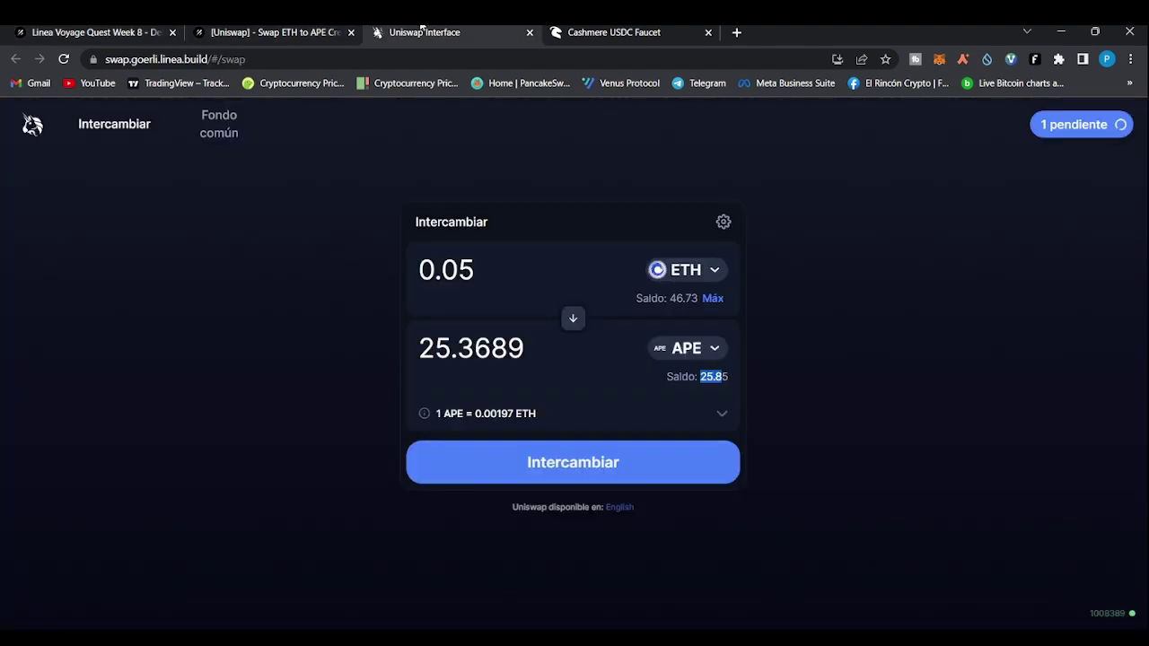
{"action": "left_click", "coordinate": [43, 32]}
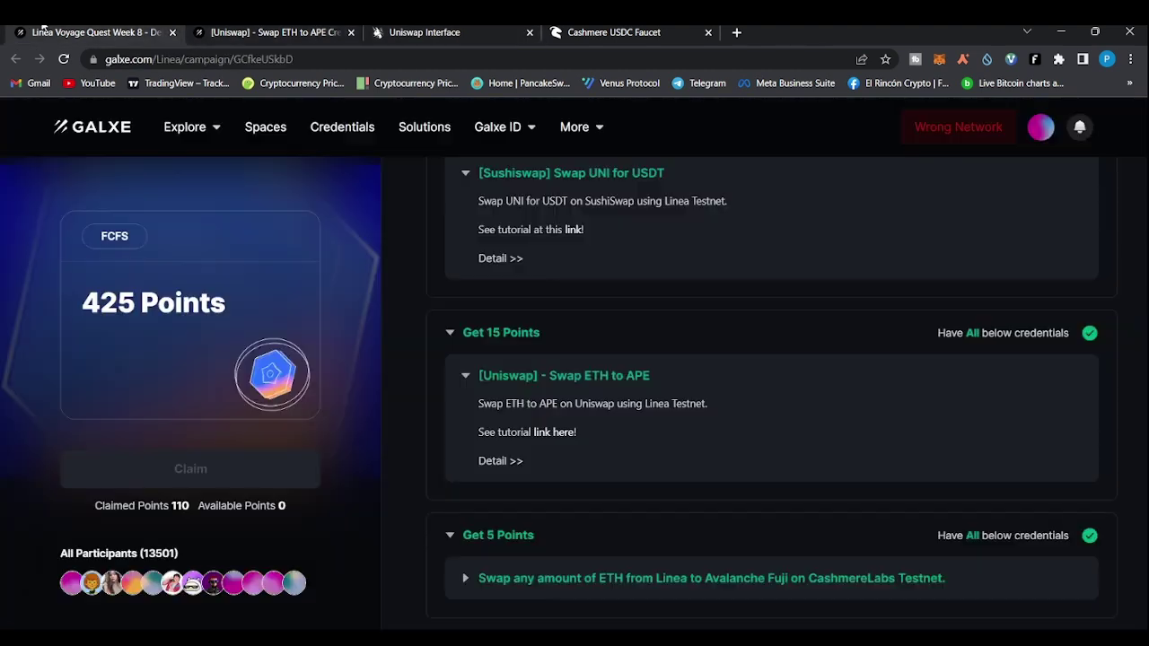
{"action": "scroll", "coordinate": [315, 326], "scroll_direction": "down", "scroll_amount": 4}
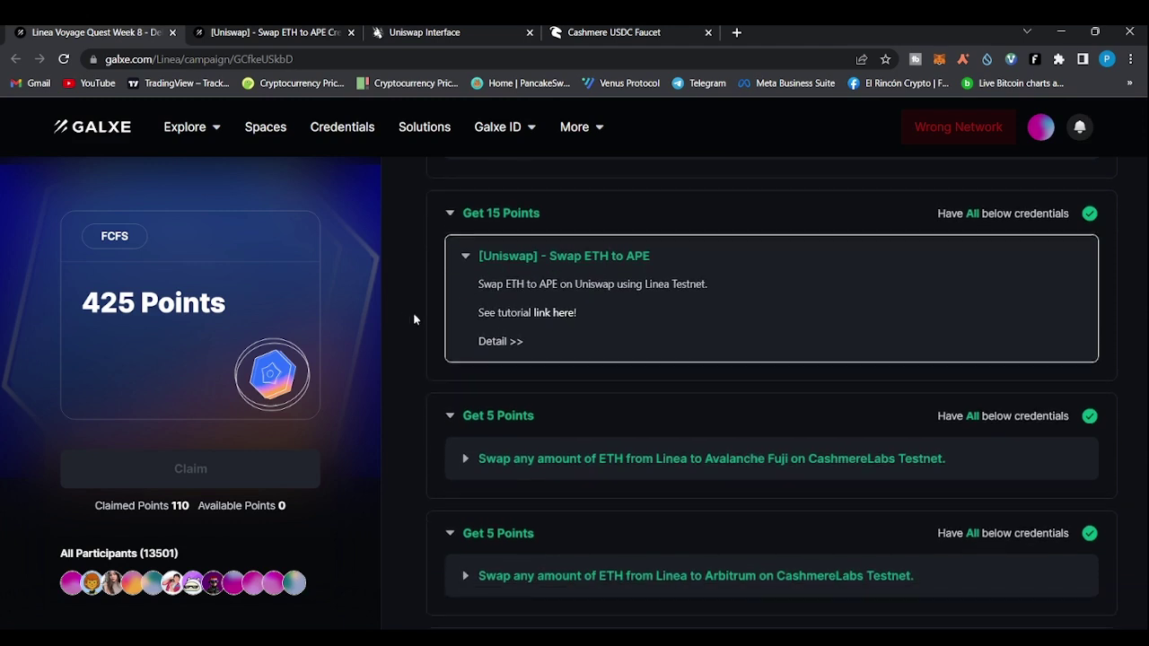
{"action": "scroll", "coordinate": [575, 389], "scroll_direction": "down", "scroll_amount": 1}
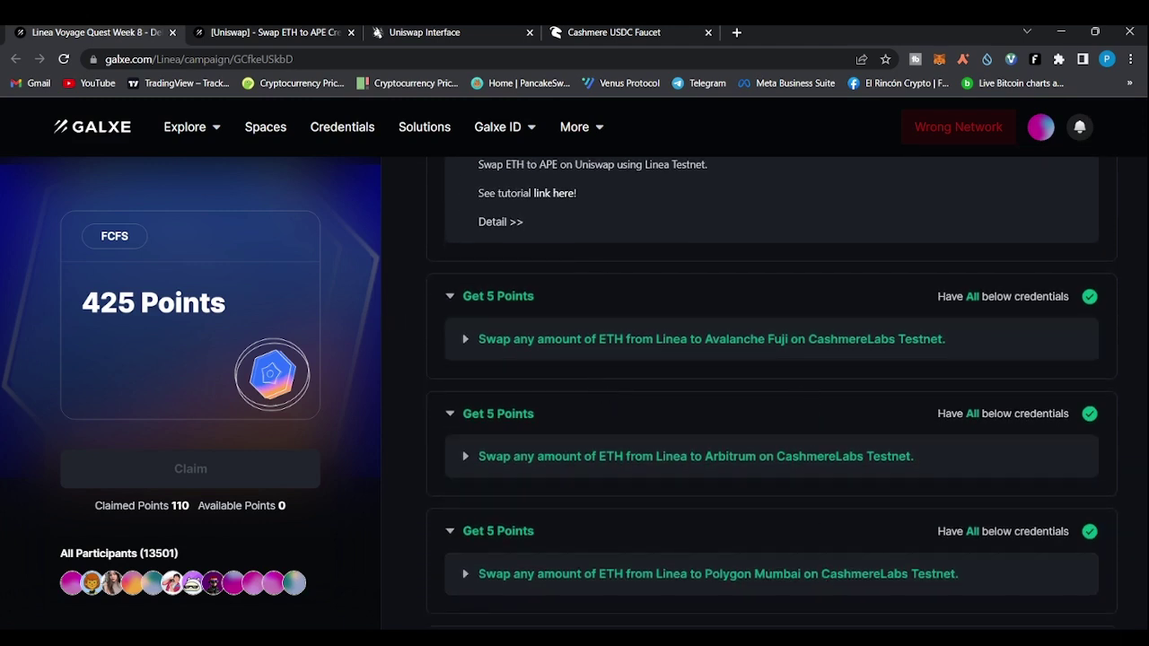
{"action": "scroll", "coordinate": [772, 395], "scroll_direction": "down", "scroll_amount": 2}
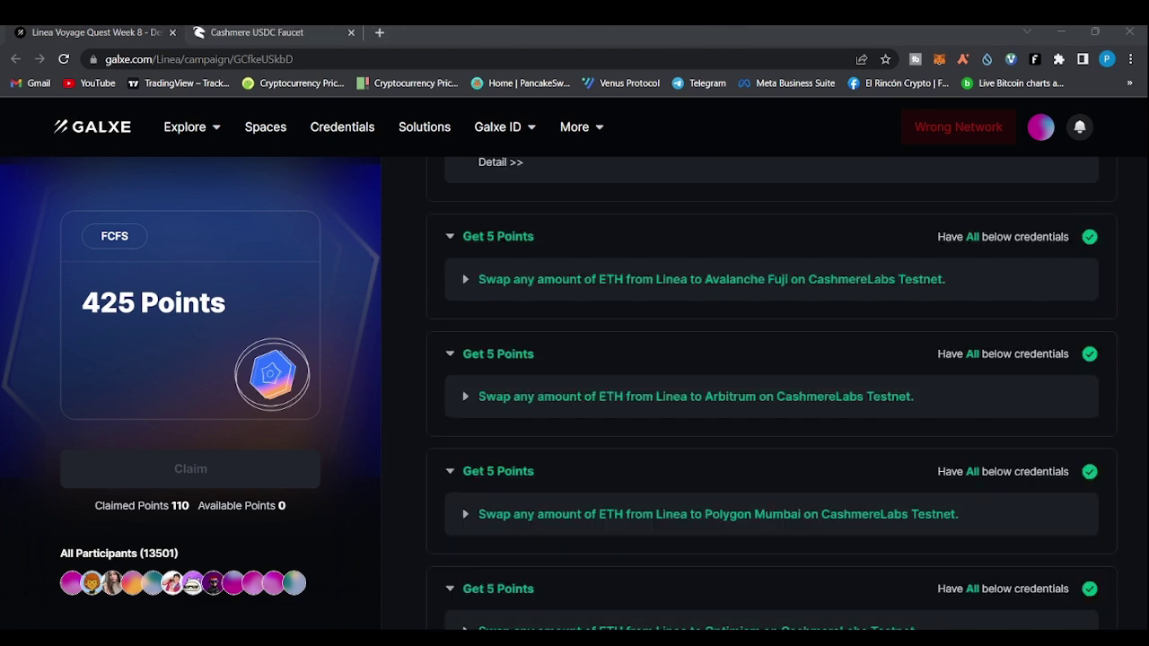
{"action": "left_click", "coordinate": [451, 321]}
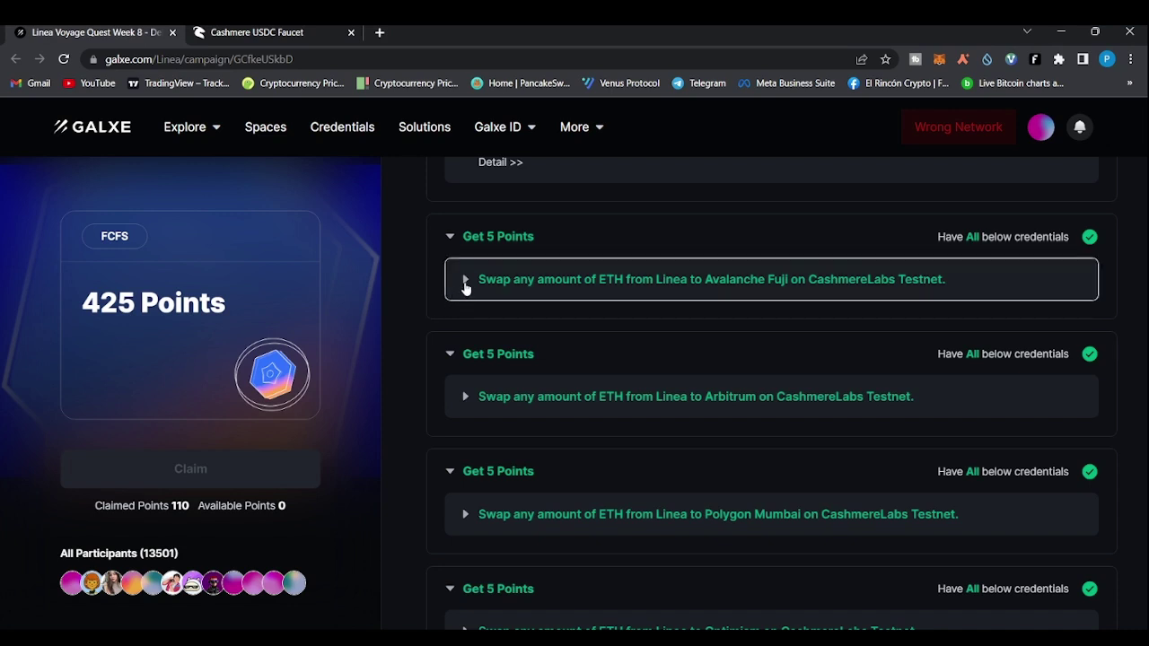
{"action": "left_click", "coordinate": [465, 281]}
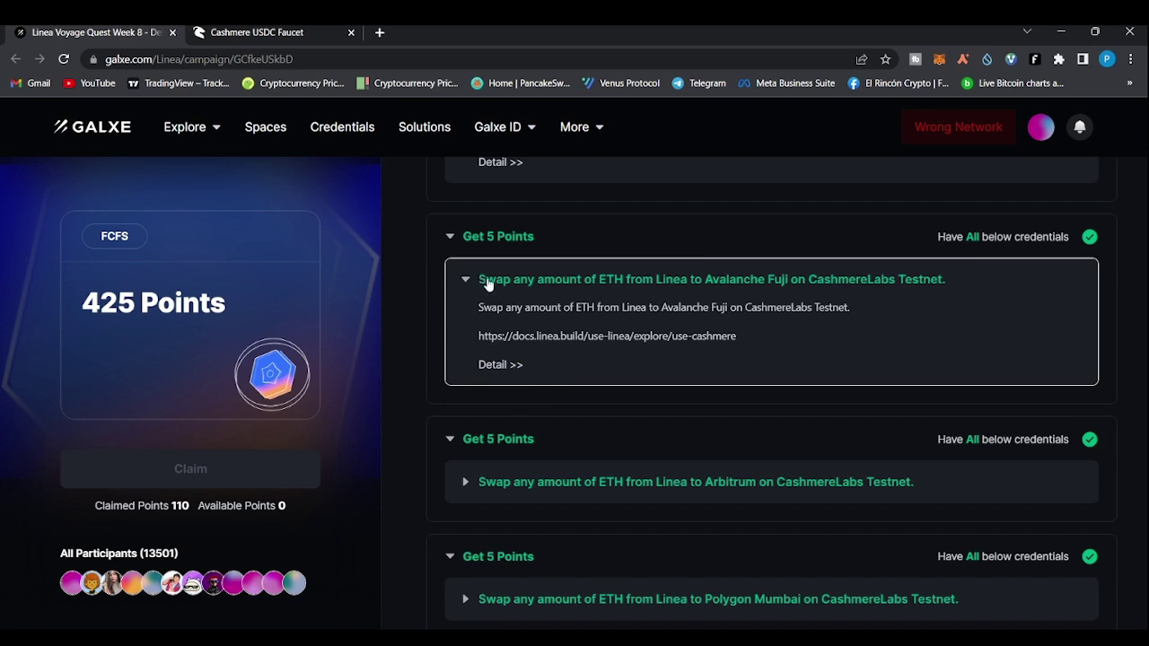
Open the Avalanche Fuji task's Detail page and follow its link to testnet.cashmere.exchange
{"action": "left_click", "coordinate": [501, 365]}
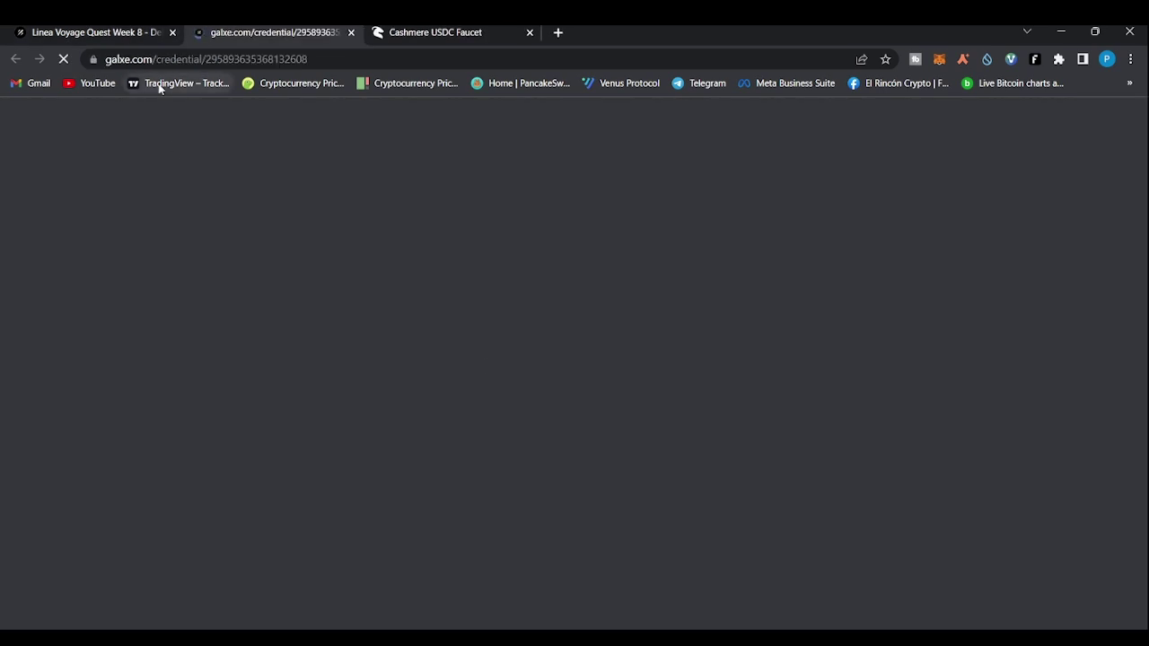
{"action": "left_click", "coordinate": [92, 32]}
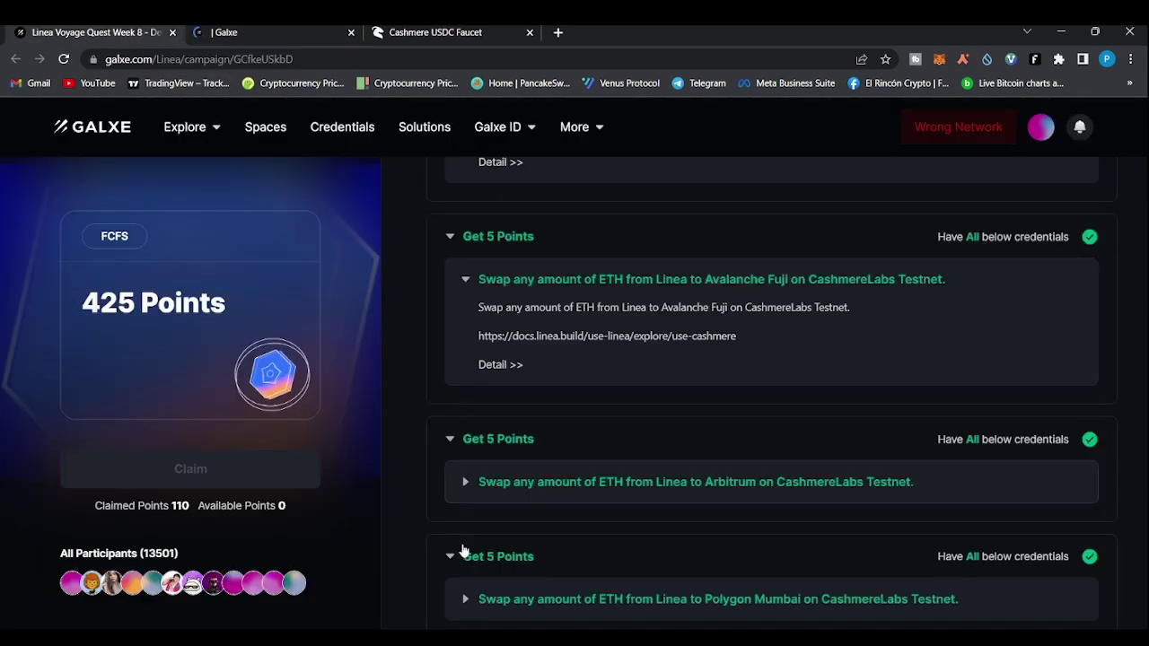
{"action": "left_click", "coordinate": [269, 31]}
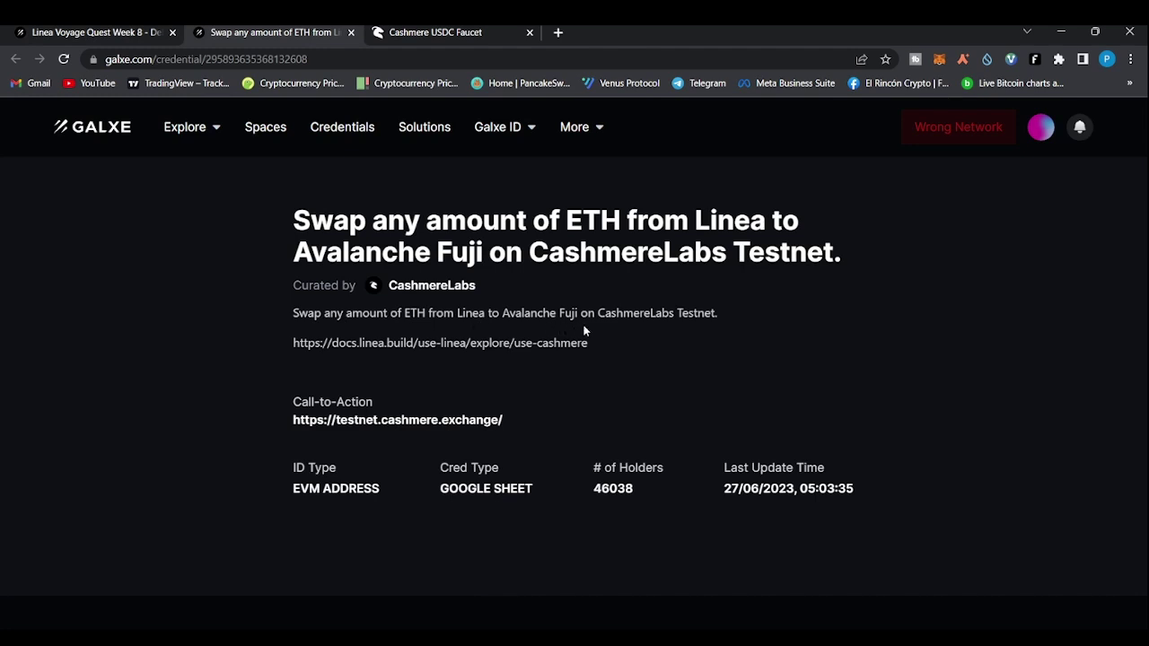
{"action": "left_click", "coordinate": [404, 421]}
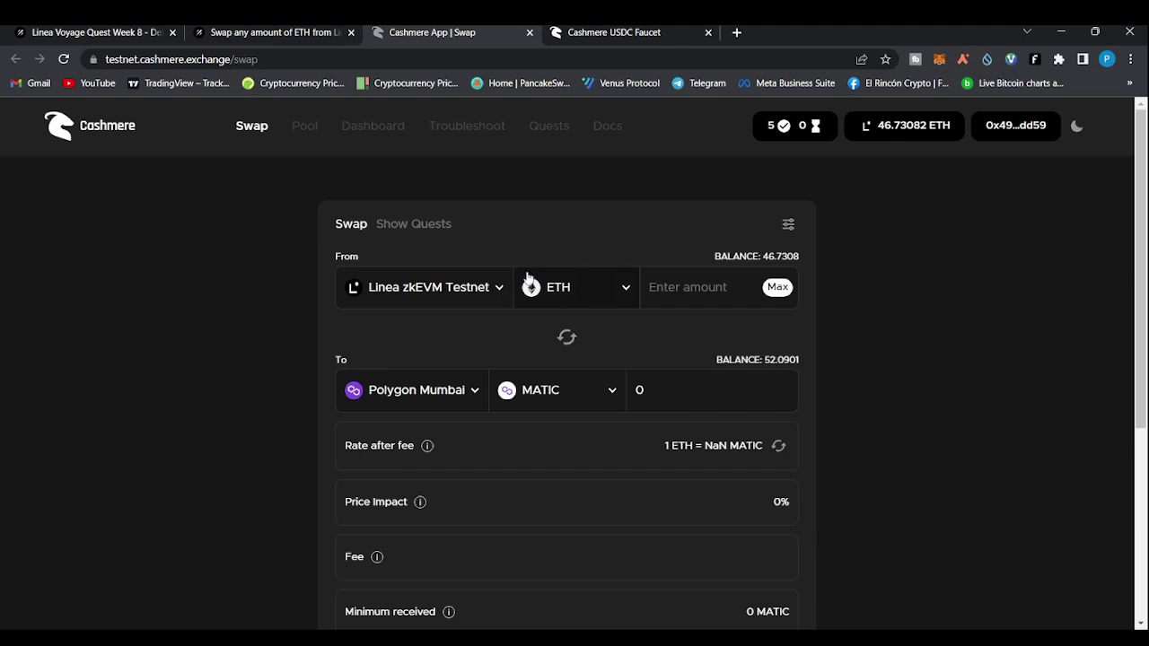
Set up a 1 ETH swap from Goerli to Linea zkEVM Testnet and check the 0.8803 ETH quote
{"action": "left_click", "coordinate": [503, 298]}
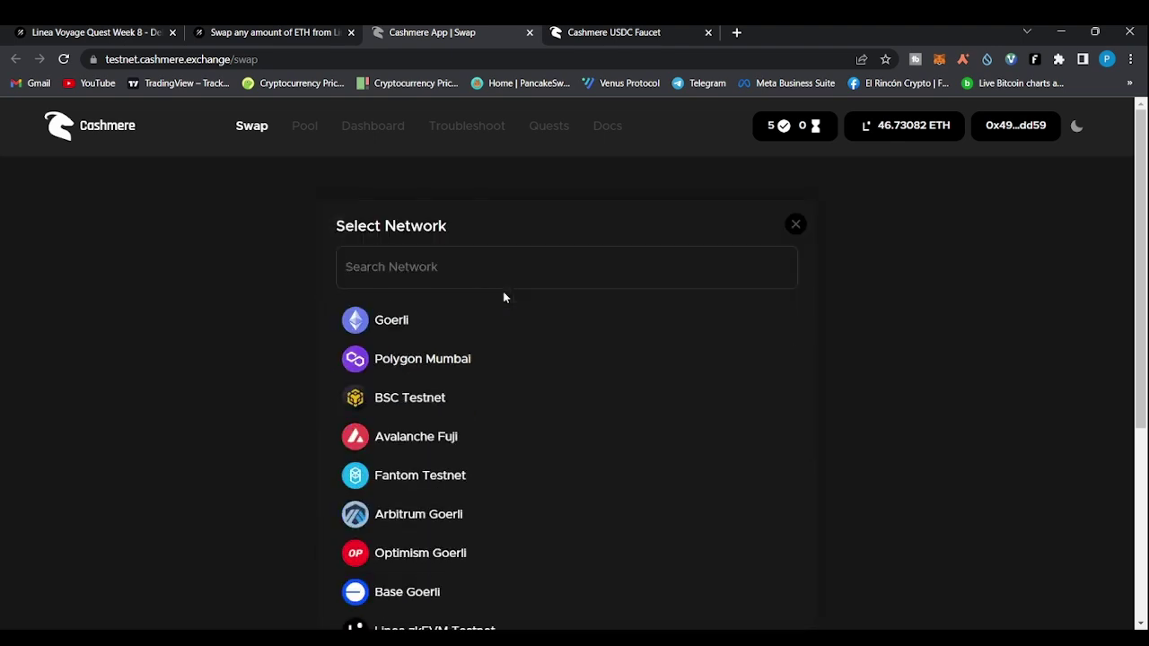
{"action": "left_click", "coordinate": [429, 339]}
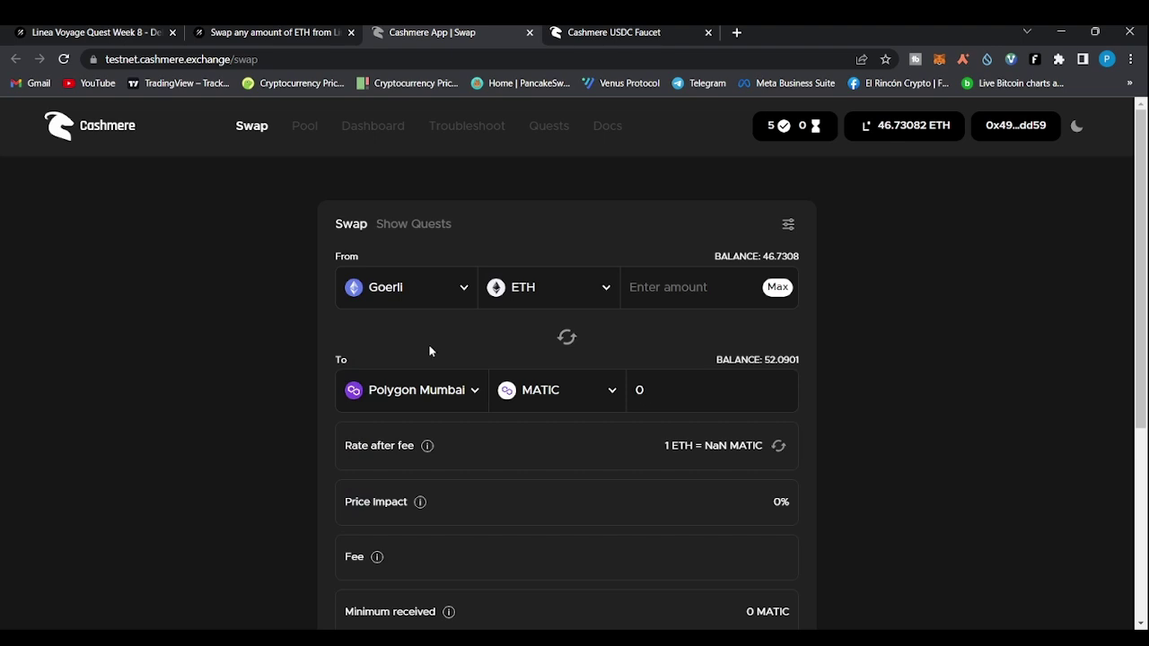
{"action": "left_click", "coordinate": [472, 393]}
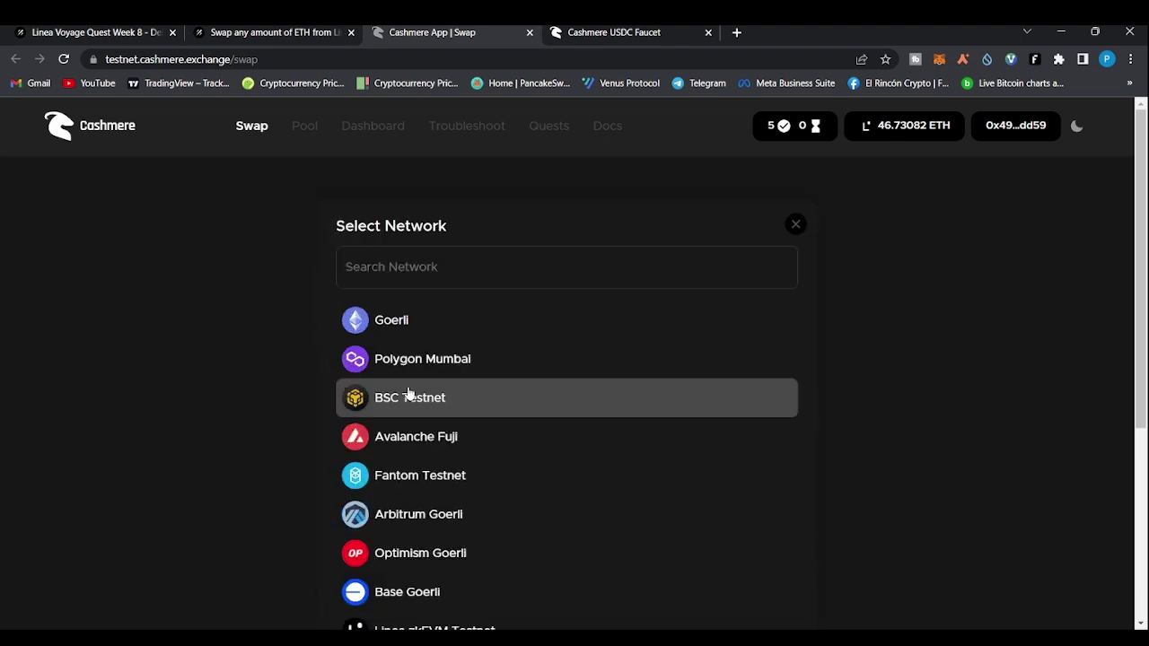
{"action": "left_click", "coordinate": [400, 623]}
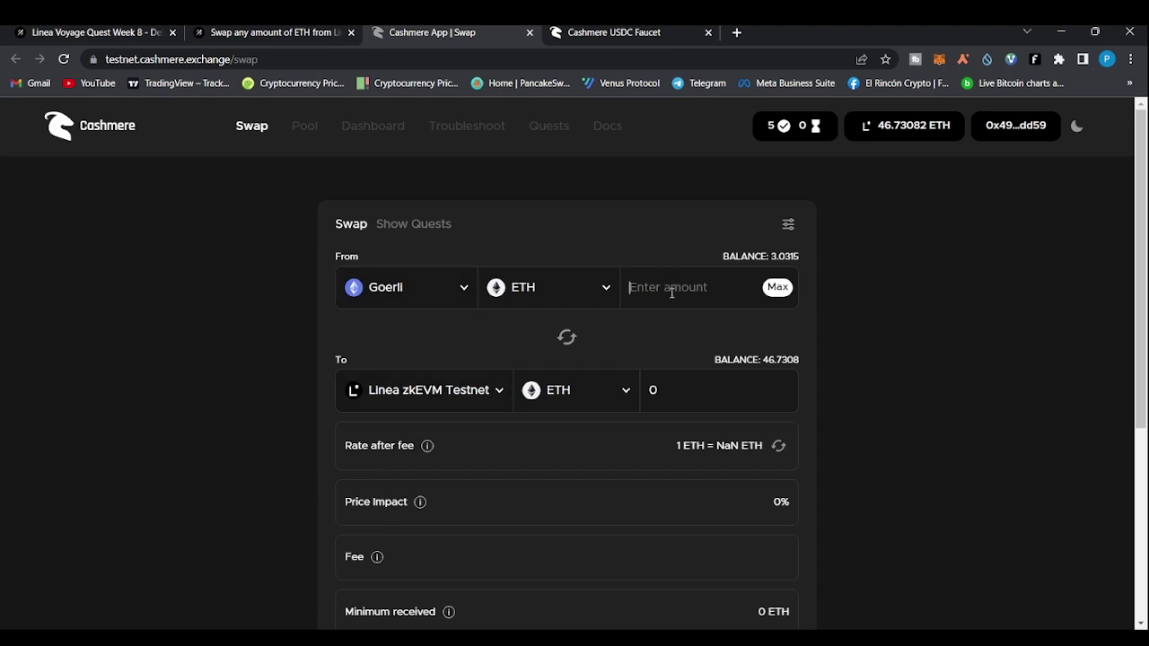
{"action": "type", "text": "1"}
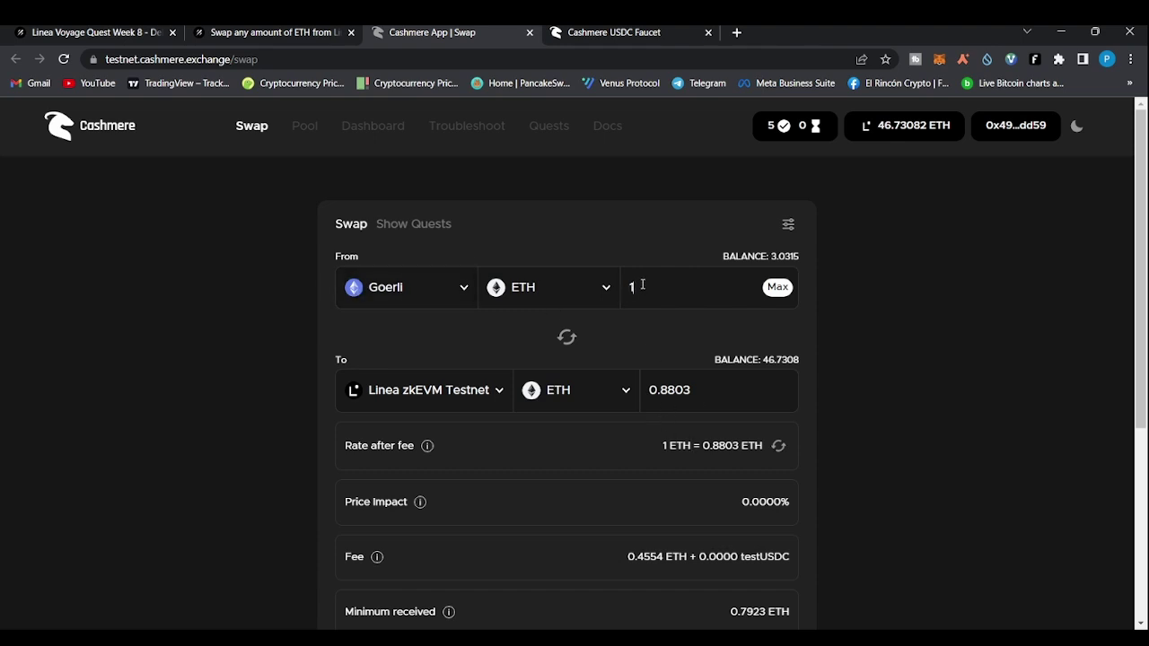
{"action": "left_click", "coordinate": [648, 287]}
{"action": "left_click_drag", "start_coordinate": [703, 396], "coordinate": [667, 396]}
{"action": "left_click", "coordinate": [646, 284]}
{"action": "left_click_drag", "start_coordinate": [655, 290], "coordinate": [609, 292]}
Make Linea zkEVM Testnet the source network, then return to the Cashmere swap tab
{"action": "left_click", "coordinate": [464, 299]}
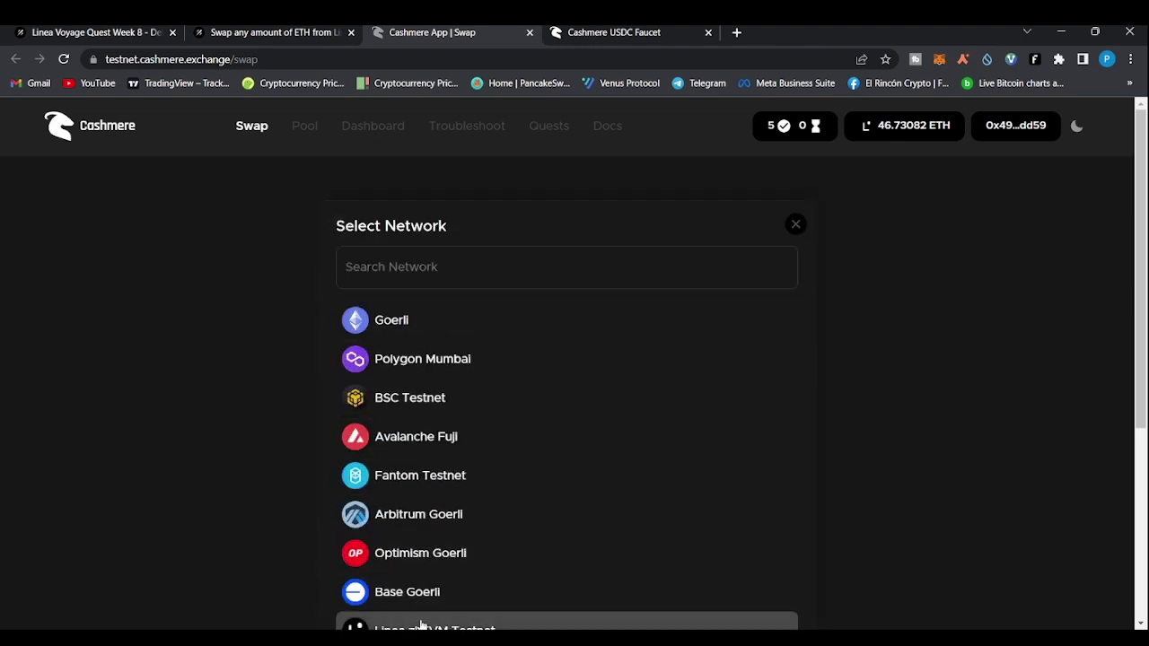
{"action": "left_click", "coordinate": [422, 627]}
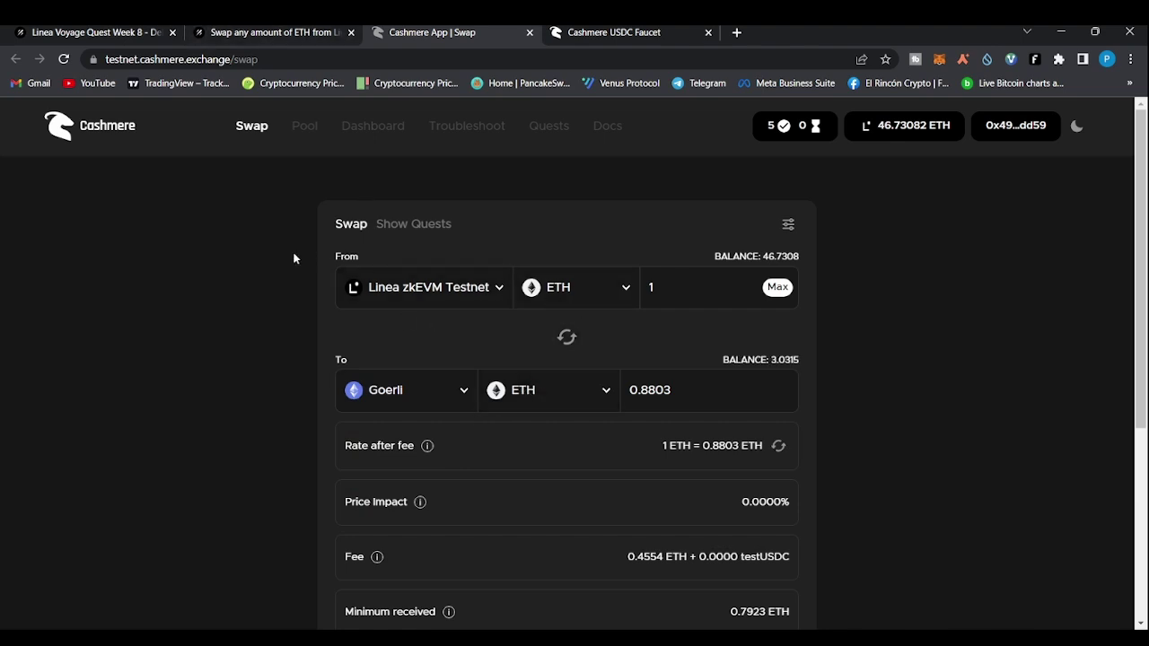
{"action": "left_click", "coordinate": [266, 32]}
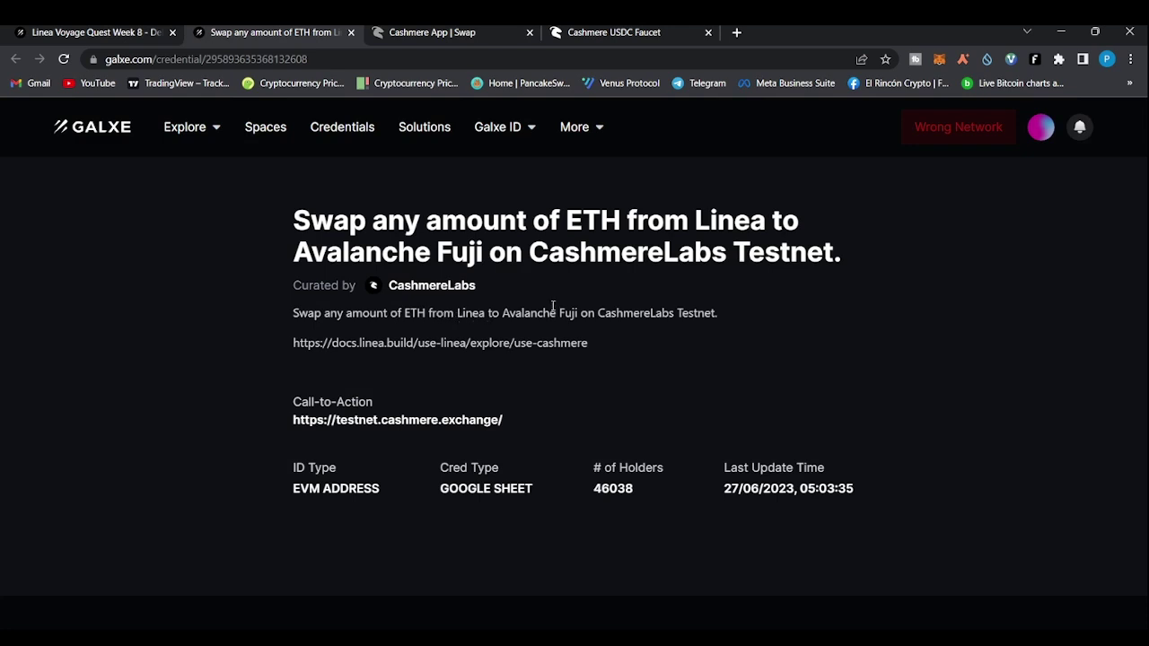
{"action": "left_click", "coordinate": [414, 31]}
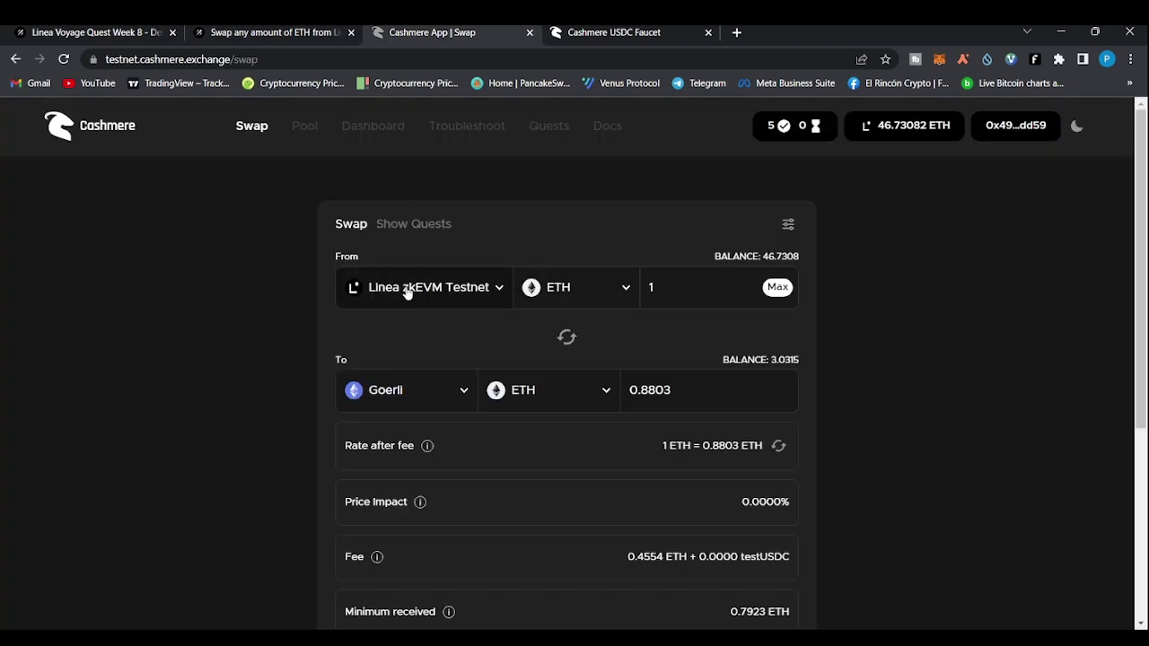
Set the swap's destination network to Avalanche Fuji
{"action": "left_click", "coordinate": [628, 289]}
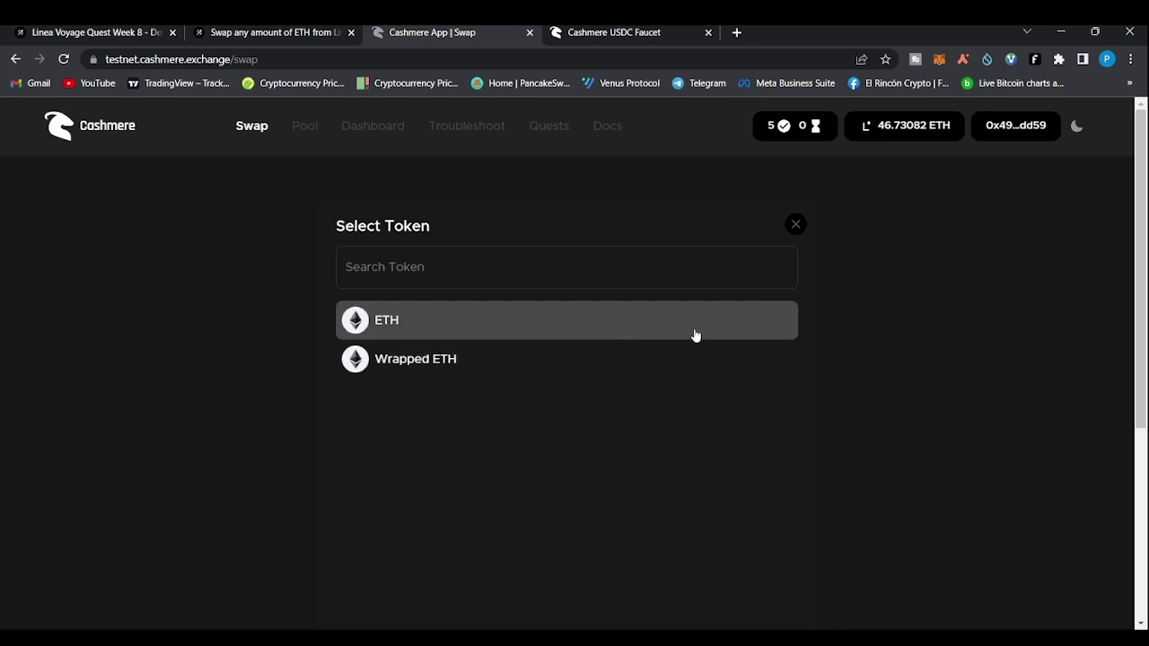
{"action": "left_click", "coordinate": [796, 226]}
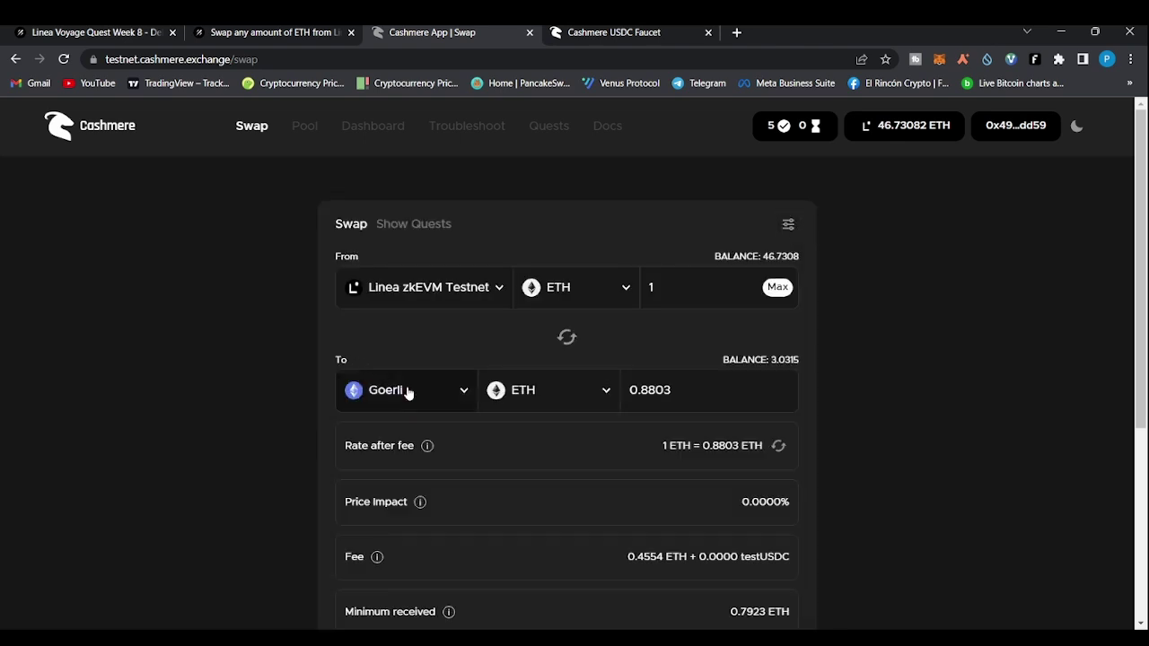
{"action": "left_click", "coordinate": [463, 397]}
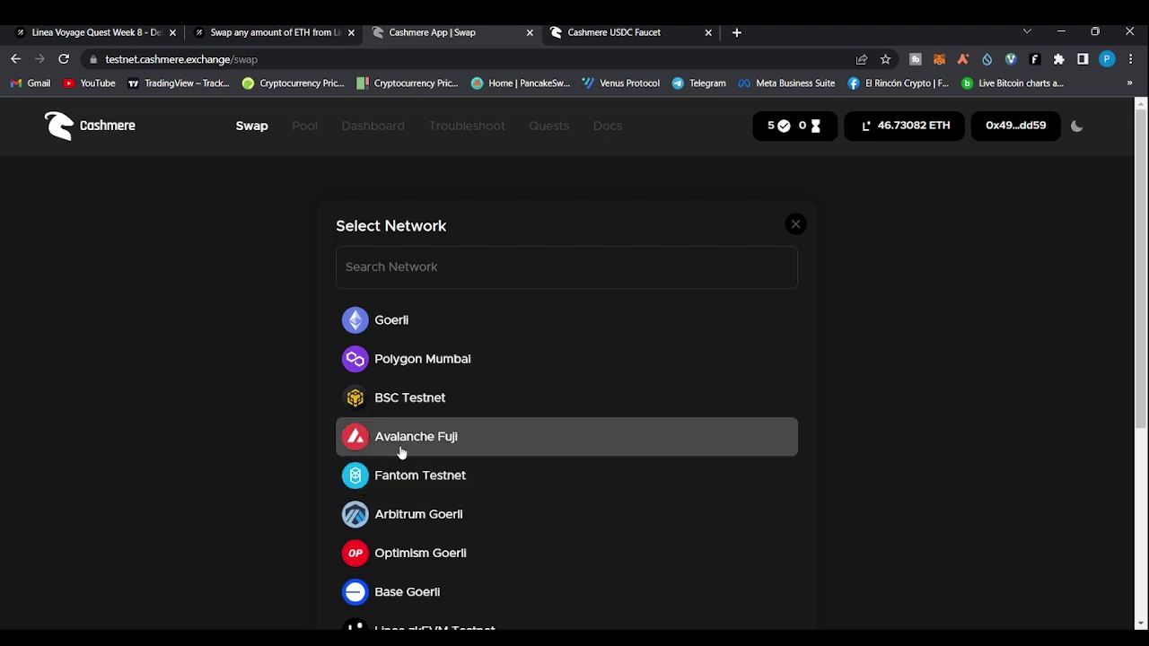
{"action": "left_click", "coordinate": [427, 453]}
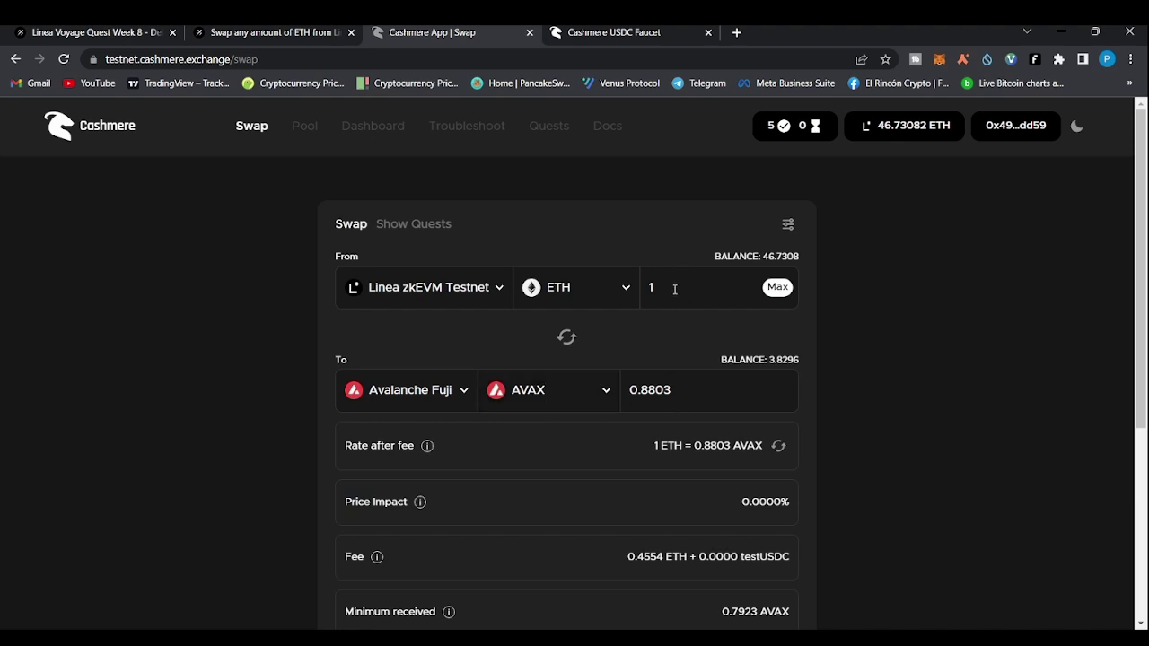
Edit the swap amount and scroll to the 0.8803 AVAX quote with 0.7923 AVAX minimum
{"action": "left_click_drag", "start_coordinate": [673, 288], "coordinate": [607, 292]}
{"action": "type", "text": "0.05"}
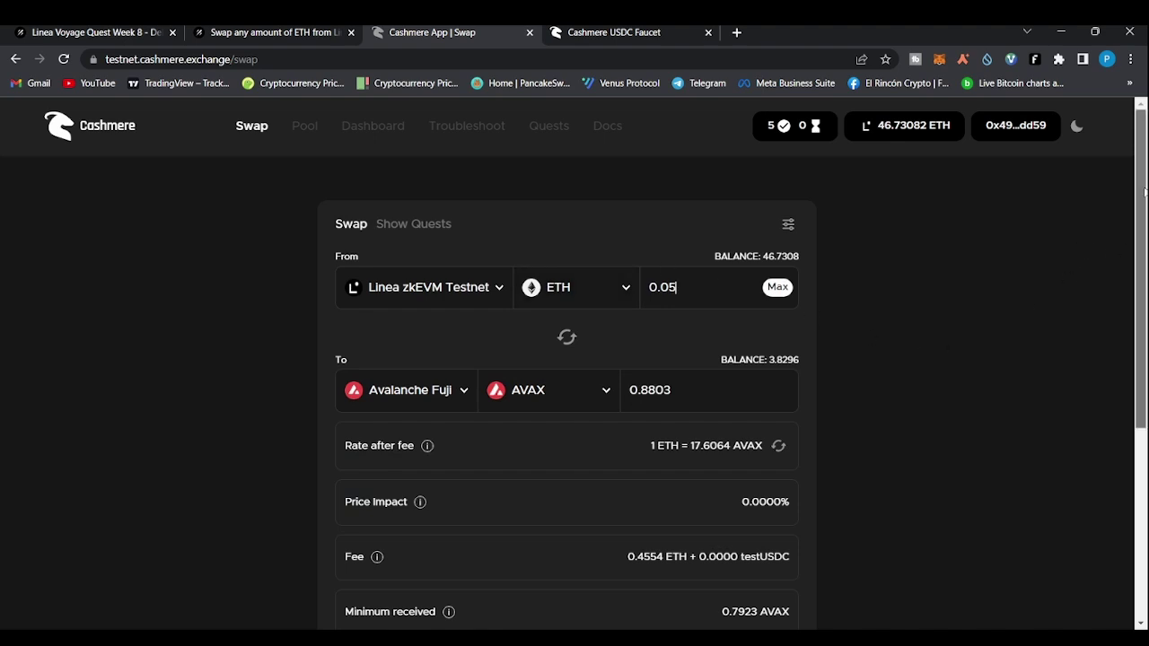
{"action": "left_click_drag", "start_coordinate": [1144, 191], "coordinate": [1144, 283]}
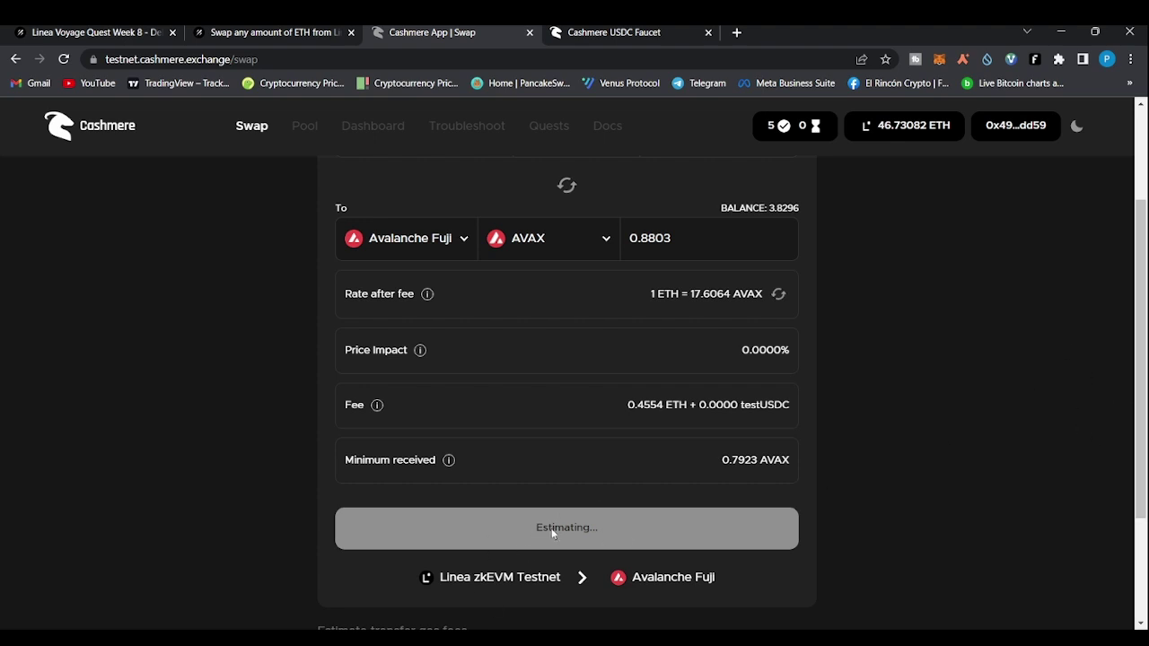
{"action": "left_click_drag", "start_coordinate": [1145, 303], "coordinate": [1126, 221]}
{"action": "left_click_drag", "start_coordinate": [677, 277], "coordinate": [654, 276]}
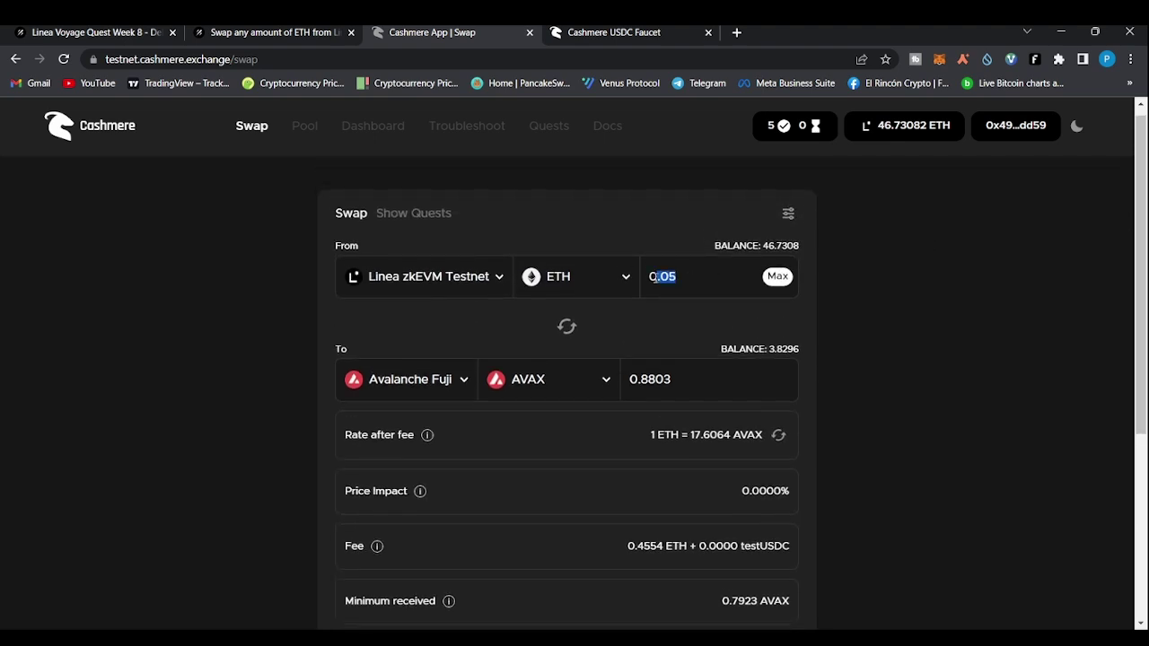
{"action": "key", "text": "BackSpace"}
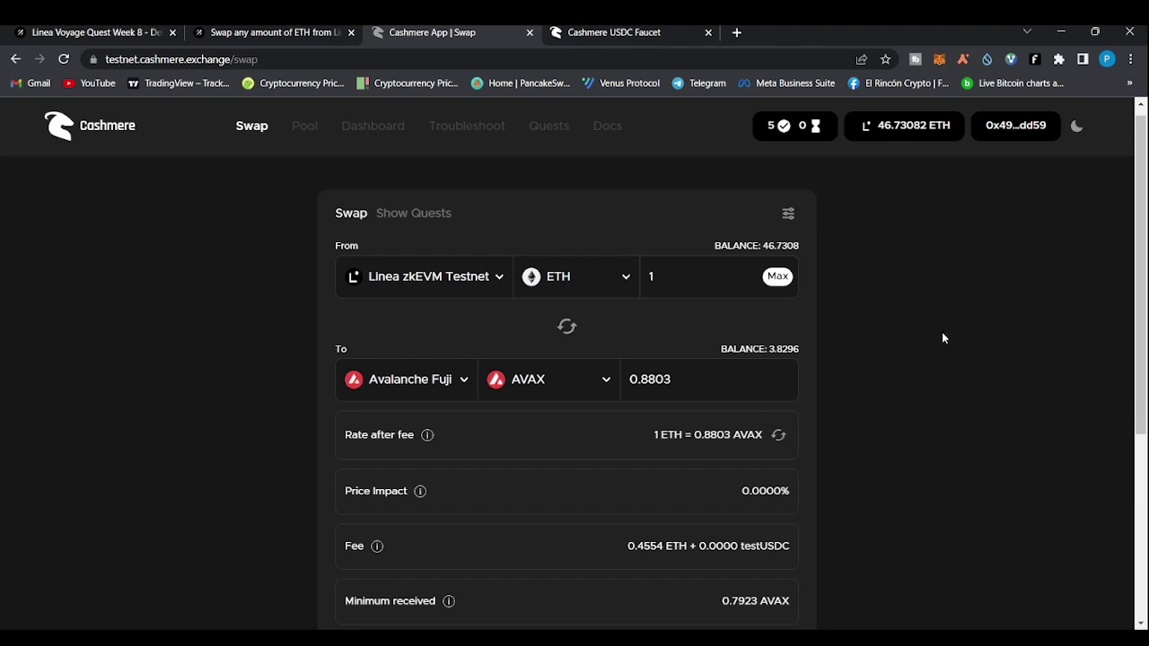
{"action": "mouse_move", "coordinate": [1144, 170]}
{"action": "left_mouse_down"}
{"action": "mouse_move", "coordinate": [1143, 308]}
{"action": "mouse_move", "coordinate": [1145, 155]}
{"action": "left_mouse_up"}
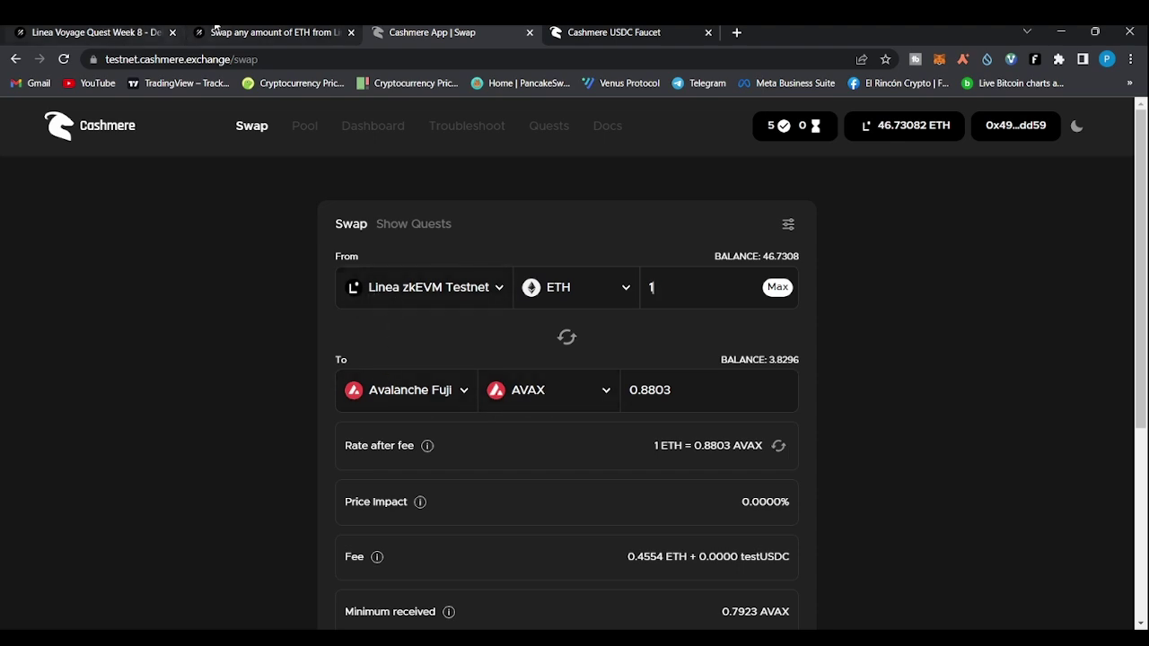
Close the Avalanche Fuji credential and old Cashmere tabs, and expand the Arbitrum credential
{"action": "left_click", "coordinate": [260, 32]}
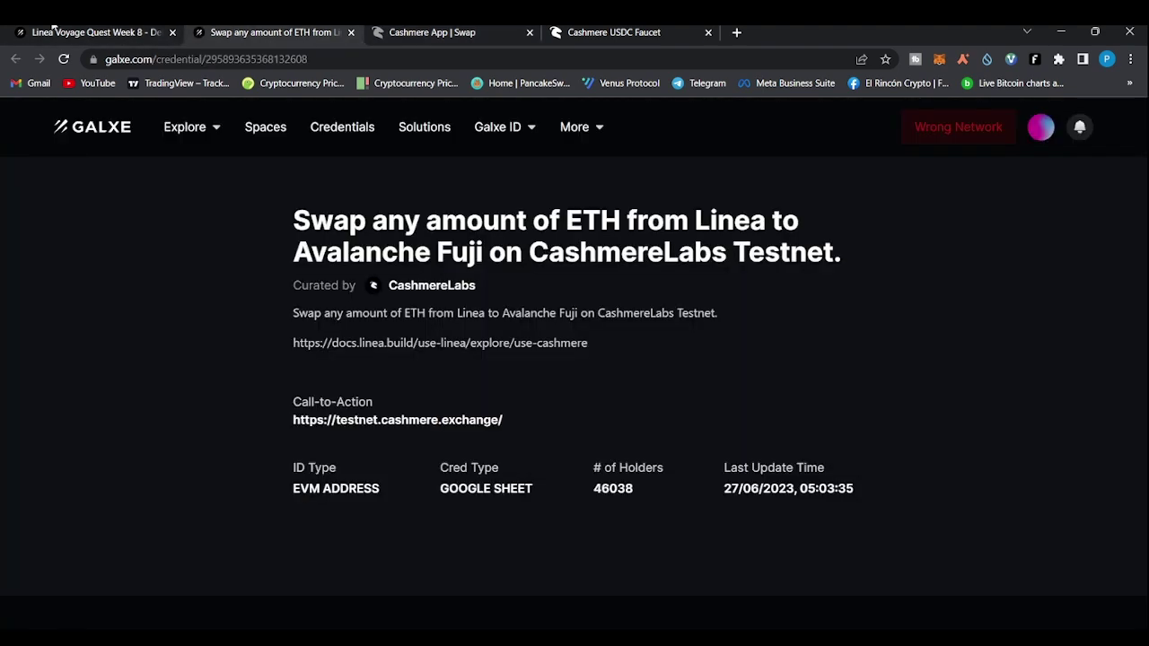
{"action": "left_click", "coordinate": [351, 33]}
{"action": "left_click", "coordinate": [92, 31]}
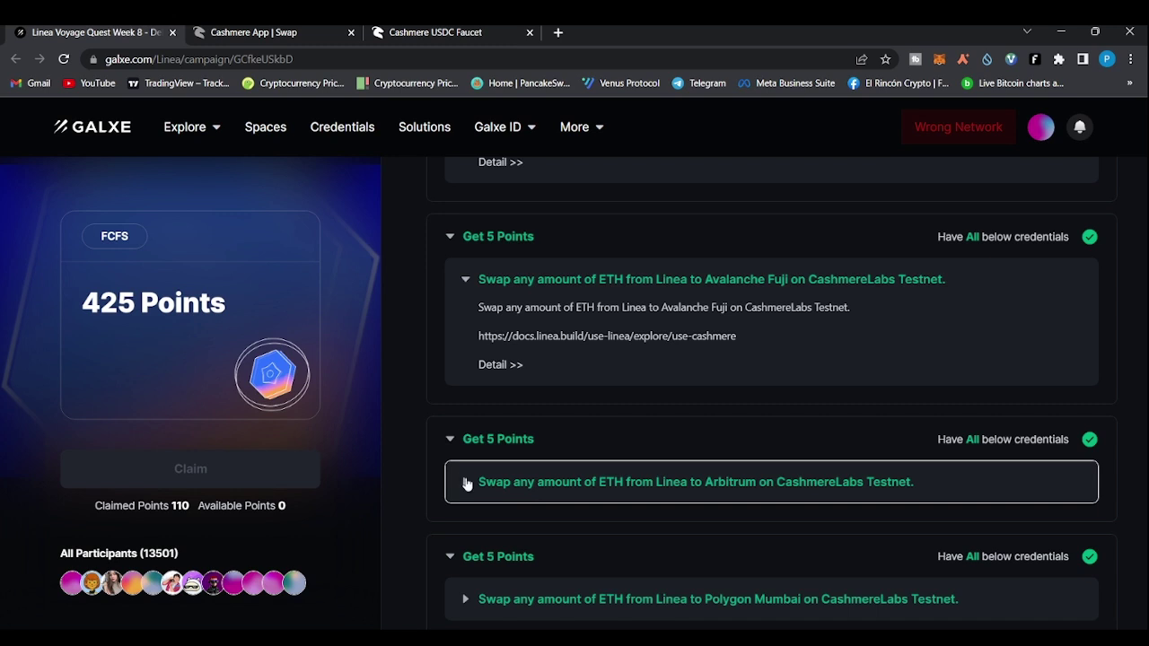
{"action": "left_click", "coordinate": [466, 485]}
{"action": "scroll", "coordinate": [465, 482], "scroll_direction": "down", "scroll_amount": 1}
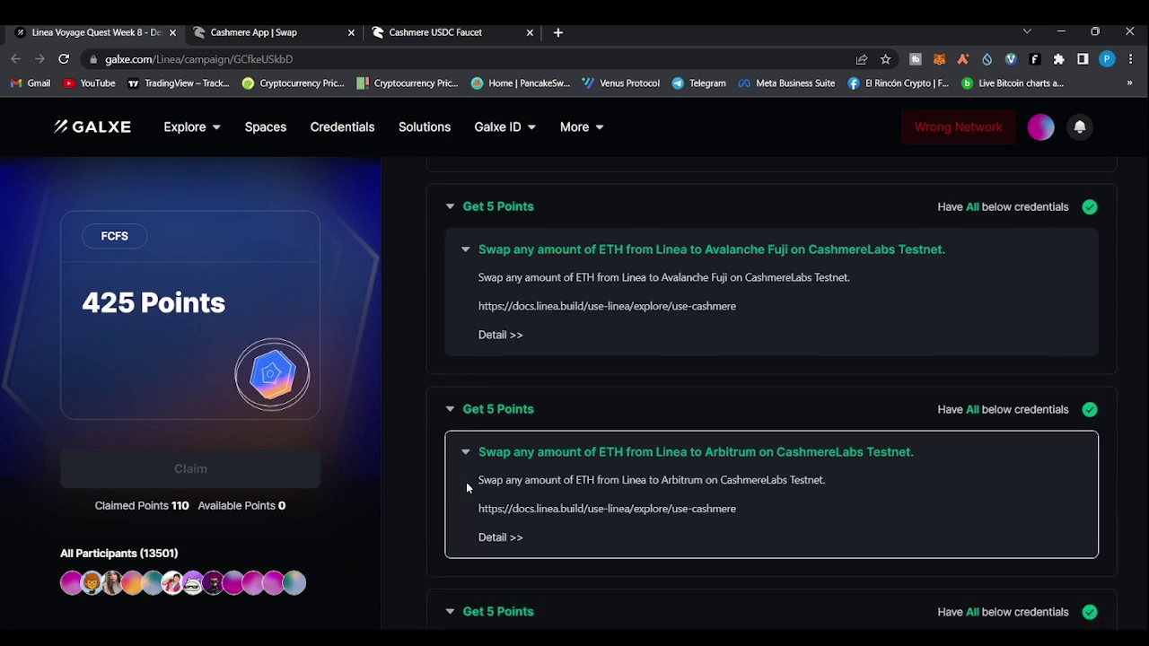
{"action": "left_click", "coordinate": [290, 31]}
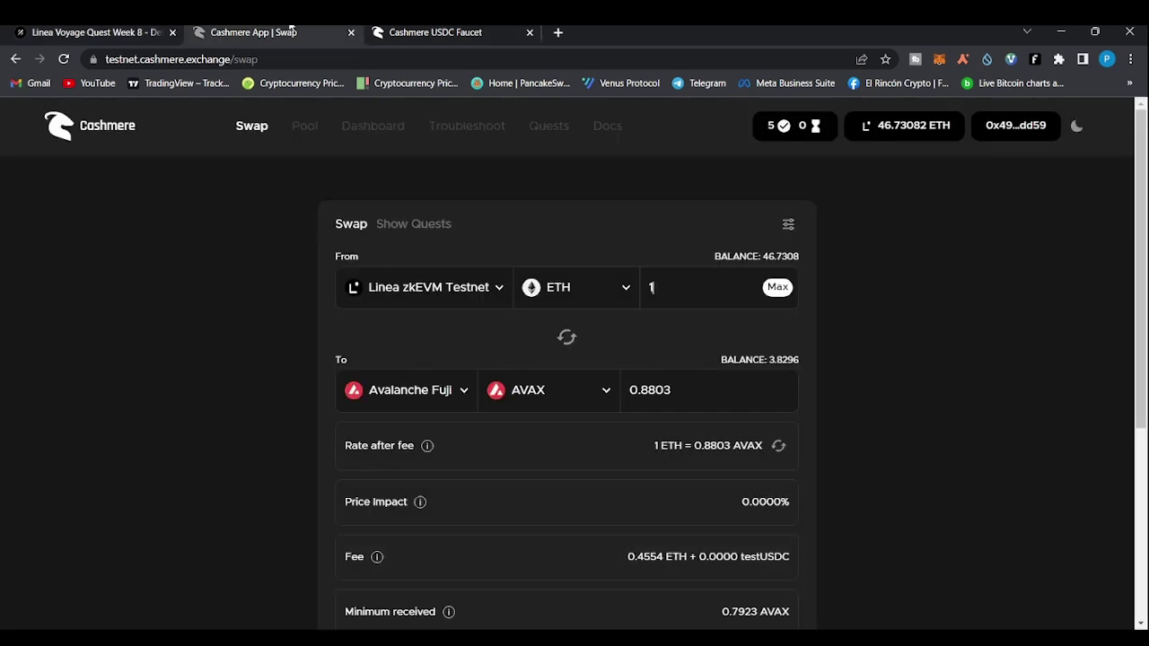
{"action": "left_click", "coordinate": [351, 32]}
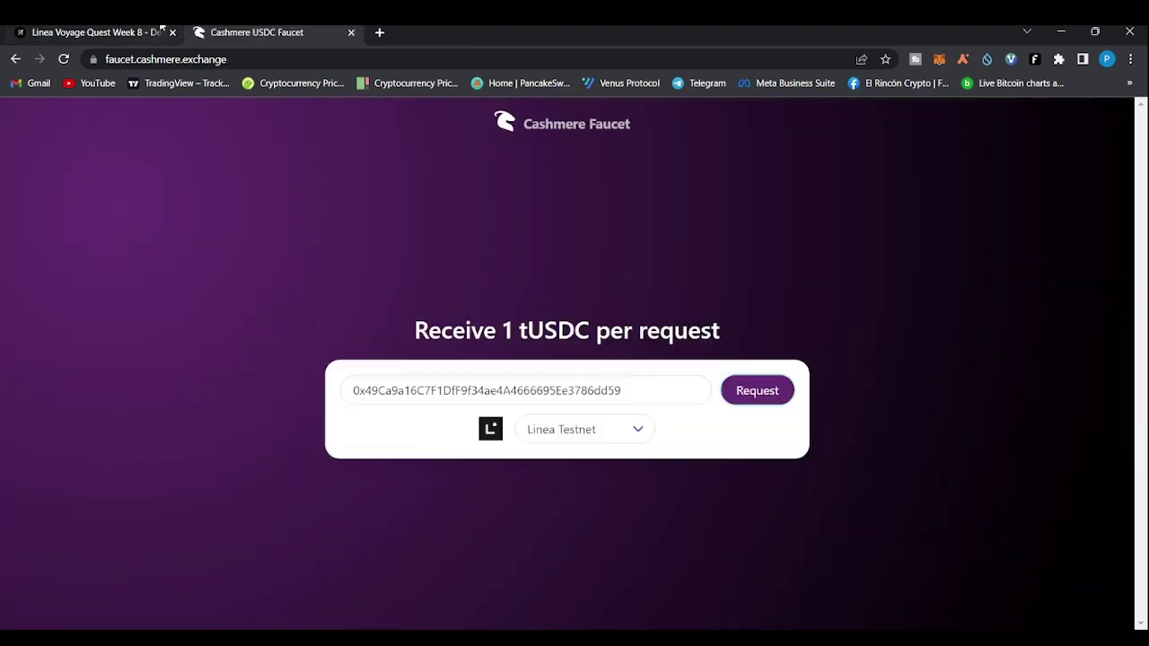
{"action": "left_click", "coordinate": [101, 30]}
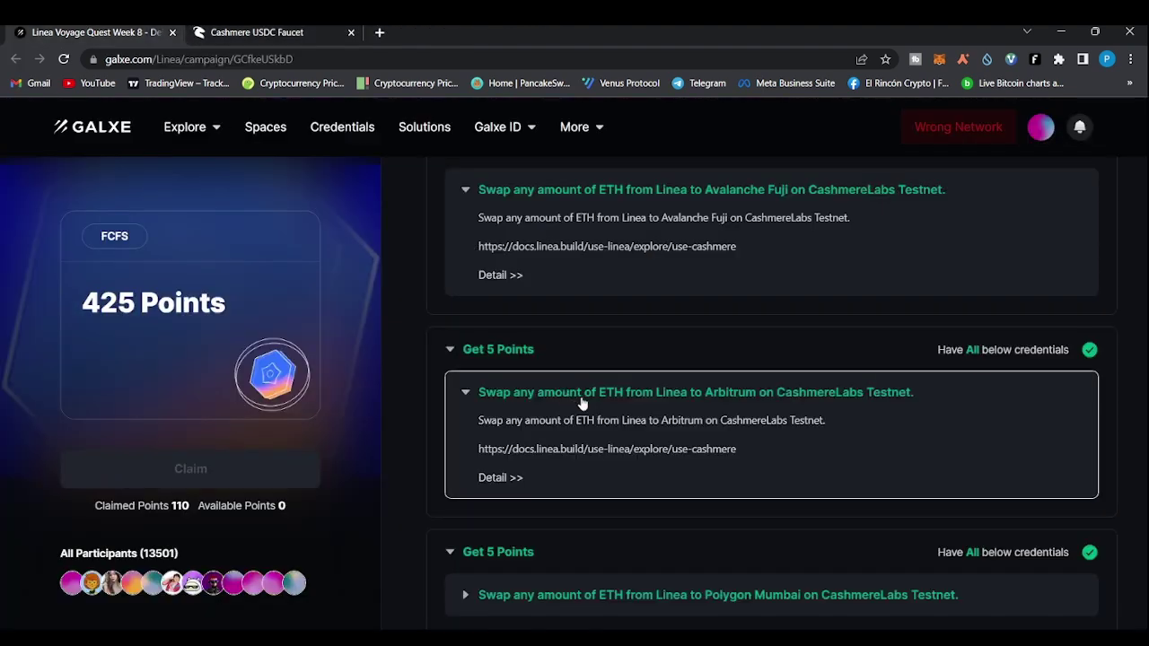
Open the Arbitrum credential's detail page and follow its link to the Cashmere testnet swap
{"action": "left_click", "coordinate": [492, 479]}
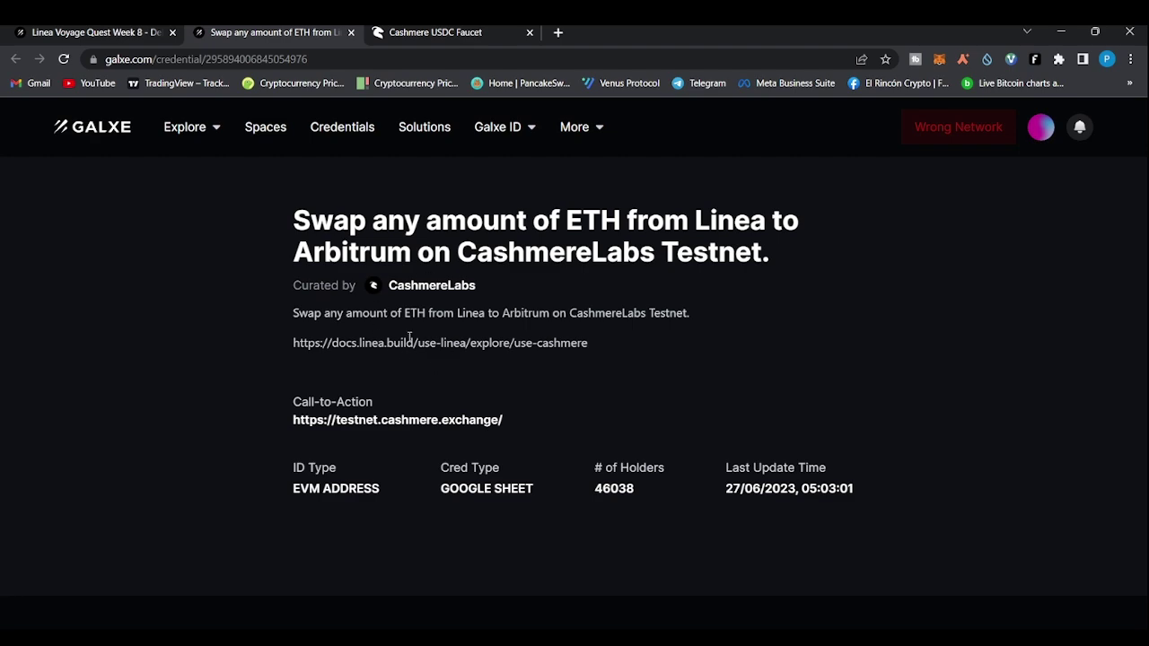
{"action": "left_click_drag", "start_coordinate": [142, 30], "coordinate": [239, 34]}
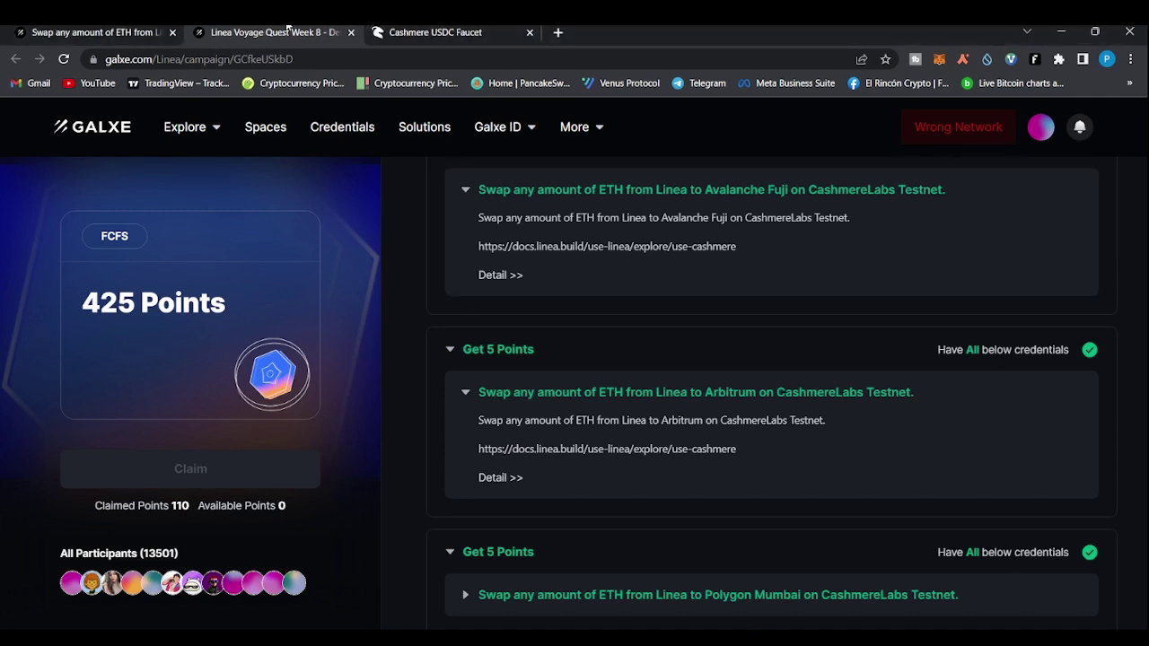
{"action": "left_click_drag", "start_coordinate": [282, 30], "coordinate": [209, 34]}
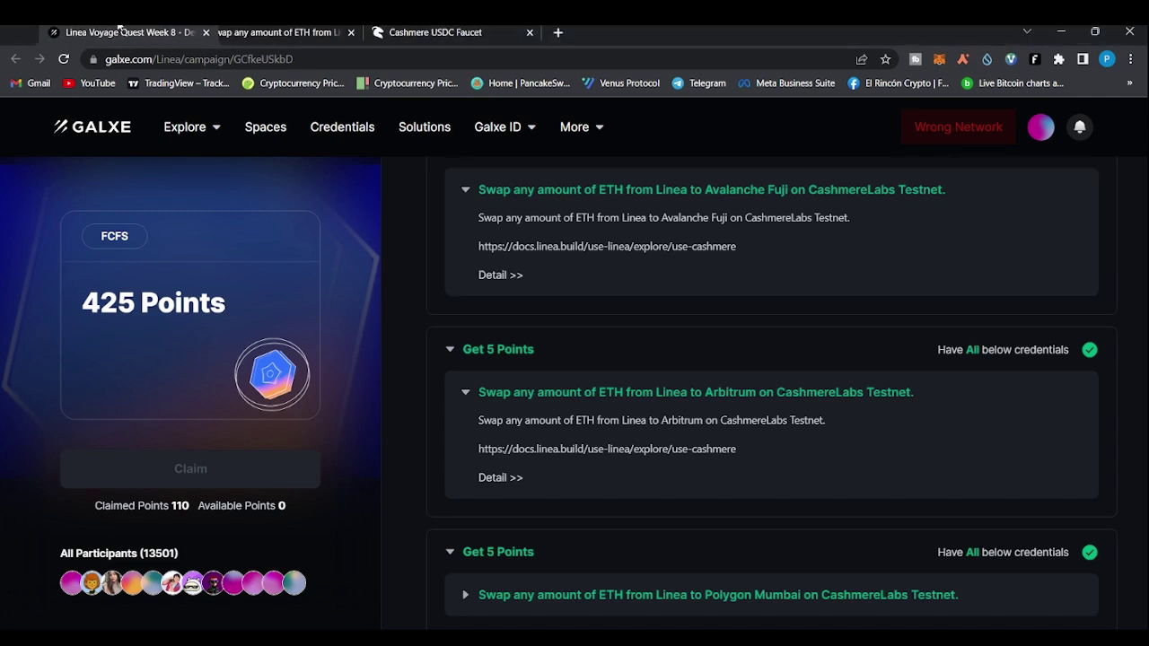
{"action": "left_click", "coordinate": [235, 30]}
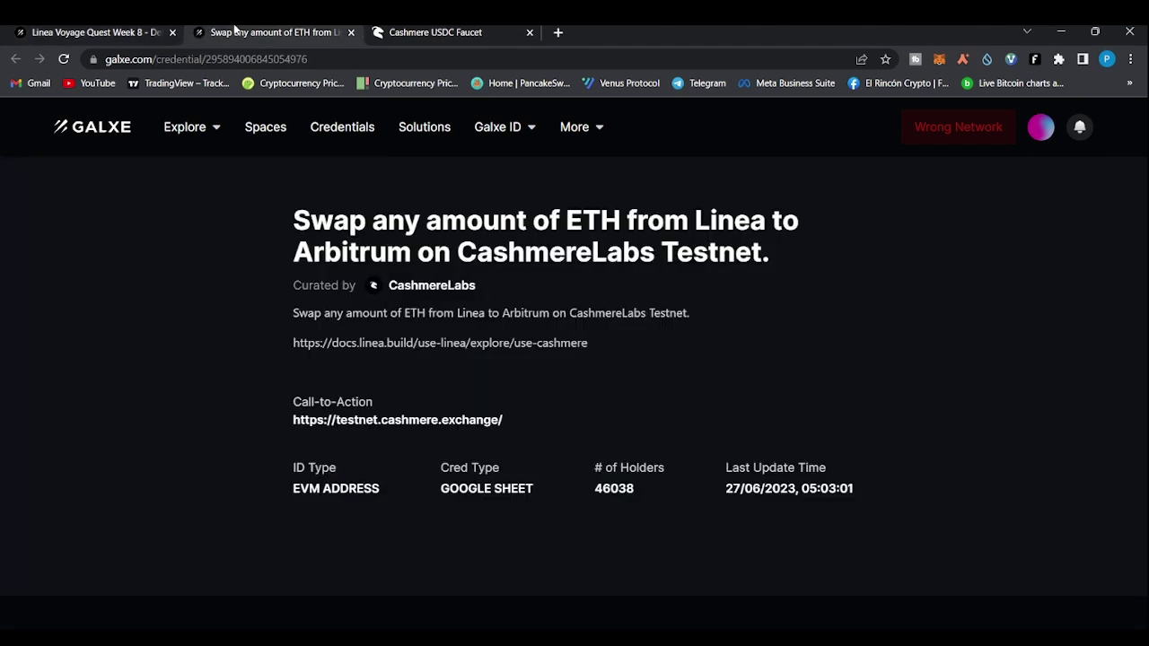
{"action": "left_click", "coordinate": [388, 420]}
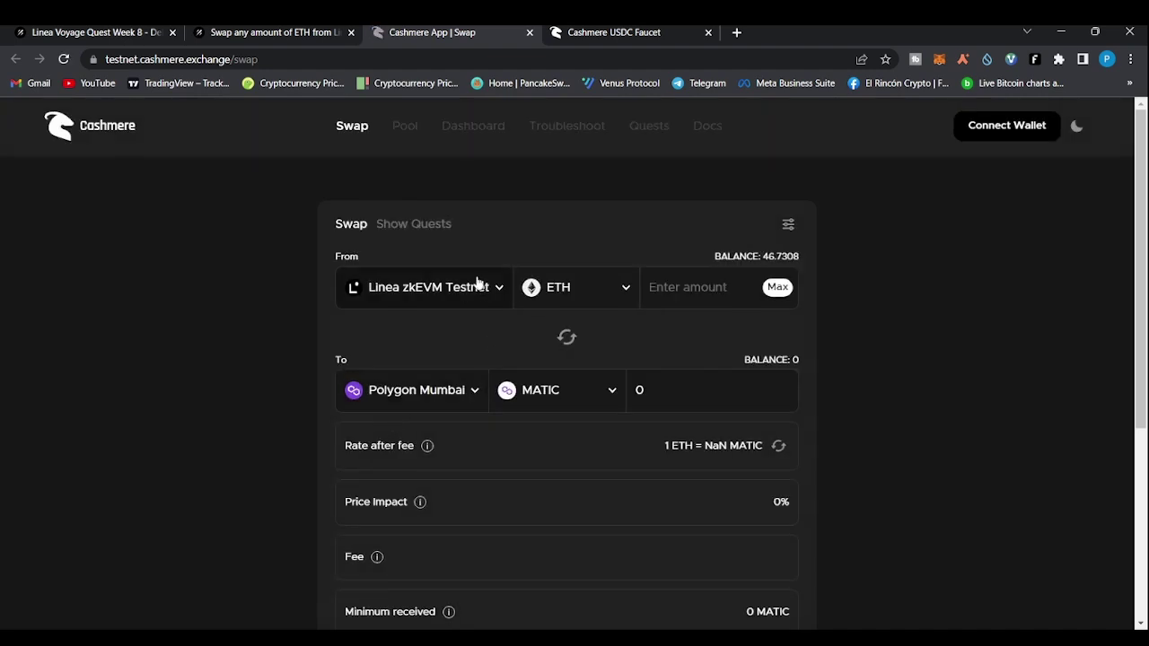
Choose Arbitrum Goerli as destination and enter 0.05 ETH on the Linea swap form
{"action": "left_click", "coordinate": [476, 390]}
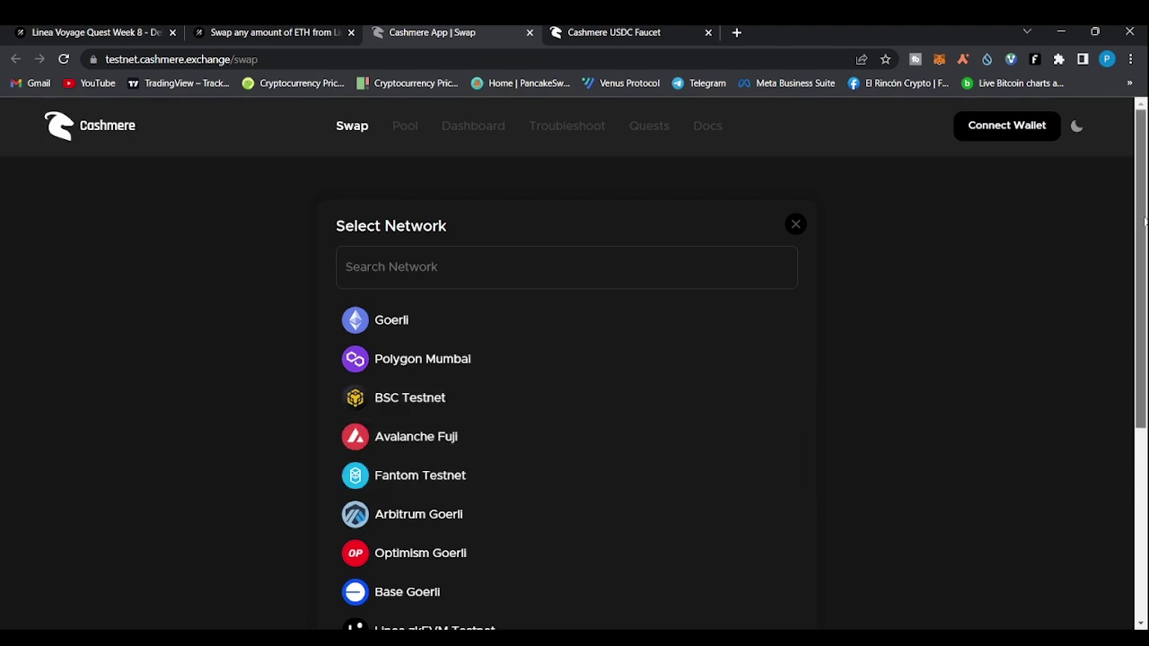
{"action": "left_click_drag", "start_coordinate": [1144, 216], "coordinate": [1146, 287]}
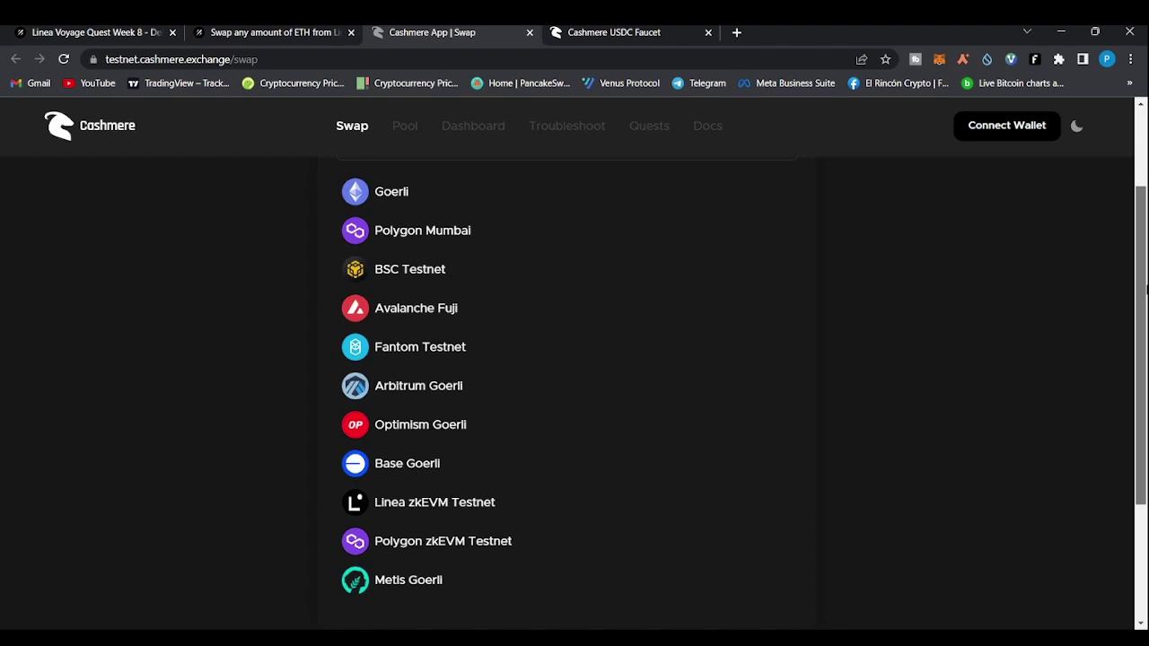
{"action": "left_click", "coordinate": [477, 389]}
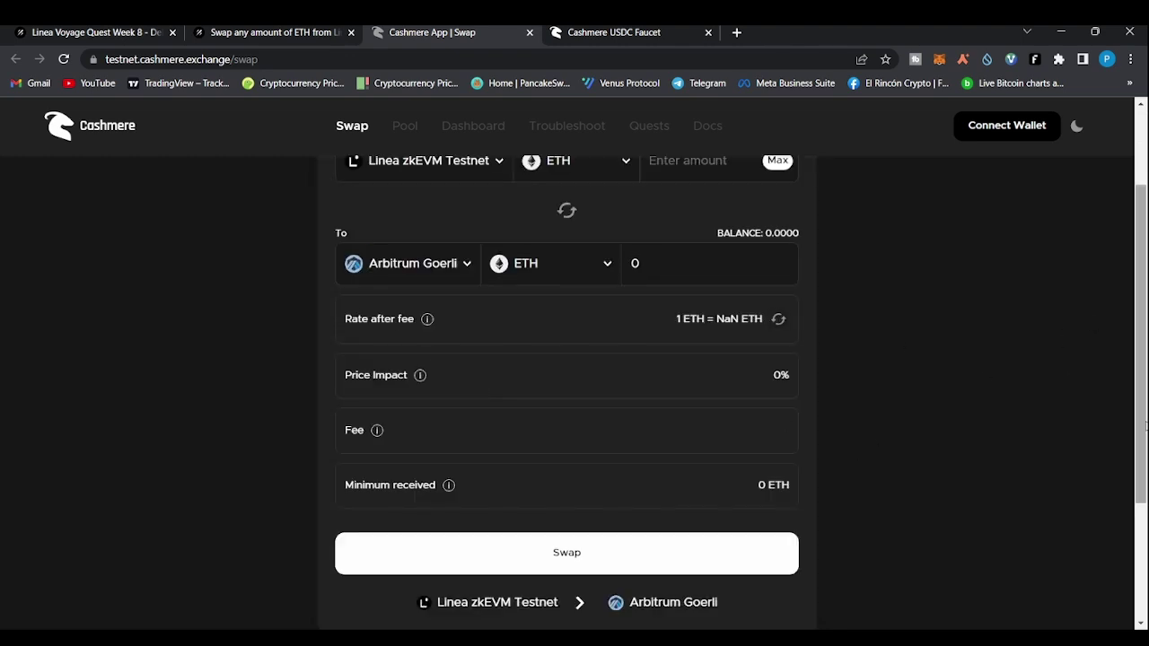
{"action": "scroll", "coordinate": [679, 334], "scroll_direction": "up", "scroll_amount": 2}
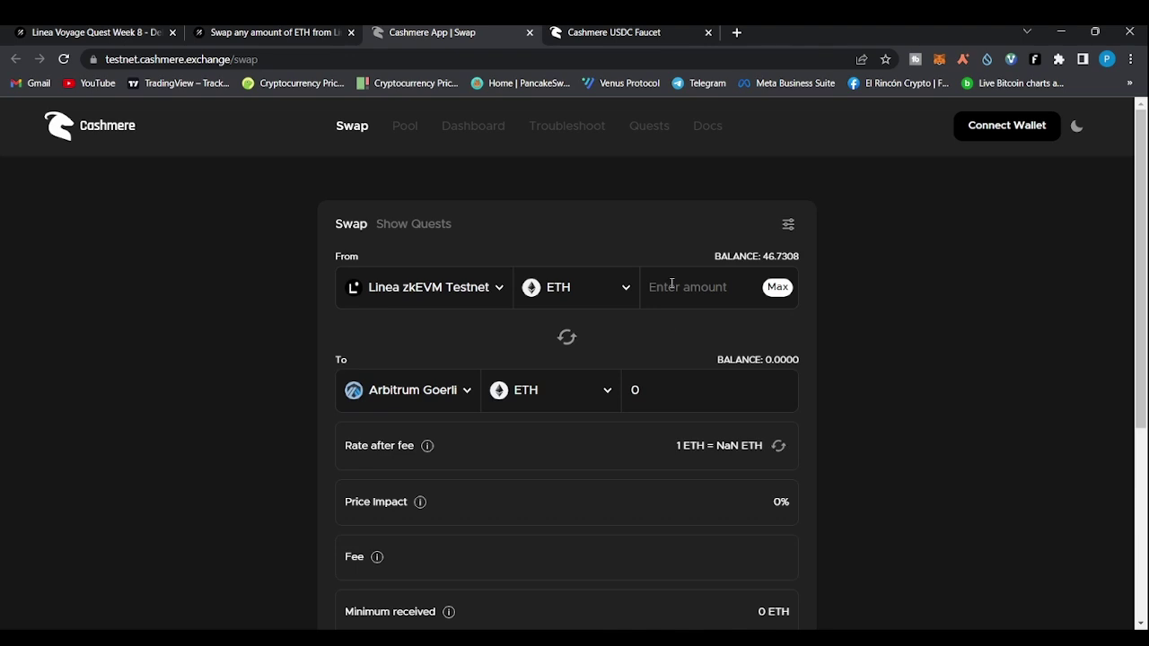
{"action": "type", "text": "0.05"}
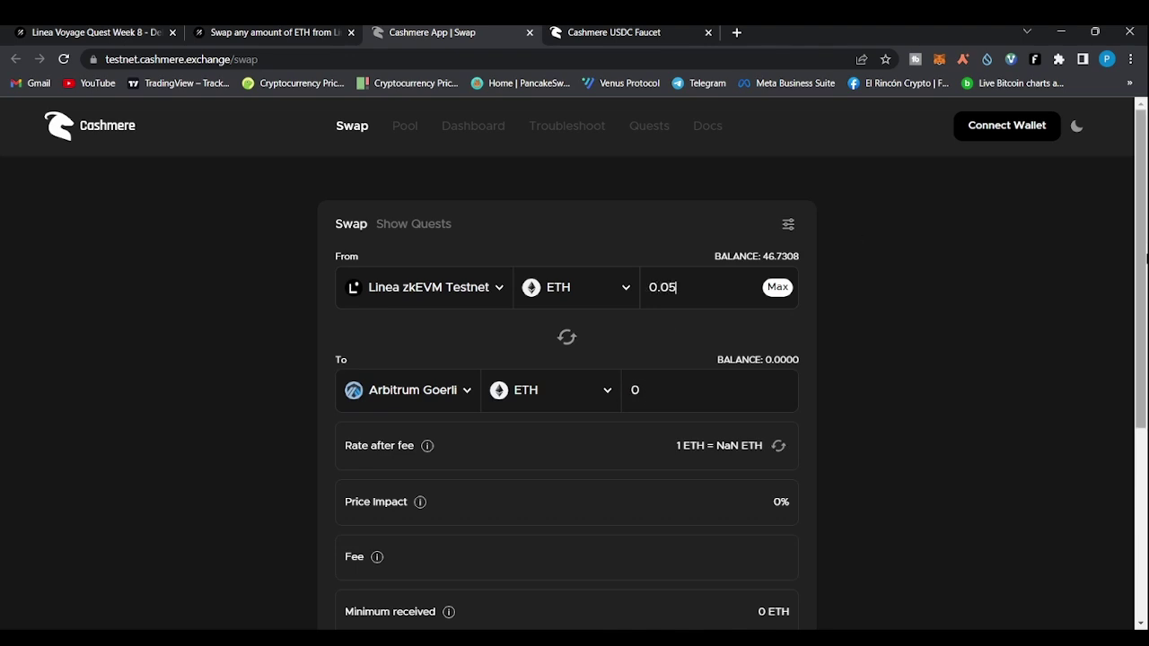
{"action": "scroll", "coordinate": [693, 351], "scroll_direction": "down", "scroll_amount": 3}
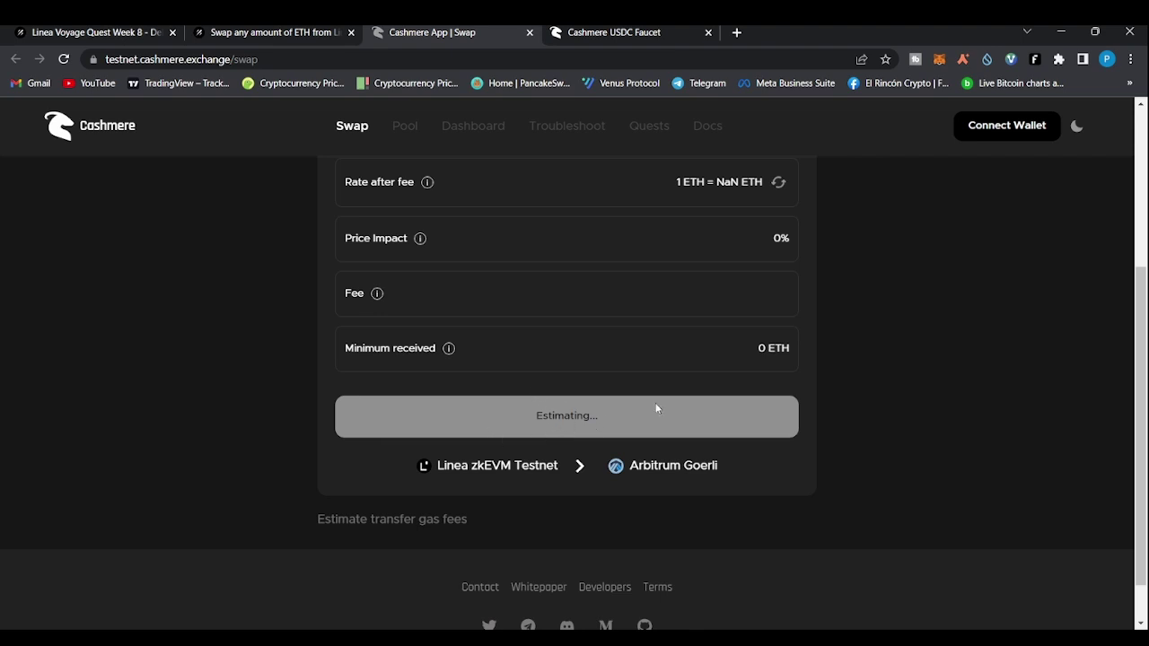
{"action": "left_click_drag", "start_coordinate": [1141, 440], "coordinate": [1146, 216]}
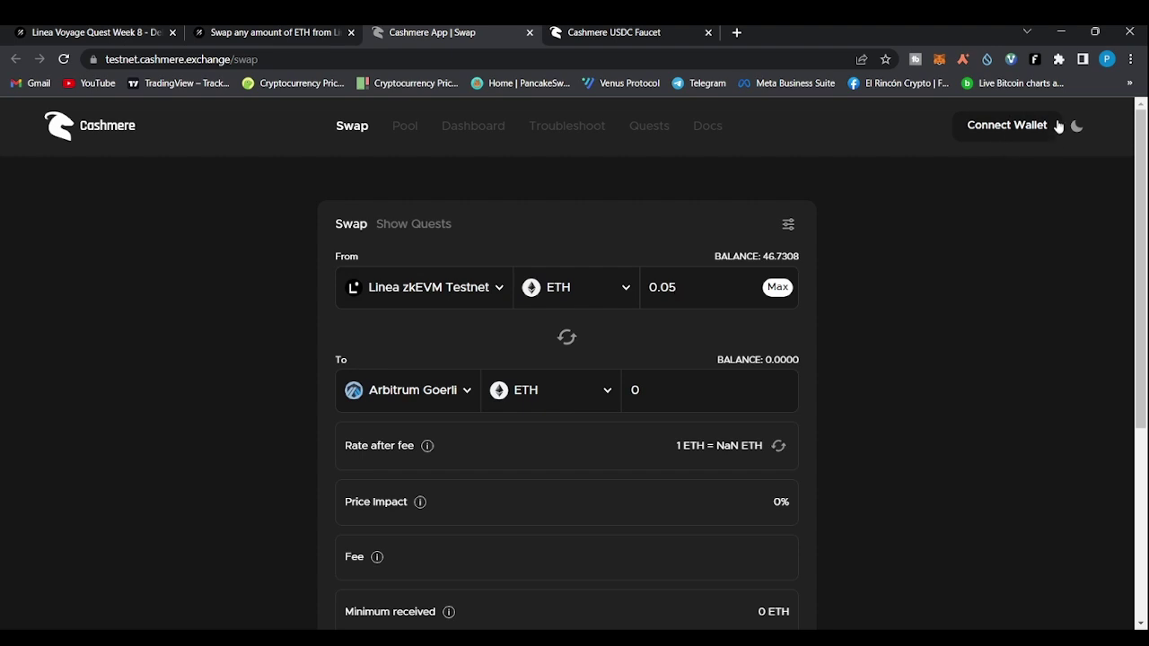
{"action": "left_click_drag", "start_coordinate": [1136, 204], "coordinate": [1135, 394]}
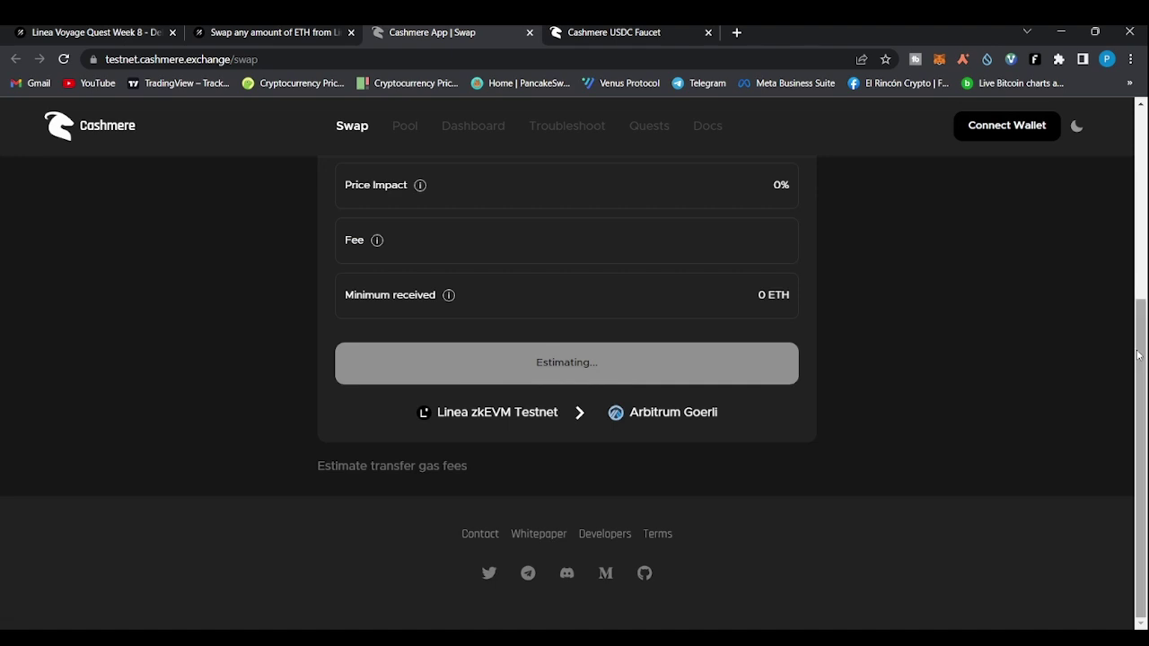
{"action": "scroll", "coordinate": [1136, 186], "scroll_direction": "up", "scroll_amount": 1}
{"action": "scroll", "coordinate": [1137, 185], "scroll_direction": "up", "scroll_amount": 3}
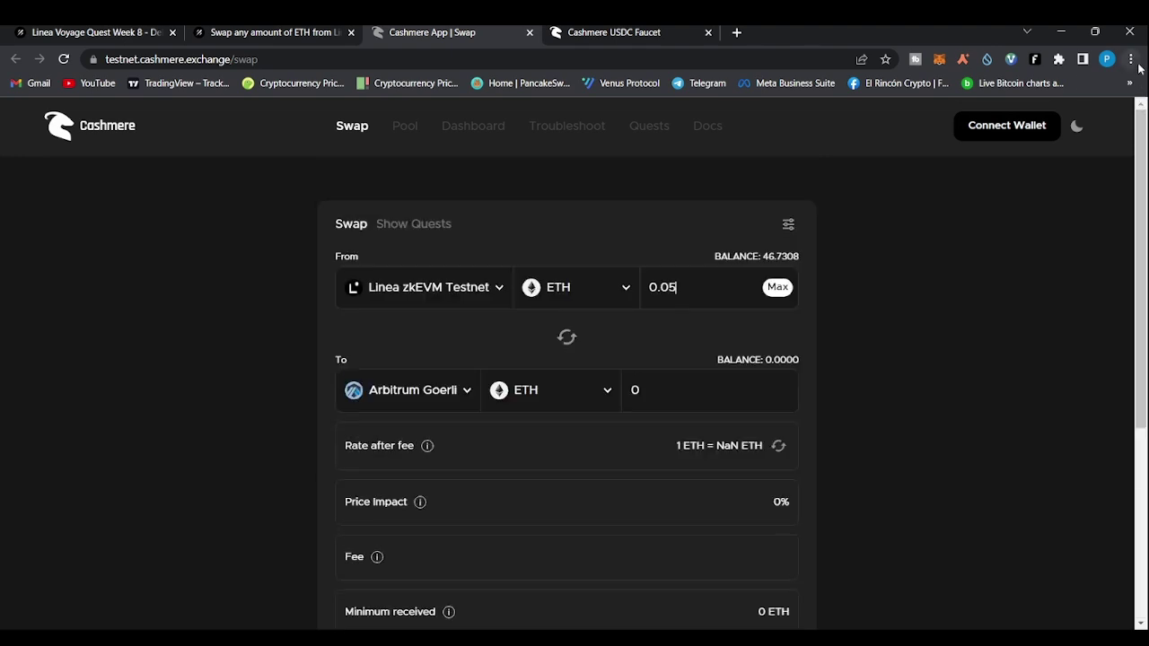
Connect the wallet to Cashmere, reloading the page and signing the verification message
{"action": "left_click", "coordinate": [990, 128]}
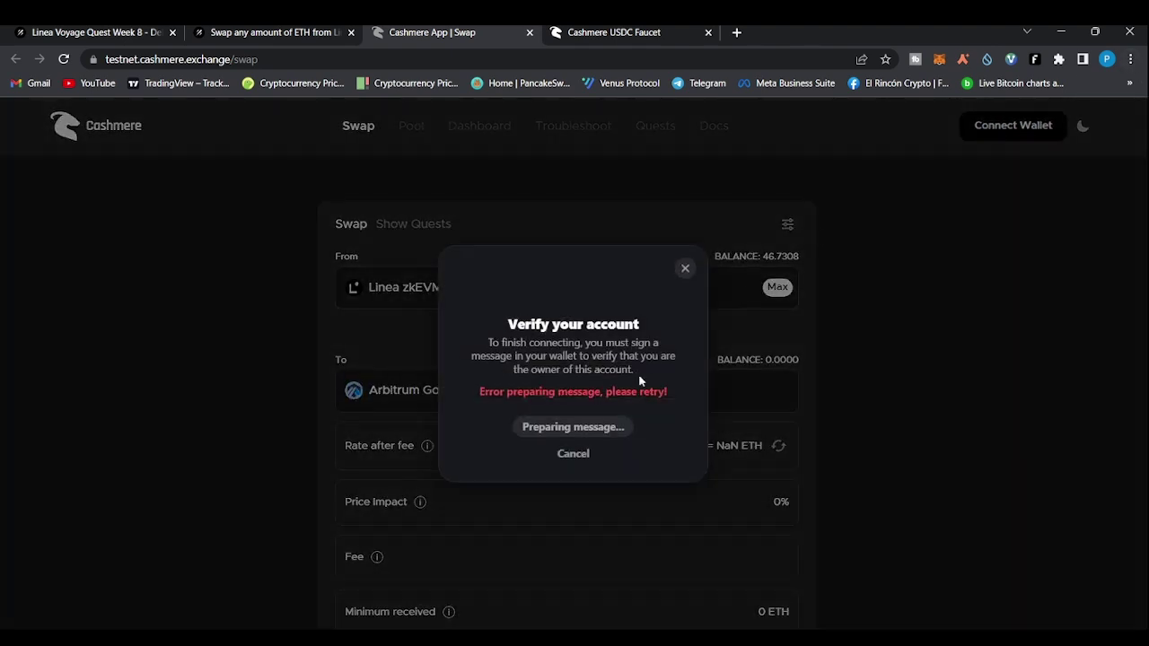
{"action": "left_click", "coordinate": [685, 270]}
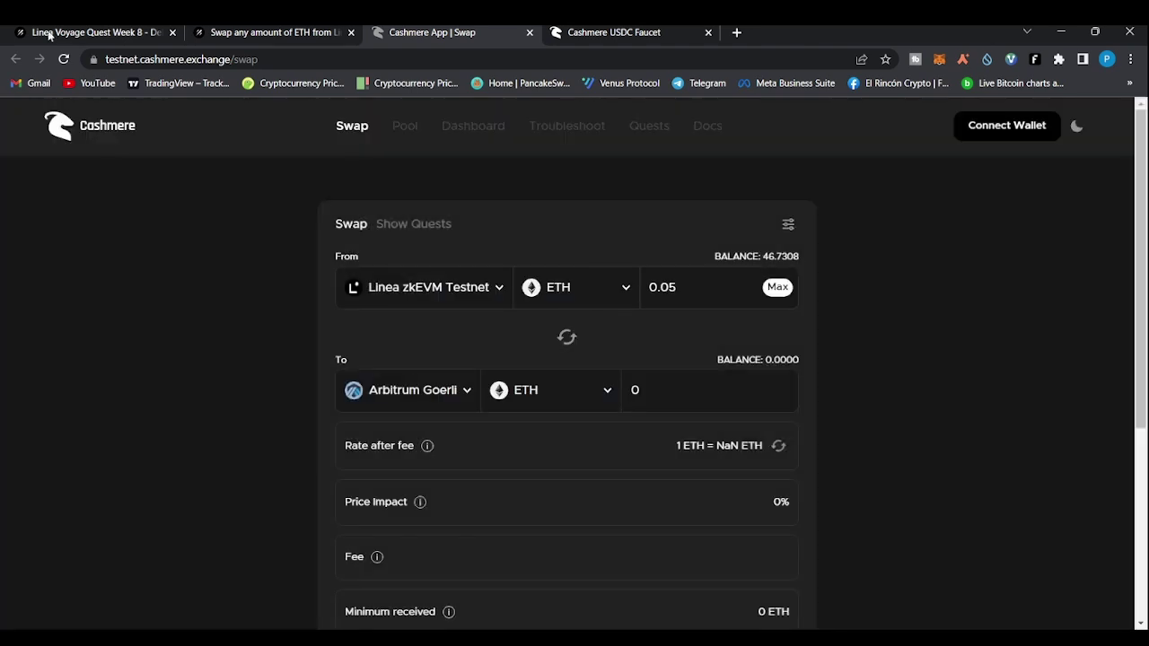
{"action": "left_click", "coordinate": [62, 63]}
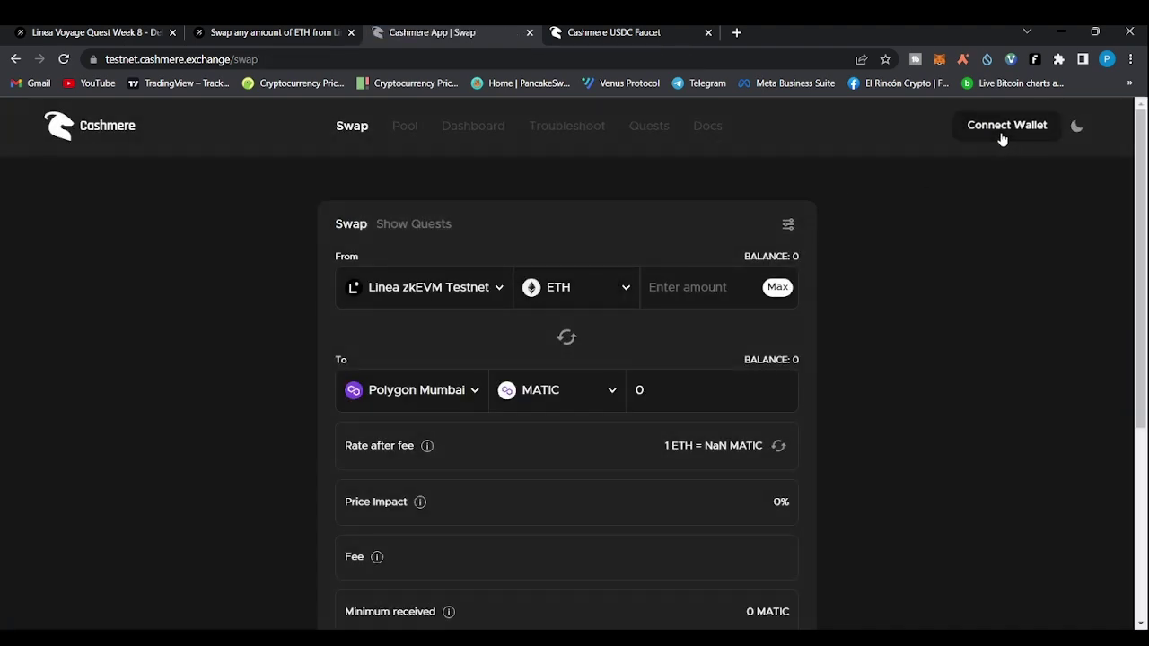
{"action": "left_click", "coordinate": [1003, 126]}
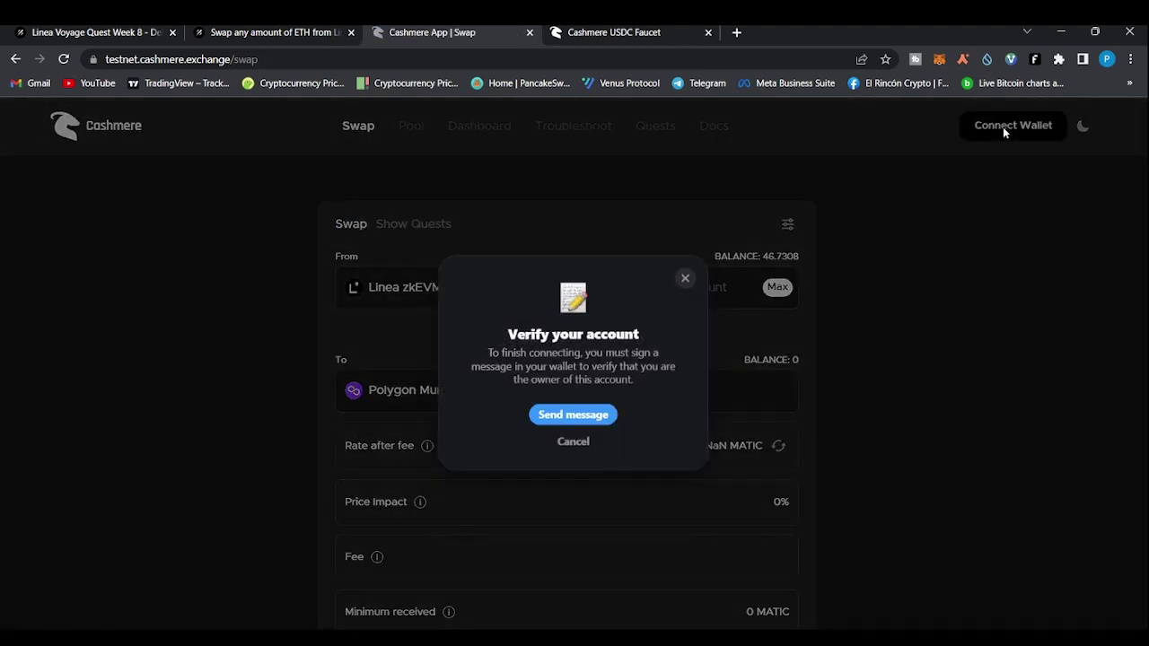
{"action": "left_click", "coordinate": [567, 423]}
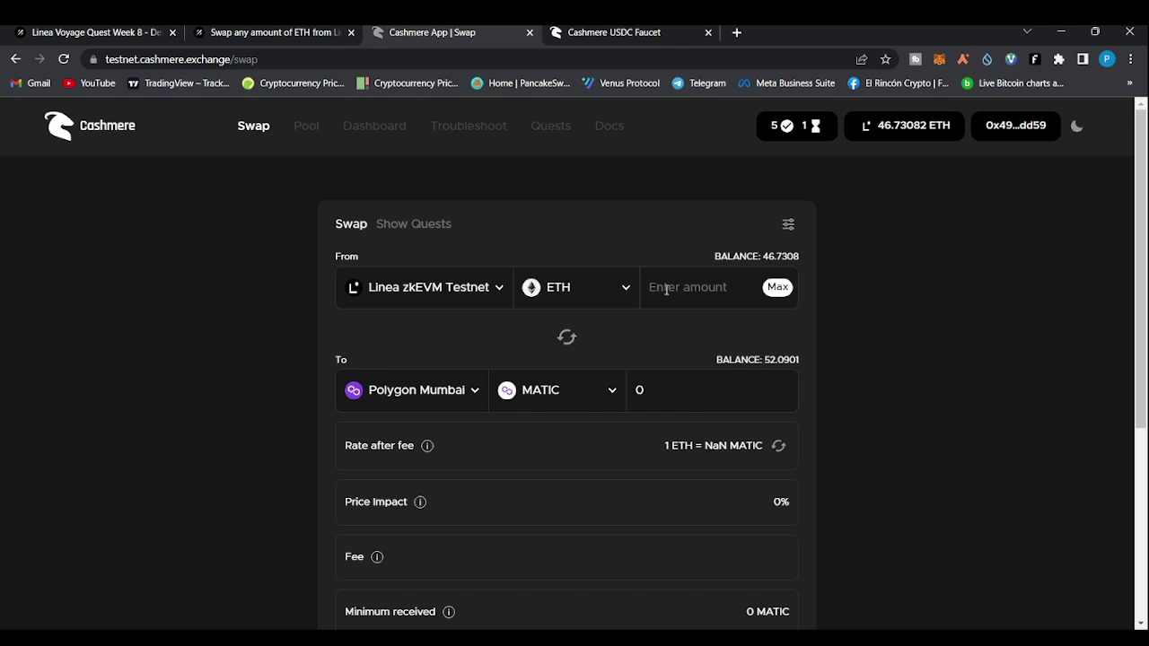
Set Arbitrum Goerli as destination with 0.05 ETH, showing the 0.0483 ETH quote
{"action": "left_click", "coordinate": [476, 393]}
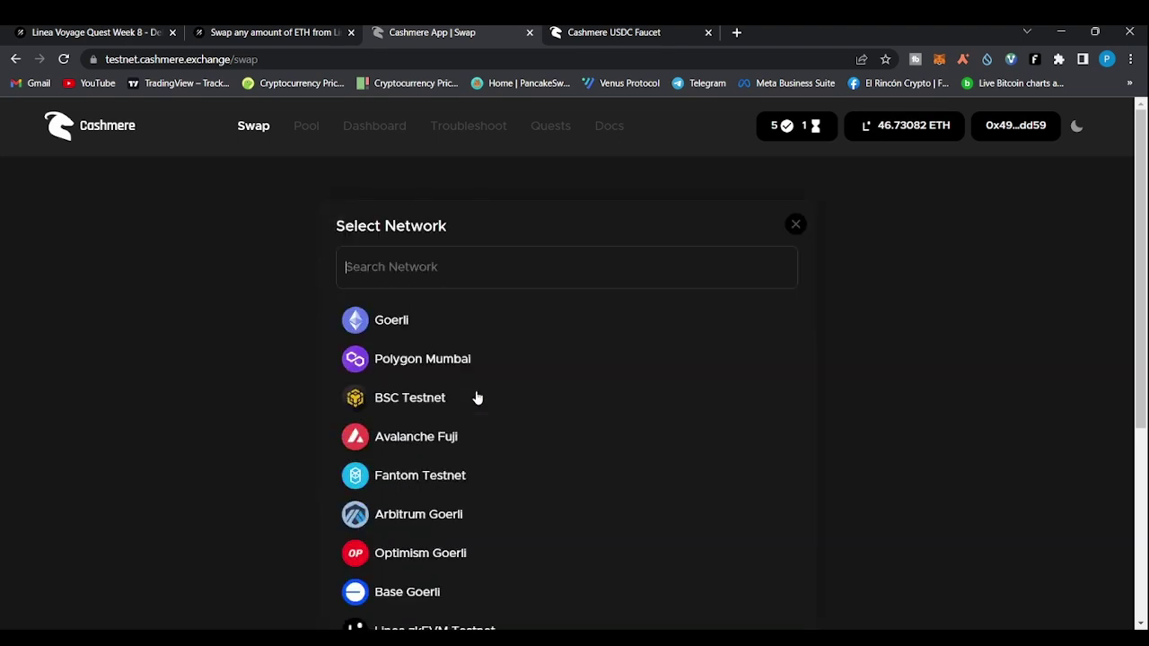
{"action": "left_click", "coordinate": [464, 515]}
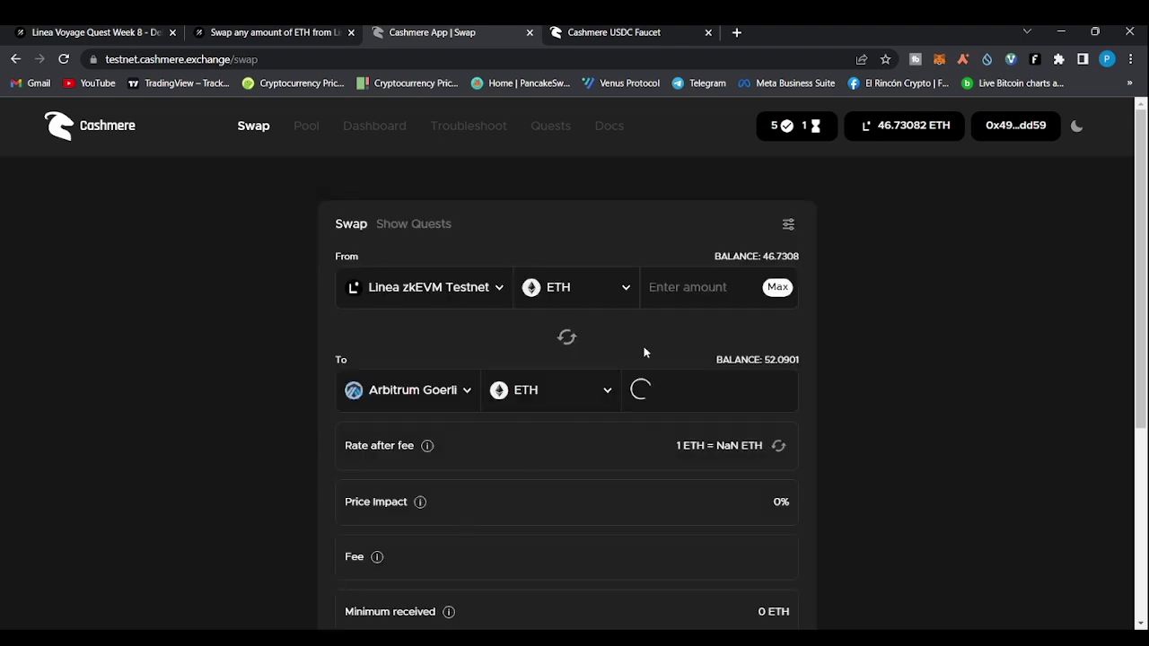
{"action": "left_click", "coordinate": [693, 294]}
{"action": "type", "text": "0.05"}
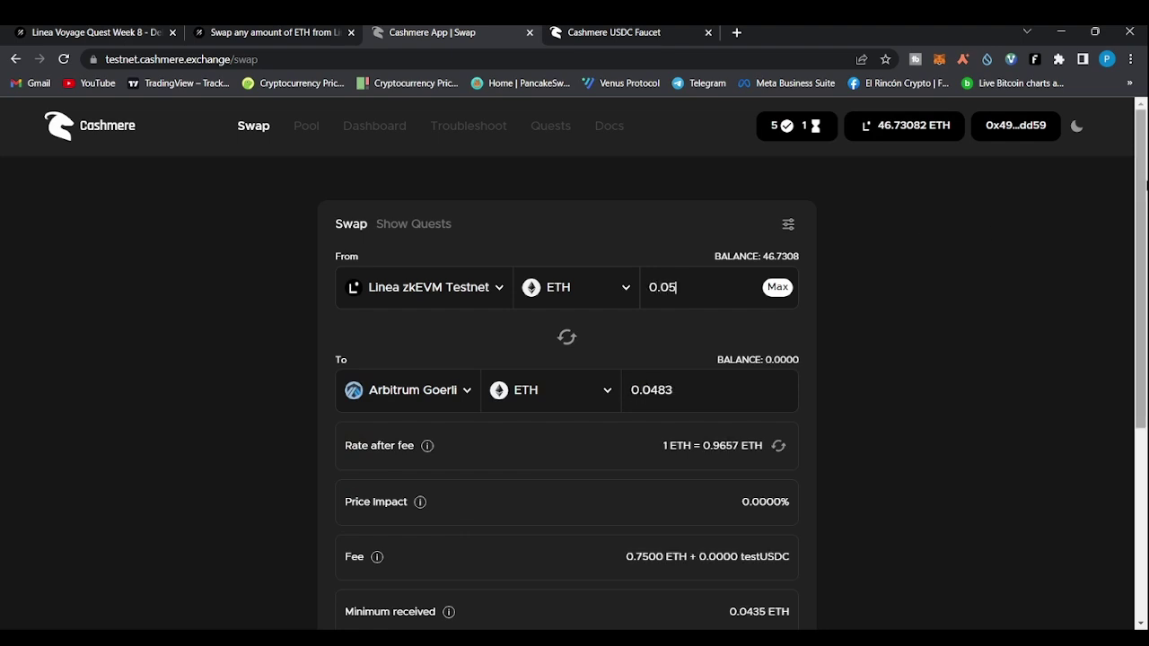
{"action": "left_click_drag", "start_coordinate": [1143, 178], "coordinate": [1143, 213]}
{"action": "scroll", "coordinate": [631, 422], "scroll_direction": "down", "scroll_amount": 3}
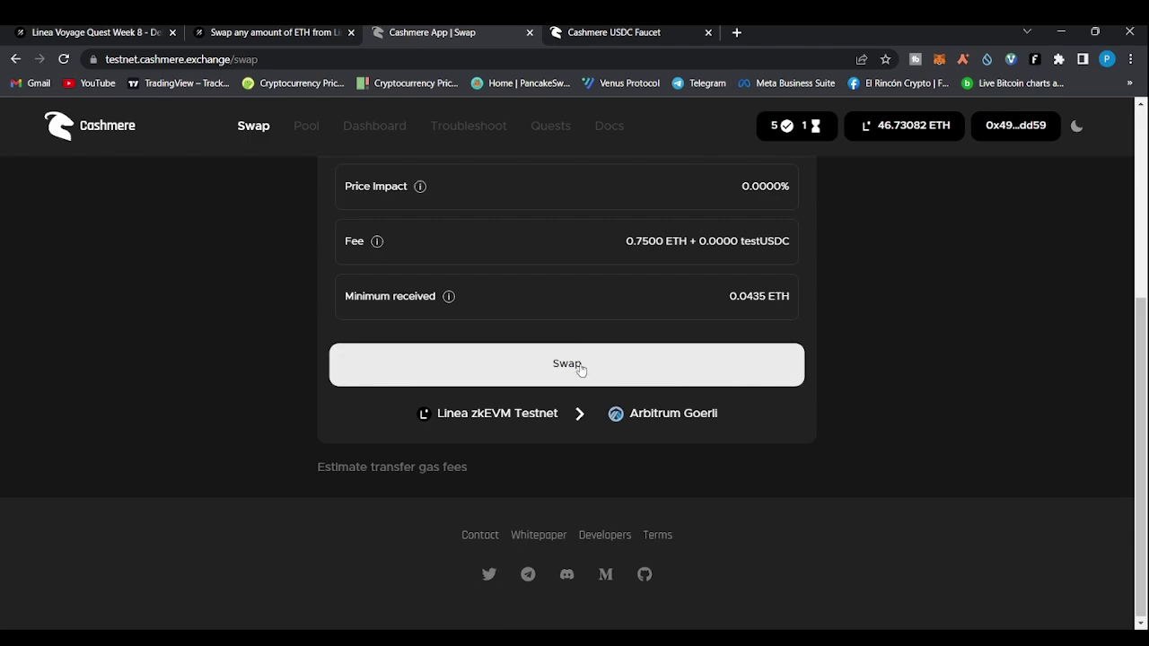
Close the Cashmere tab and open the Polygon Mumbai task's credential details
{"action": "left_click", "coordinate": [531, 34]}
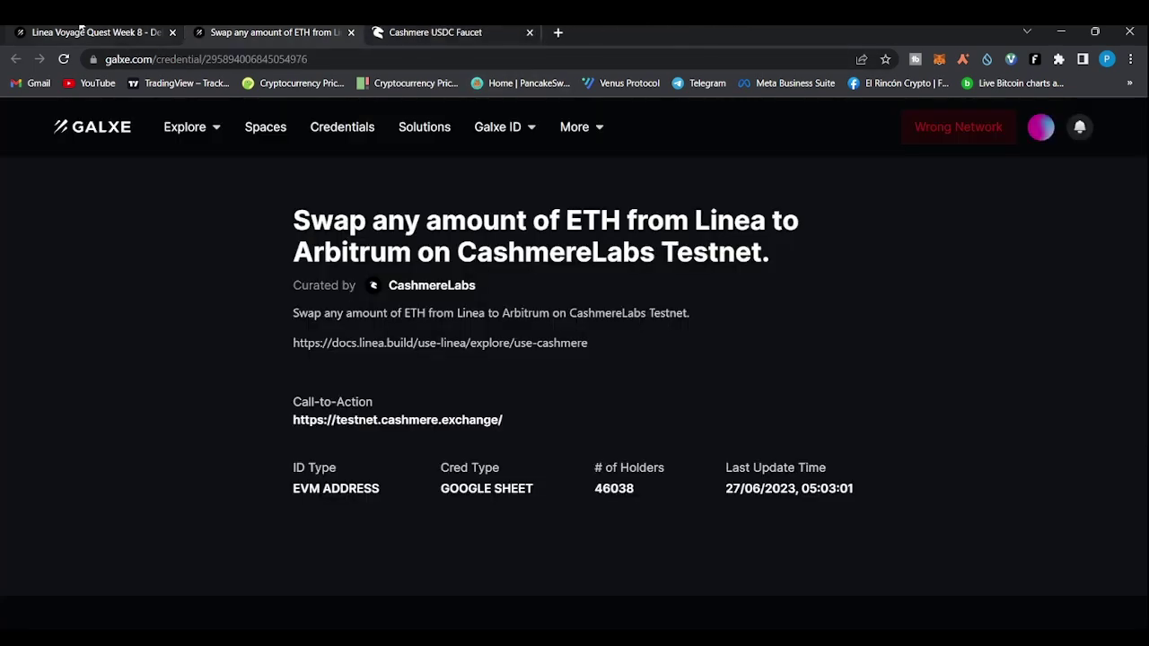
{"action": "left_click", "coordinate": [72, 30]}
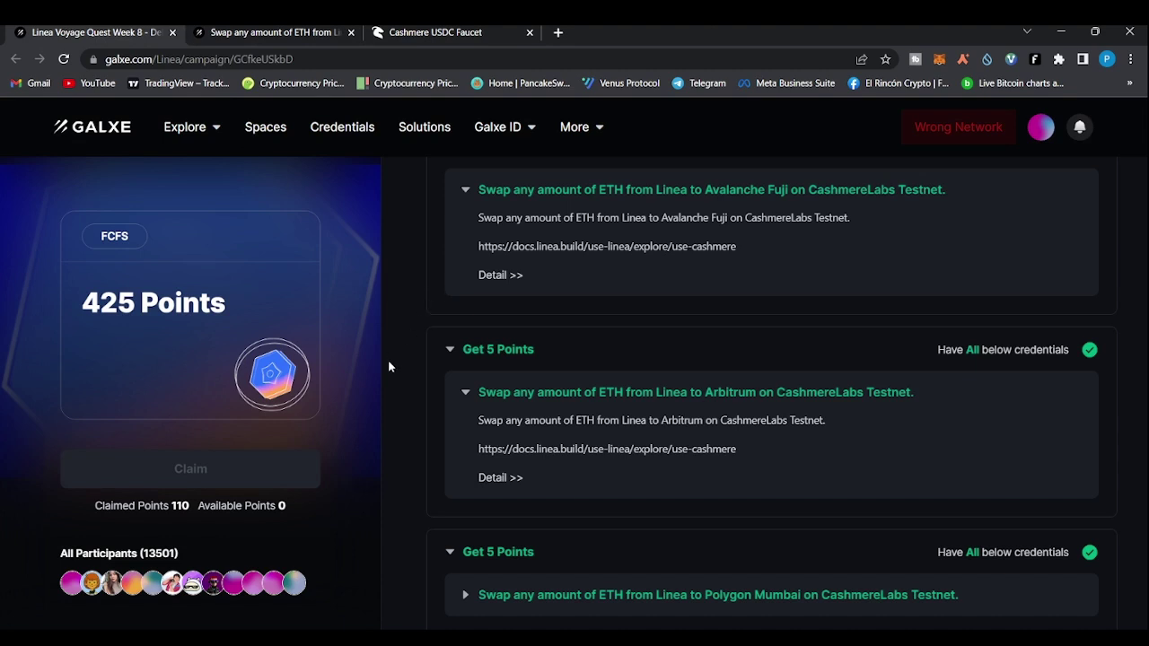
{"action": "scroll", "coordinate": [413, 384], "scroll_direction": "down", "scroll_amount": 2}
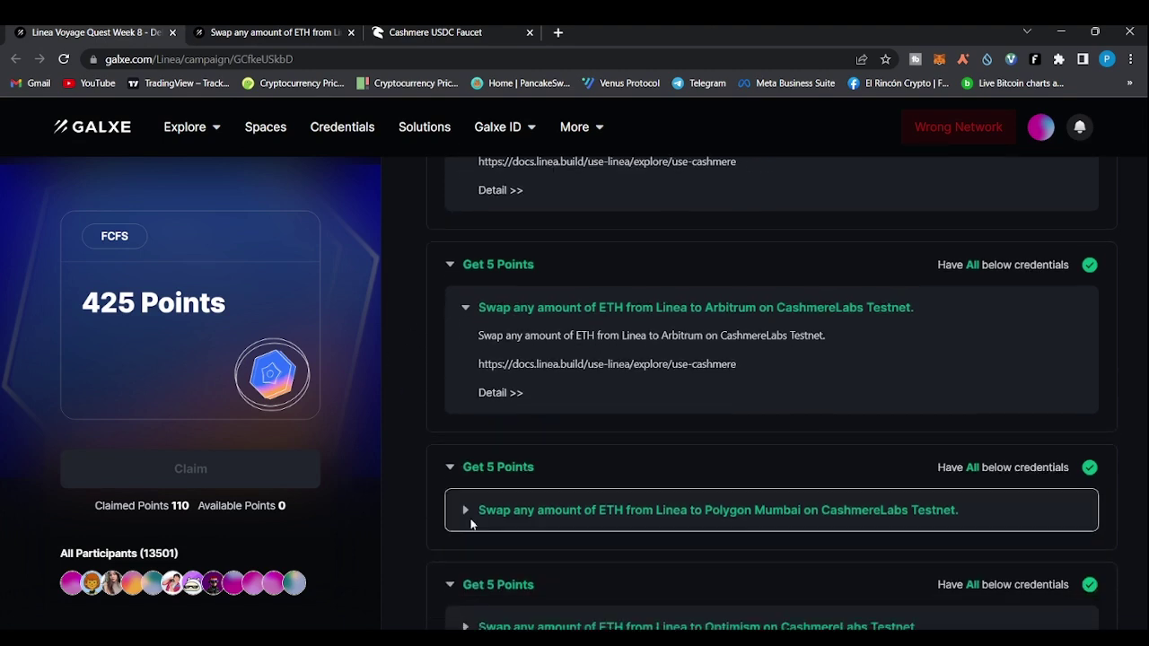
{"action": "left_click", "coordinate": [467, 415]}
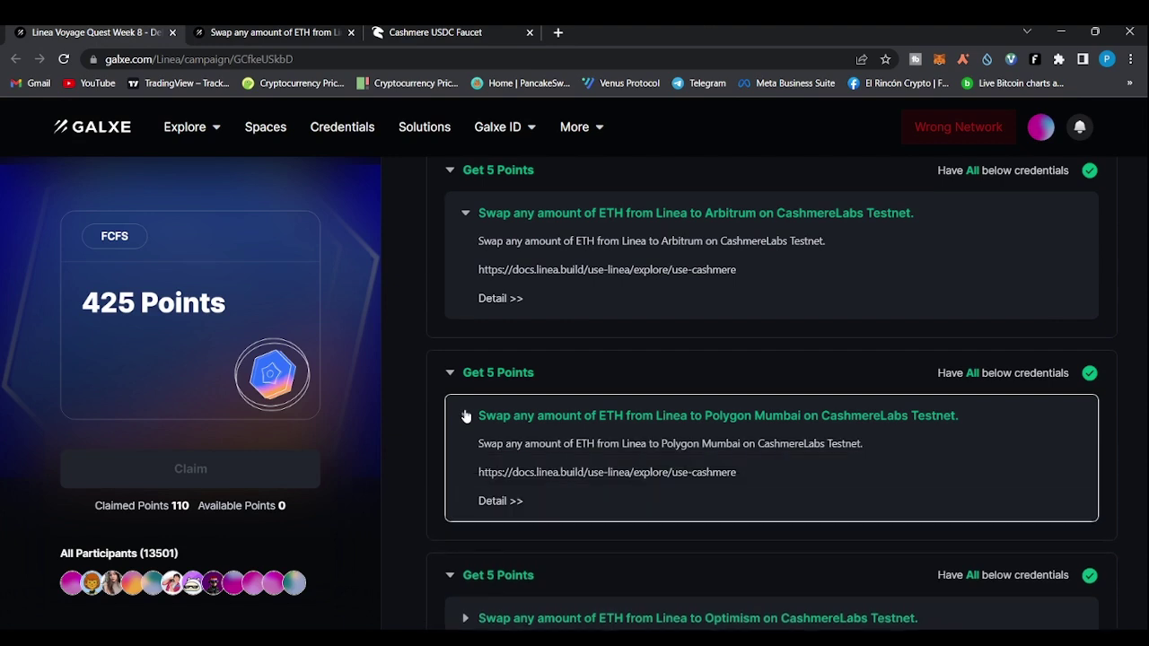
{"action": "scroll", "coordinate": [465, 414], "scroll_direction": "down", "scroll_amount": 1}
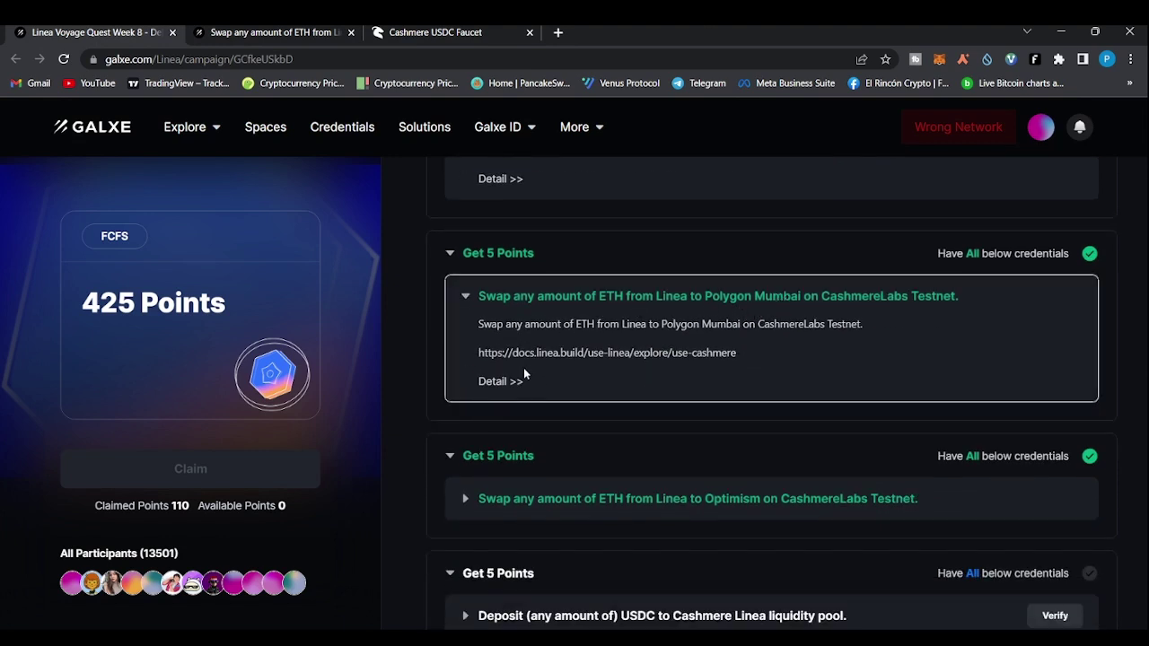
{"action": "left_click", "coordinate": [496, 383]}
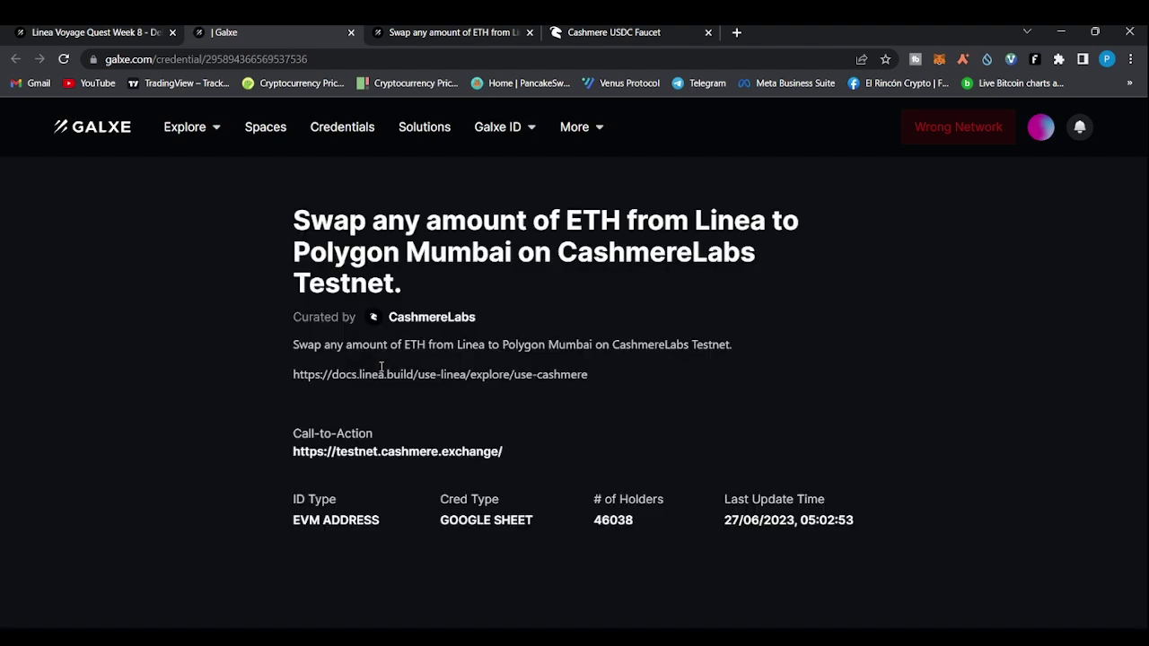
Follow the task's Cashmere swap link, note its 'any amount' wording, and switch to Cashmere
{"action": "left_click", "coordinate": [371, 456]}
{"action": "key", "text": "ctrl+shift+Tab"}
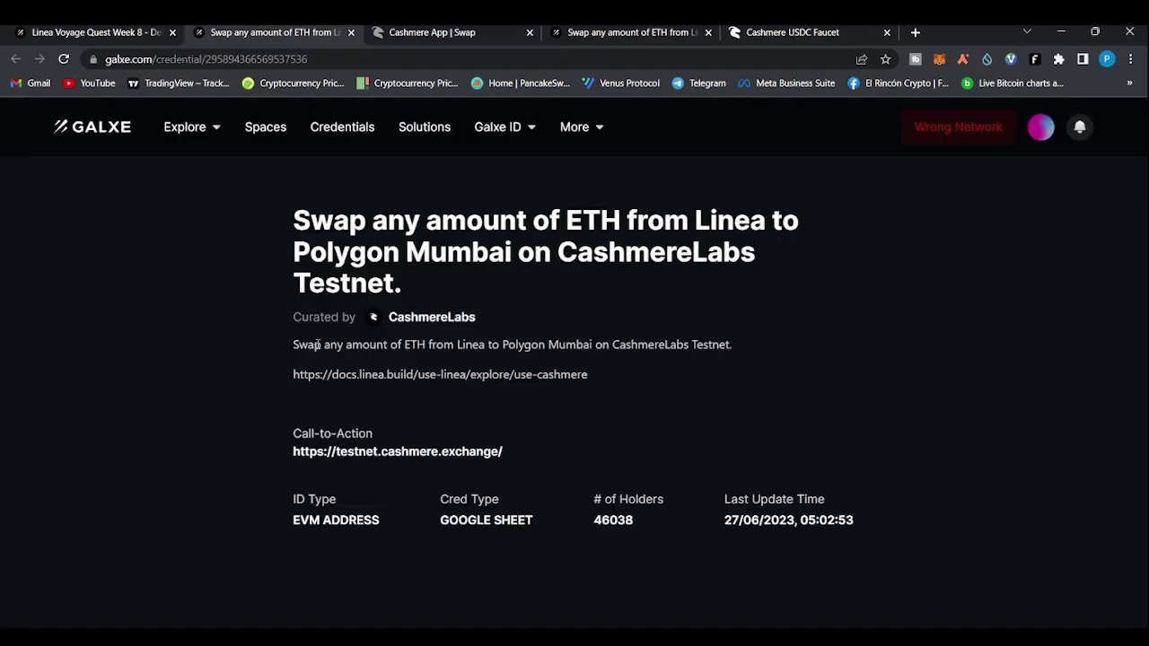
{"action": "left_click_drag", "start_coordinate": [323, 345], "coordinate": [387, 348]}
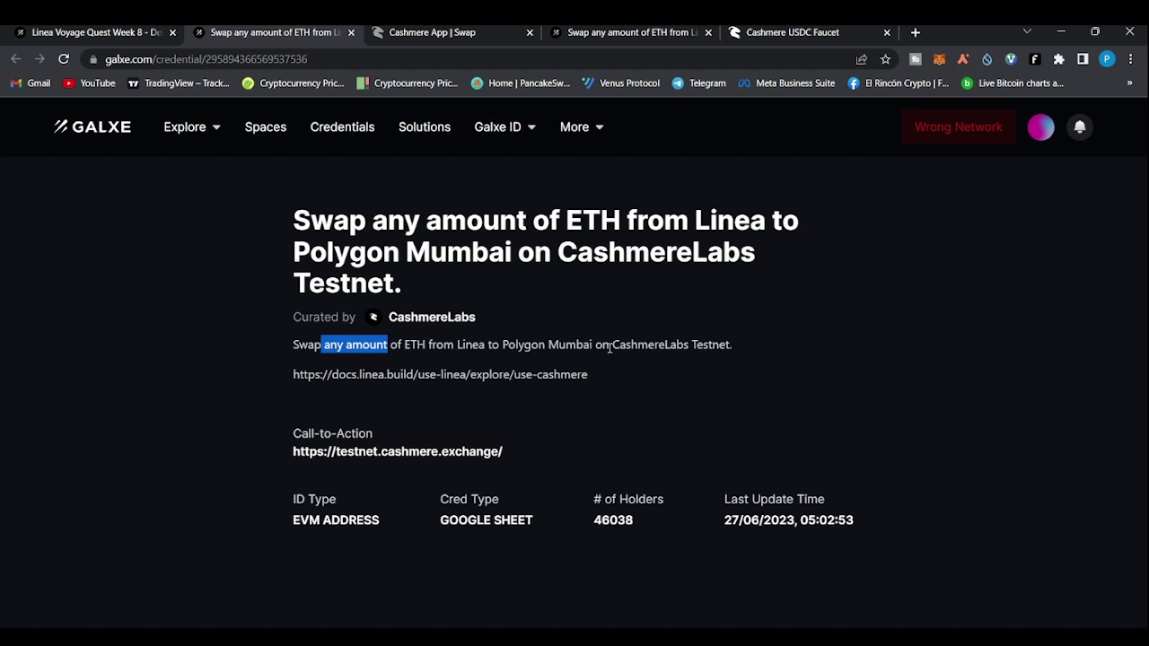
{"action": "left_click", "coordinate": [411, 30]}
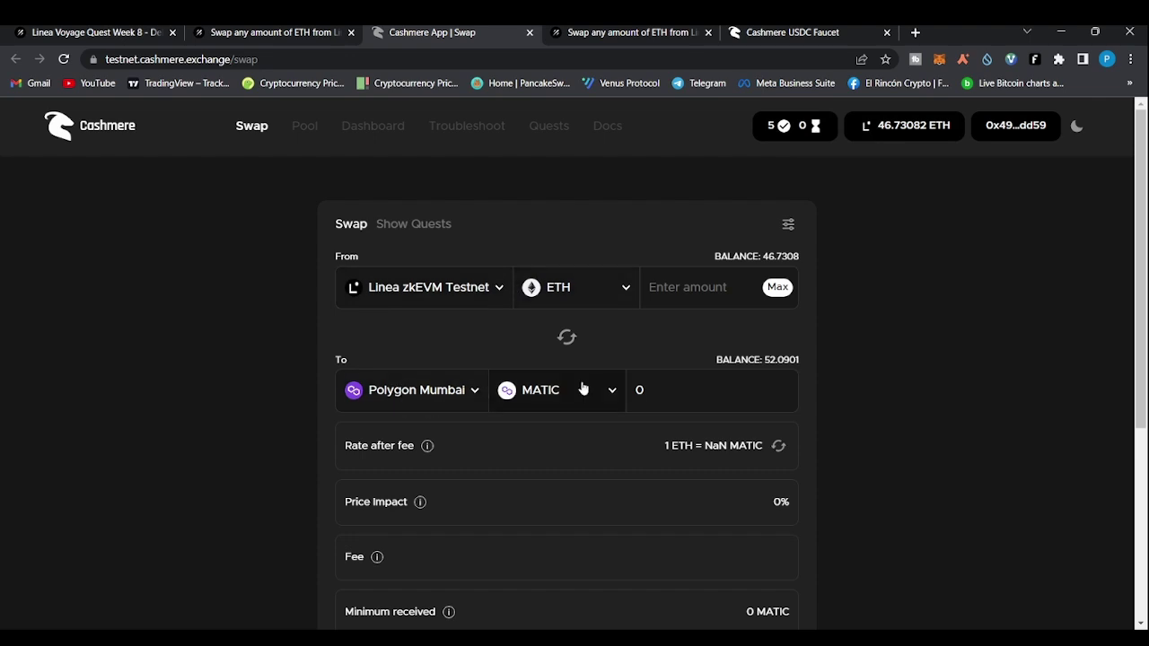
Enter 0.05 ETH for the Polygon Mumbai swap, see the 3.2658 MATIC quote, then close the tab
{"action": "left_click", "coordinate": [677, 287]}
{"action": "type", "text": "0.05"}
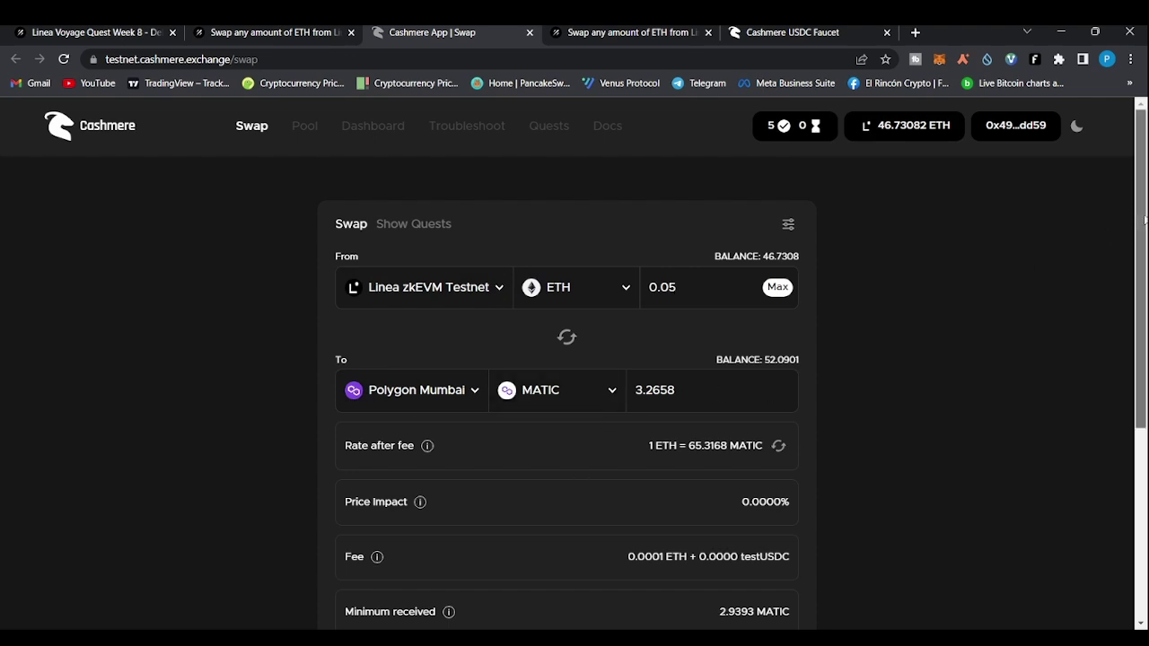
{"action": "left_click_drag", "start_coordinate": [1140, 223], "coordinate": [1140, 377]}
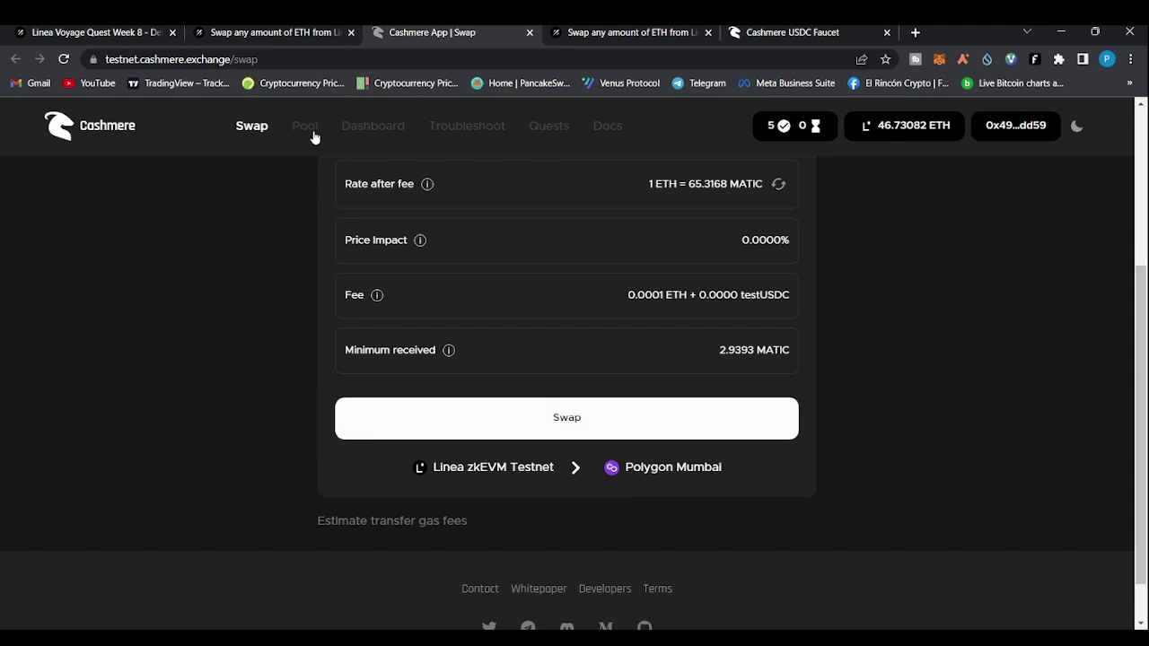
{"action": "left_click", "coordinate": [530, 33]}
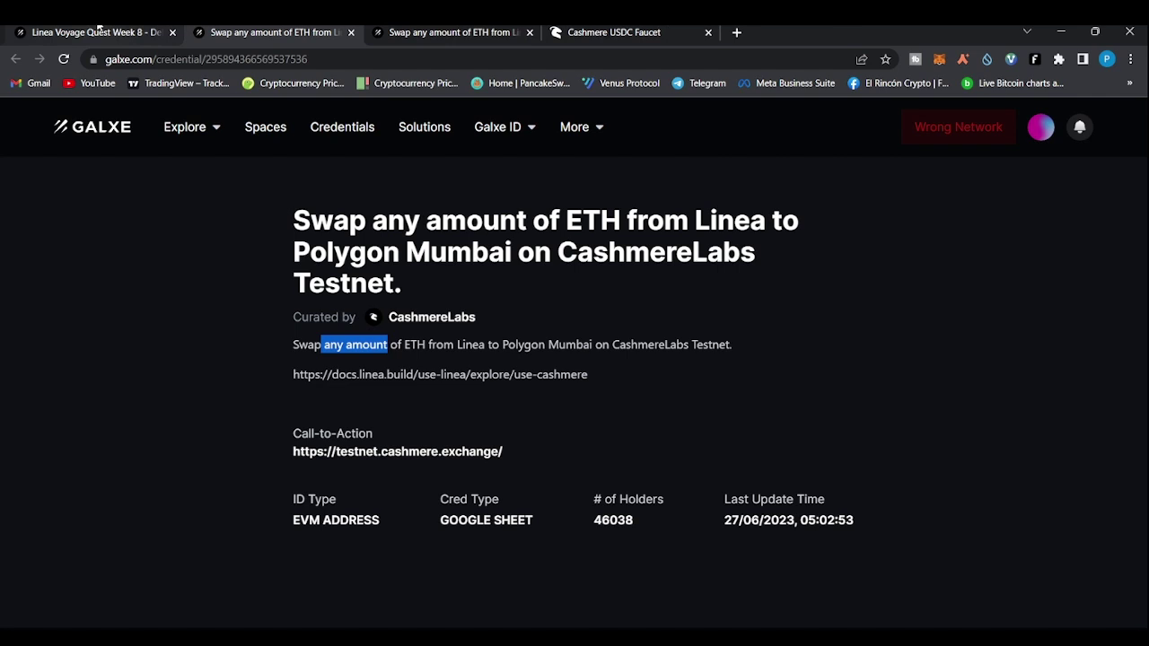
Close the Polygon Mumbai credential tab and open the Optimism task's credential details
{"action": "left_click", "coordinate": [350, 33]}
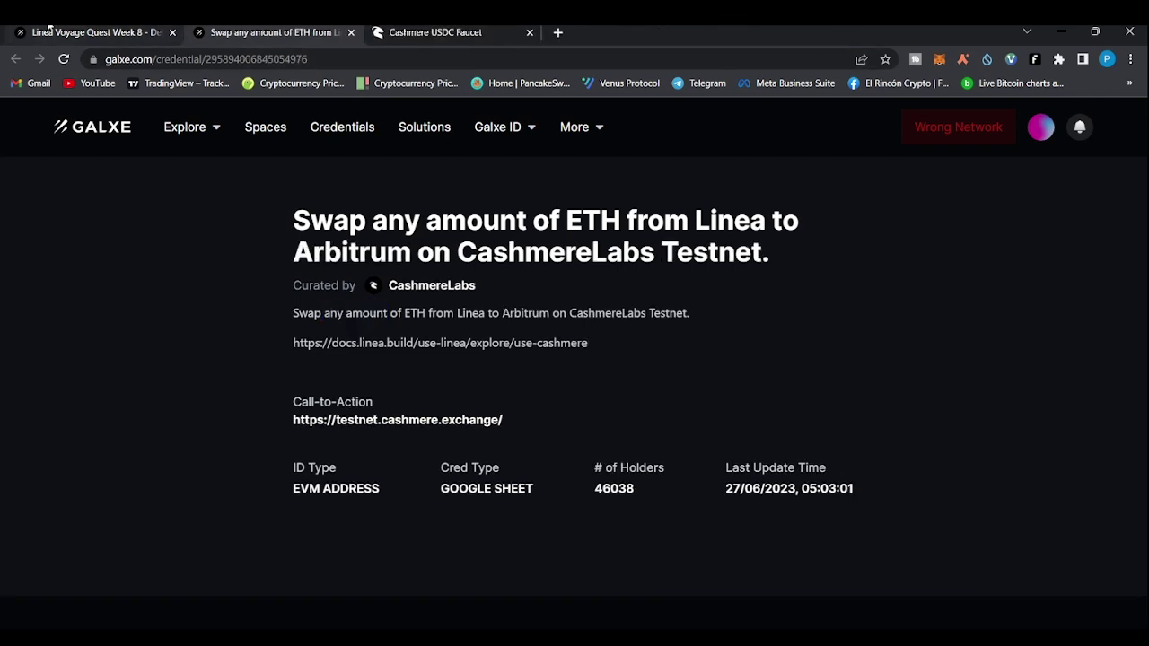
{"action": "left_click", "coordinate": [50, 30]}
{"action": "scroll", "coordinate": [249, 338], "scroll_direction": "down", "scroll_amount": 2}
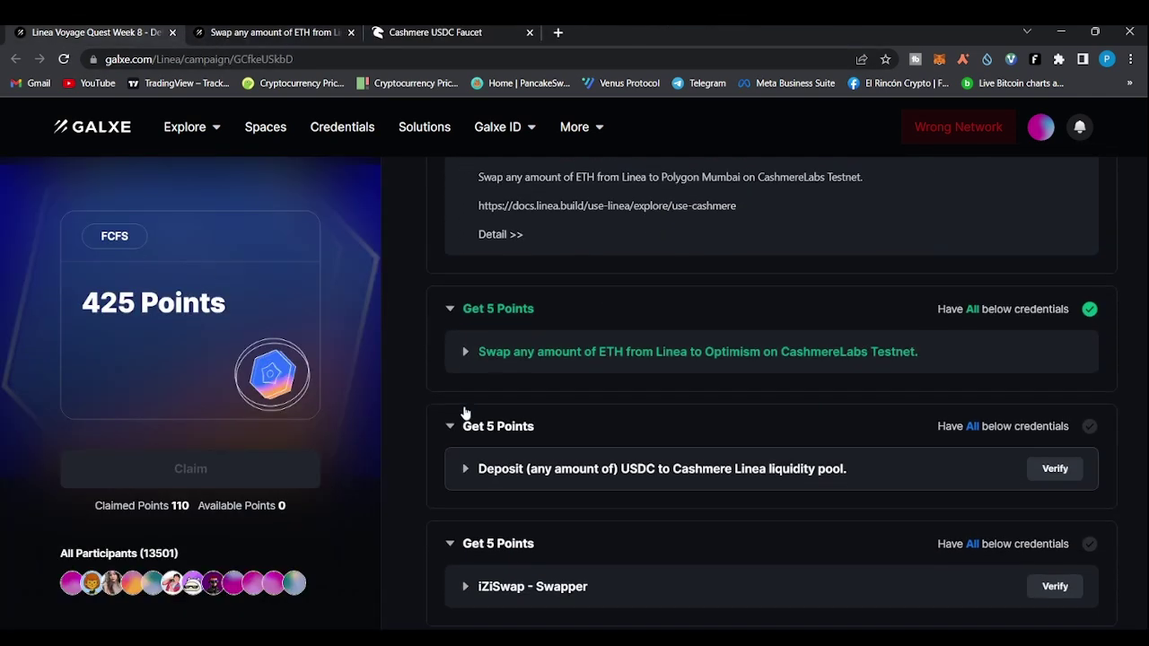
{"action": "left_click", "coordinate": [466, 350]}
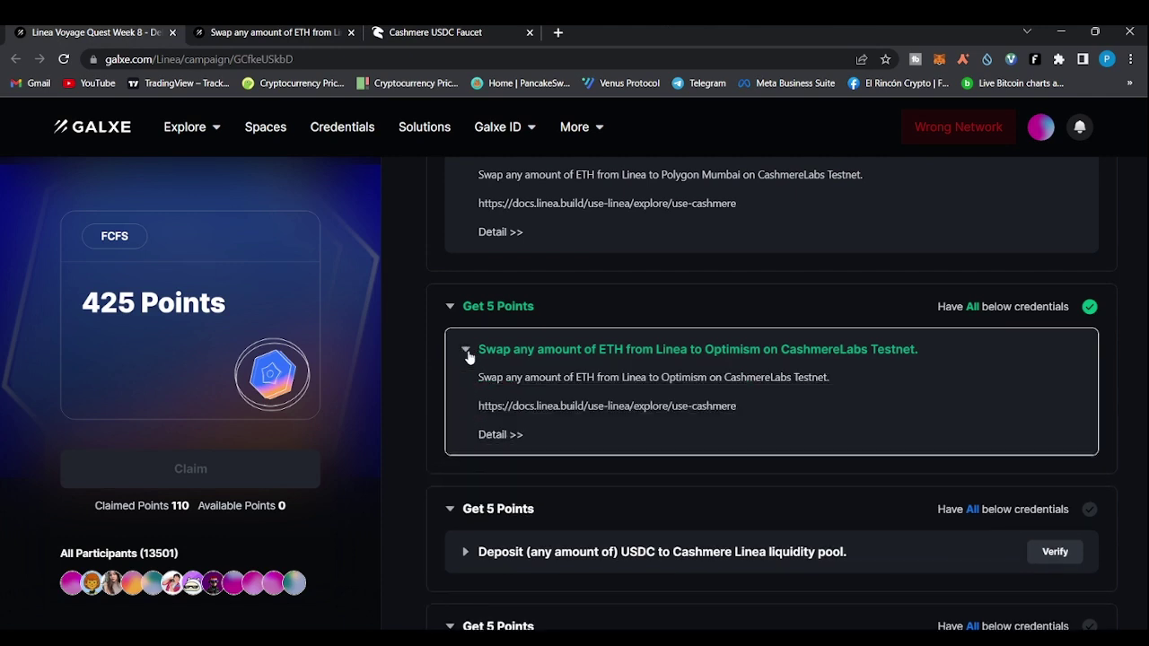
{"action": "scroll", "coordinate": [485, 404], "scroll_direction": "up", "scroll_amount": 1}
{"action": "scroll", "coordinate": [495, 451], "scroll_direction": "down", "scroll_amount": 1}
{"action": "left_click", "coordinate": [499, 437]}
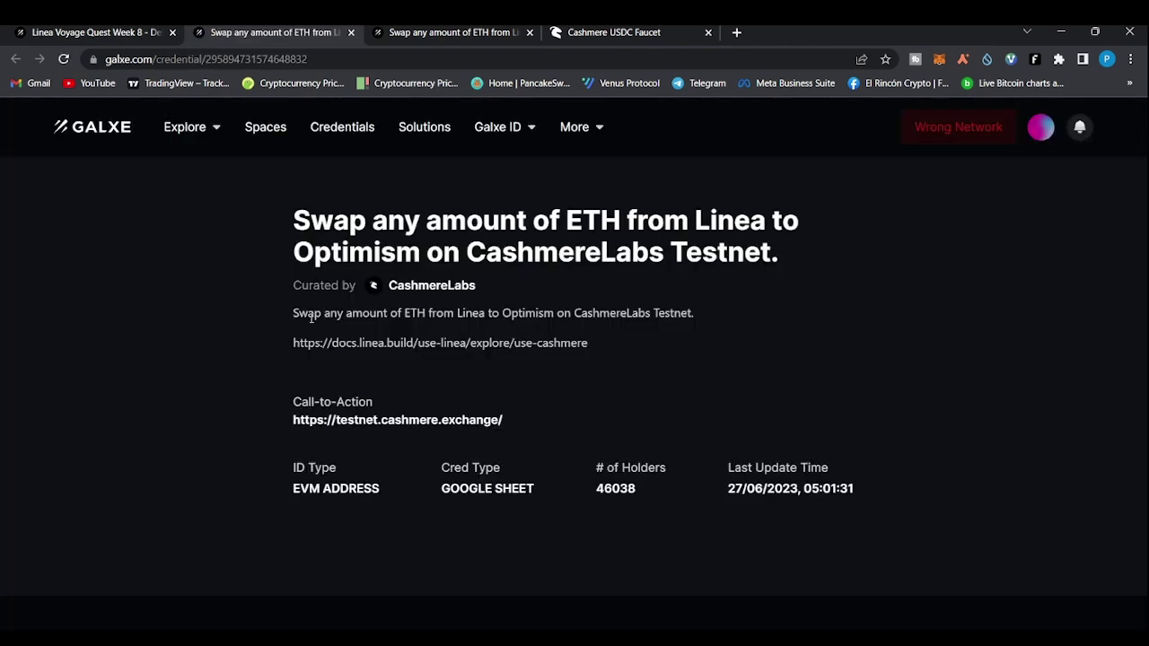
Follow the Optimism task's link to a new Cashmere swap tab
{"action": "left_click", "coordinate": [392, 420]}
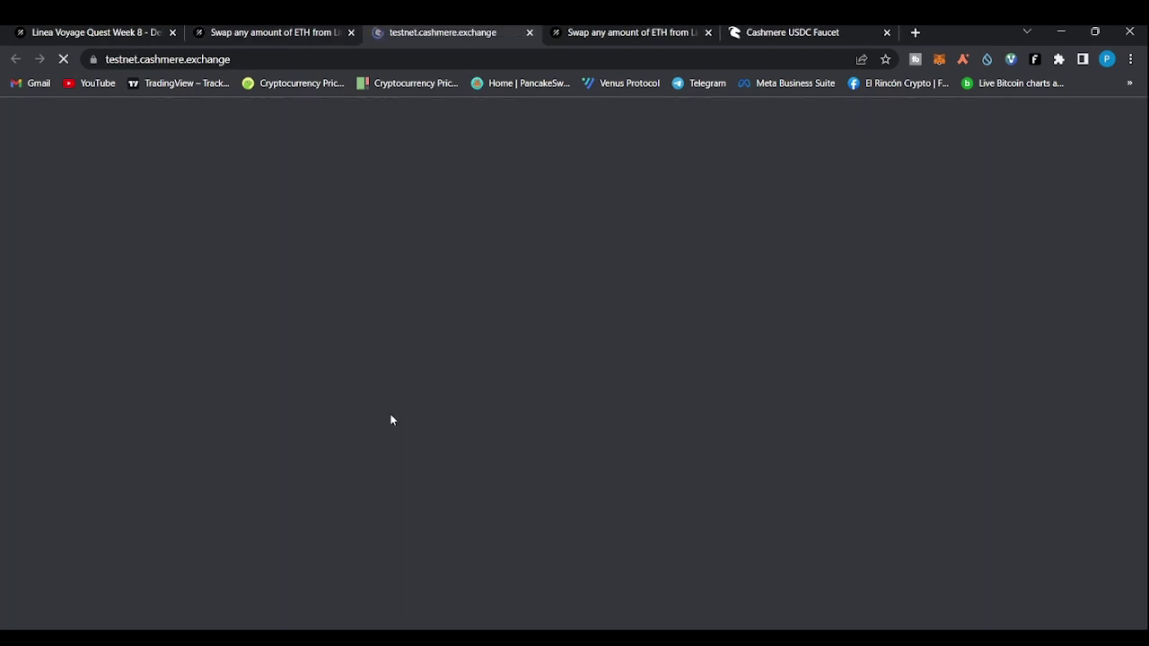
{"action": "left_click", "coordinate": [267, 28]}
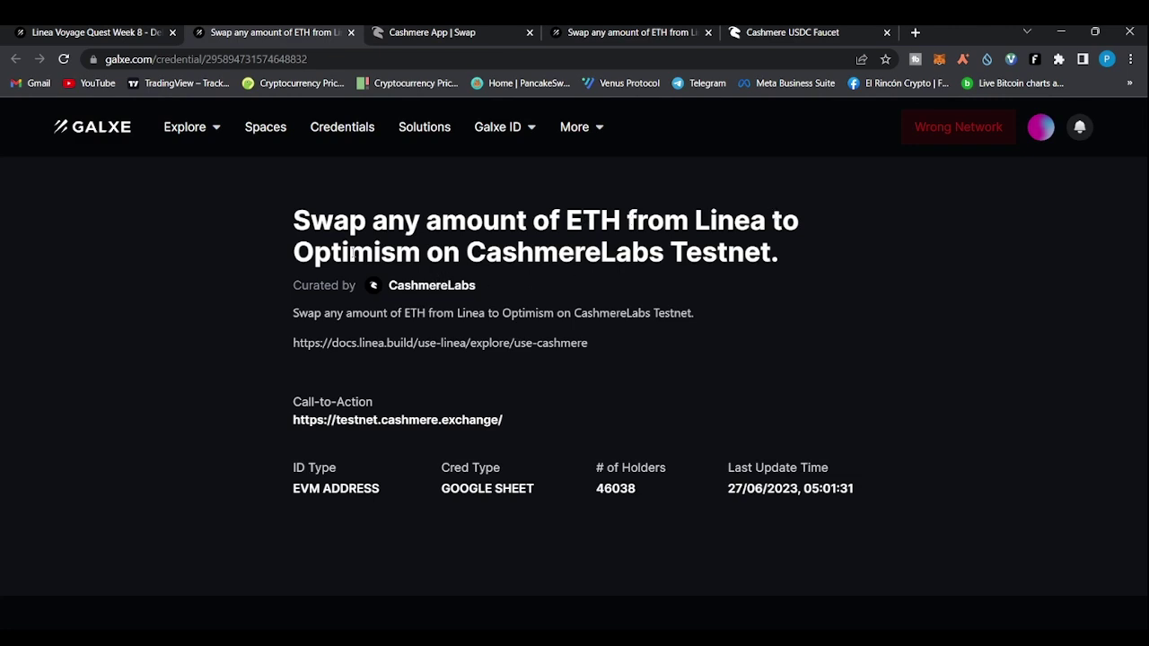
{"action": "left_click", "coordinate": [444, 31]}
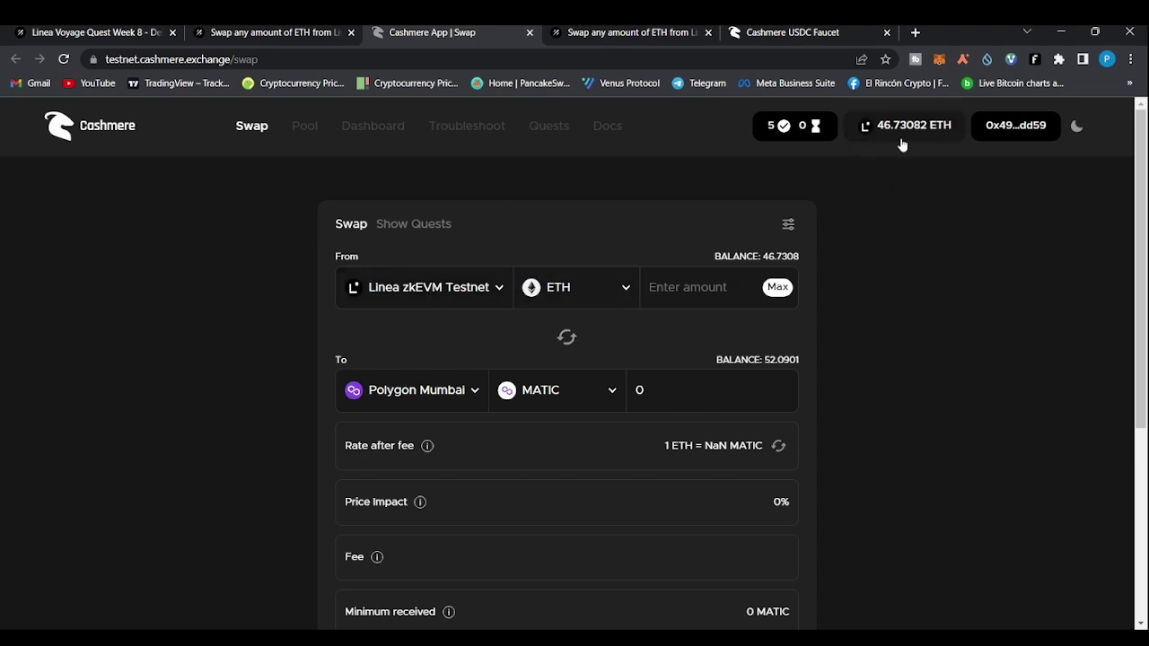
Try Optimism Goerli as the destination with a 0.05 ETH amount
{"action": "left_click", "coordinate": [476, 391]}
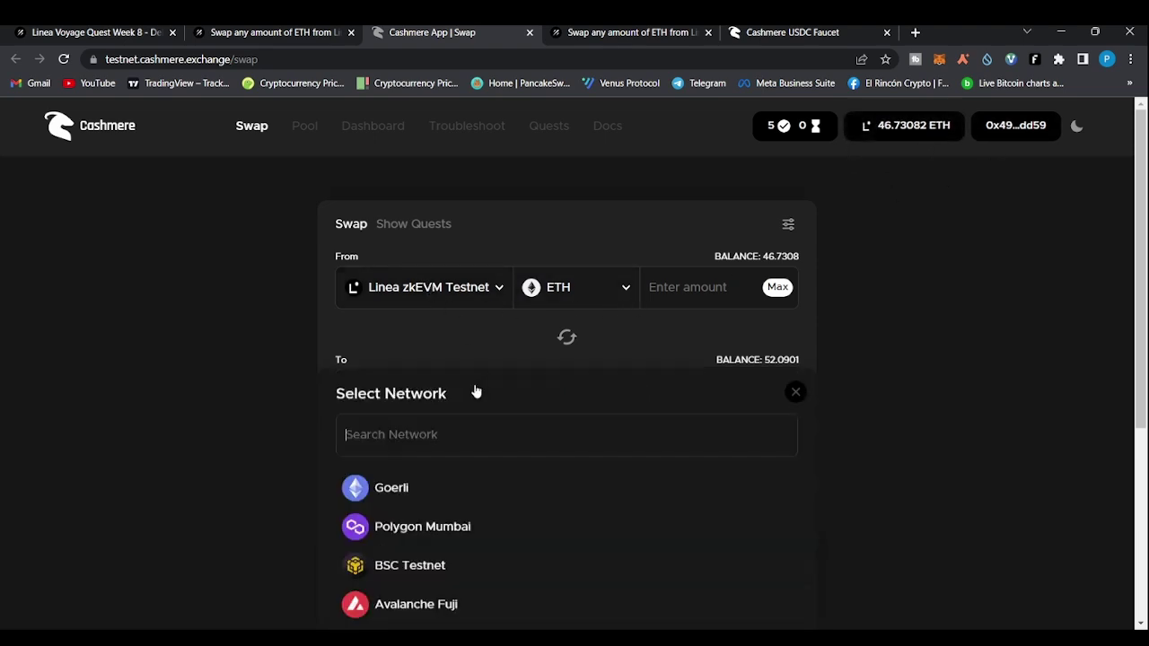
{"action": "left_click", "coordinate": [386, 553]}
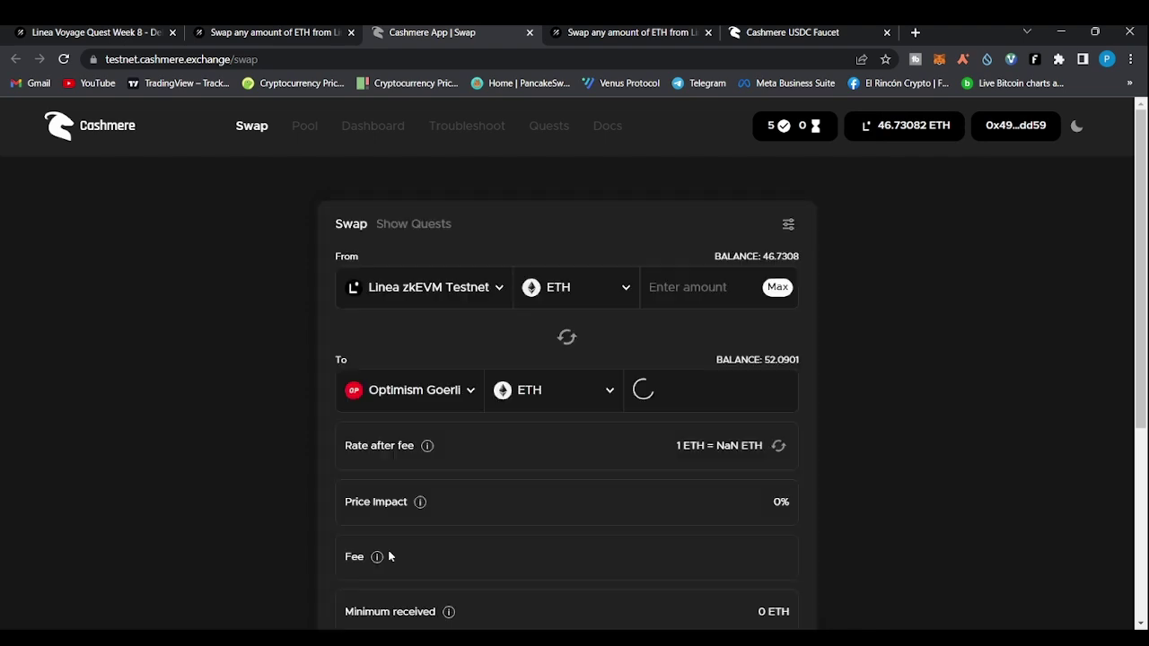
{"action": "type", "text": "0.05"}
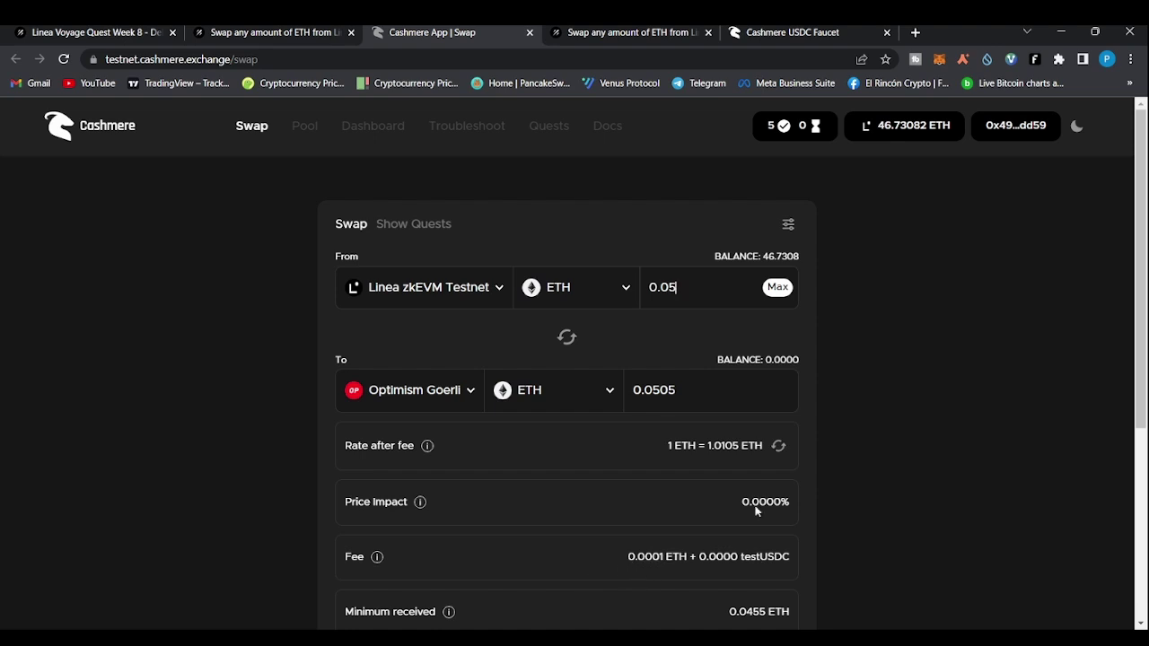
{"action": "scroll", "coordinate": [768, 490], "scroll_direction": "down", "scroll_amount": 3}
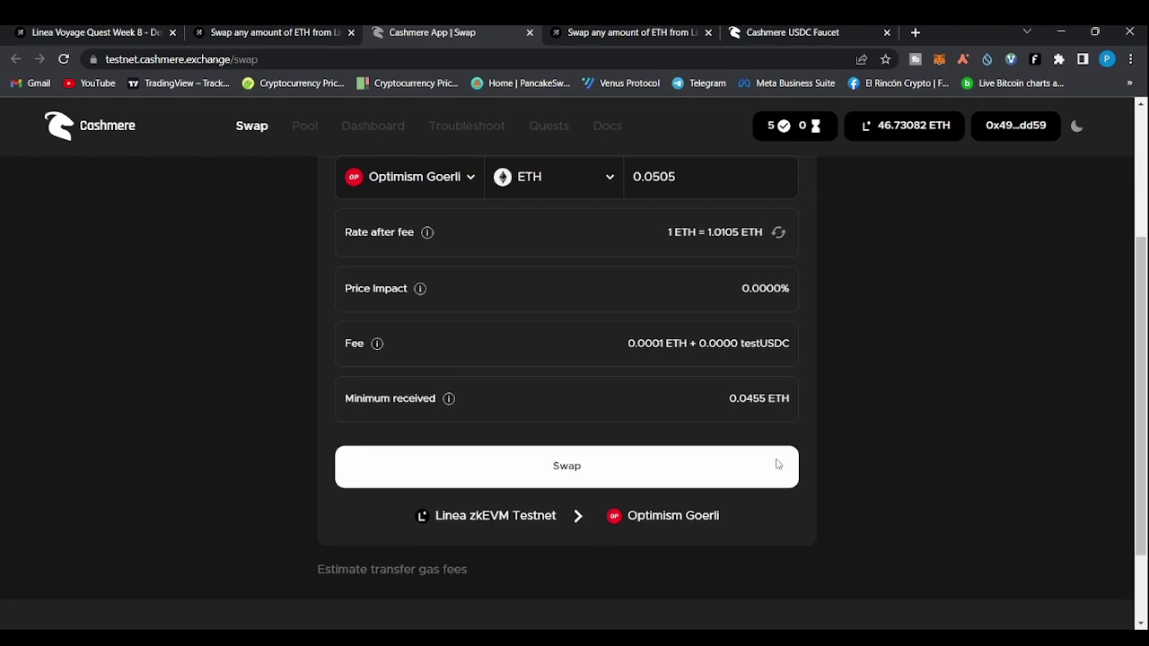
{"action": "left_click", "coordinate": [1141, 144]}
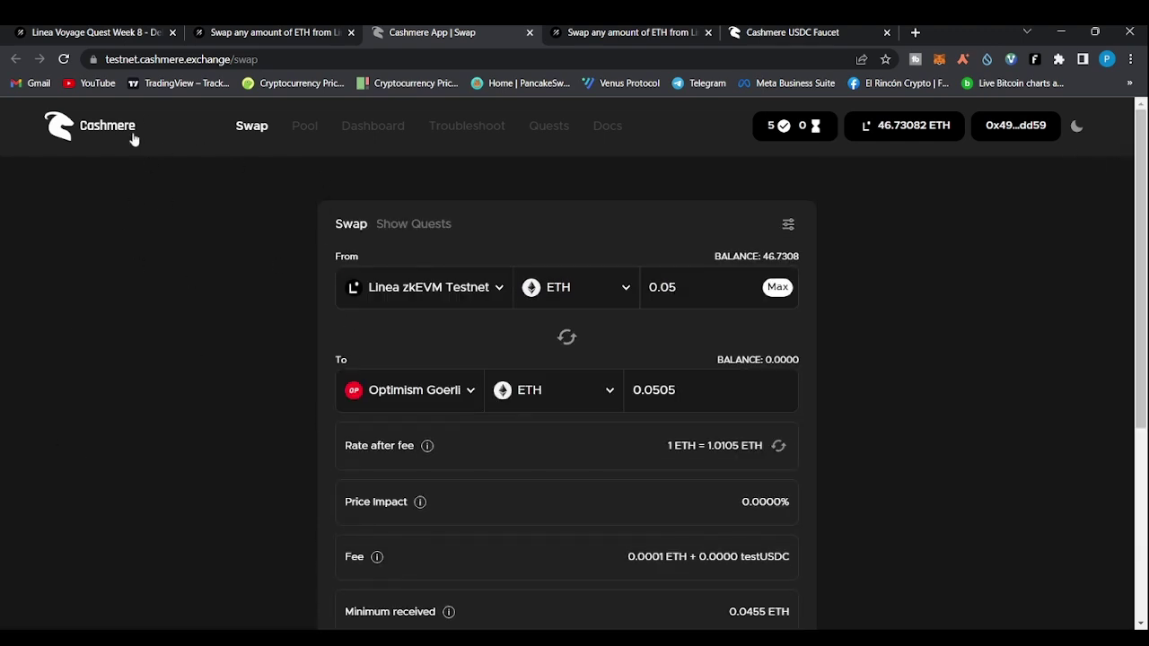
Change the route to Goerli as source and Linea zkEVM Testnet as destination
{"action": "left_click", "coordinate": [500, 287]}
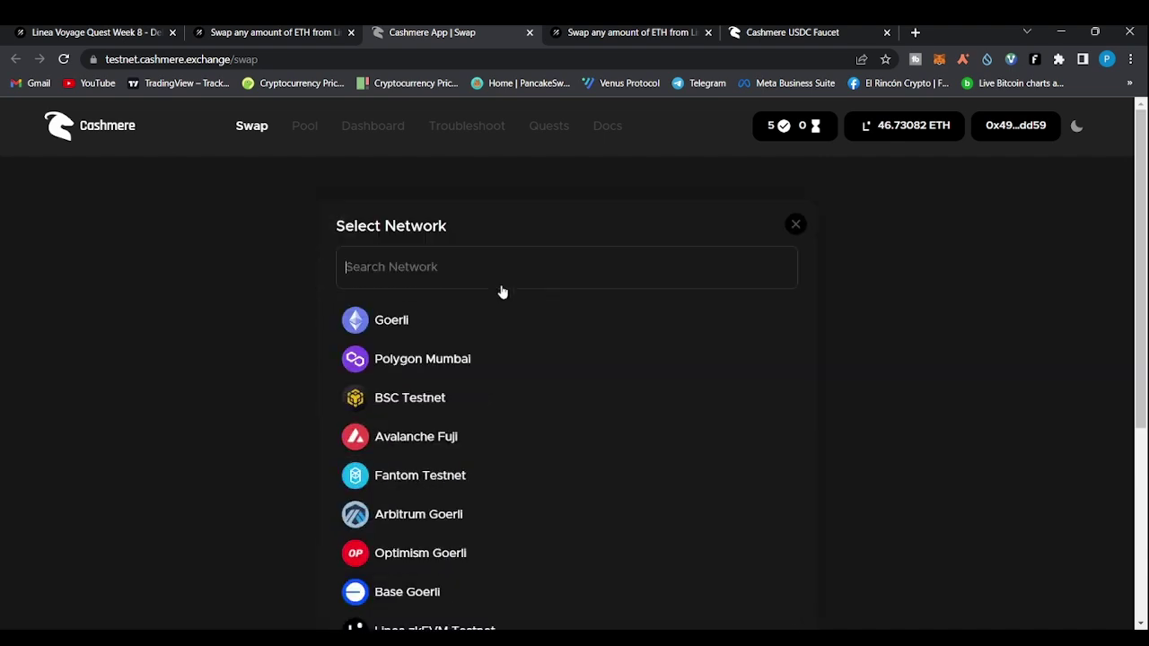
{"action": "left_click", "coordinate": [394, 335]}
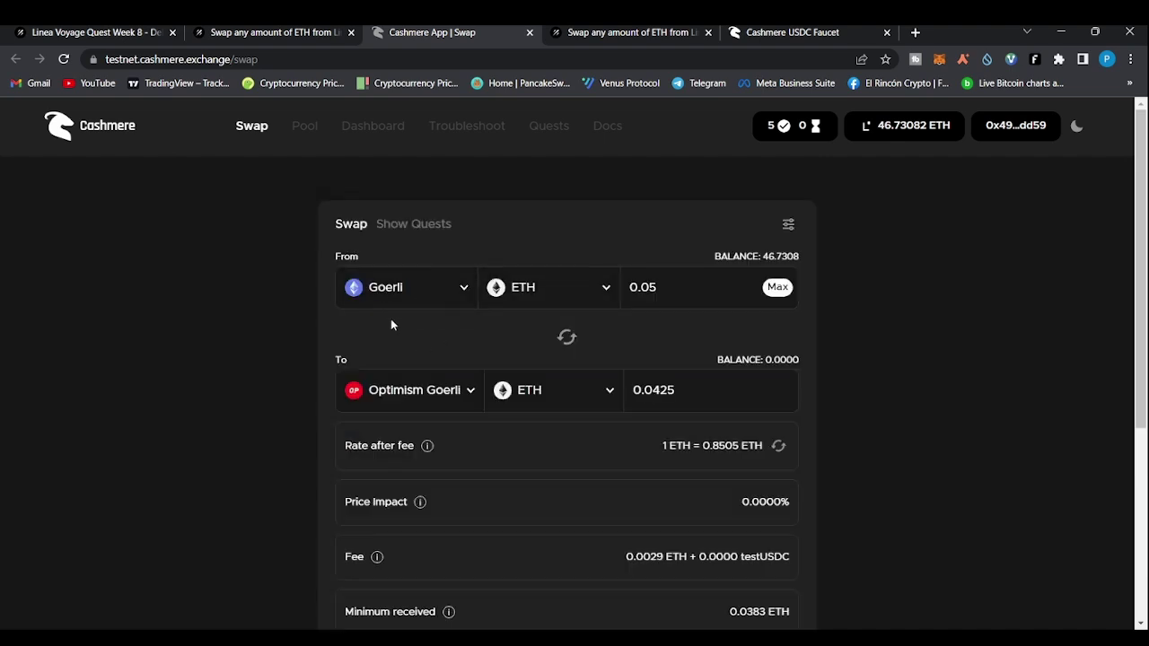
{"action": "left_click", "coordinate": [474, 403]}
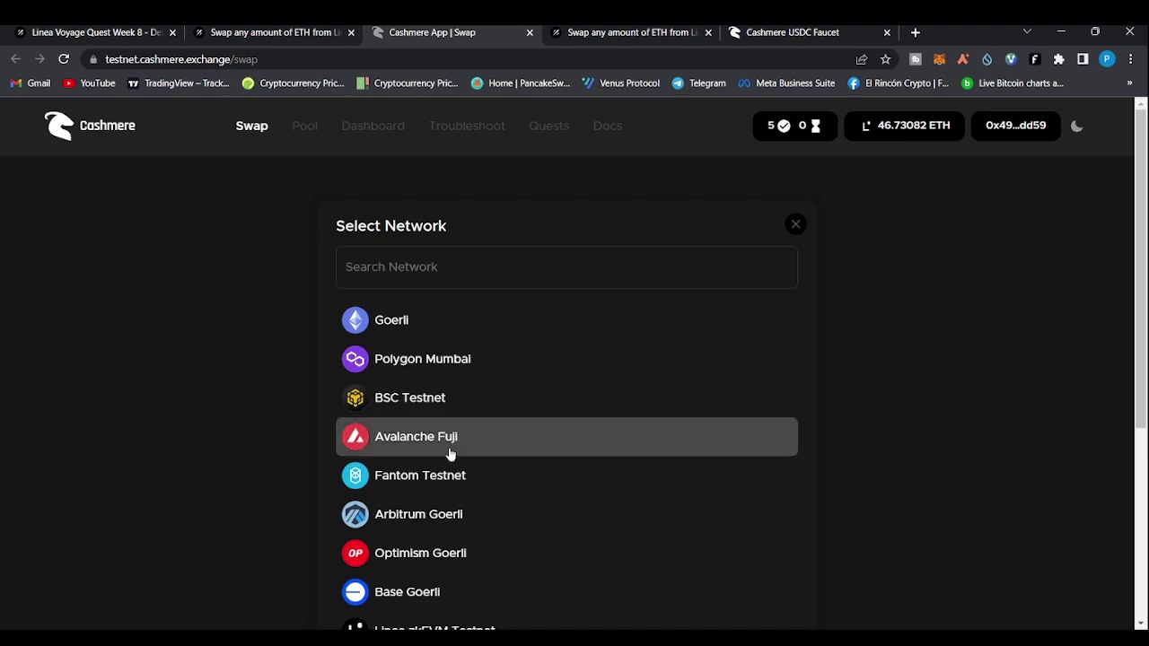
{"action": "left_click", "coordinate": [430, 626]}
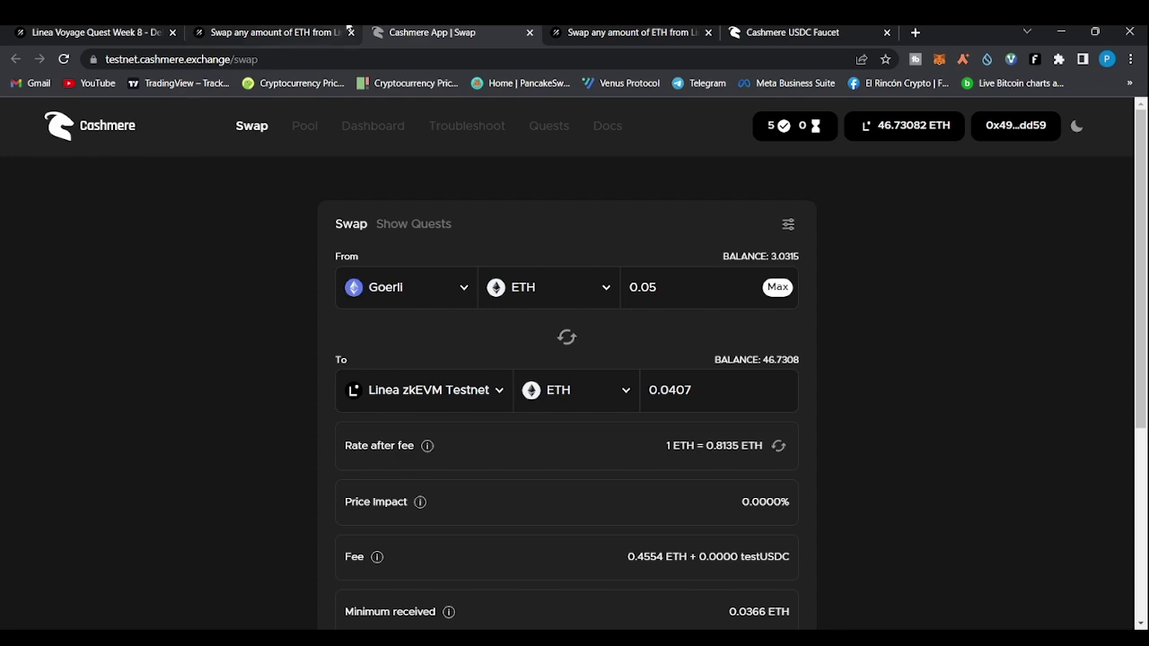
Go back to the Galxe campaign and scroll down to the Deposit USDC Cashmere pool task
{"action": "left_click", "coordinate": [101, 32]}
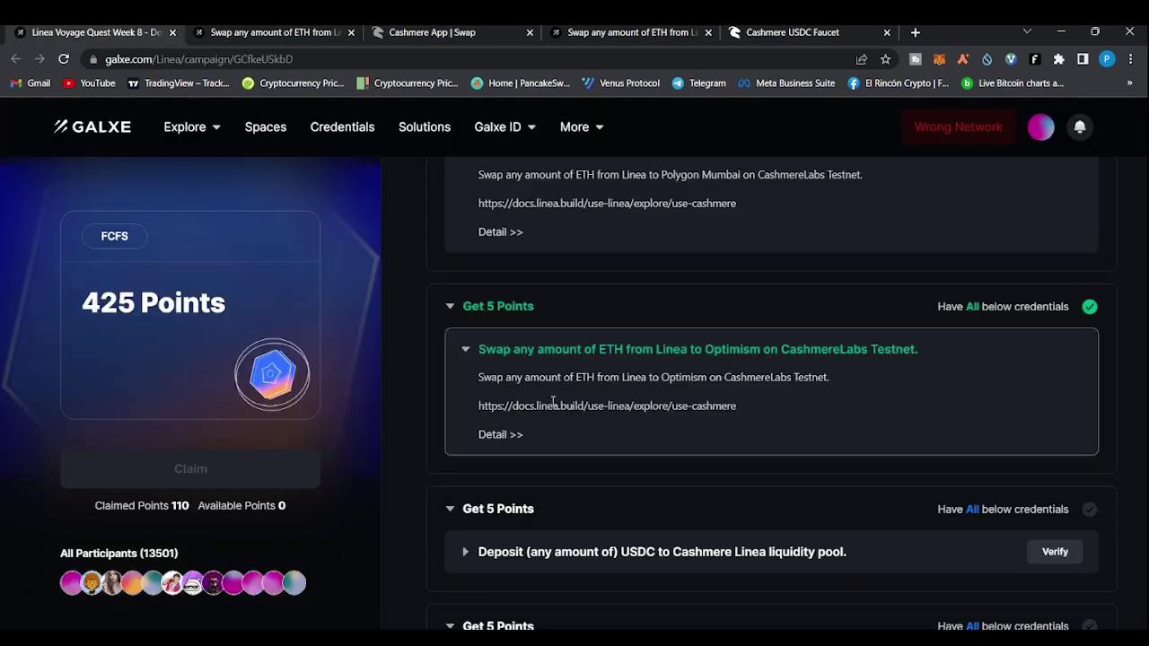
{"action": "scroll", "coordinate": [461, 341], "scroll_direction": "up", "scroll_amount": 2}
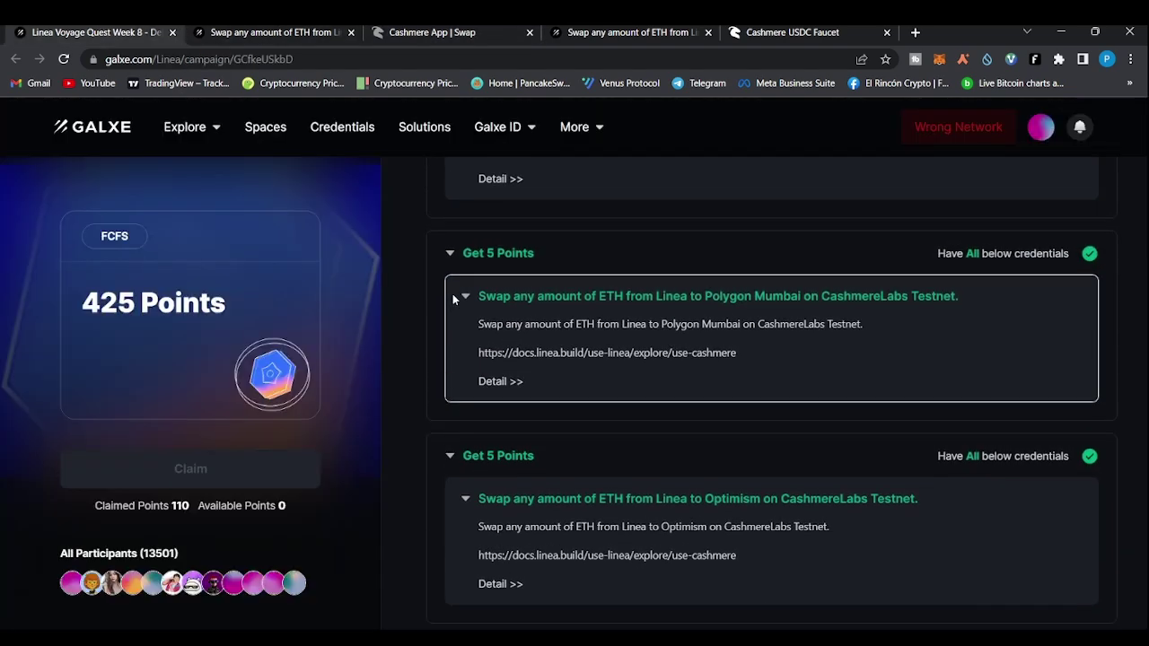
{"action": "scroll", "coordinate": [453, 300], "scroll_direction": "down", "scroll_amount": 3}
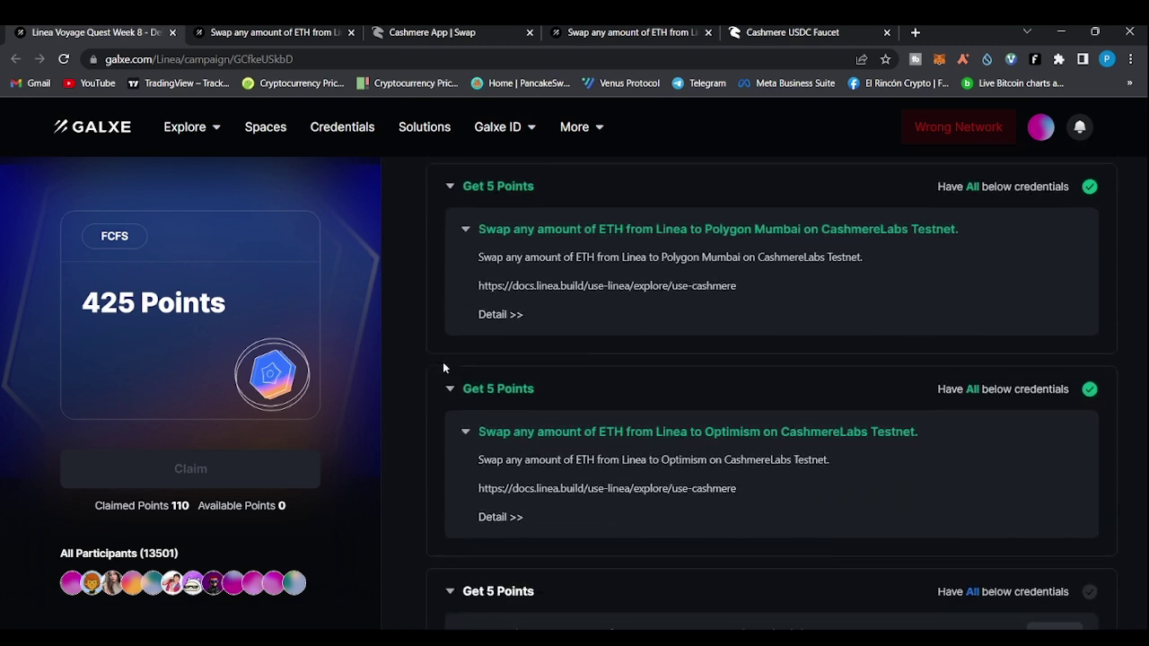
{"action": "scroll", "coordinate": [399, 363], "scroll_direction": "down", "scroll_amount": 1}
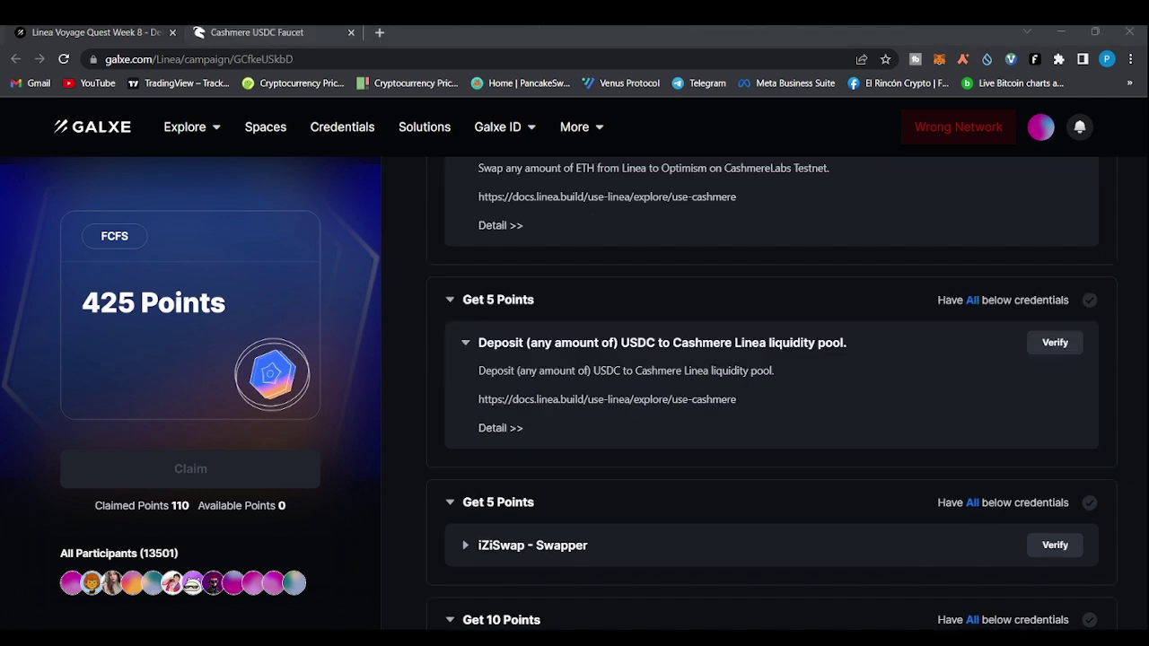
{"action": "key", "text": "alt+Tab"}
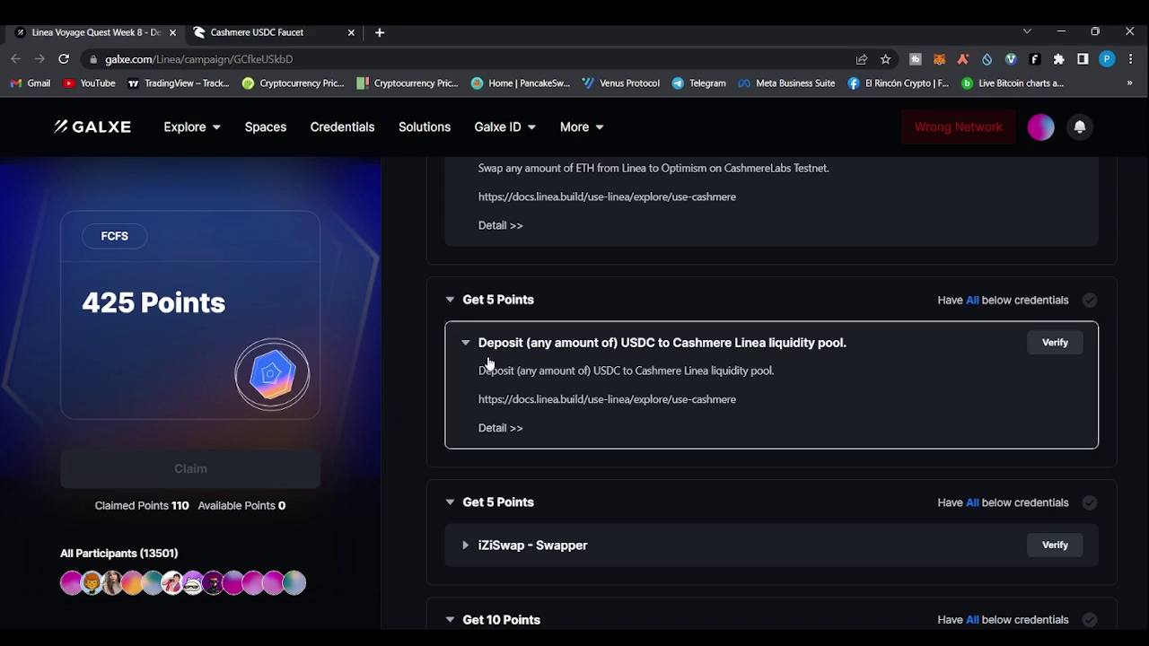
From the Deposit USDC credential details, follow the Call-to-Action link to Cashmere's testnet Swap page
{"action": "left_click", "coordinate": [500, 429]}
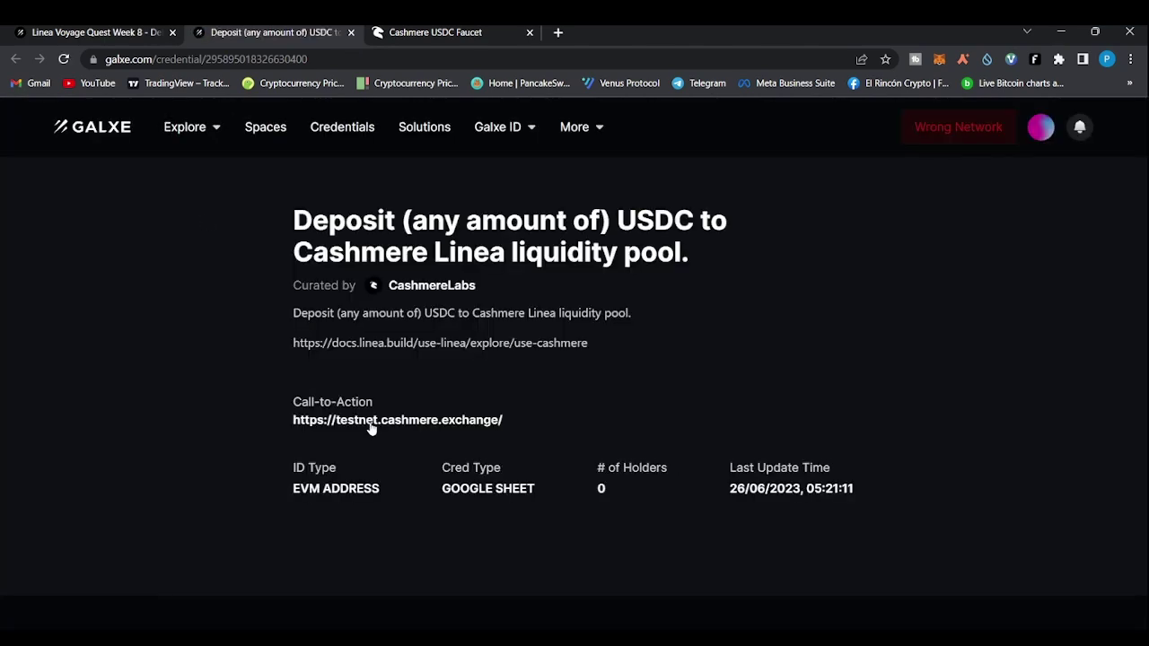
{"action": "left_click", "coordinate": [370, 422]}
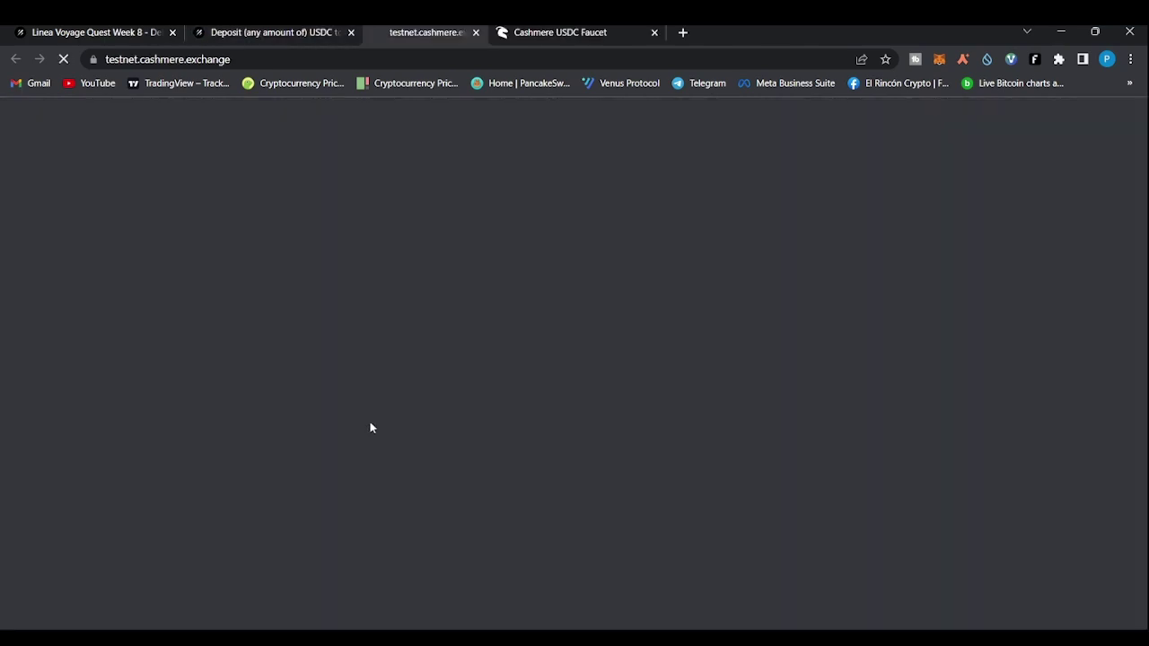
{"action": "left_click", "coordinate": [272, 32]}
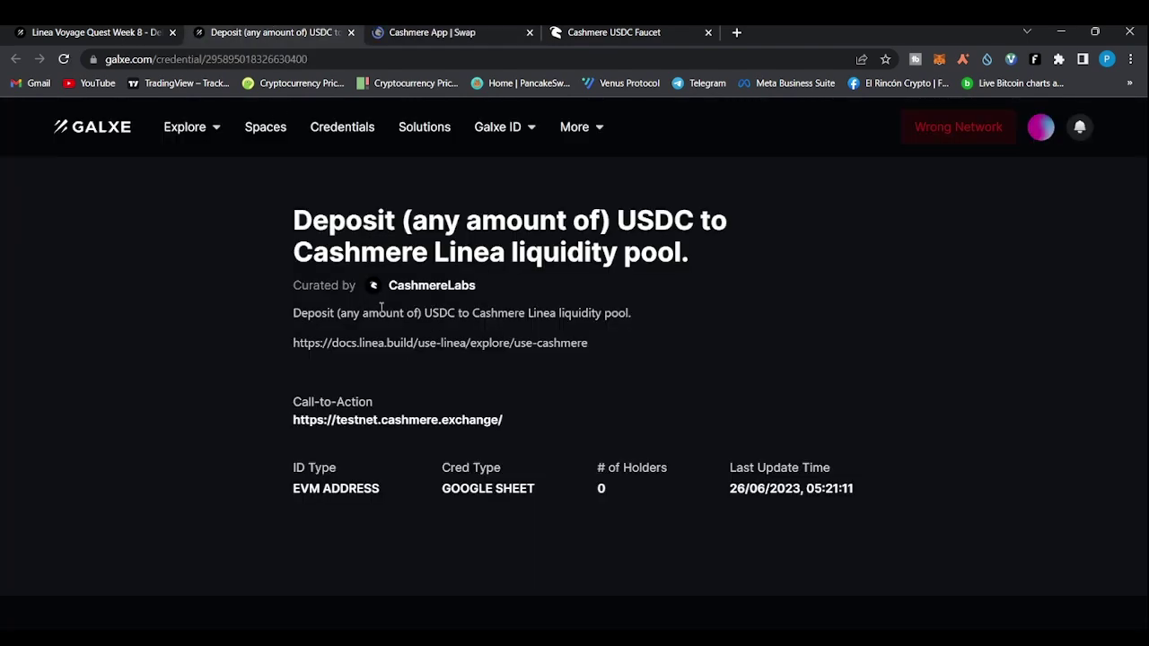
{"action": "left_click_drag", "start_coordinate": [341, 313], "coordinate": [556, 312]}
{"action": "left_click", "coordinate": [441, 33]}
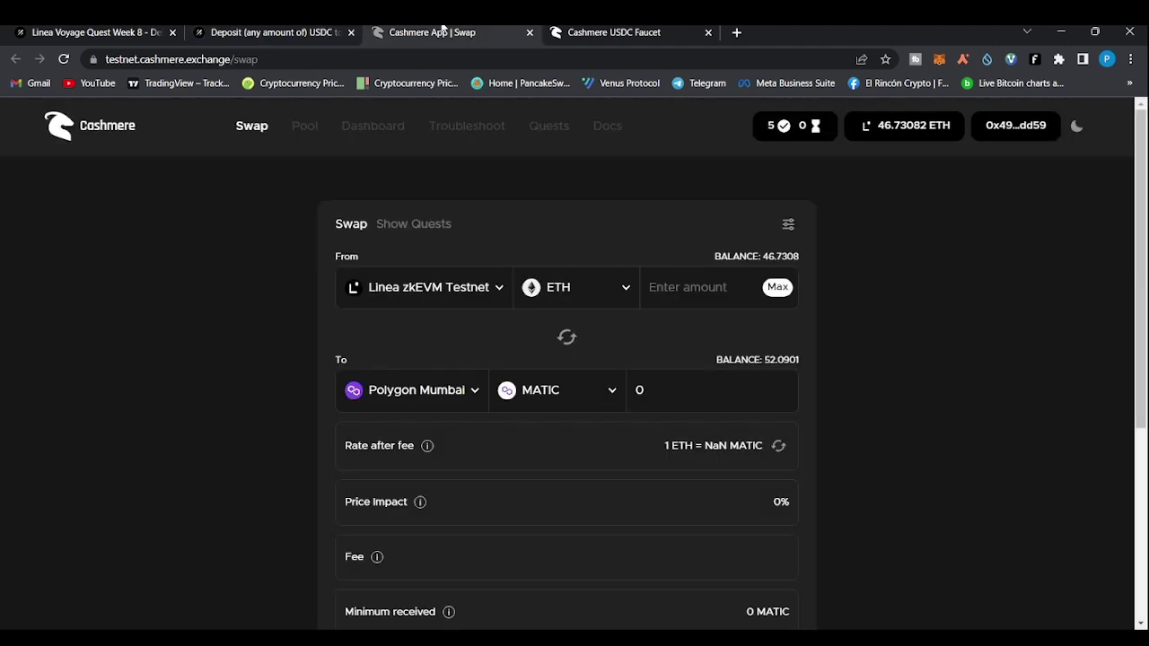
Open the Linea zkEVM Testnet pool's deposit form under Pools, then switch to the Cashmere USDC Faucet
{"action": "left_click", "coordinate": [302, 131]}
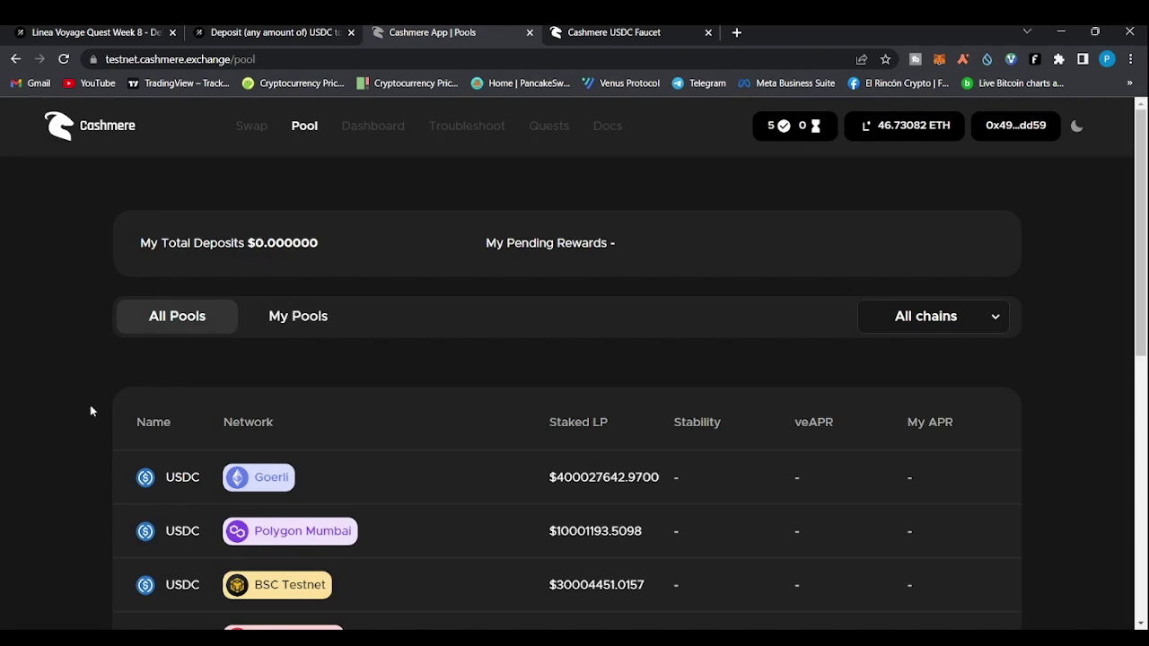
{"action": "scroll", "coordinate": [90, 412], "scroll_direction": "down", "scroll_amount": 2}
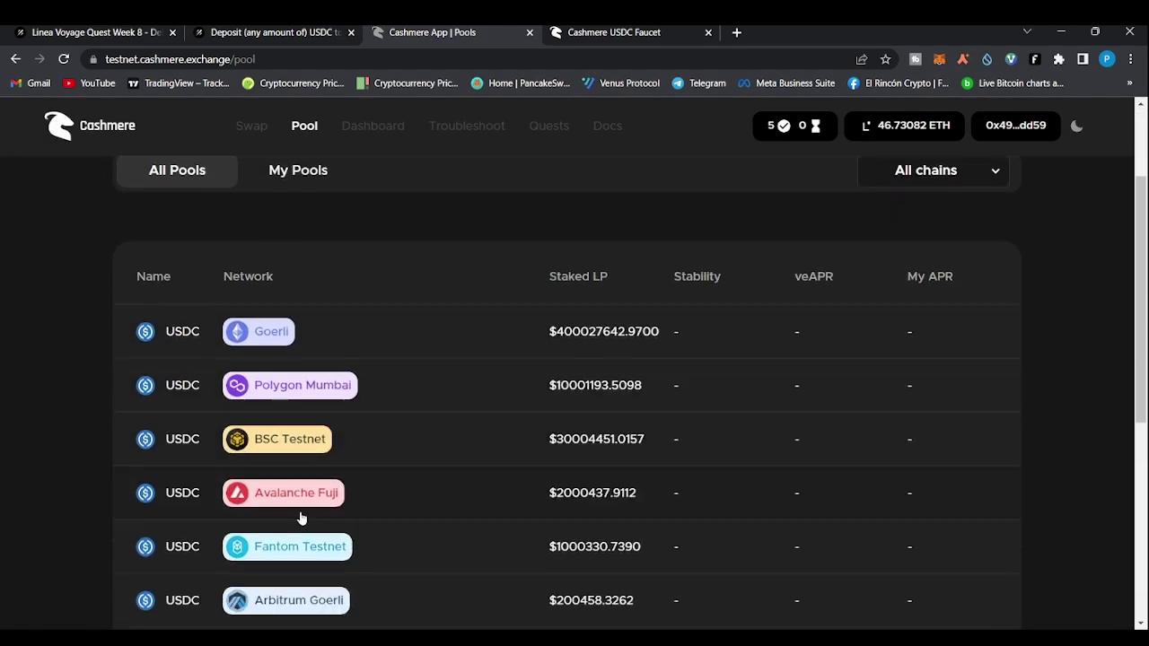
{"action": "scroll", "coordinate": [301, 518], "scroll_direction": "down", "scroll_amount": 3}
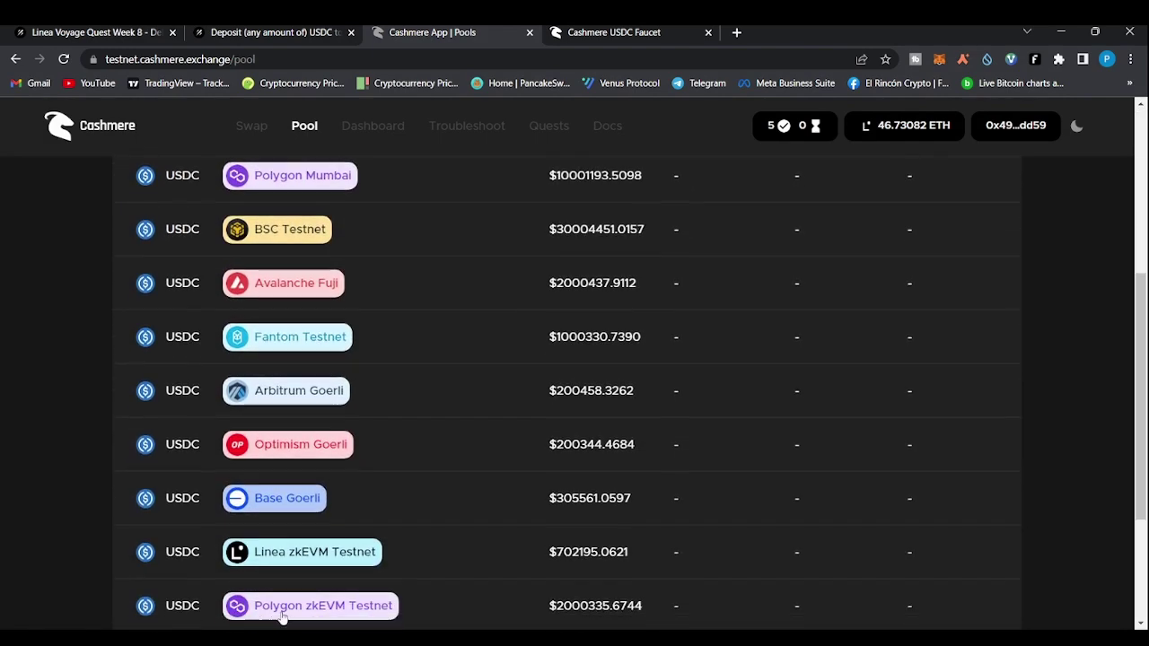
{"action": "scroll", "coordinate": [282, 616], "scroll_direction": "down", "scroll_amount": 2}
{"action": "left_click", "coordinate": [312, 459]}
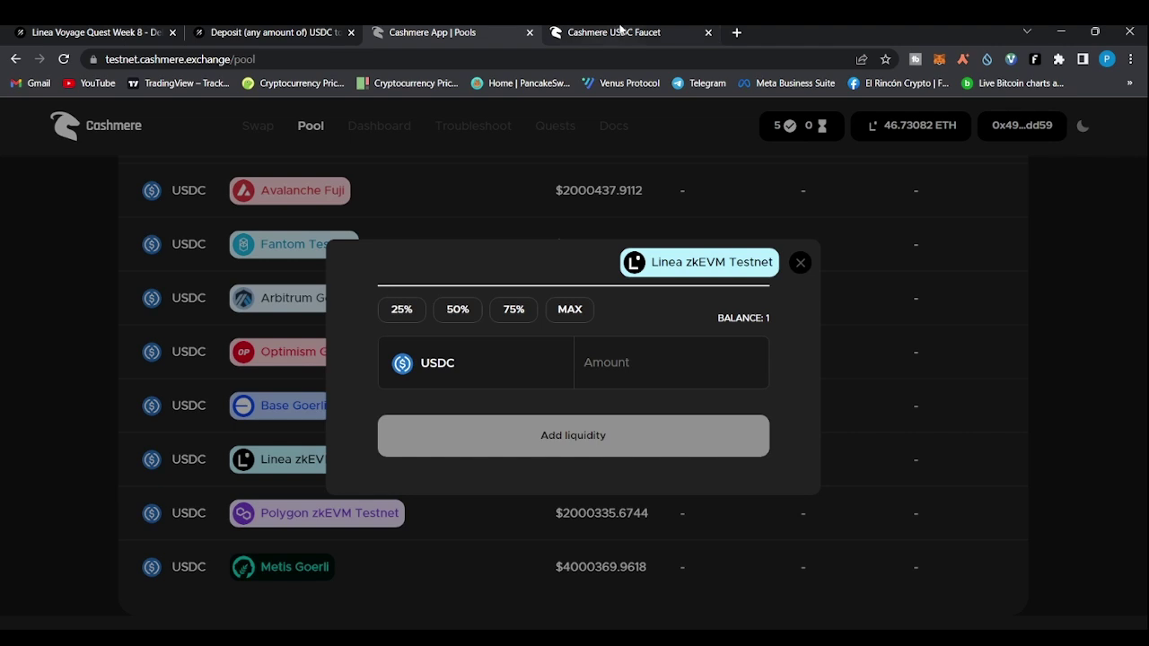
{"action": "left_click", "coordinate": [620, 32]}
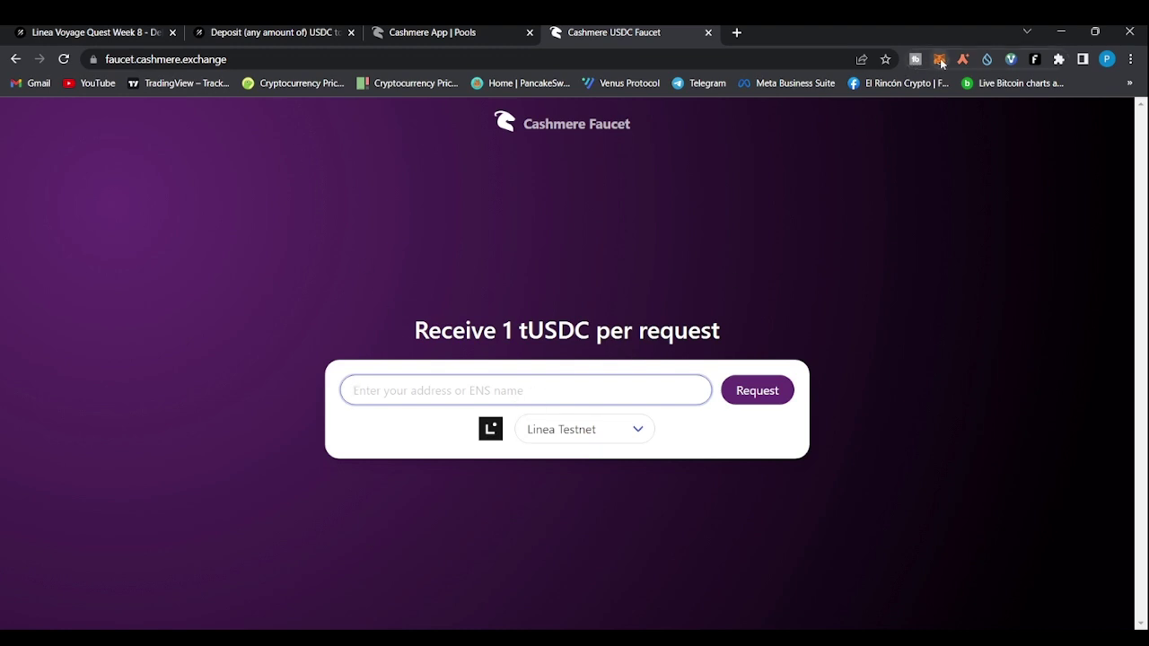
Paste the wallet address into the faucet, request 1 tUSDC on Linea Testnet, and return to the pool form
{"action": "left_click", "coordinate": [912, 140]}
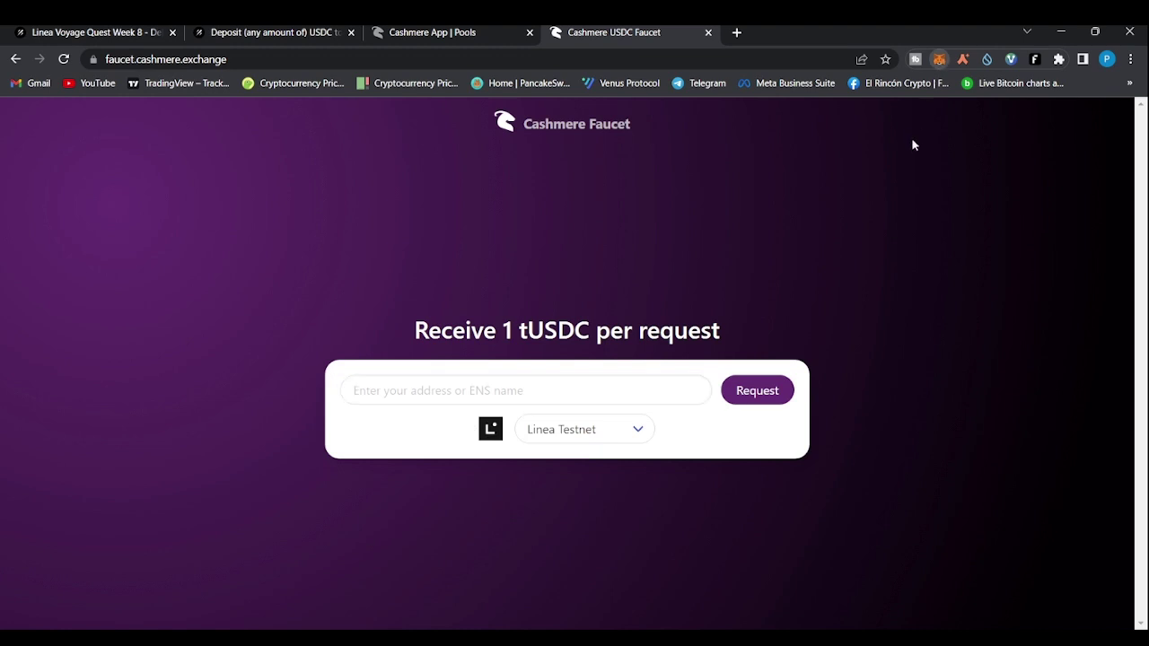
{"action": "left_click", "coordinate": [508, 400]}
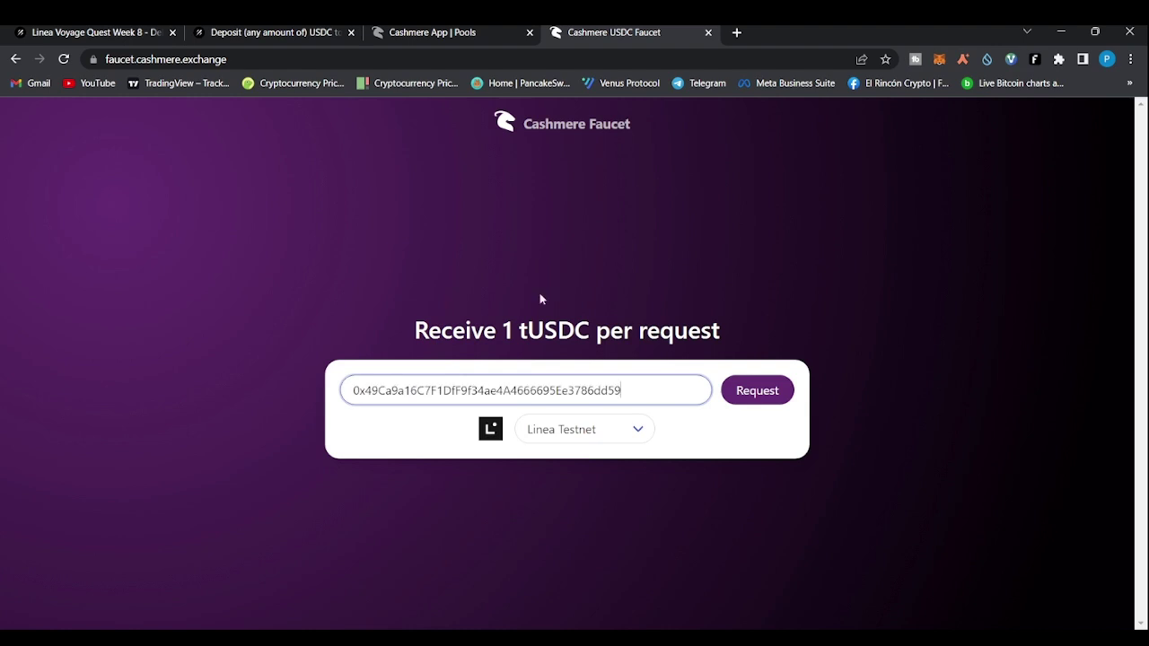
{"action": "left_click", "coordinate": [763, 397]}
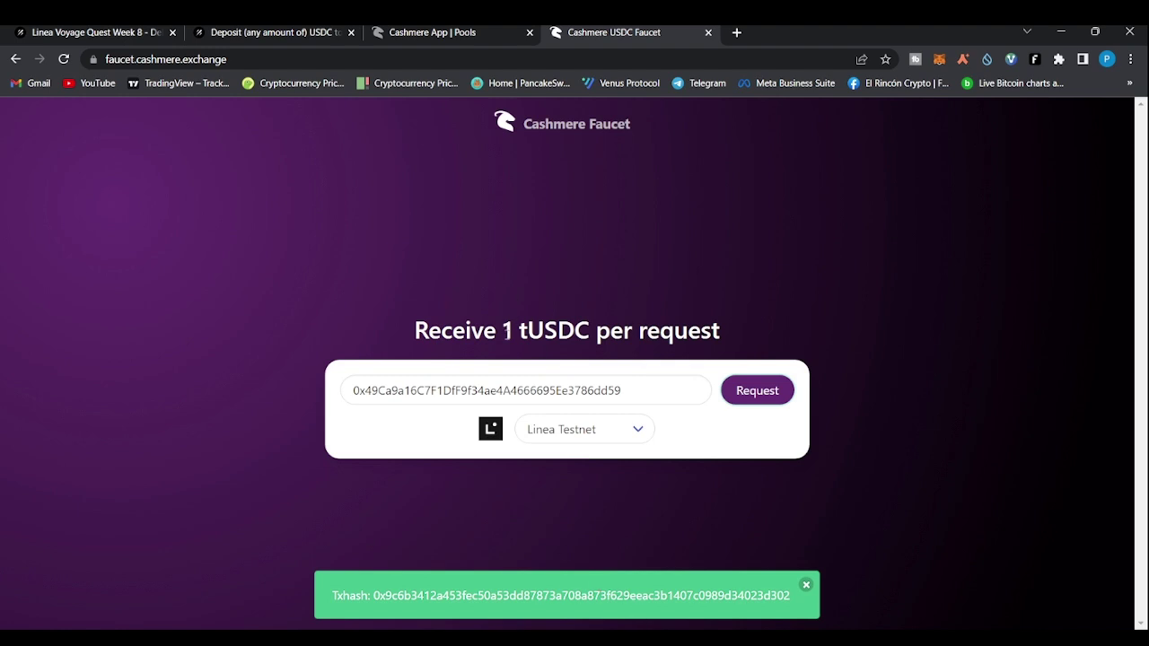
{"action": "left_click_drag", "start_coordinate": [504, 332], "coordinate": [587, 334]}
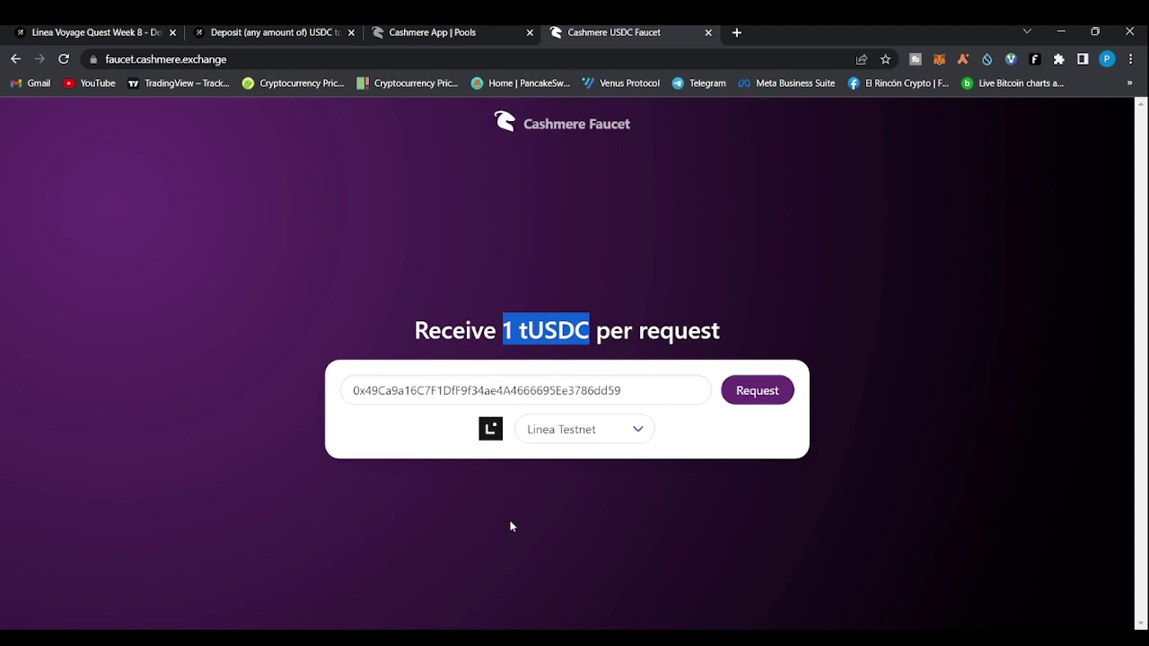
{"action": "left_click", "coordinate": [386, 391]}
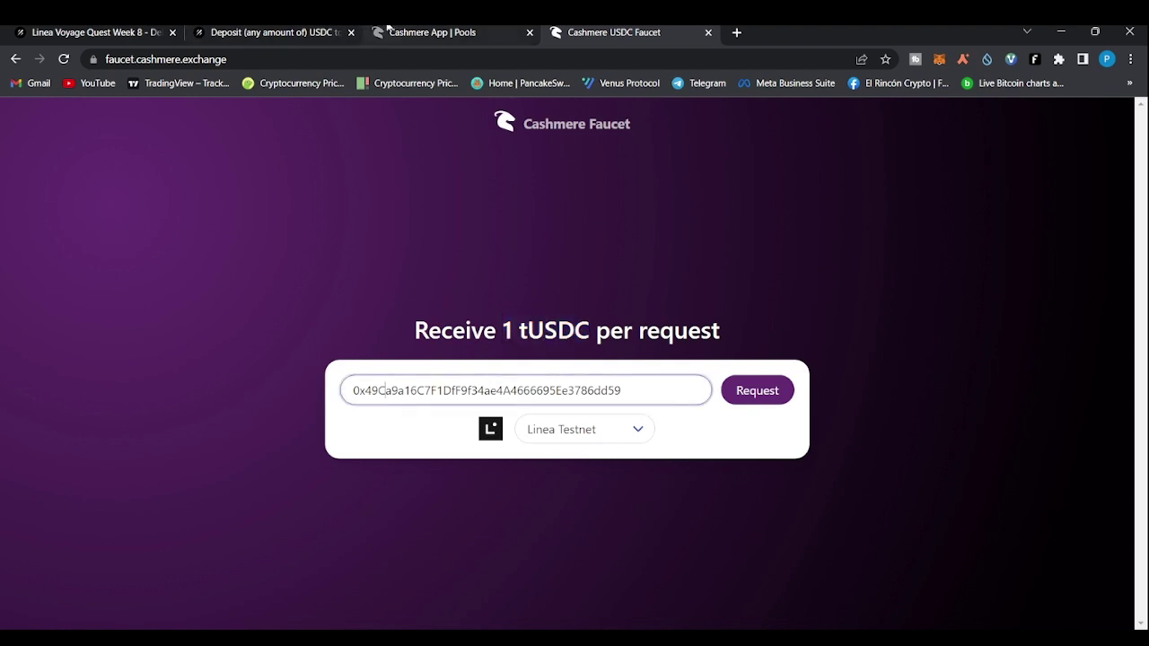
{"action": "left_click", "coordinate": [267, 30]}
{"action": "left_click", "coordinate": [430, 30]}
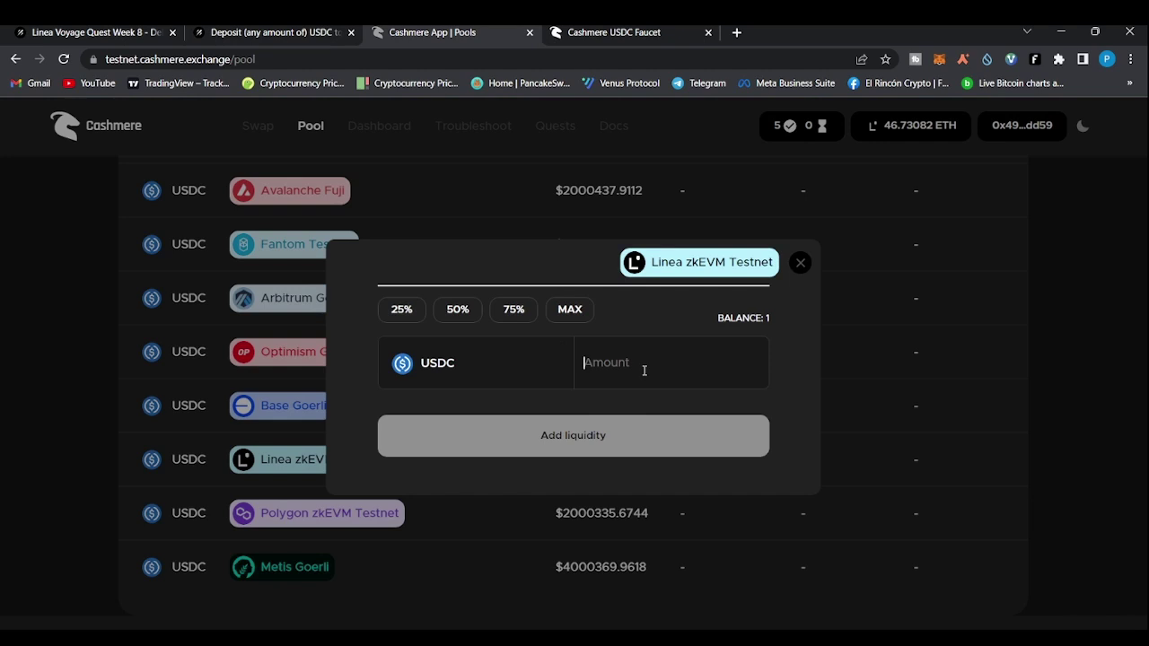
Enter 1 USDC and add liquidity to the Linea zkEVM Testnet pool, then return to the Galxe campaign
{"action": "type", "text": "1"}
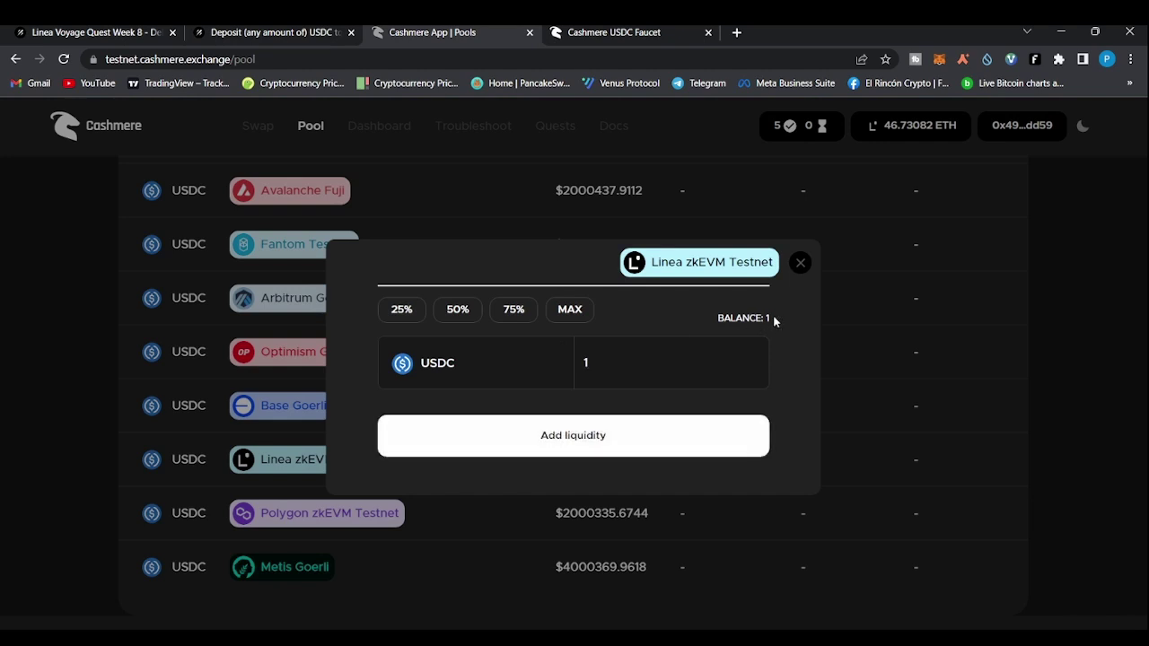
{"action": "left_click", "coordinate": [567, 443]}
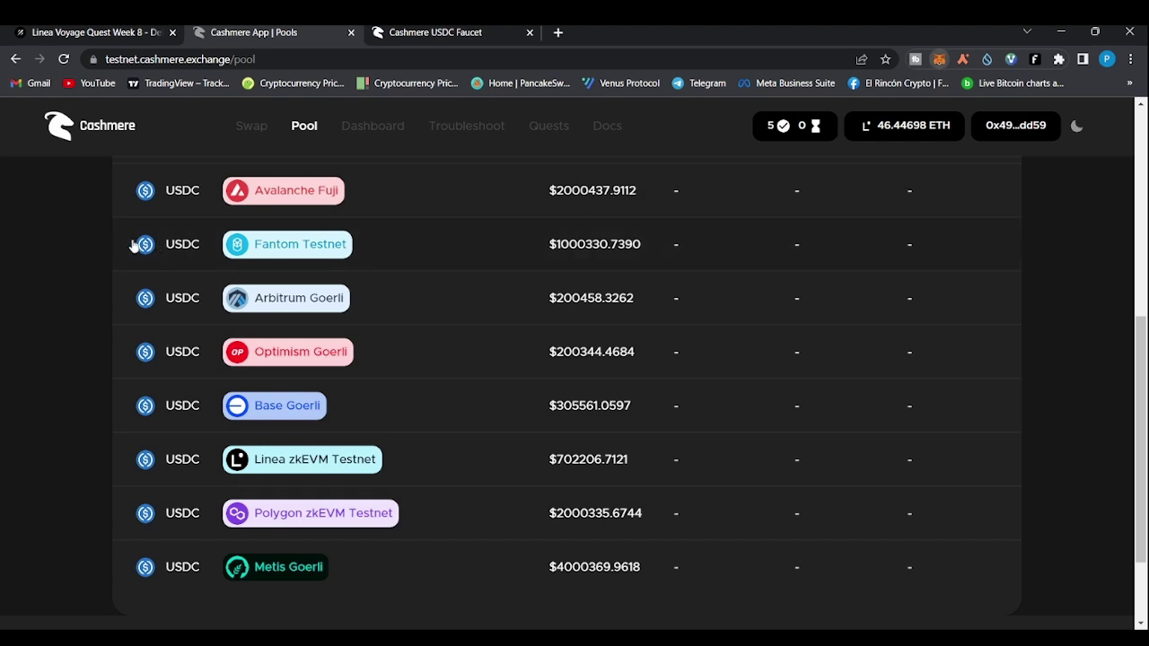
{"action": "left_click", "coordinate": [134, 229]}
{"action": "left_click", "coordinate": [2, 235]}
{"action": "left_click", "coordinate": [116, 34]}
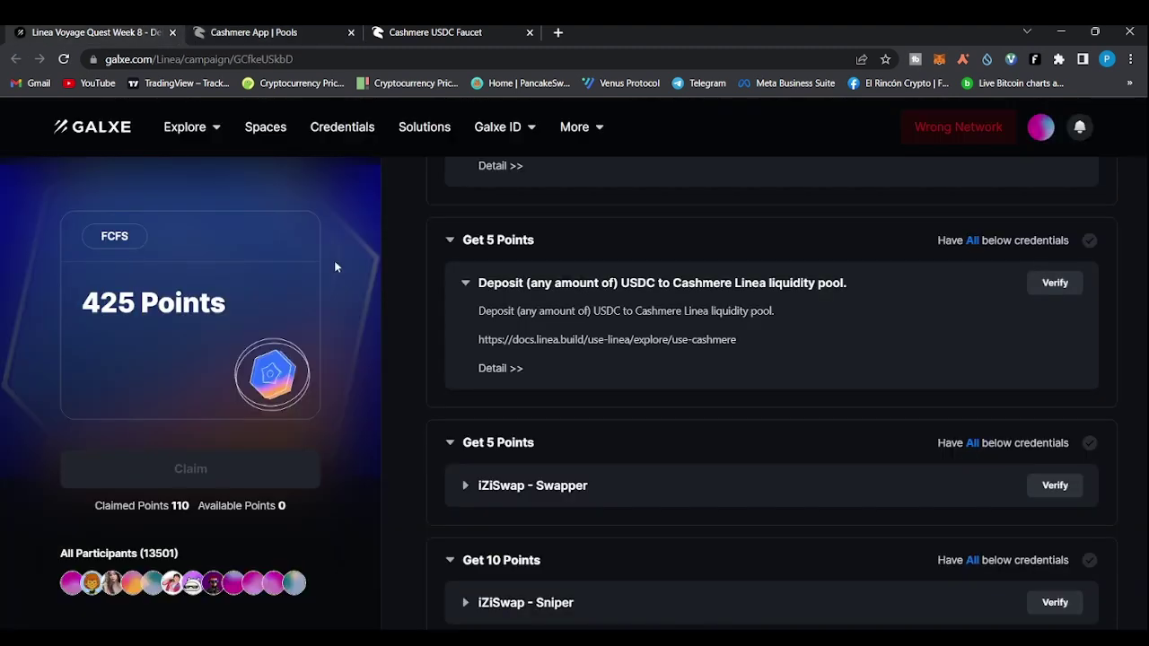
{"action": "left_click", "coordinate": [1059, 283]}
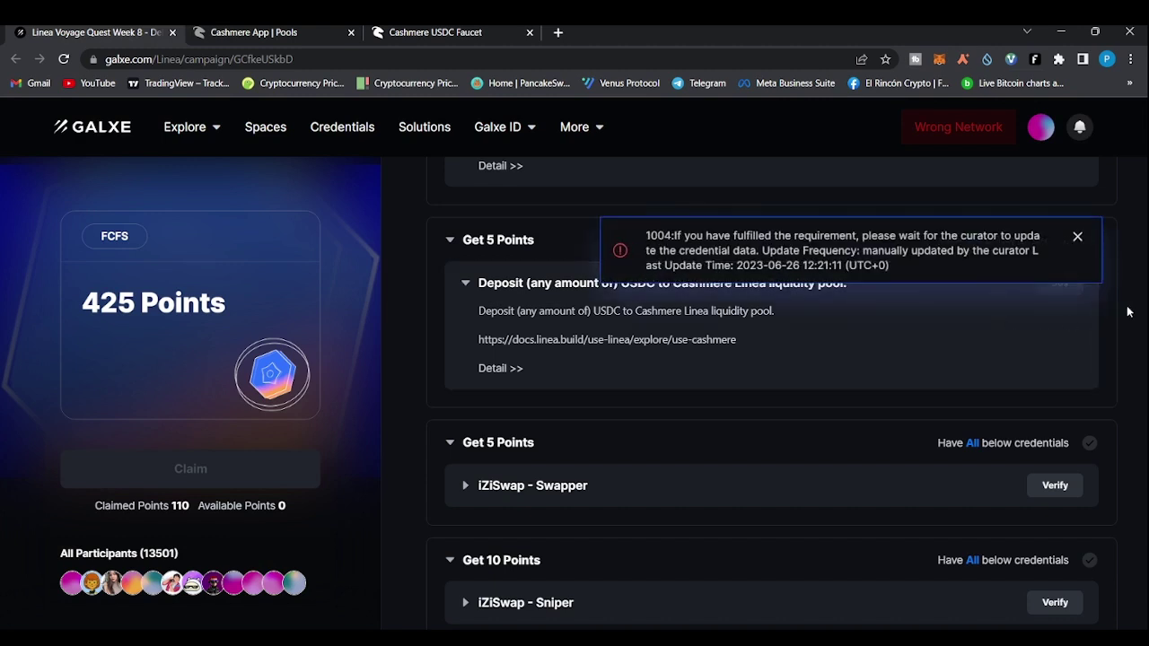
{"action": "scroll", "coordinate": [1122, 310], "scroll_direction": "up", "scroll_amount": 1}
{"action": "scroll", "coordinate": [1129, 311], "scroll_direction": "up", "scroll_amount": 2}
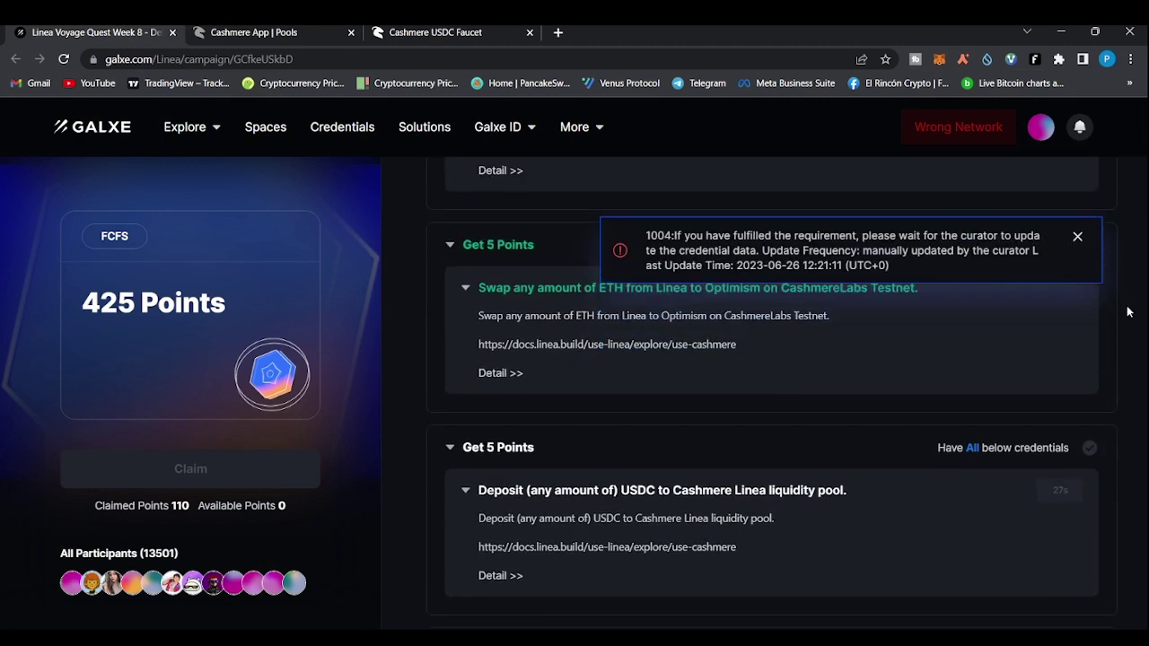
{"action": "scroll", "coordinate": [1125, 310], "scroll_direction": "down", "scroll_amount": 1}
{"action": "scroll", "coordinate": [560, 286], "scroll_direction": "down", "scroll_amount": 2}
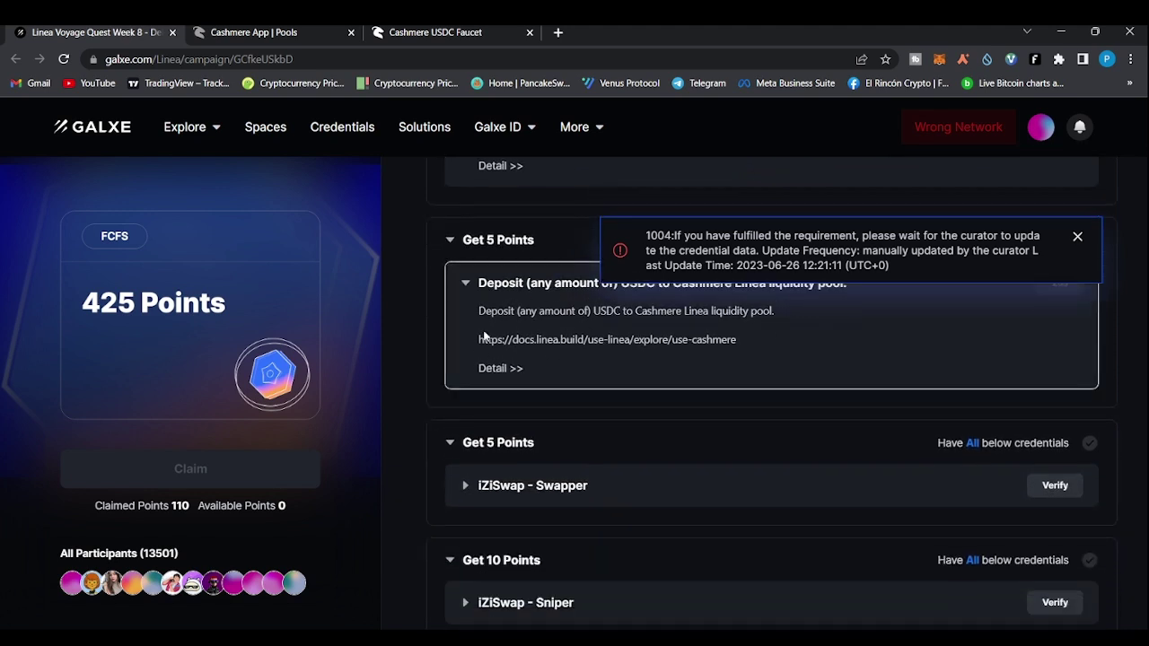
{"action": "scroll", "coordinate": [519, 344], "scroll_direction": "down", "scroll_amount": 1}
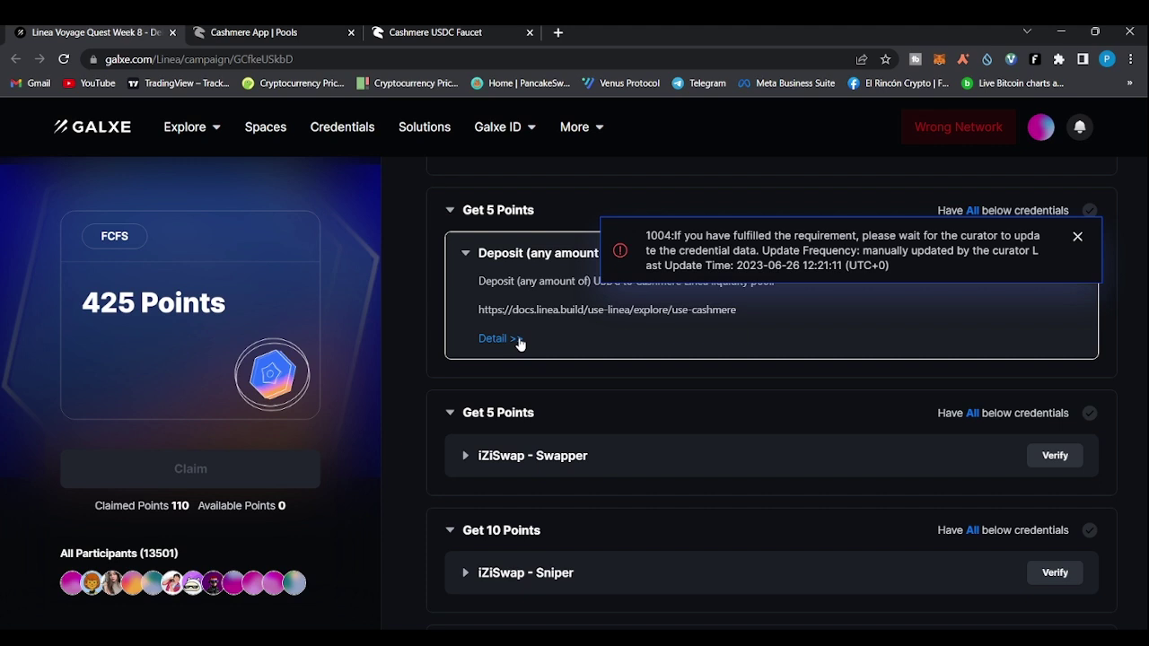
{"action": "scroll", "coordinate": [518, 341], "scroll_direction": "down", "scroll_amount": 2}
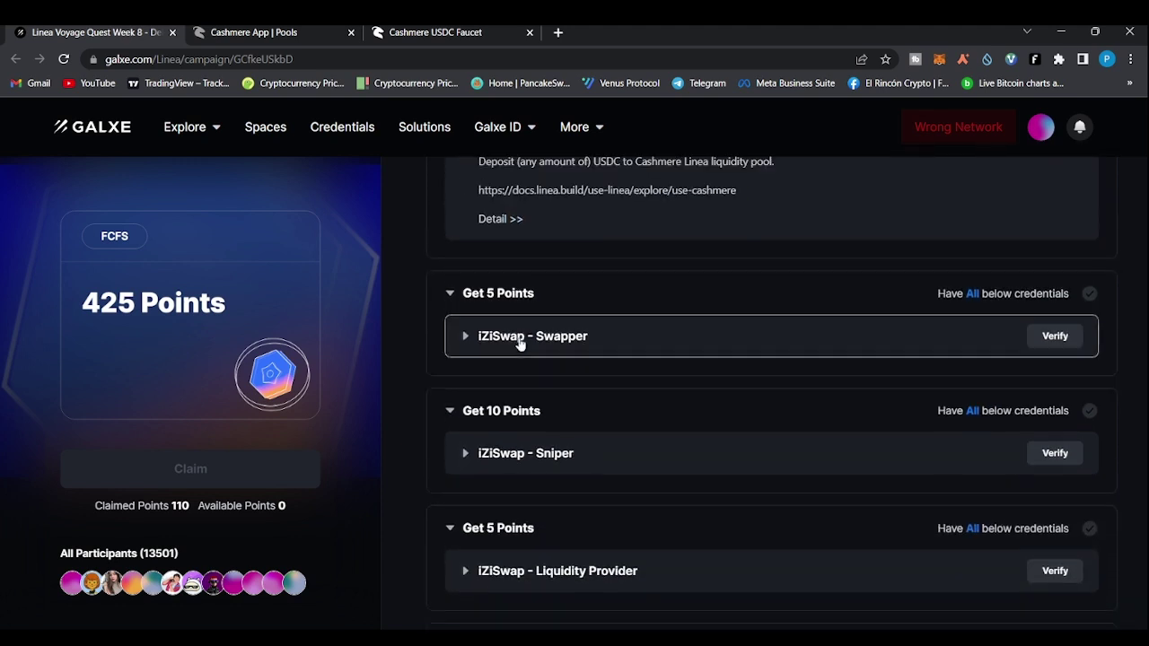
{"action": "scroll", "coordinate": [519, 342], "scroll_direction": "up", "scroll_amount": 2}
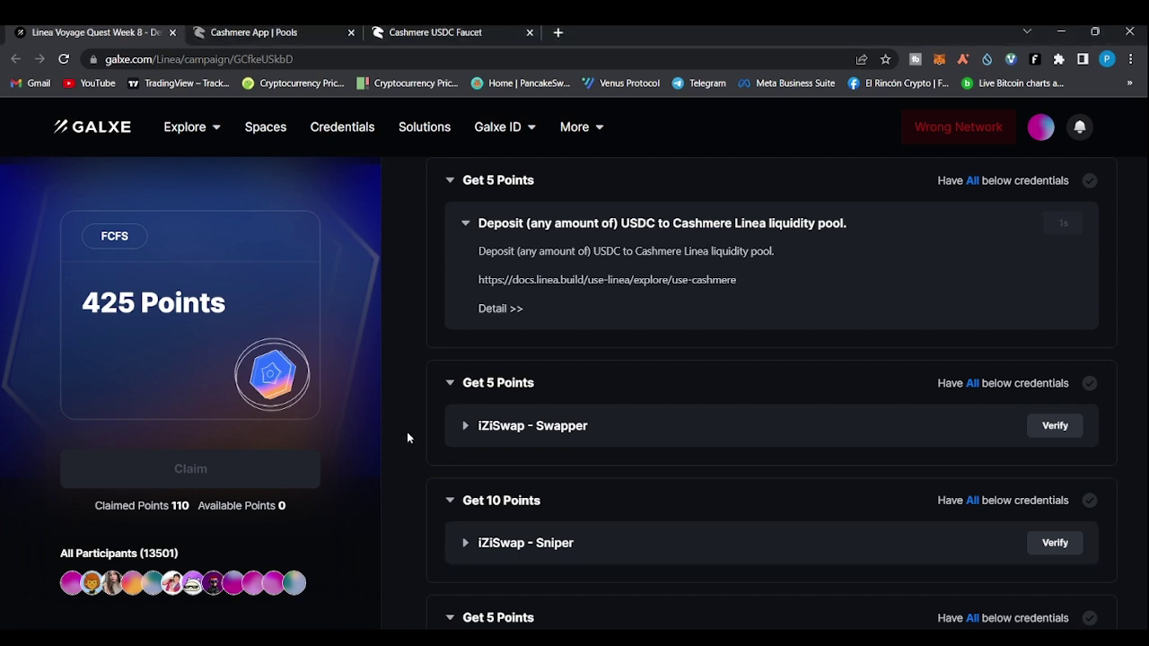
{"action": "scroll", "coordinate": [406, 432], "scroll_direction": "down", "scroll_amount": 2}
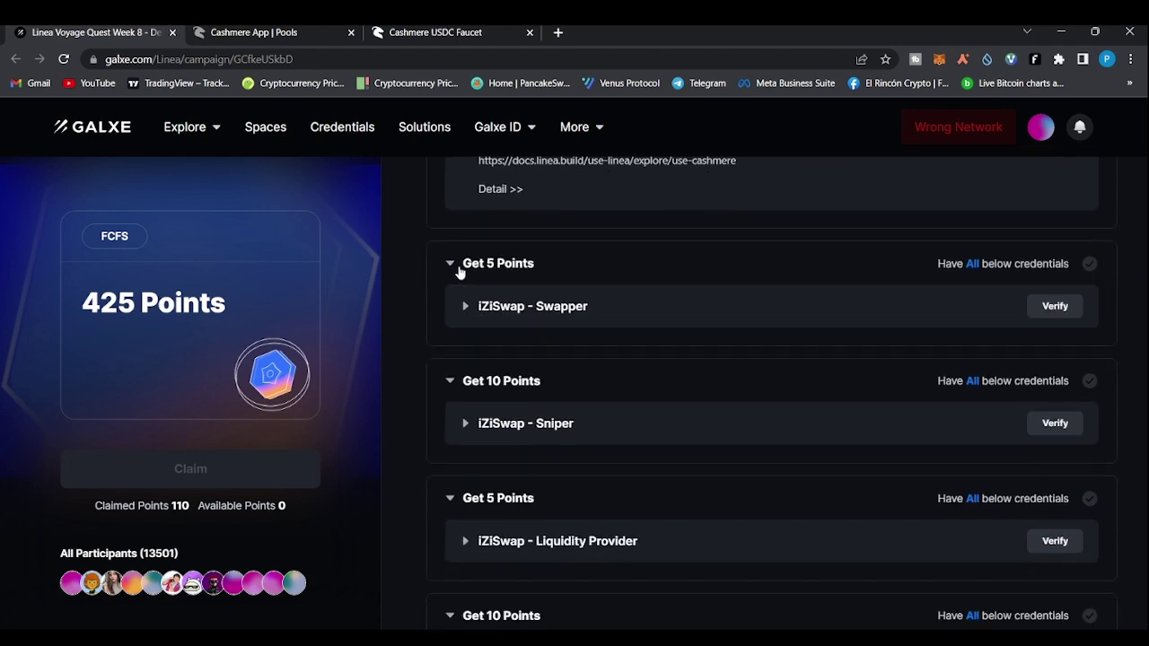
Expand 'iZiSwap - Swapper', open its credential details, and follow the linea.izumi.finance/swap link
{"action": "left_click", "coordinate": [466, 313]}
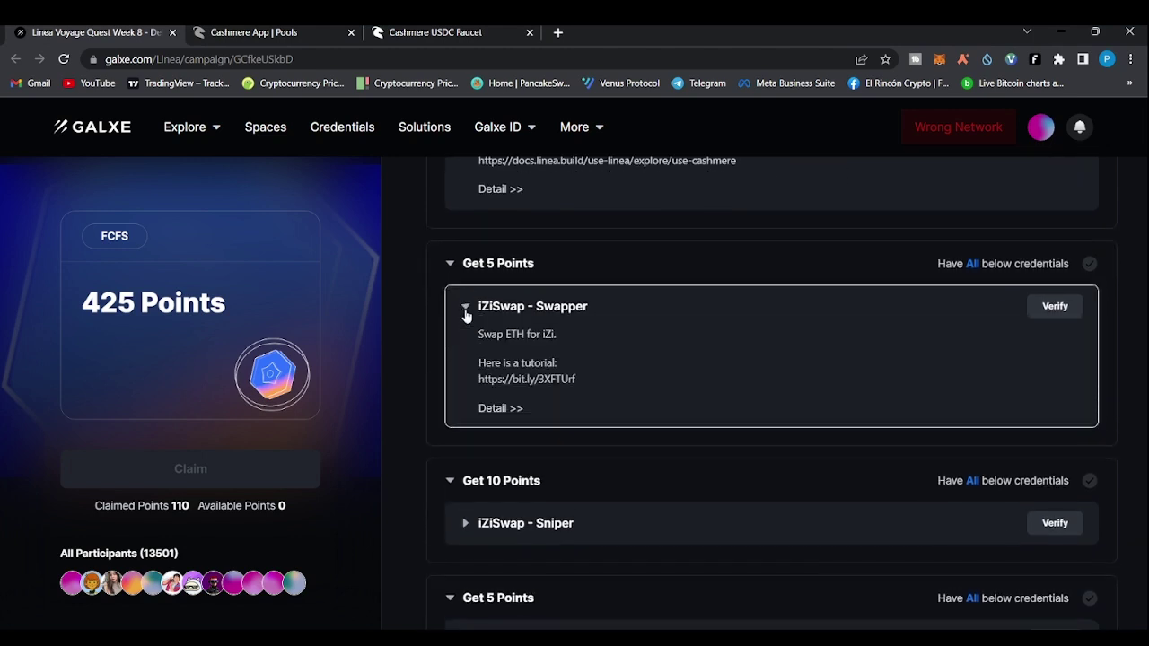
{"action": "left_click", "coordinate": [503, 409]}
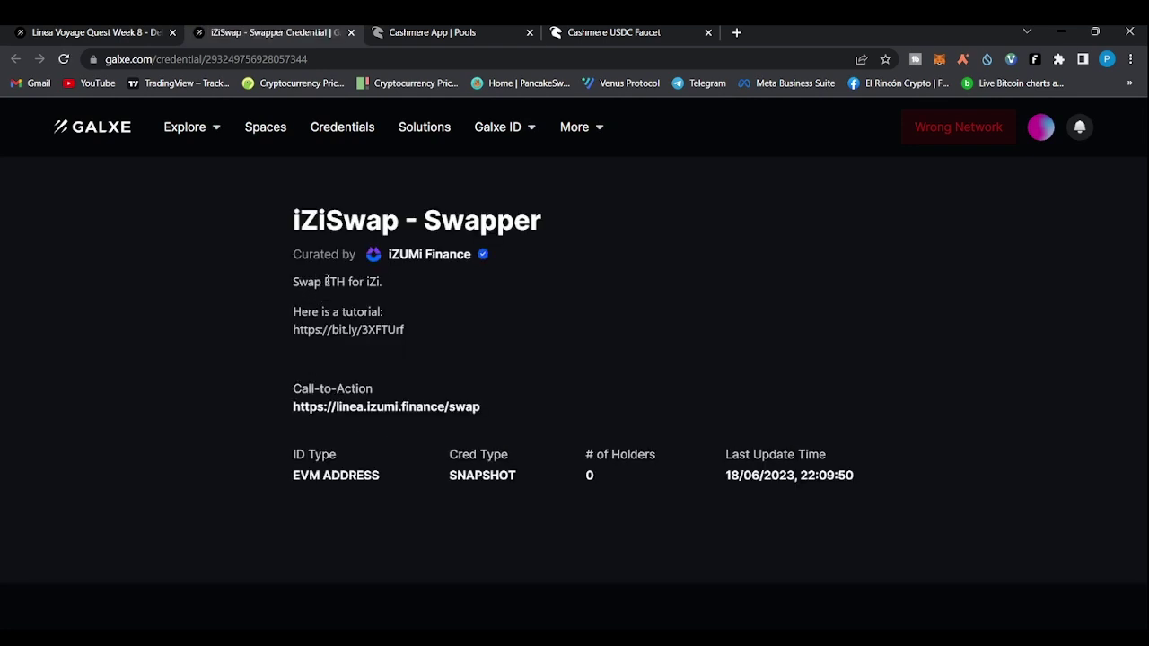
{"action": "left_click_drag", "start_coordinate": [326, 281], "coordinate": [387, 287]}
{"action": "left_click", "coordinate": [391, 408]}
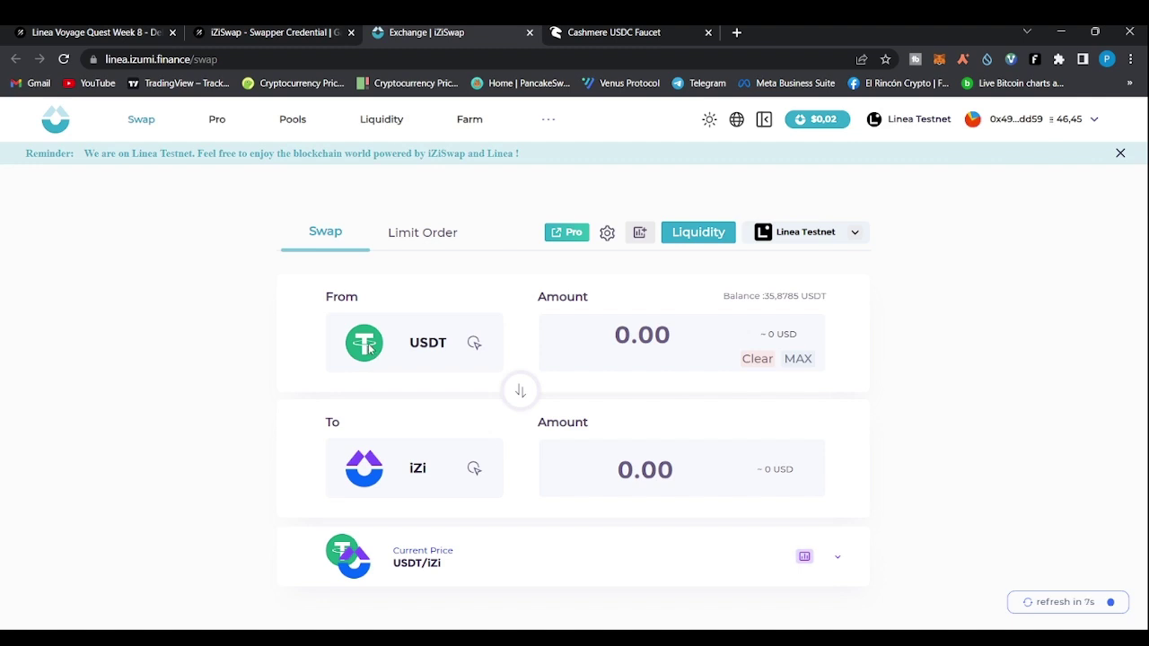
Set the swap to sell 0.05 ETH for iZi, quoting about 543.40 iZi
{"action": "left_click", "coordinate": [474, 350]}
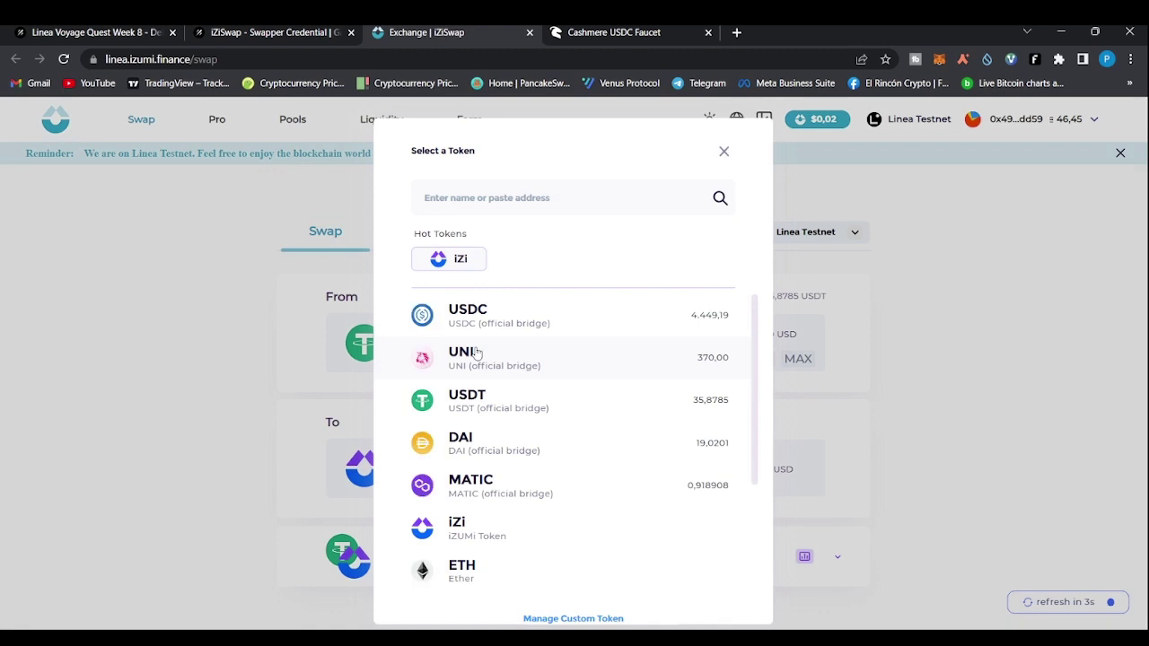
{"action": "left_click", "coordinate": [465, 565]}
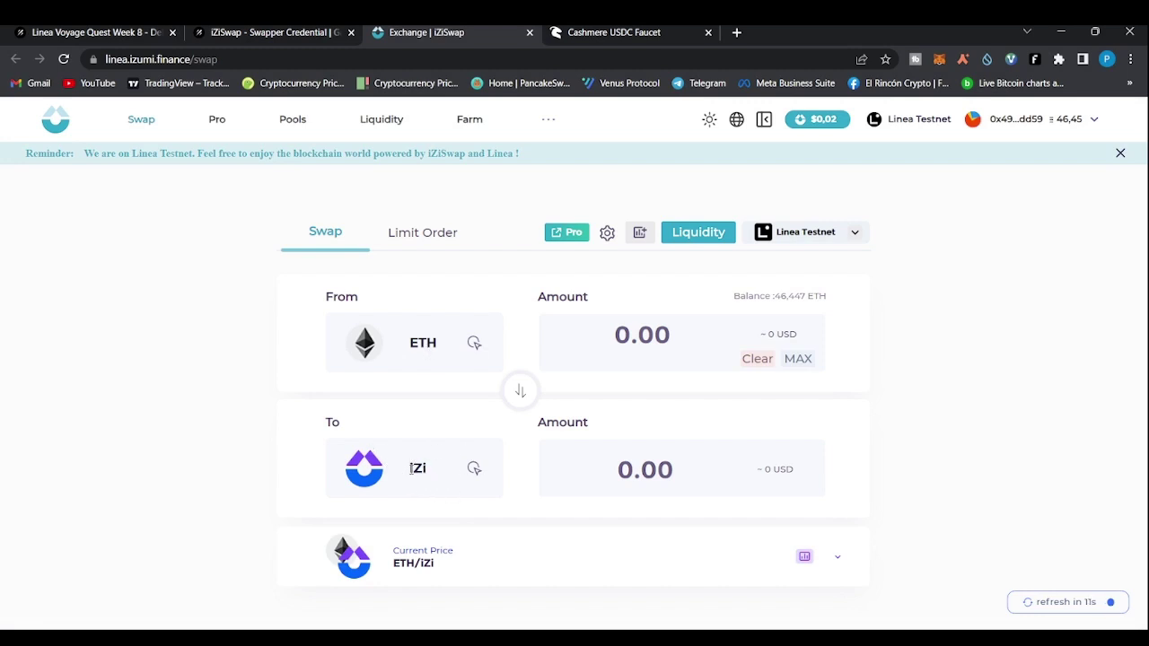
{"action": "left_click", "coordinate": [634, 341]}
{"action": "type", "text": "0.05"}
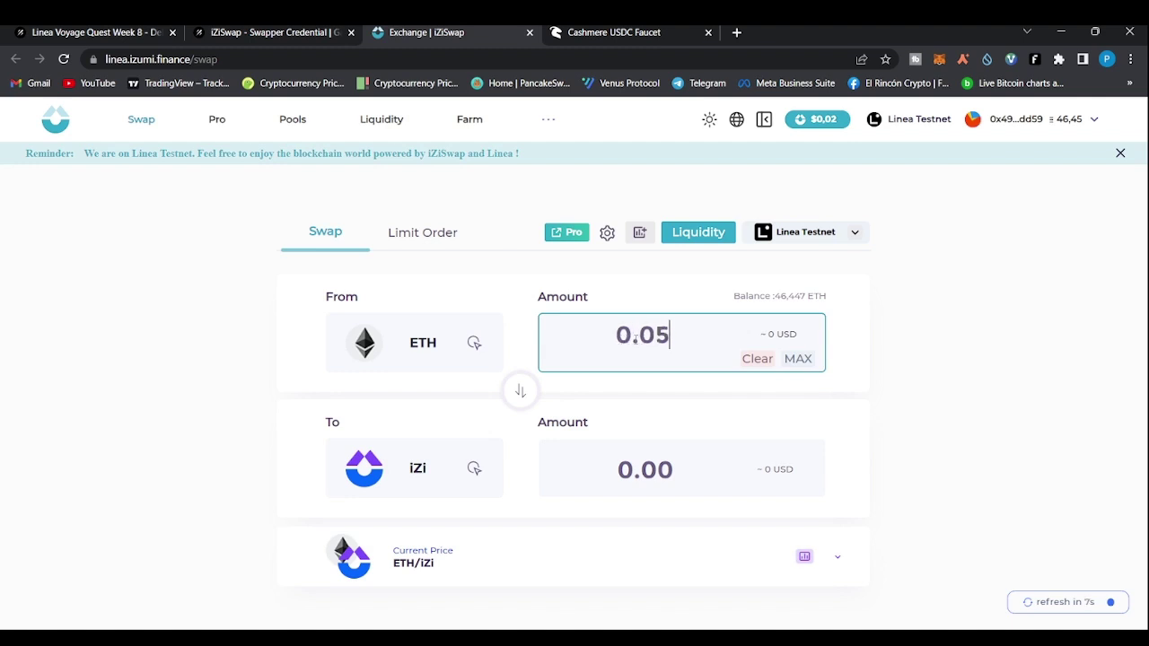
{"action": "left_click", "coordinate": [975, 377]}
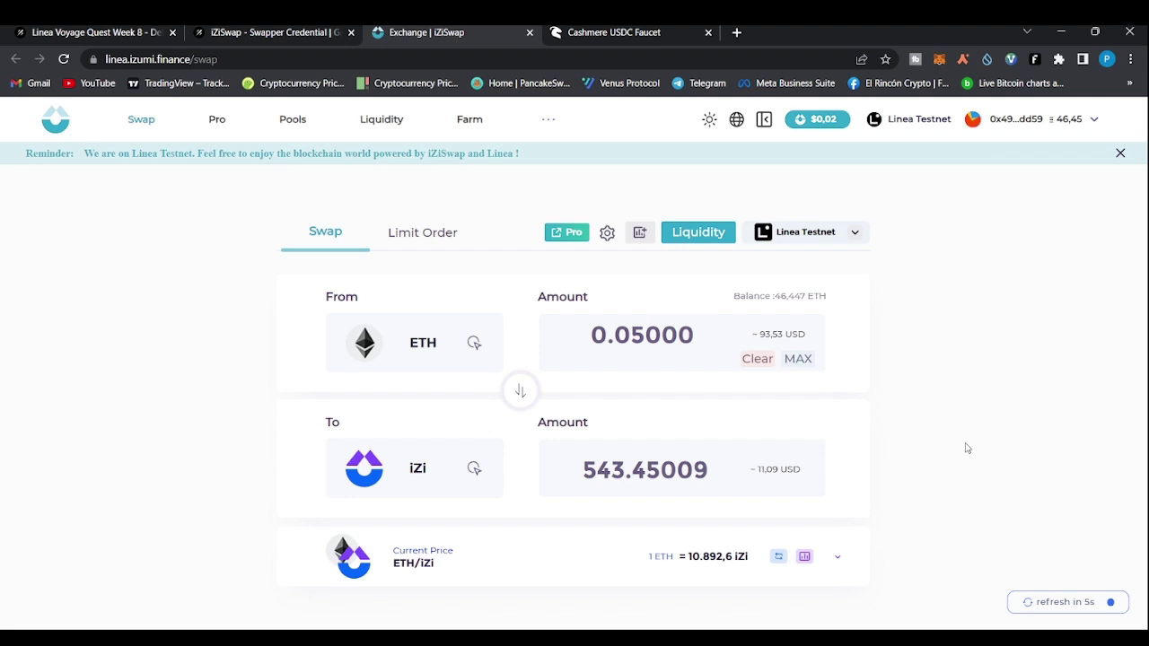
{"action": "scroll", "coordinate": [966, 447], "scroll_direction": "down", "scroll_amount": 1}
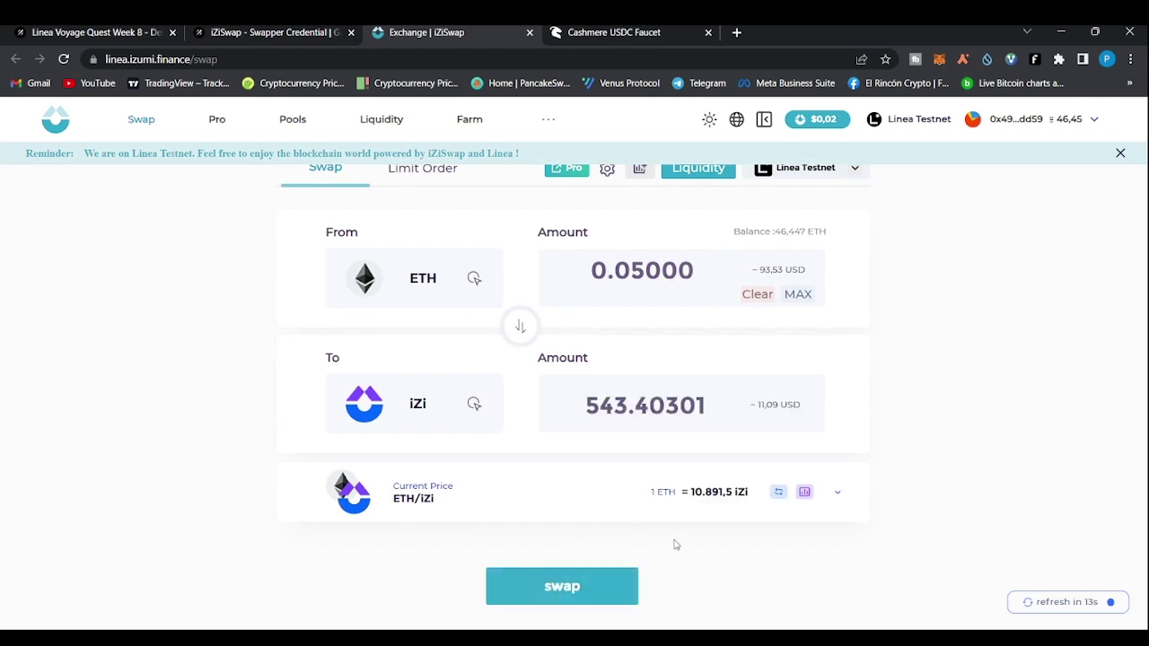
Submit the 0.05 ETH to iZi swap and dismiss the 'Transaction was not mined' notice
{"action": "left_click", "coordinate": [564, 590]}
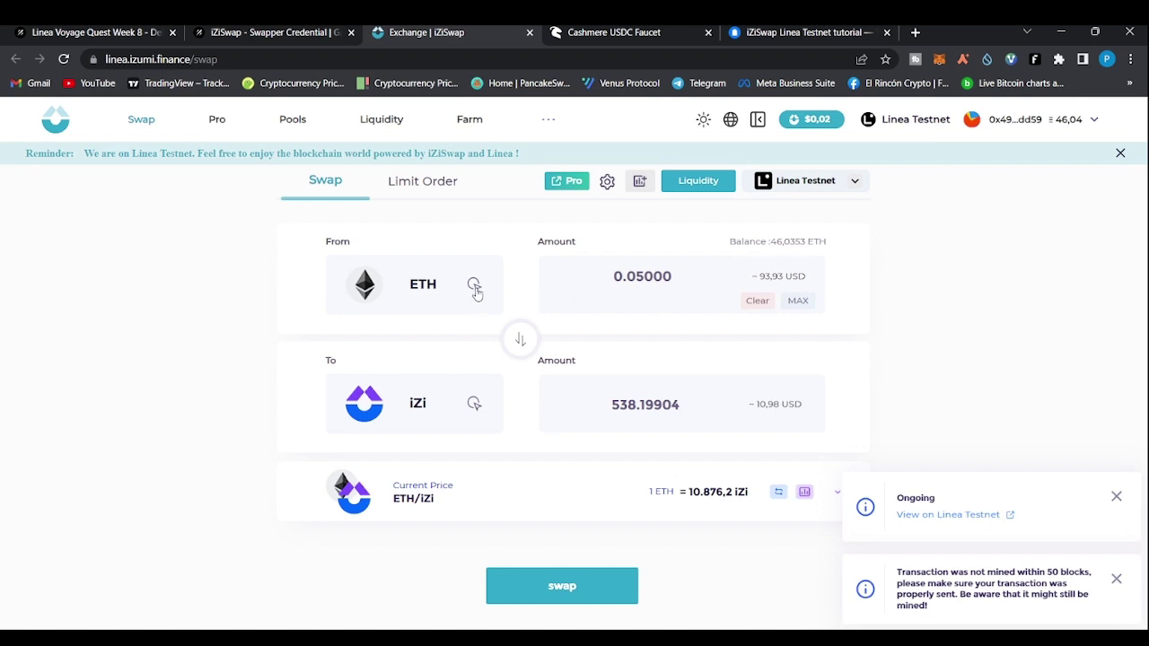
{"action": "left_click", "coordinate": [473, 288]}
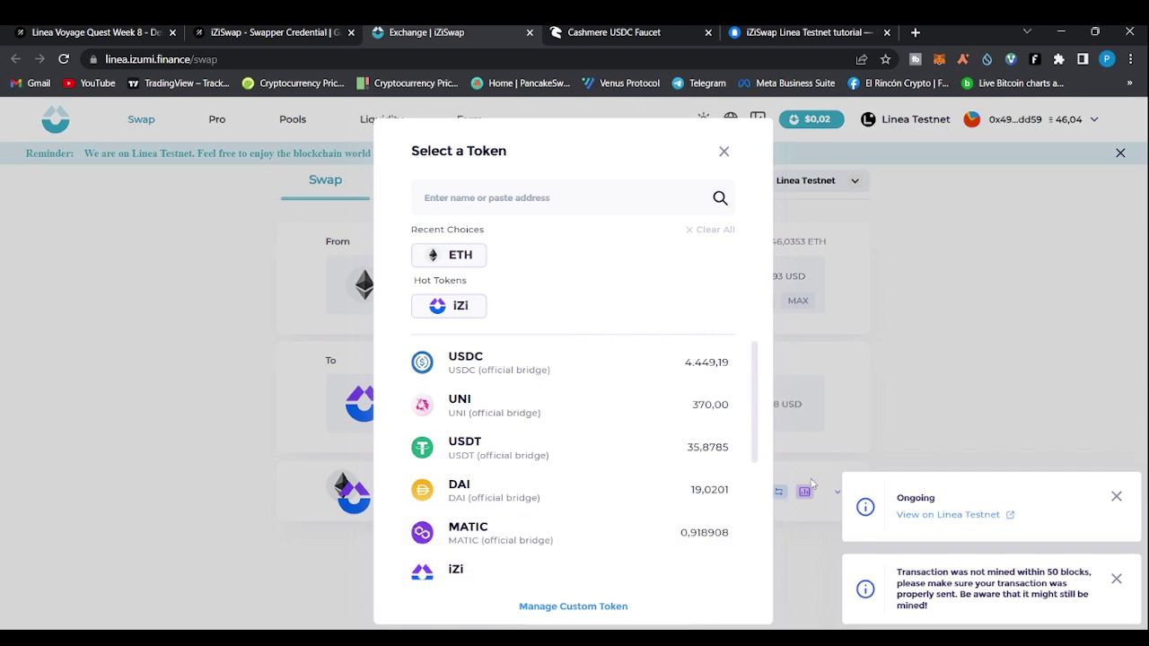
{"action": "left_click", "coordinate": [844, 454]}
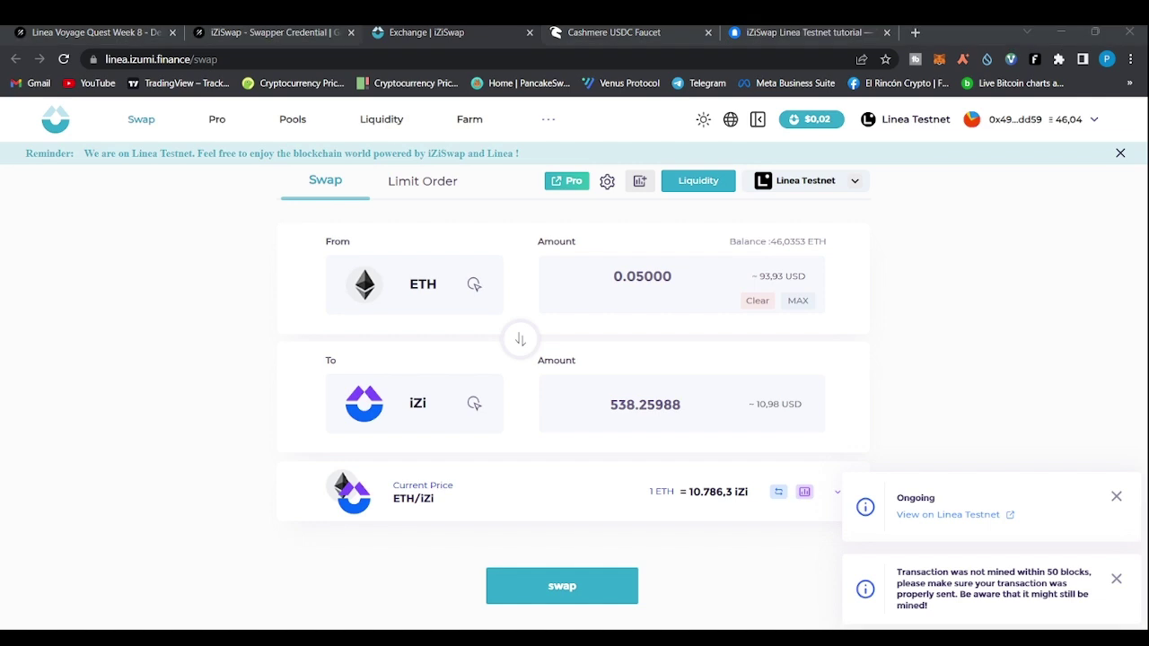
{"action": "scroll", "coordinate": [575, 404], "scroll_direction": "up", "scroll_amount": 1}
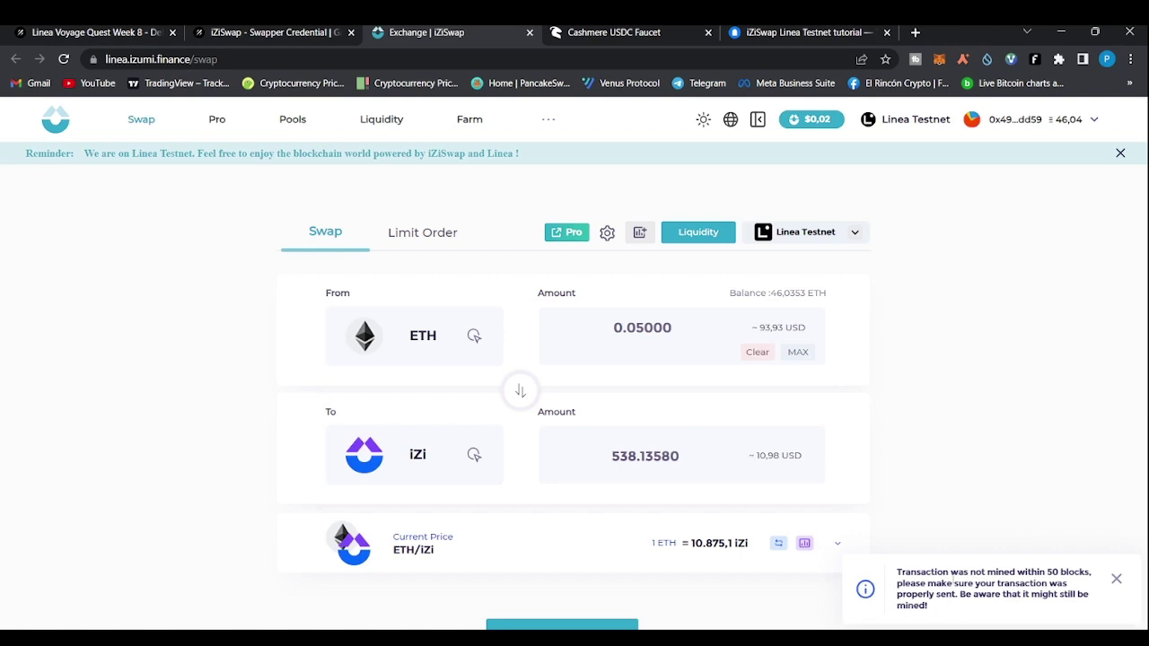
{"action": "left_click", "coordinate": [1116, 581]}
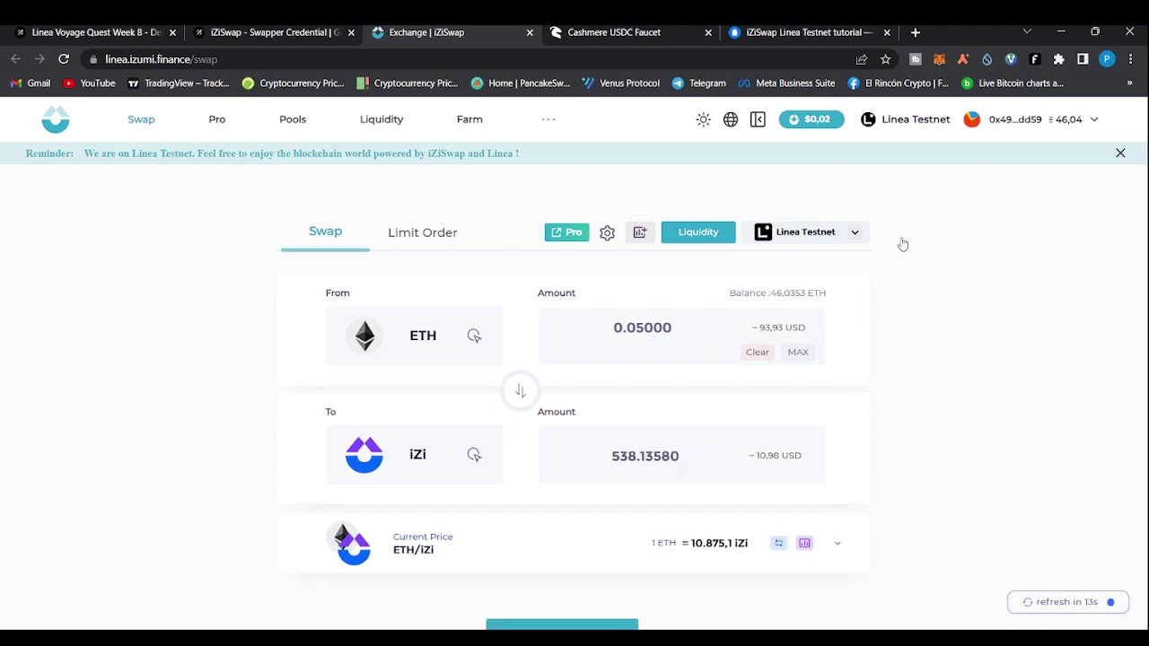
Choose iZi, reverse the pair to sell iZi, check the 538,286 iZi balance, and return to Galxe
{"action": "left_click", "coordinate": [939, 63]}
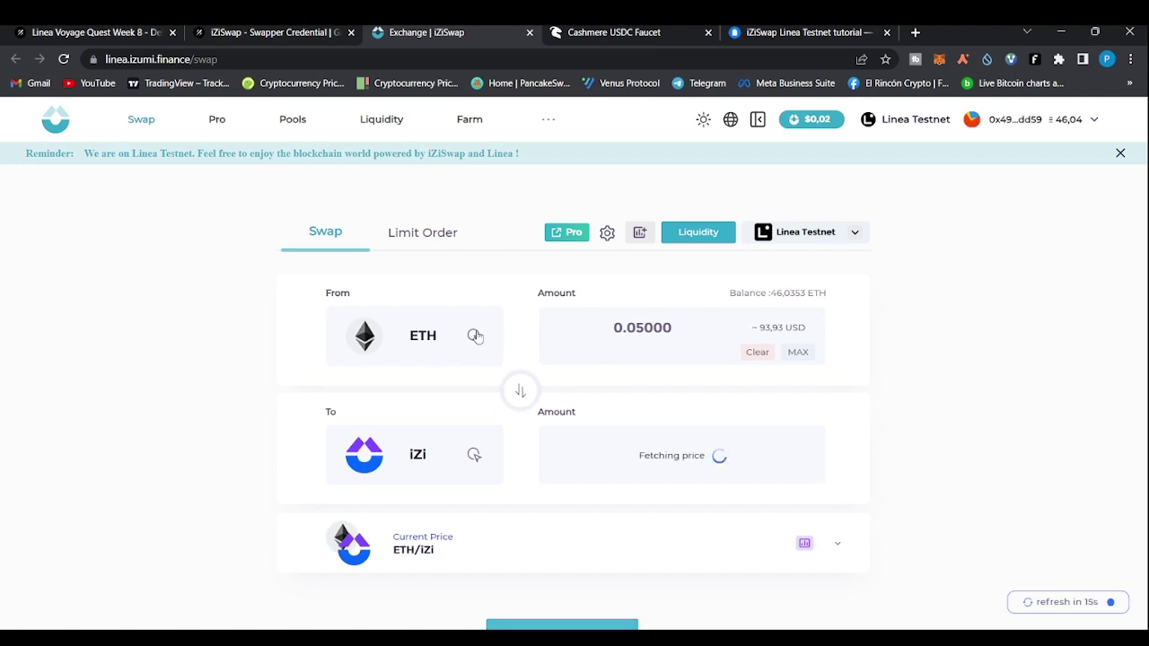
{"action": "left_click", "coordinate": [472, 337]}
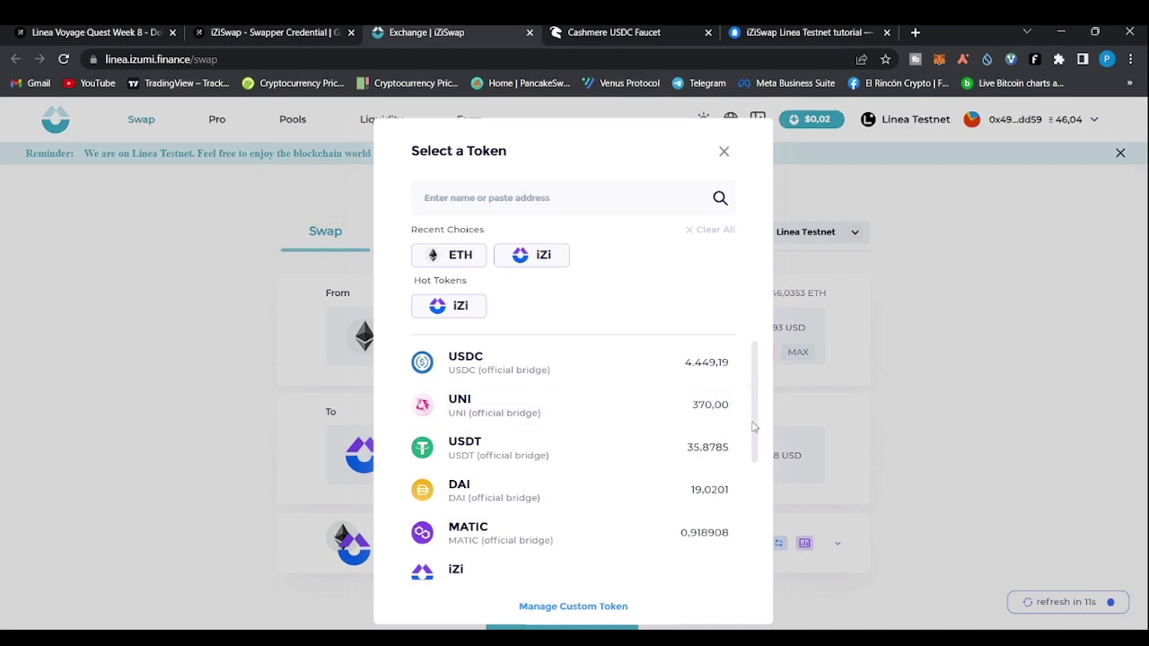
{"action": "left_click_drag", "start_coordinate": [754, 429], "coordinate": [754, 466]}
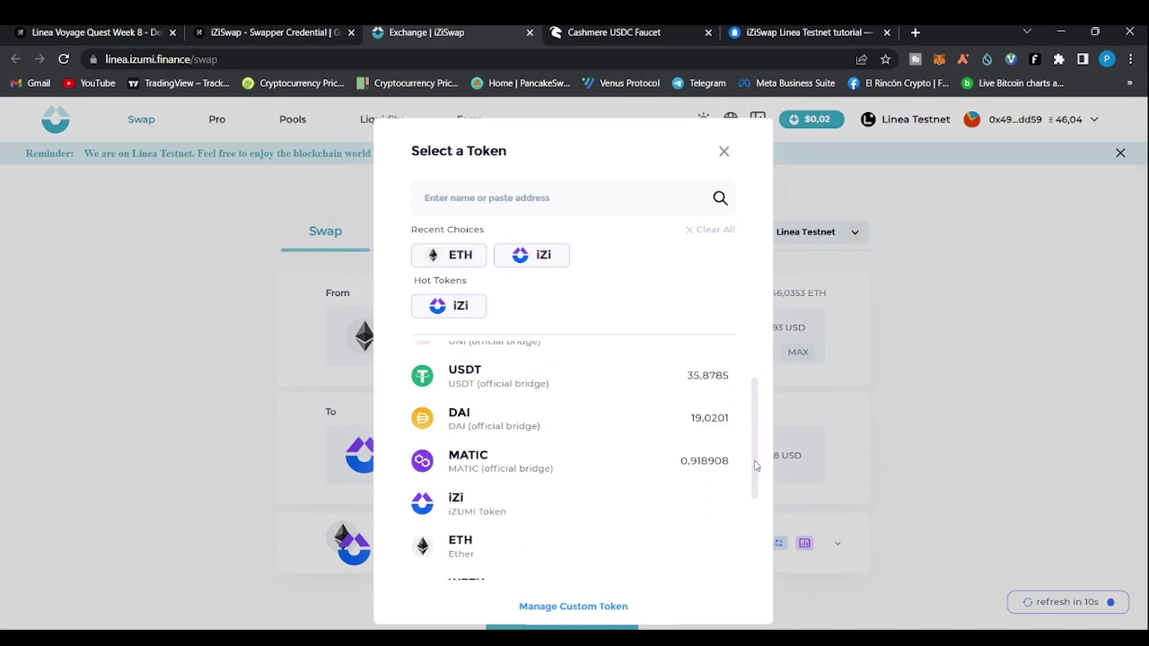
{"action": "left_click", "coordinate": [467, 509]}
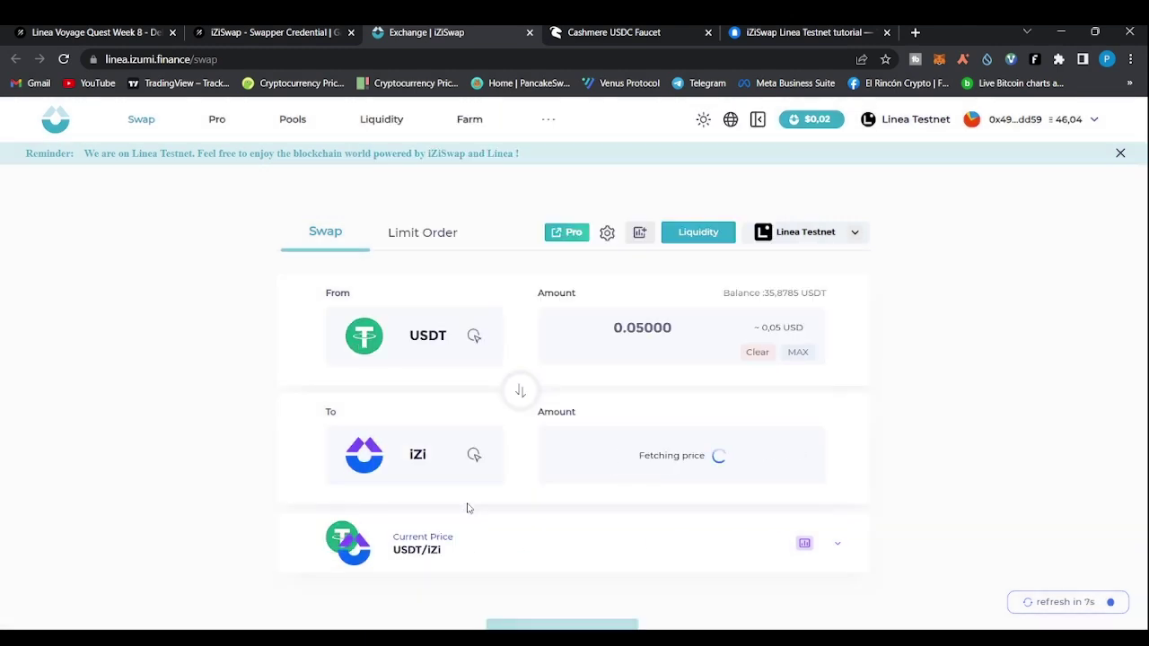
{"action": "left_click", "coordinate": [521, 391]}
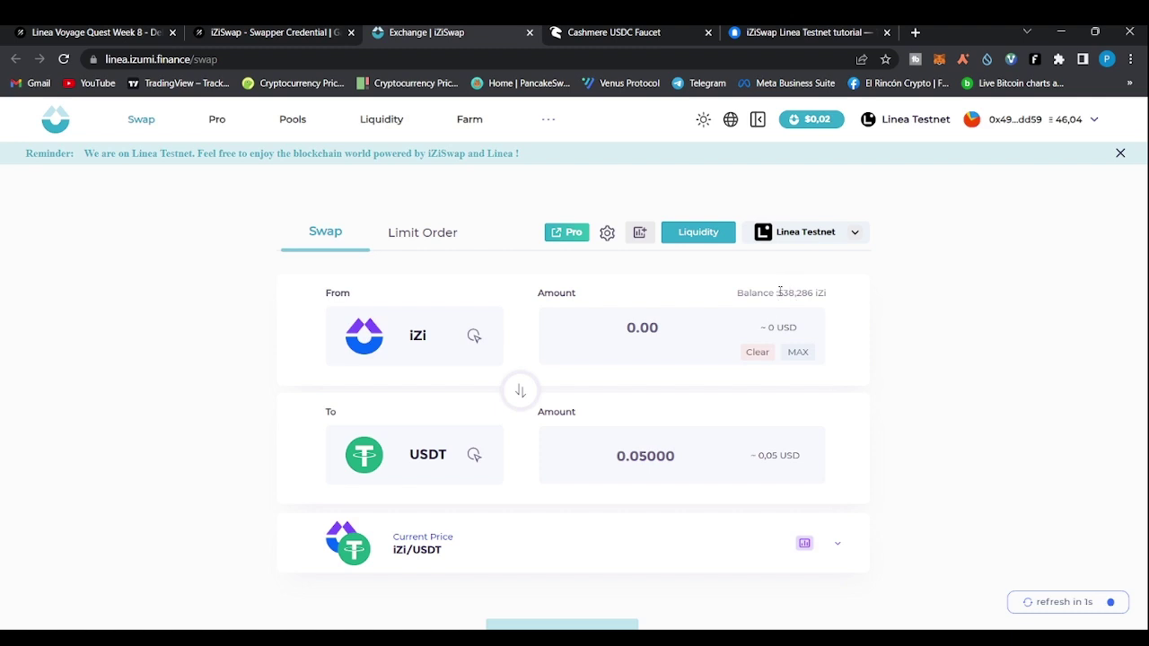
{"action": "left_click_drag", "start_coordinate": [772, 292], "coordinate": [833, 296]}
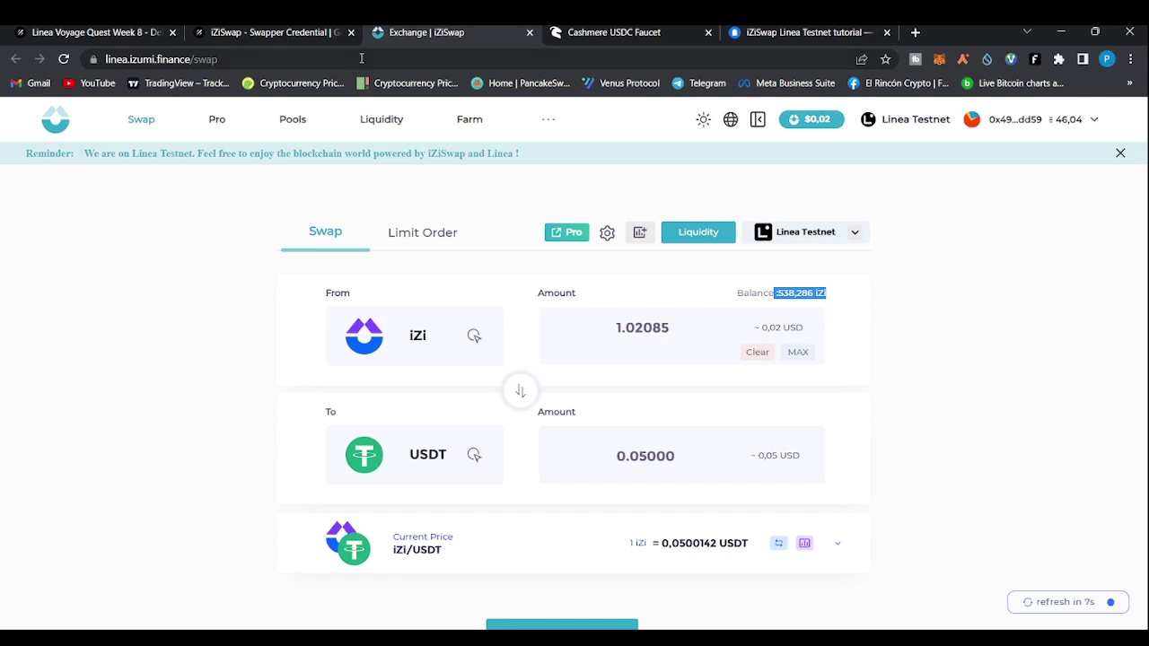
{"action": "left_click", "coordinate": [271, 258]}
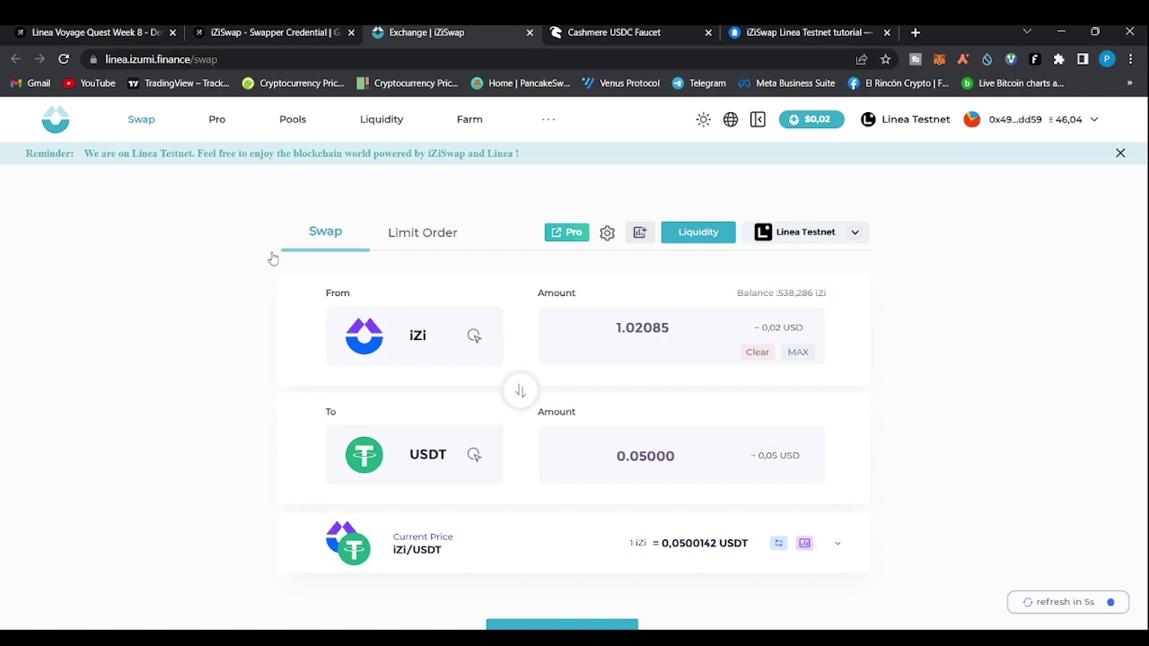
{"action": "left_click", "coordinate": [99, 31]}
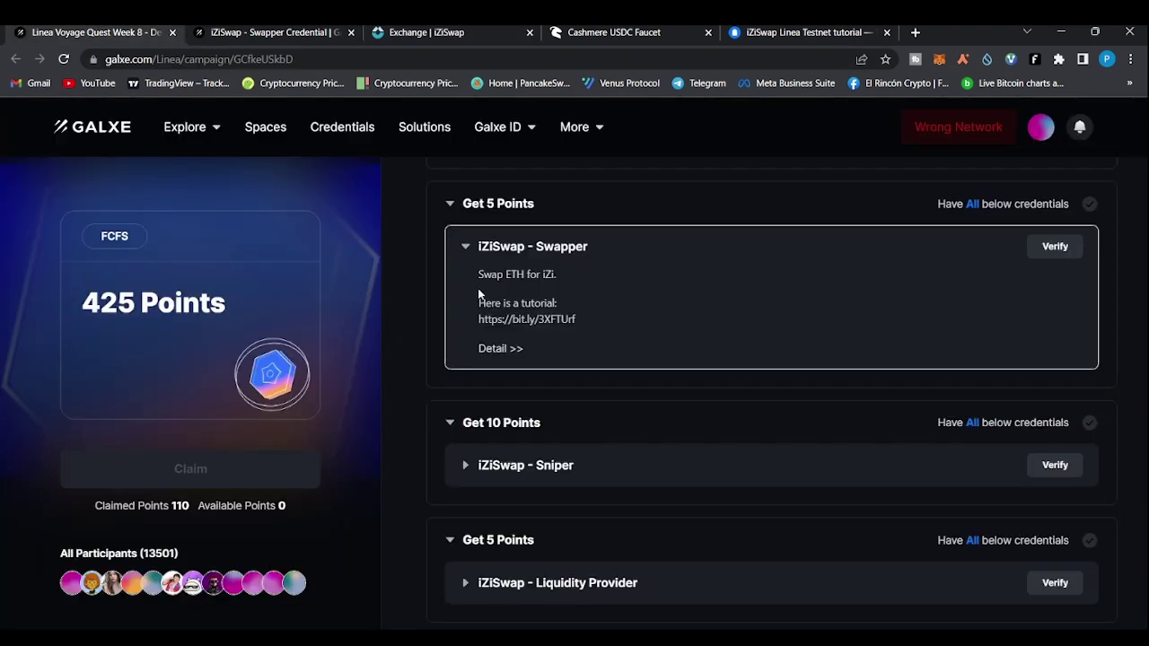
Verify 'iZiSwap - Swapper', getting the 1004 curator-update error, and scroll down to 'iZiSwap - Sniper'
{"action": "left_click", "coordinate": [1055, 253]}
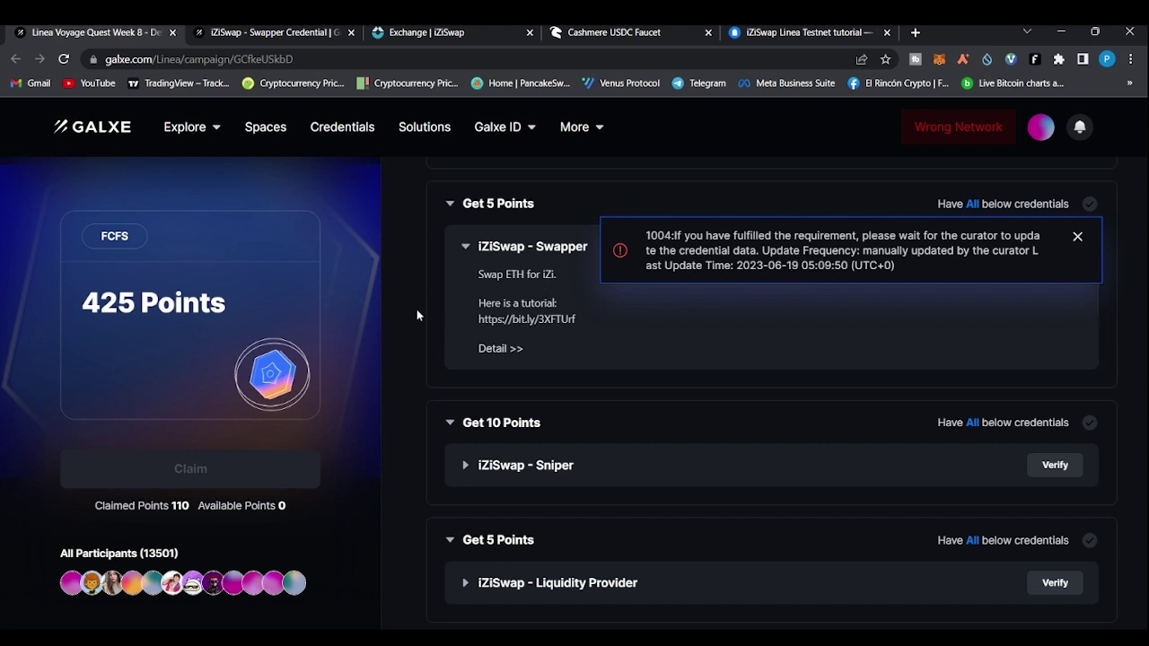
{"action": "scroll", "coordinate": [417, 309], "scroll_direction": "down", "scroll_amount": 1}
{"action": "scroll", "coordinate": [415, 342], "scroll_direction": "down", "scroll_amount": 1}
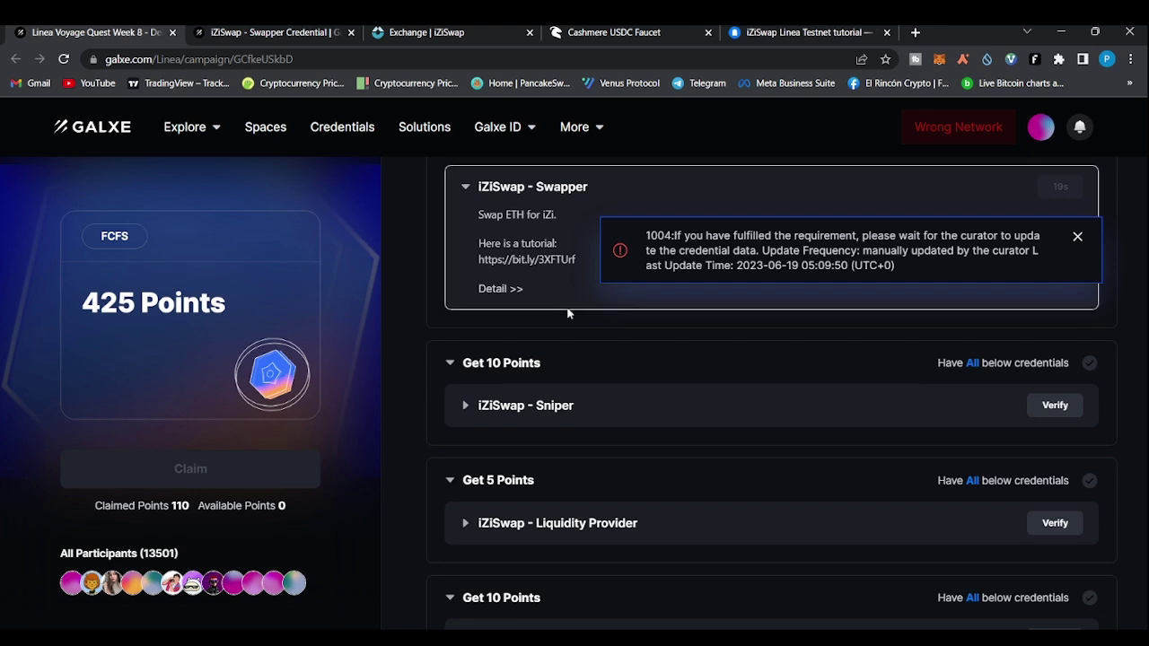
{"action": "scroll", "coordinate": [751, 361], "scroll_direction": "down", "scroll_amount": 3}
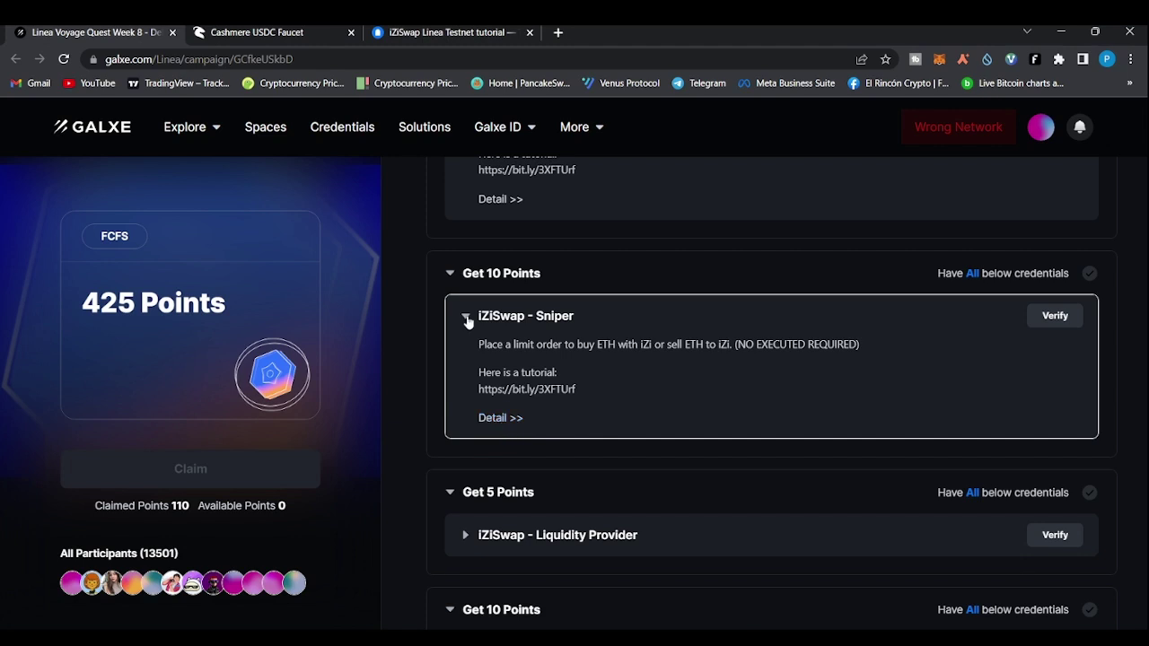
Review the Sniper credential's iZi-ETH limit order requirement and follow the linea.izumi.finance/limit link
{"action": "left_click", "coordinate": [500, 420]}
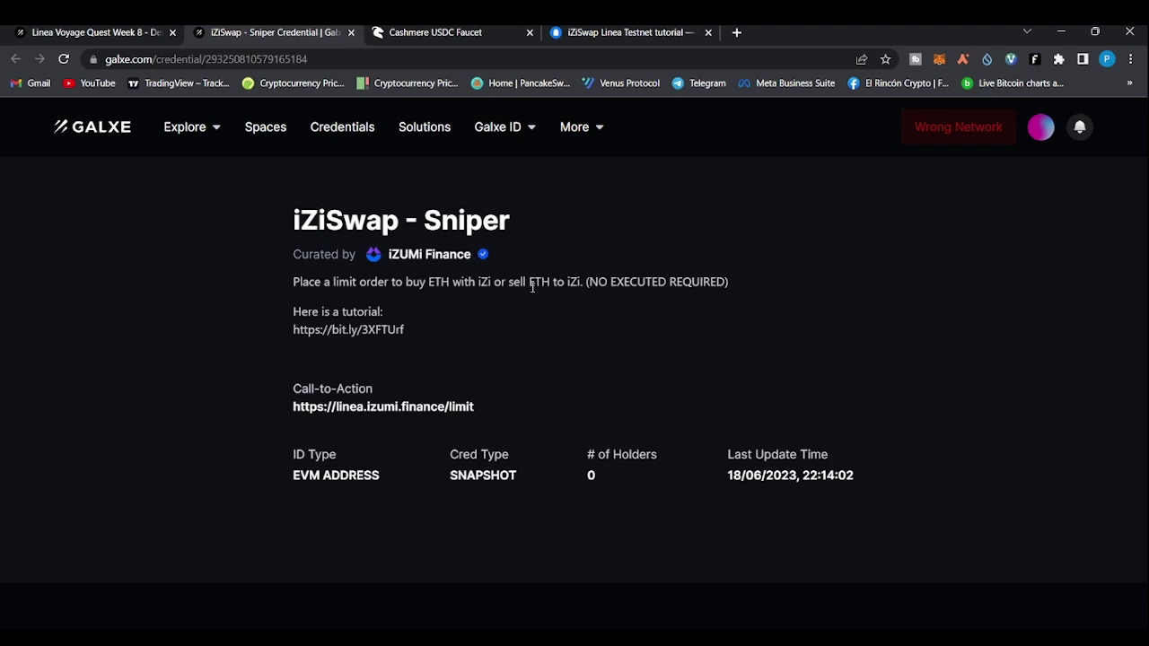
{"action": "left_click_drag", "start_coordinate": [531, 283], "coordinate": [597, 282]}
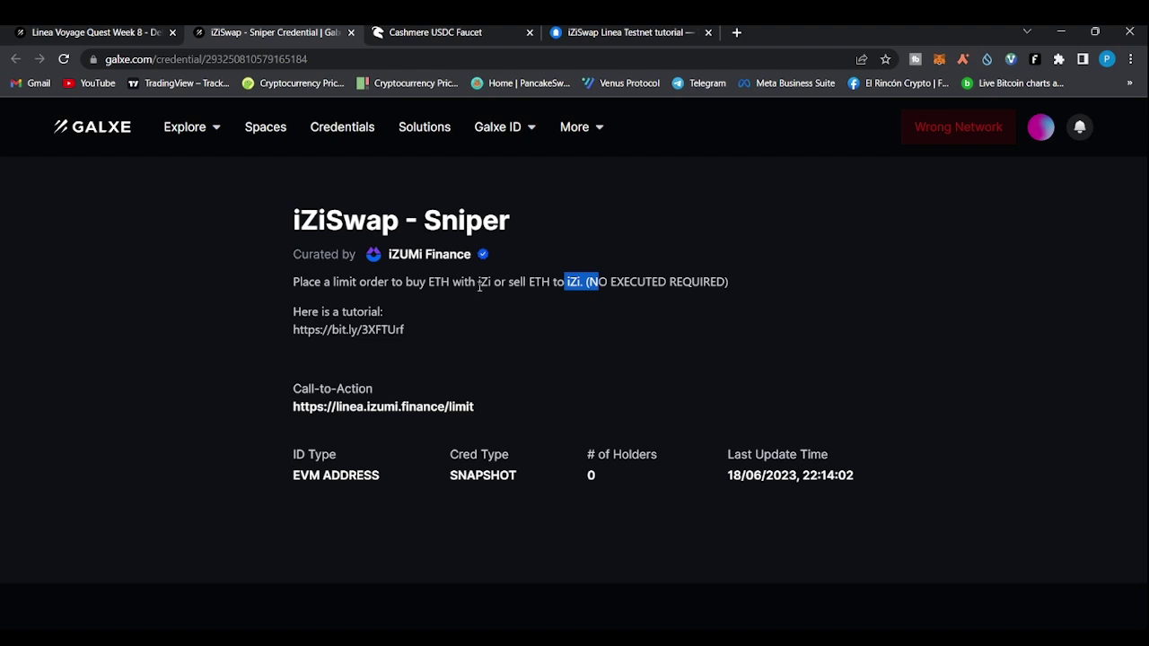
{"action": "left_click_drag", "start_coordinate": [480, 283], "coordinate": [542, 283]}
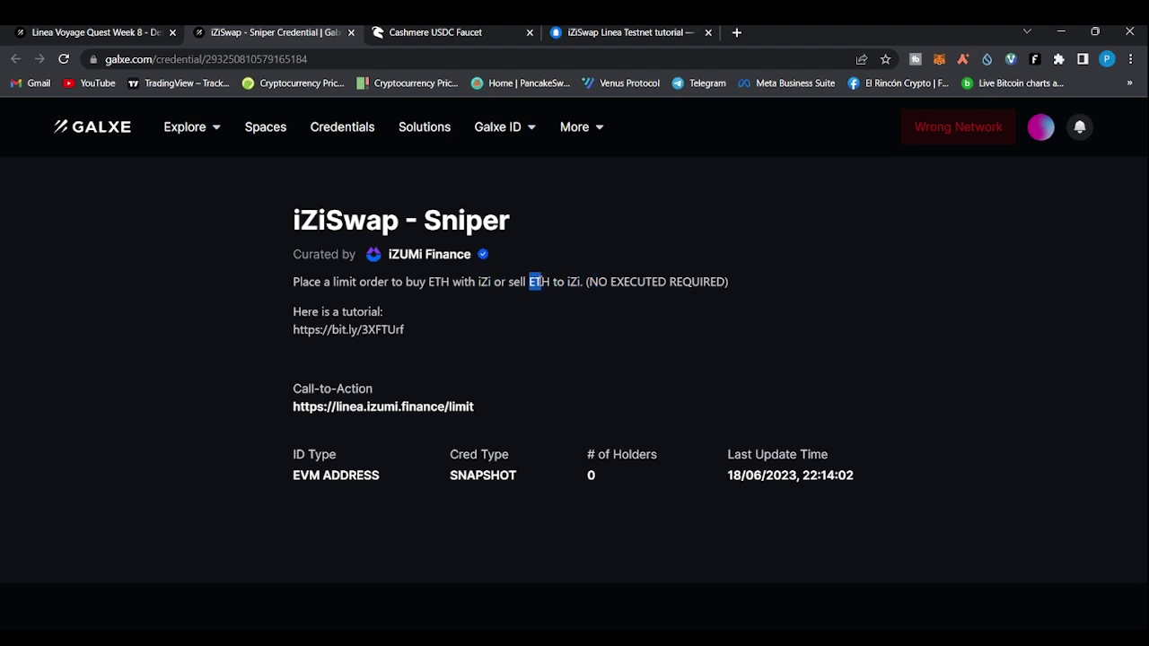
{"action": "left_click_drag", "start_coordinate": [429, 281], "coordinate": [456, 281]}
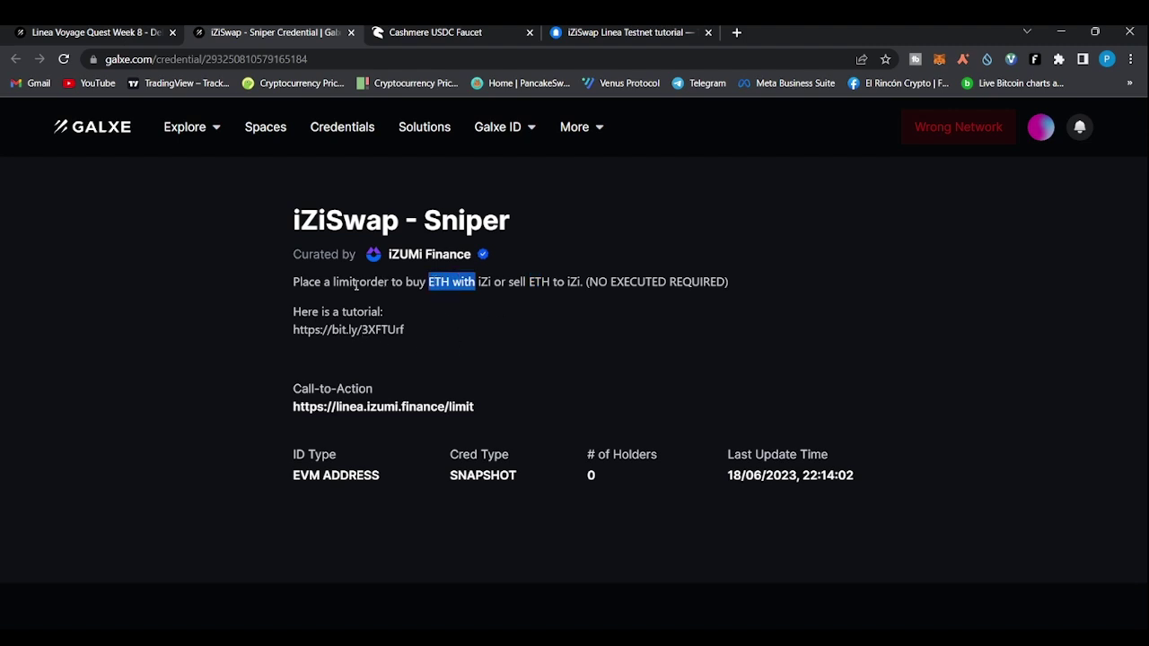
{"action": "left_click_drag", "start_coordinate": [309, 282], "coordinate": [360, 282]}
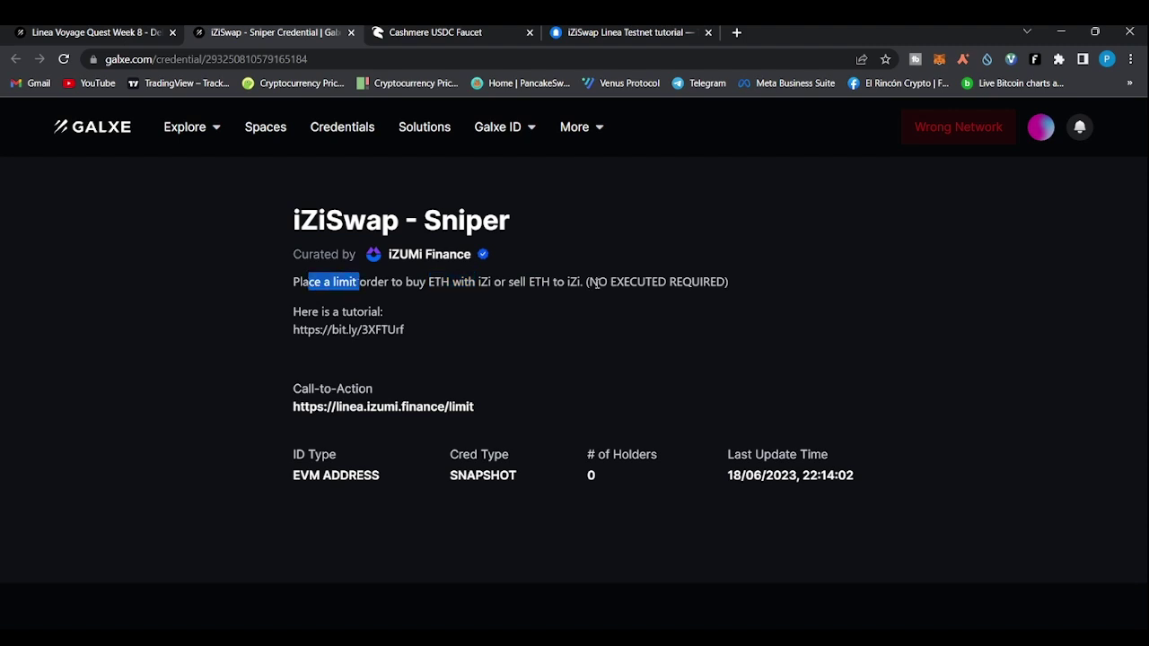
{"action": "left_click_drag", "start_coordinate": [597, 282], "coordinate": [727, 283]}
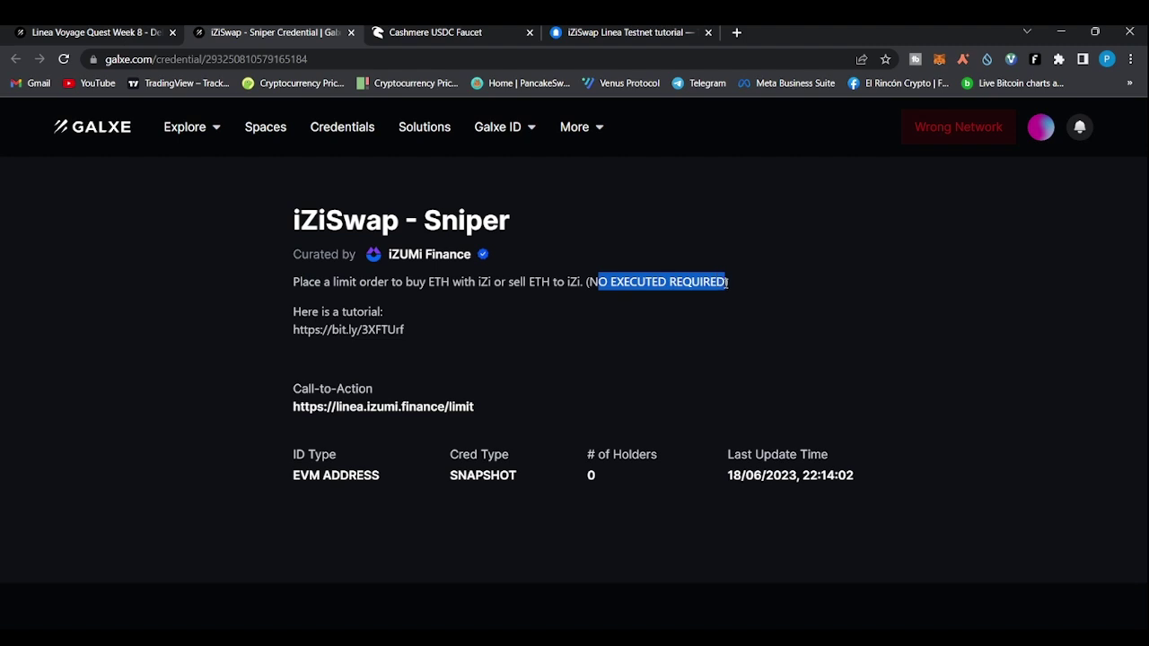
{"action": "left_click", "coordinate": [609, 298]}
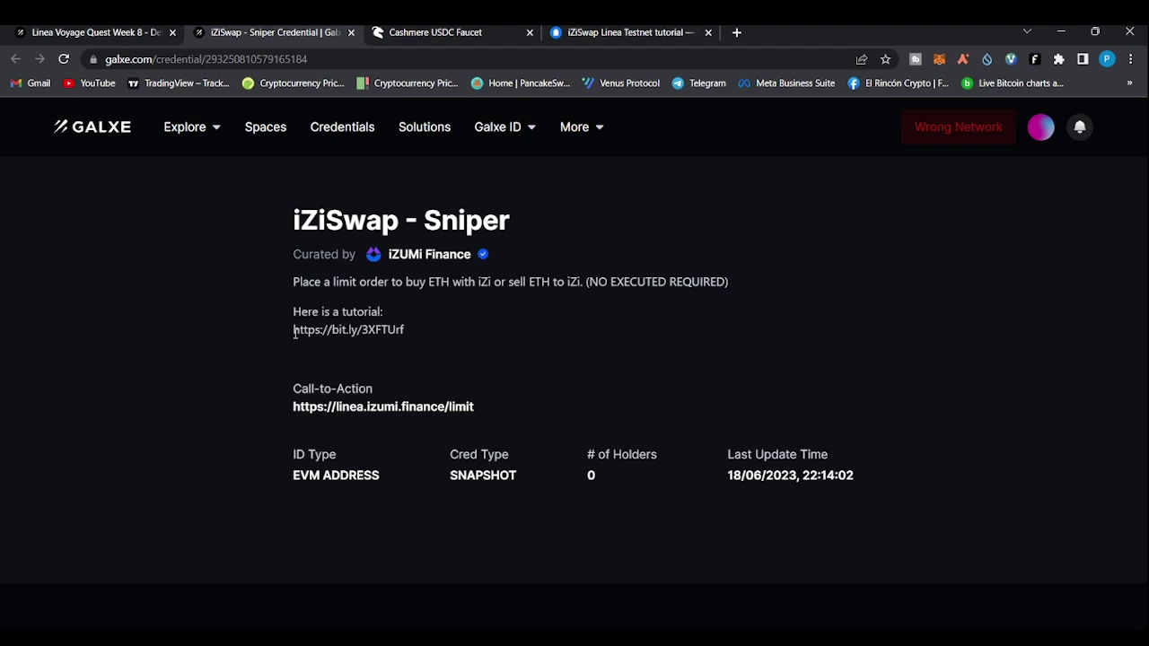
{"action": "left_click", "coordinate": [378, 410]}
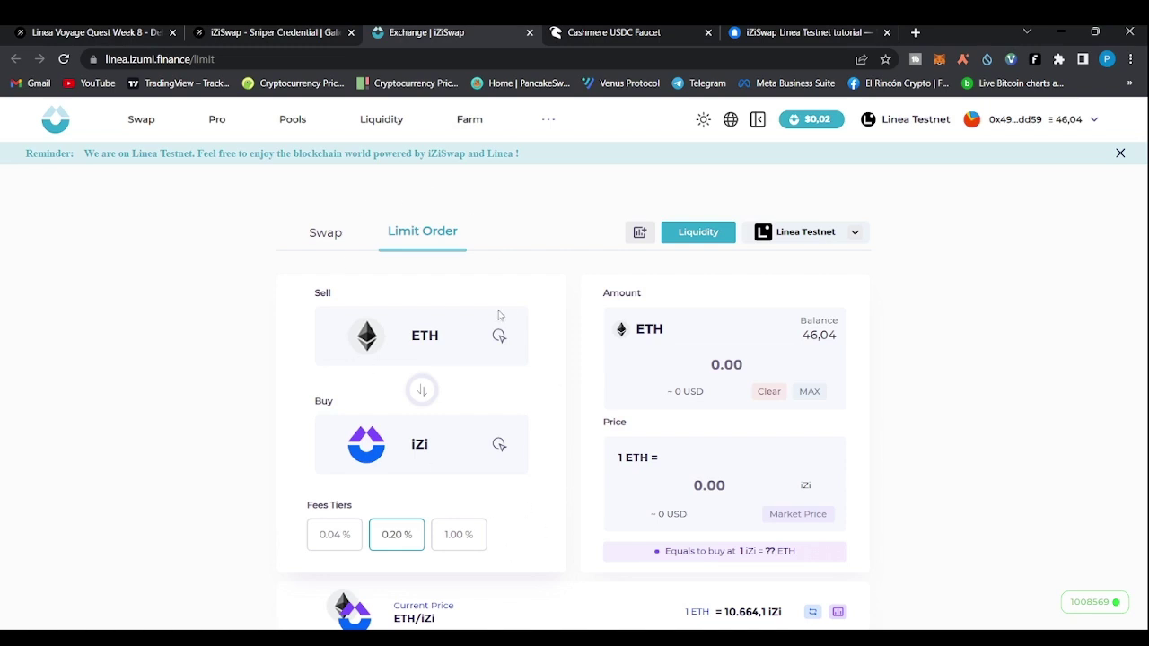
Set up a limit order selling the full 538.28562 iZi balance for ETH at the 0.20% fee tier
{"action": "left_click", "coordinate": [334, 232]}
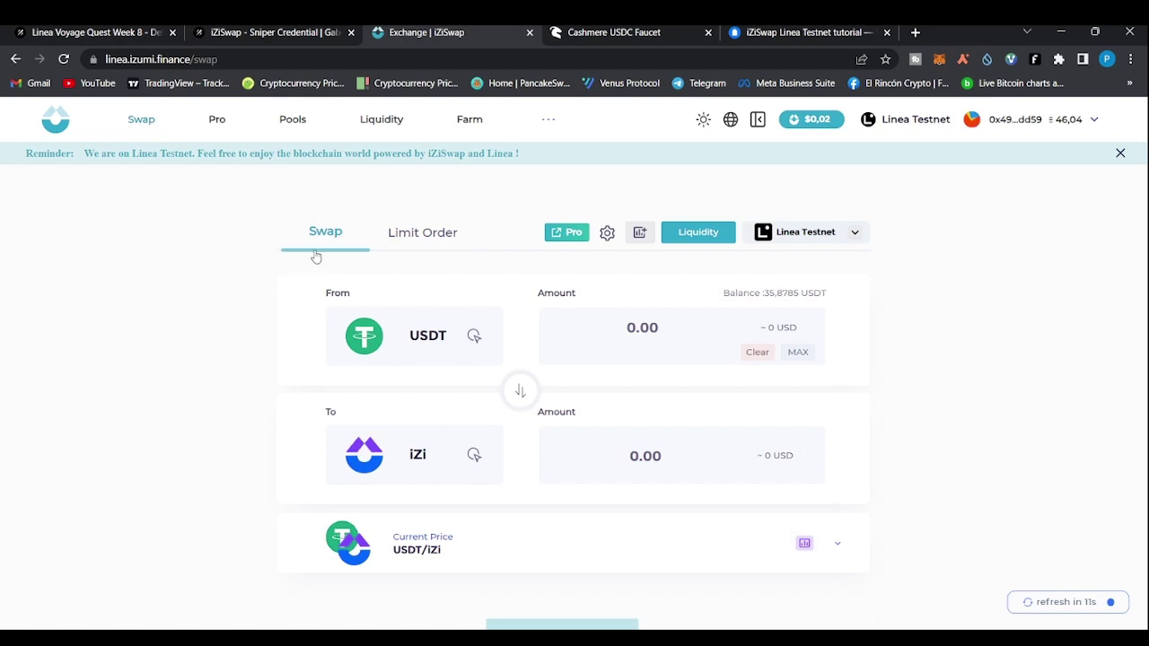
{"action": "left_click", "coordinate": [432, 240]}
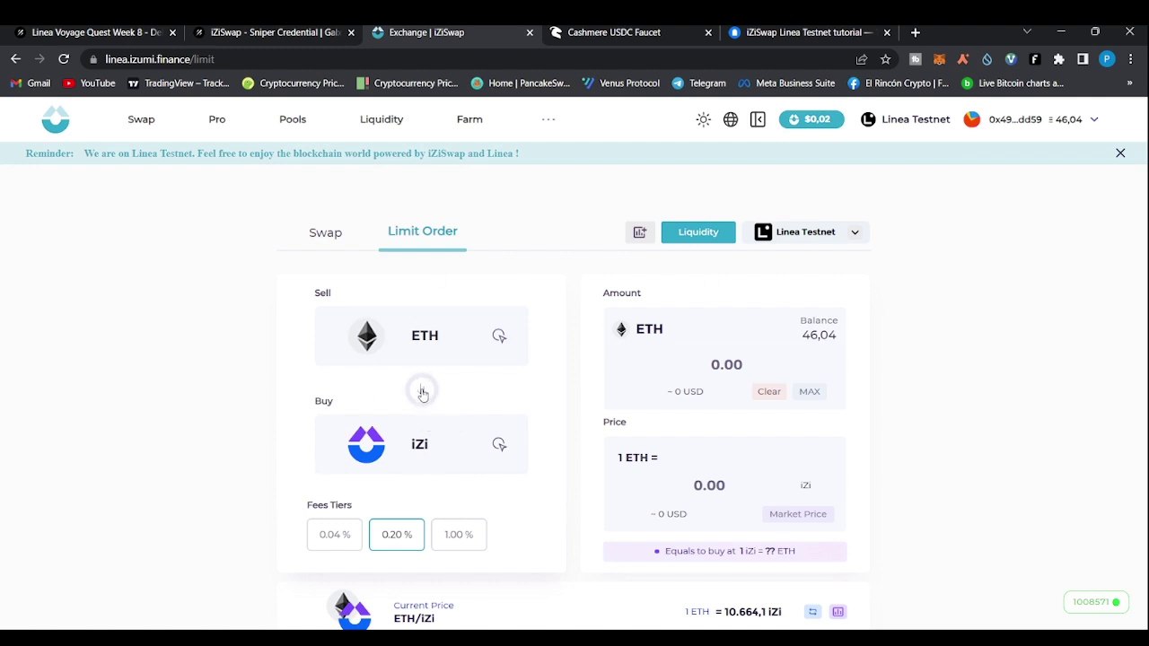
{"action": "left_click", "coordinate": [422, 392]}
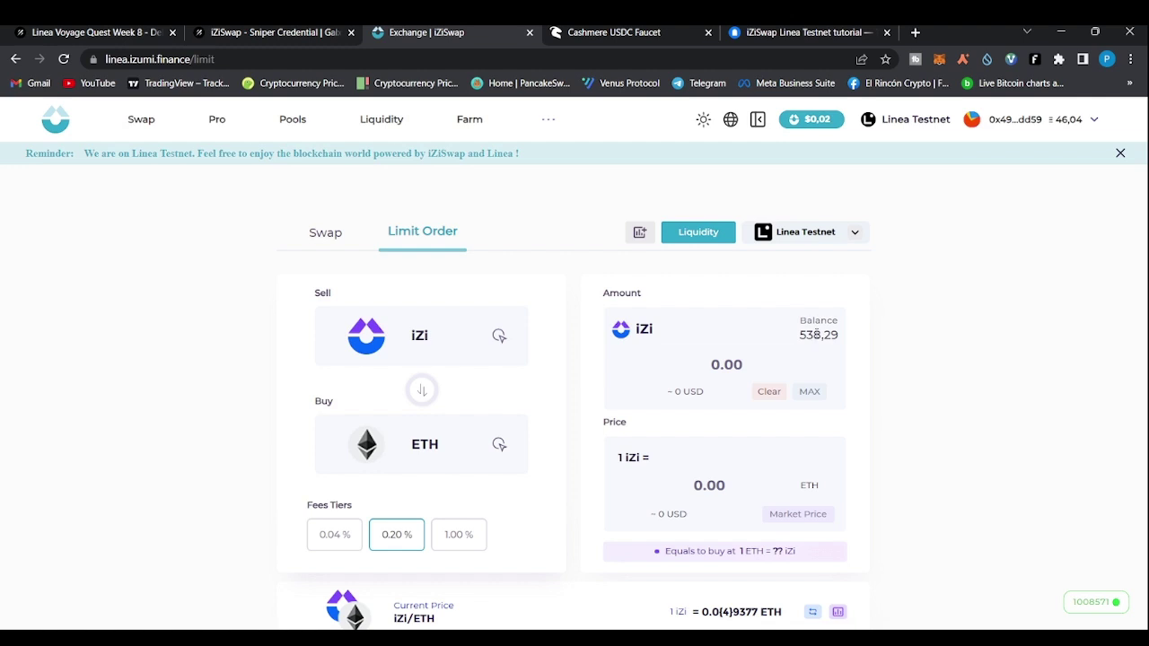
{"action": "left_click", "coordinate": [804, 392]}
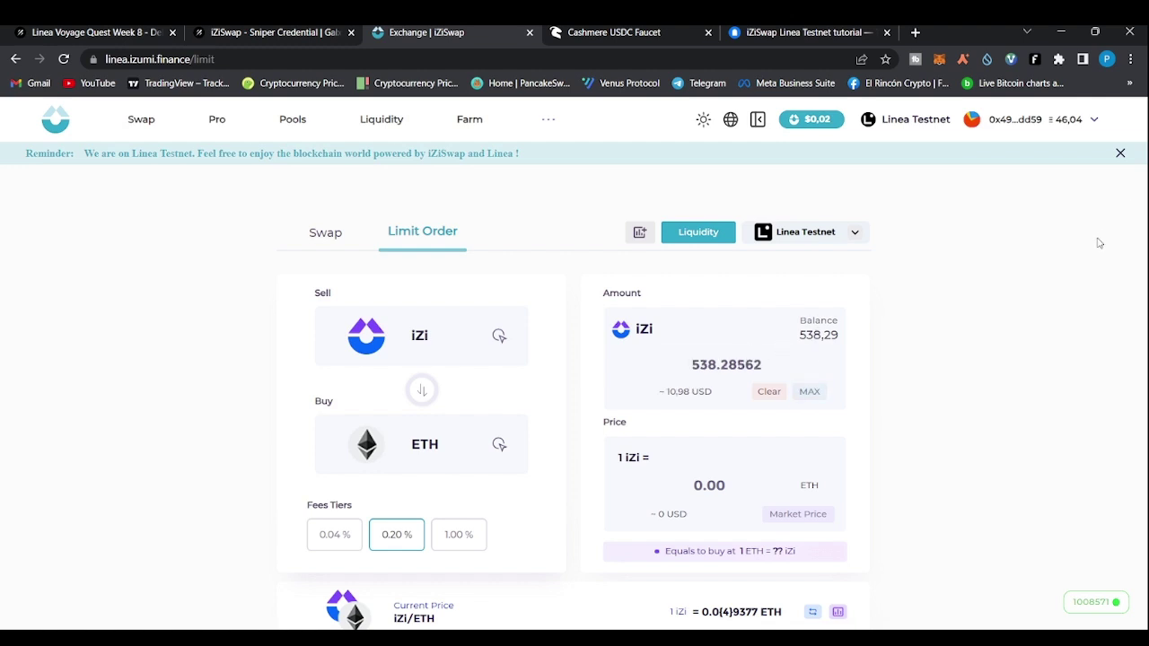
{"action": "scroll", "coordinate": [310, 323], "scroll_direction": "down", "scroll_amount": 1}
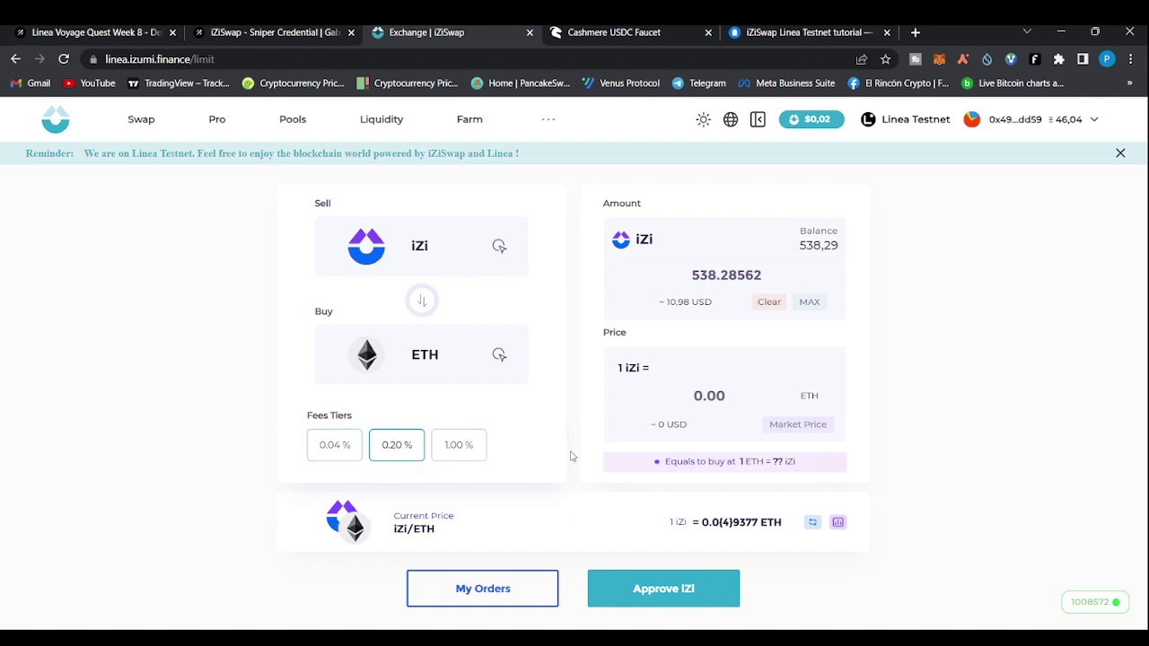
Try twice to place the iZi→ETH limit order; both attempts fail with invalid BigNumber errors
{"action": "scroll", "coordinate": [574, 458], "scroll_direction": "down", "scroll_amount": 1}
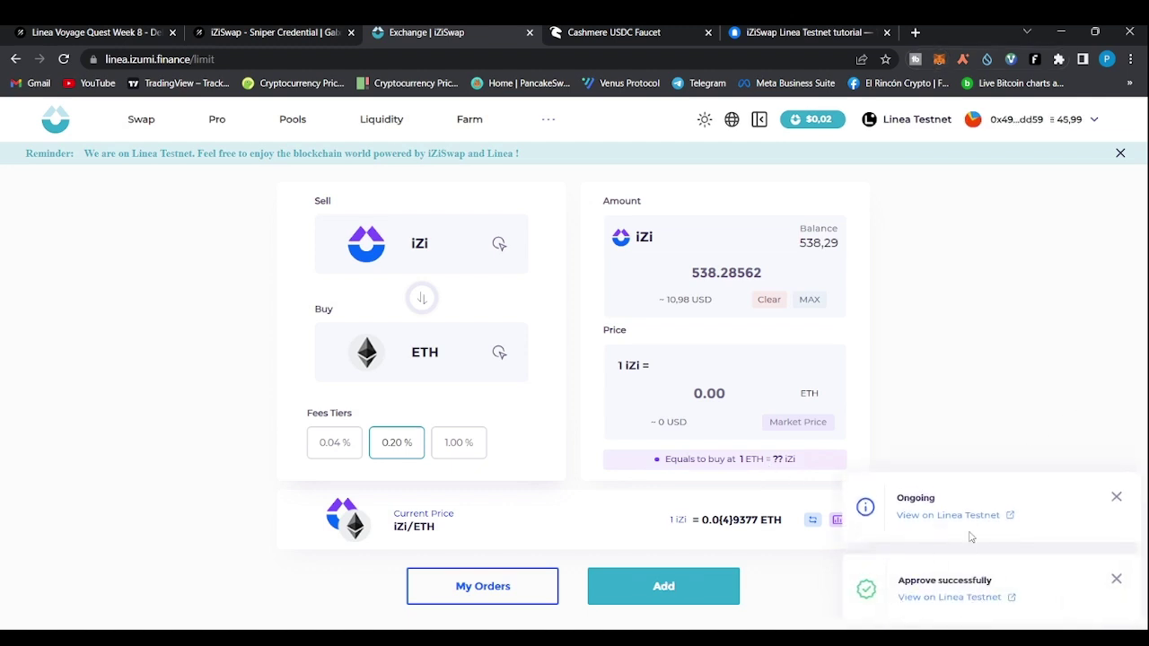
{"action": "left_click", "coordinate": [671, 588]}
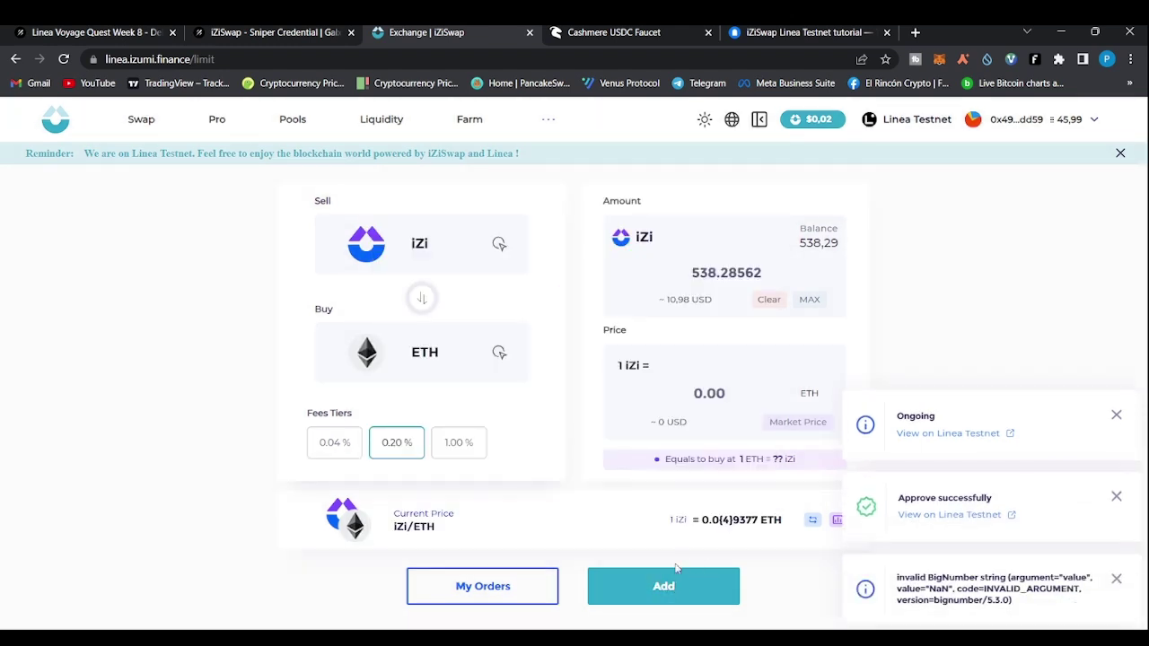
{"action": "left_click", "coordinate": [675, 576]}
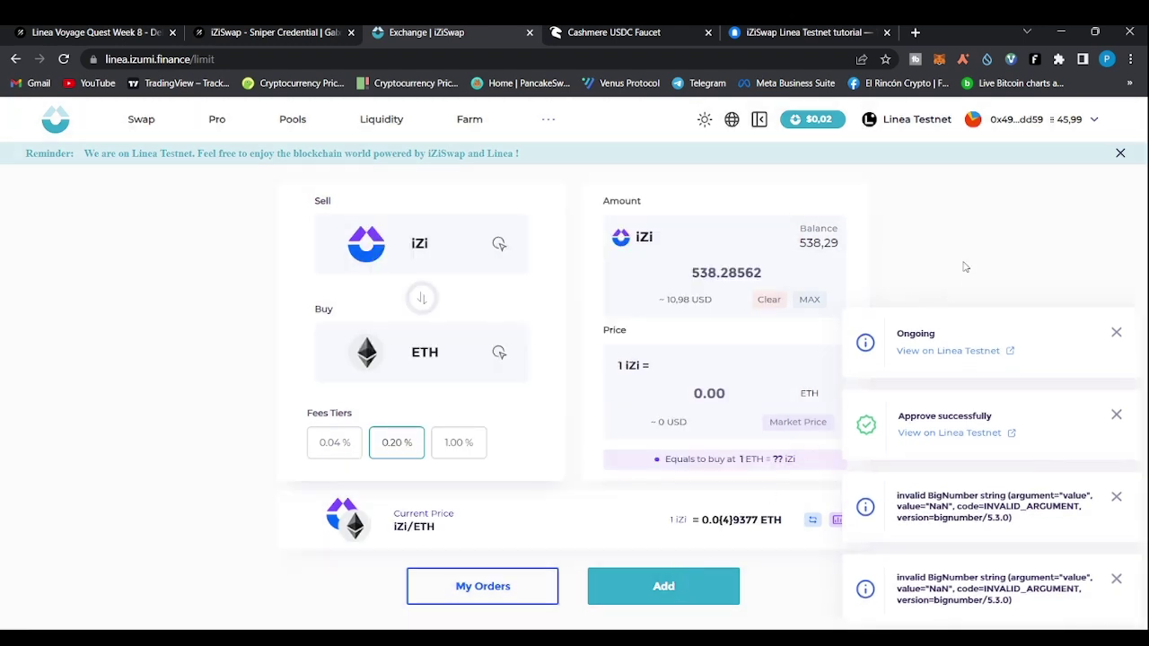
Clear the accidental highlight on the balance and reload the limit order page
{"action": "left_click_drag", "start_coordinate": [1138, 184], "coordinate": [964, 243]}
{"action": "left_click", "coordinate": [1038, 243]}
{"action": "left_click", "coordinate": [63, 59]}
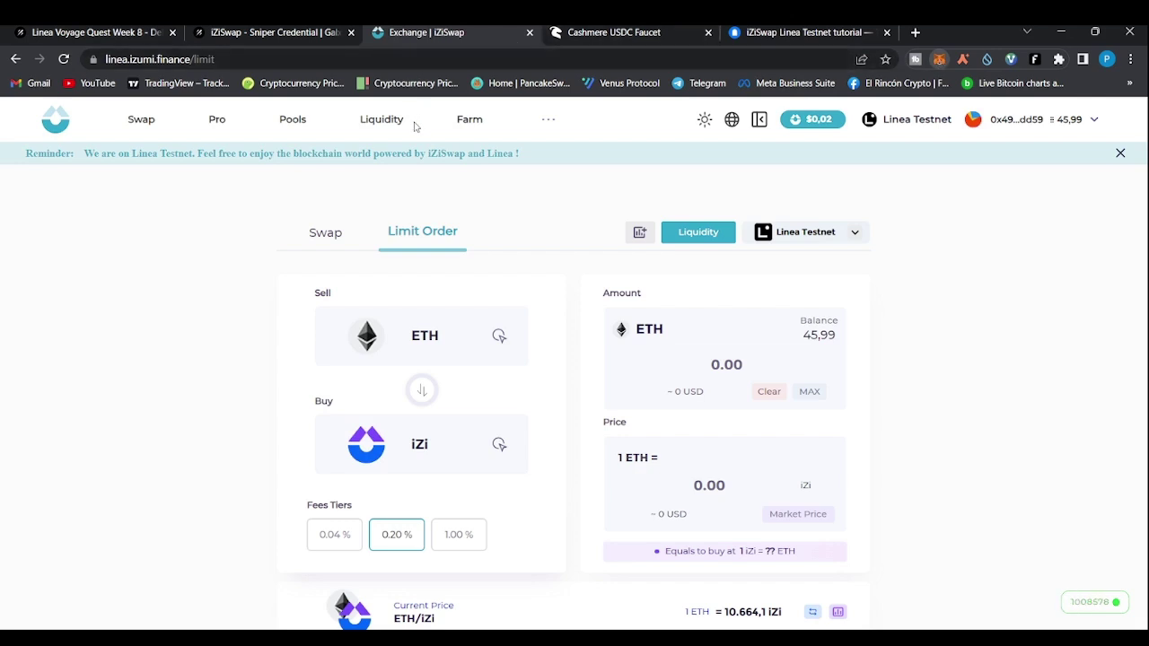
Re-enter the full 538.28562 iZi sell amount for ETH and retry placing the order
{"action": "scroll", "coordinate": [231, 246], "scroll_direction": "down", "scroll_amount": 1}
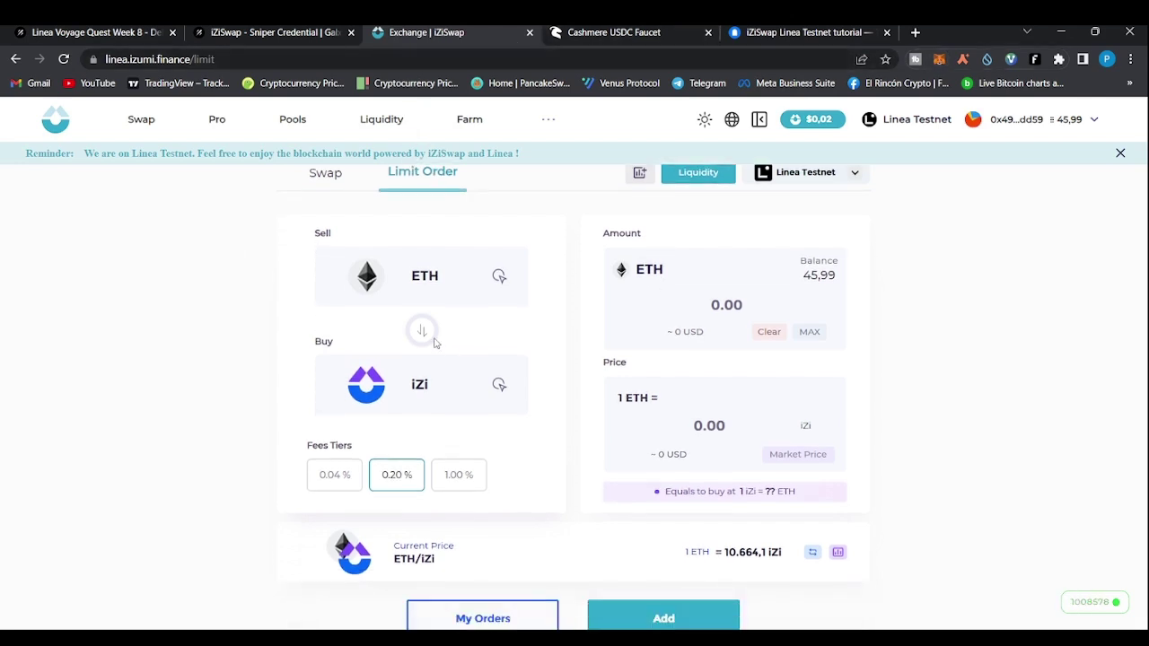
{"action": "left_click", "coordinate": [421, 335]}
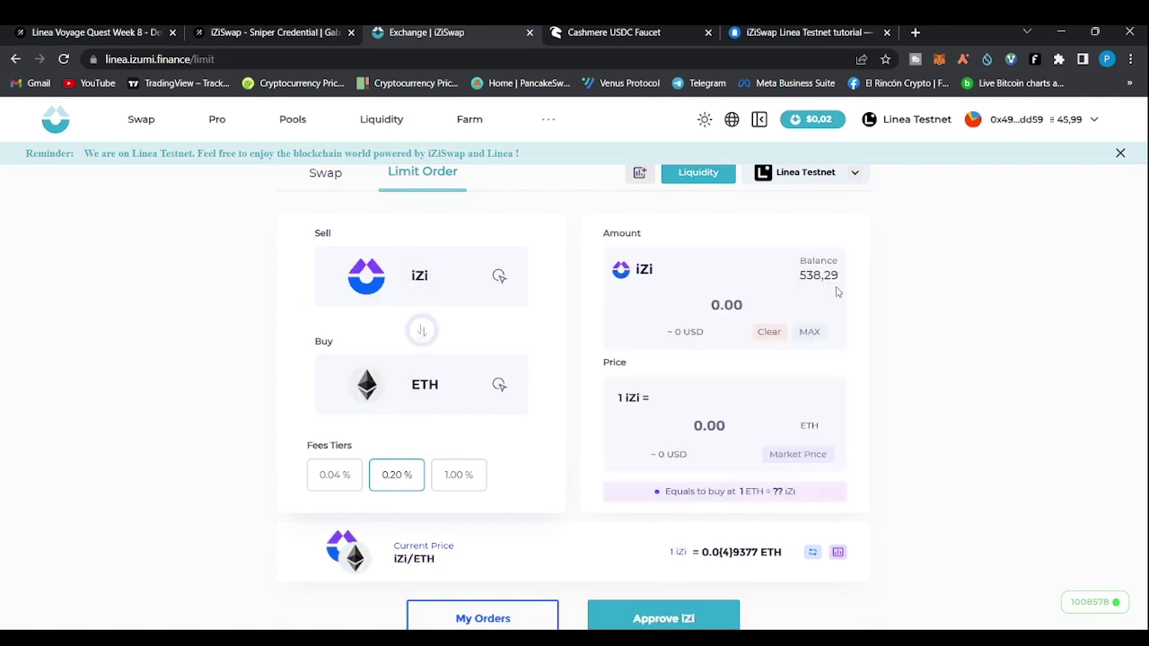
{"action": "left_click", "coordinate": [810, 333]}
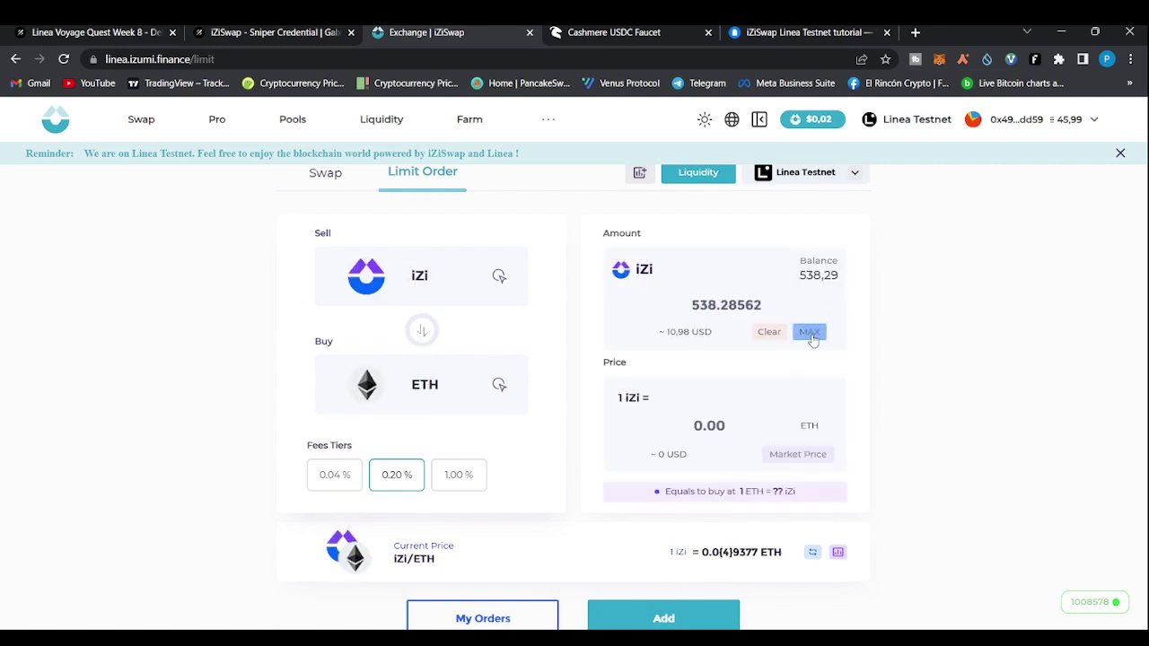
{"action": "scroll", "coordinate": [812, 339], "scroll_direction": "down", "scroll_amount": 1}
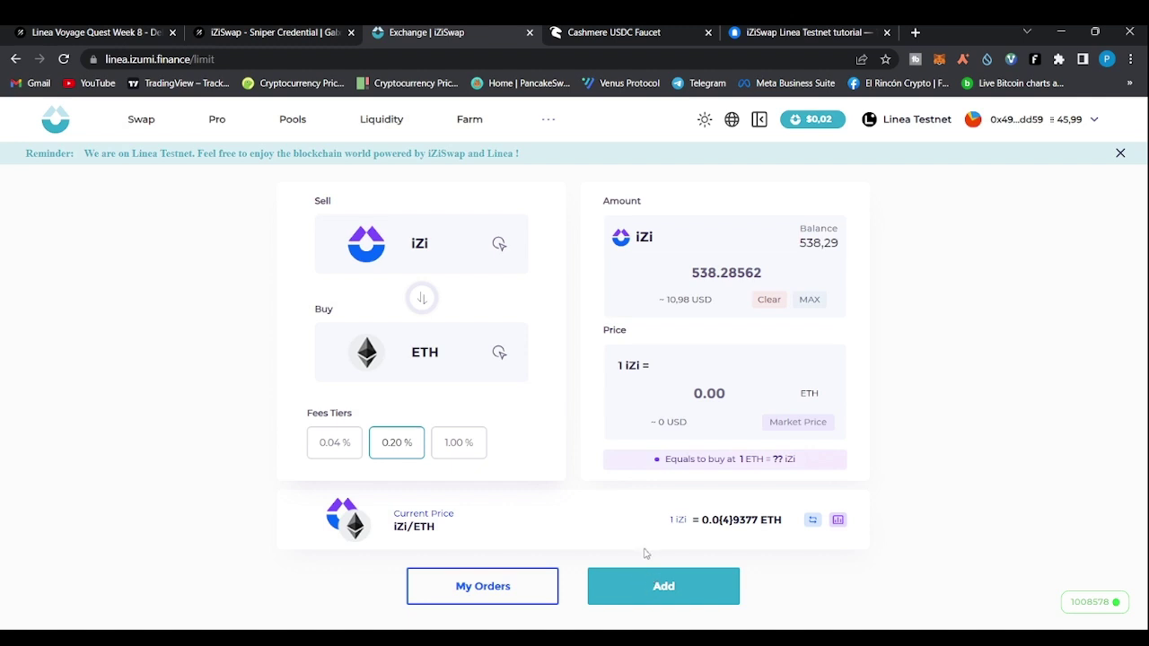
{"action": "left_click", "coordinate": [682, 588]}
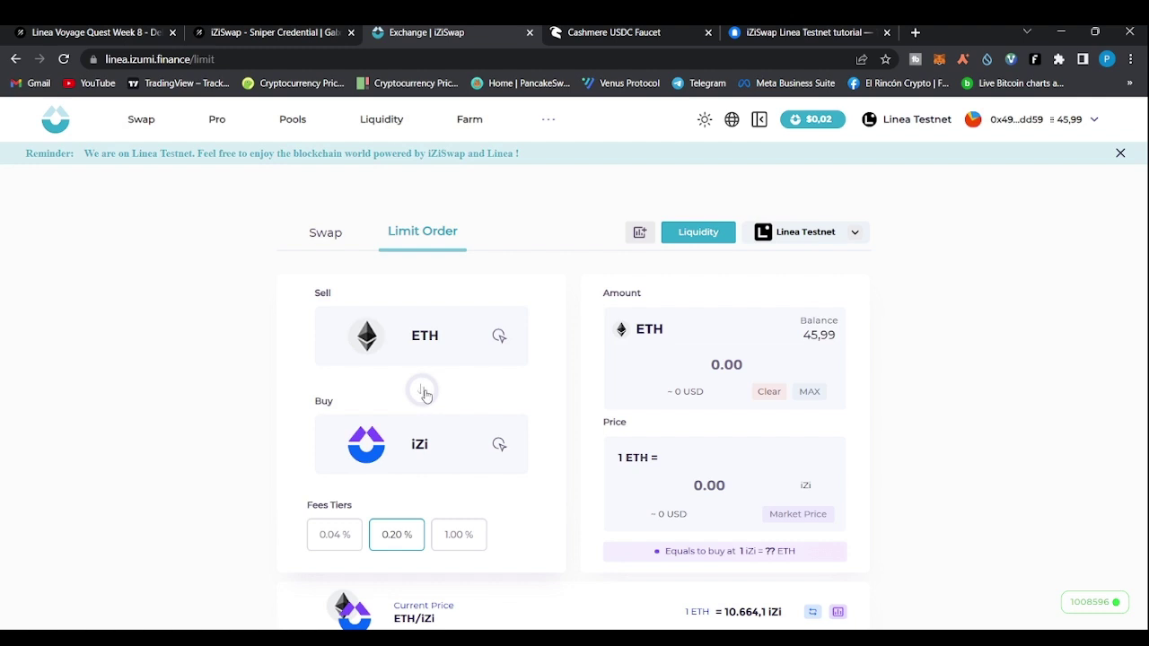
Sell 538.28562 iZi at market price 0.0000937727481 ETH and submit the order for signature
{"action": "left_click", "coordinate": [422, 391]}
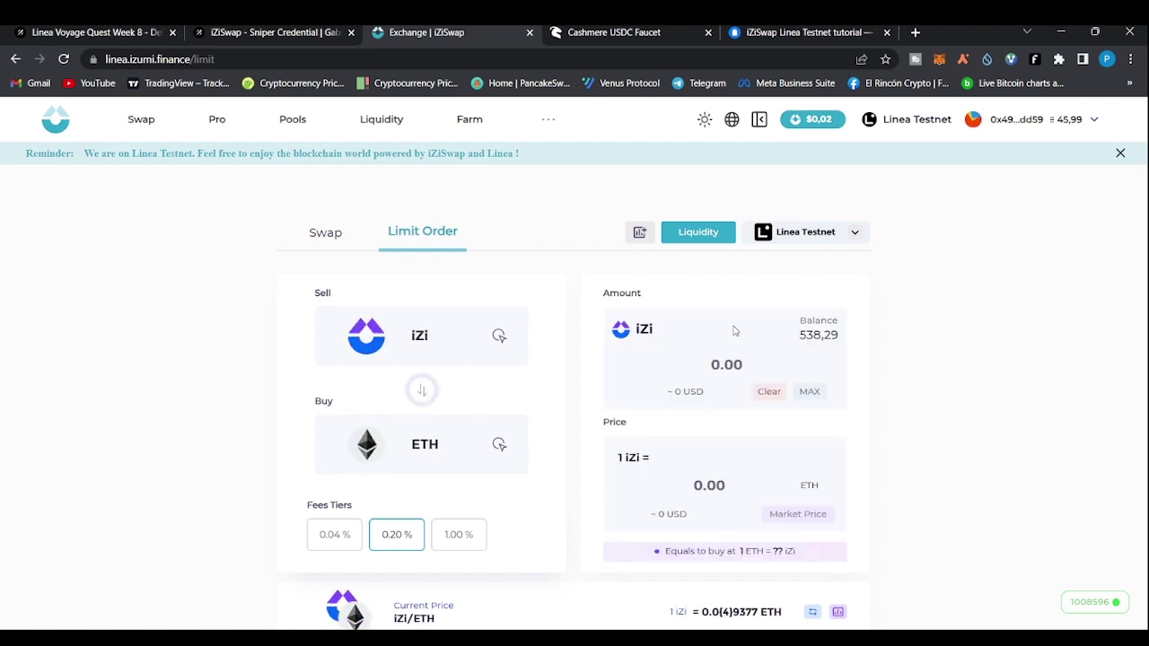
{"action": "left_click", "coordinate": [727, 364]}
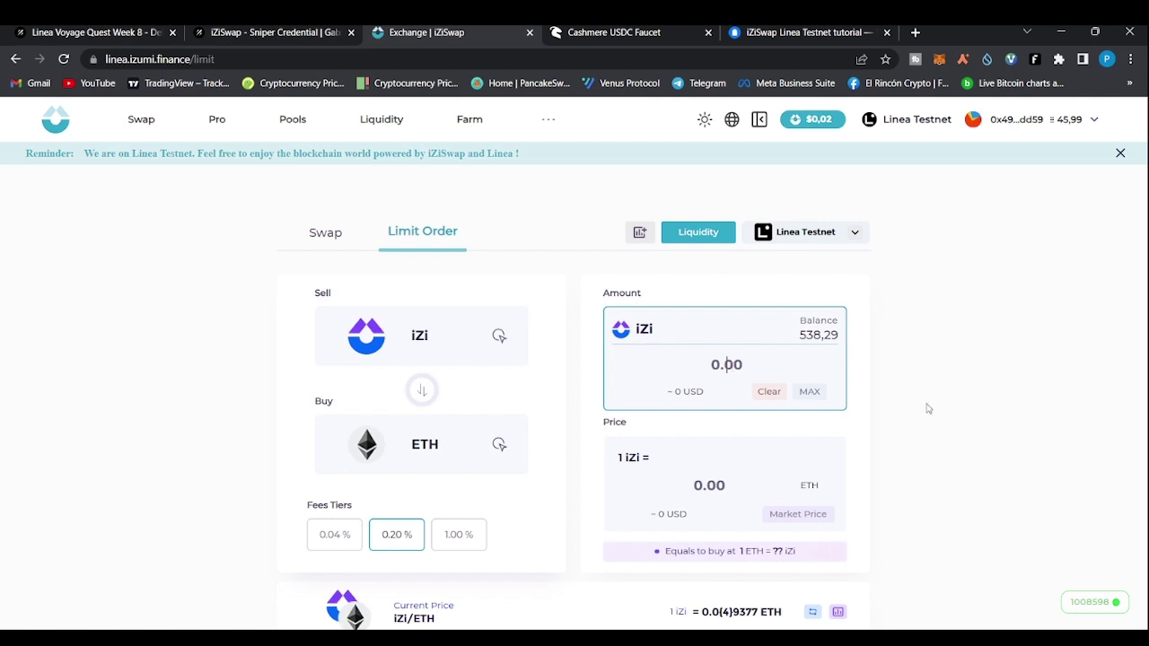
{"action": "left_click", "coordinate": [810, 391]}
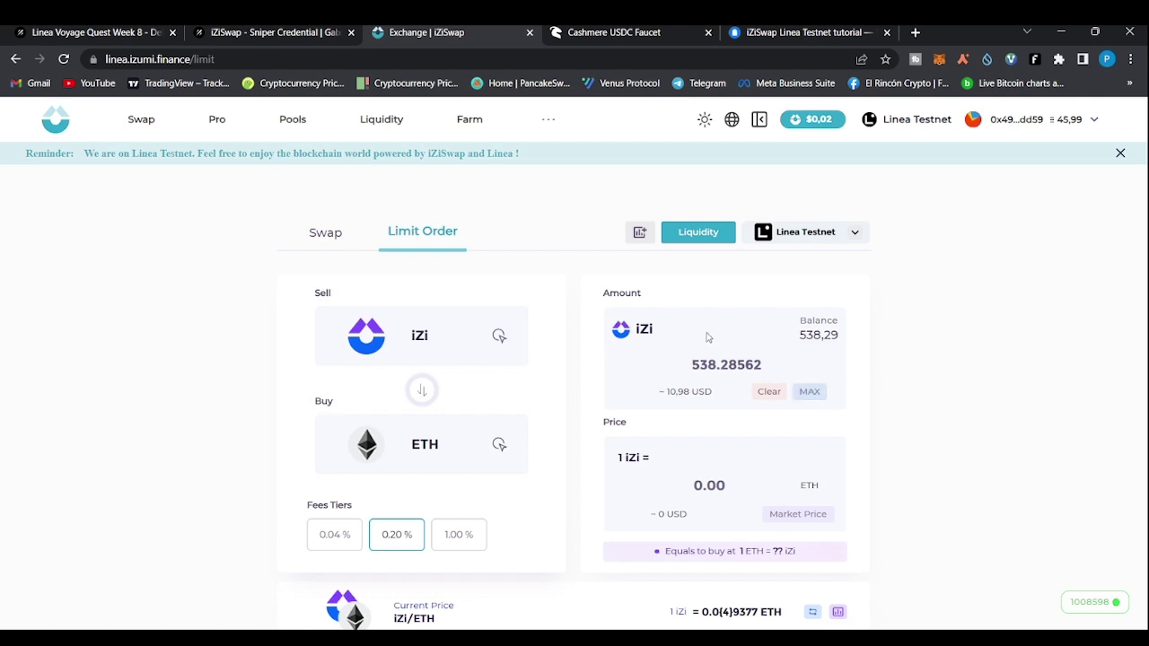
{"action": "scroll", "coordinate": [896, 463], "scroll_direction": "down", "scroll_amount": 1}
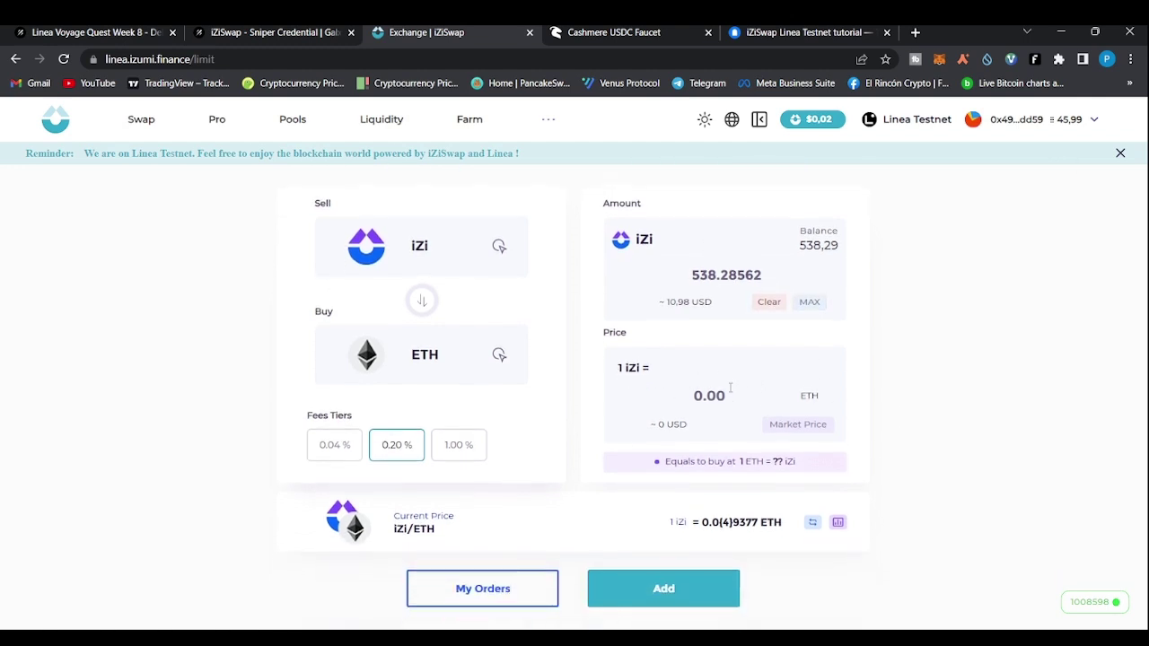
{"action": "left_click", "coordinate": [799, 429]}
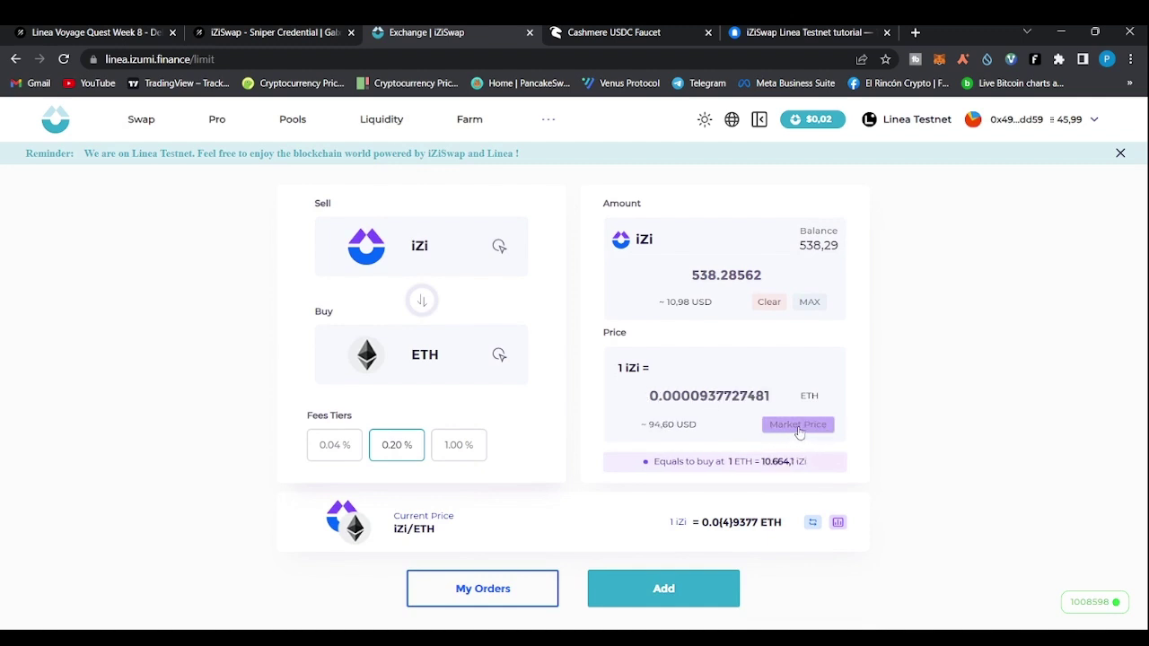
{"action": "left_click", "coordinate": [648, 581]}
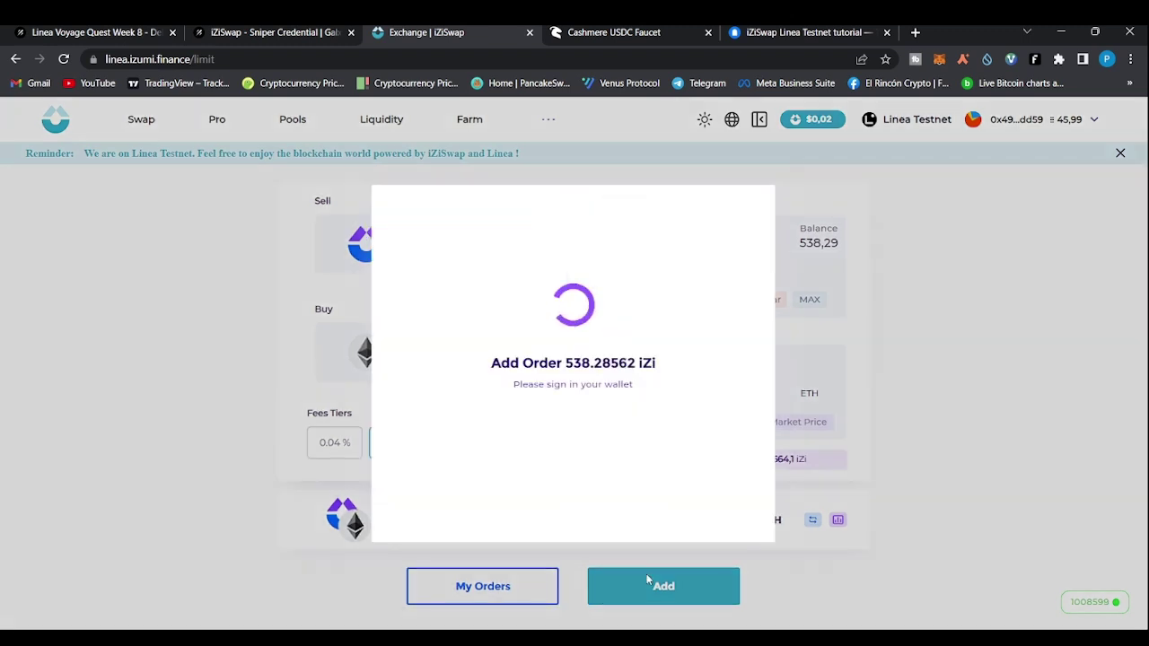
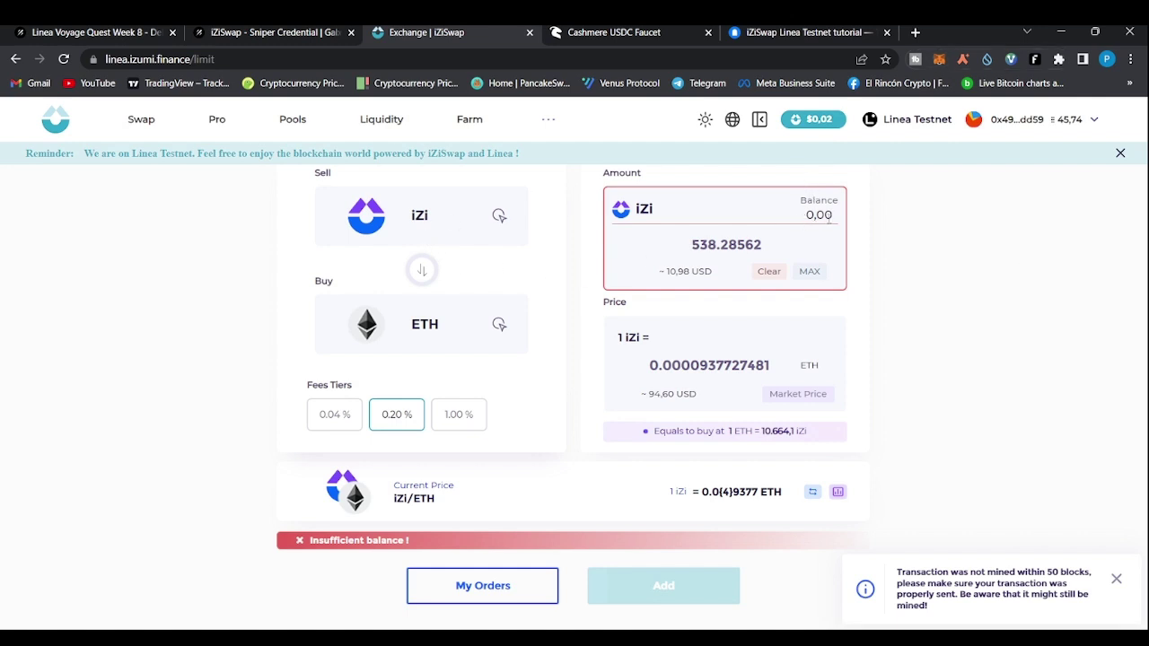
Confirm the 538,286 iZi iZi/ETH limit order is listed, then return to the Galxe Sniper page
{"action": "left_click", "coordinate": [492, 596]}
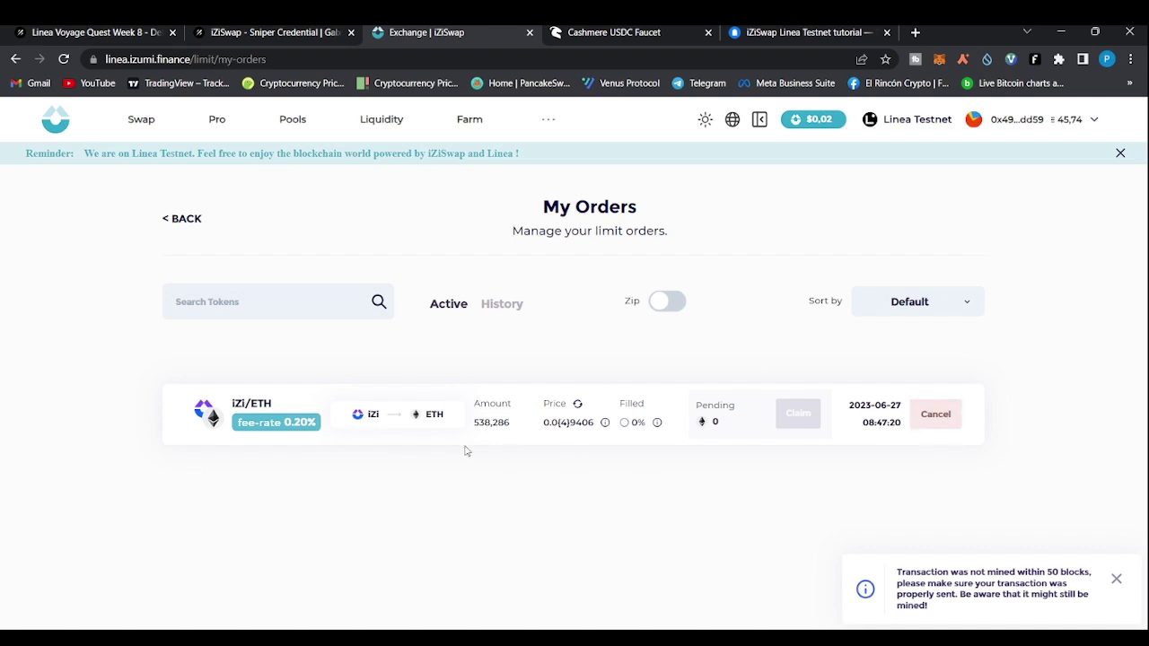
{"action": "left_click", "coordinate": [245, 32]}
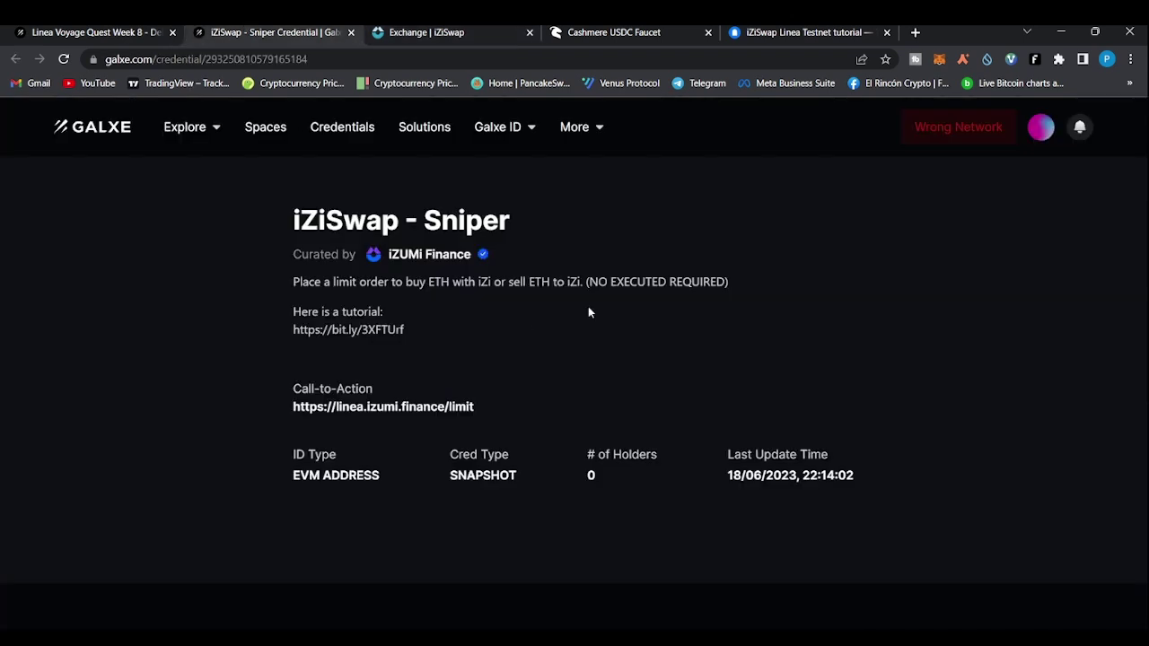
Expand iZiSwap - Liquidity Provider on the Linea Voyage page and follow its Add Liquidity link
{"action": "left_click_drag", "start_coordinate": [589, 281], "coordinate": [719, 287]}
{"action": "left_click", "coordinate": [55, 30]}
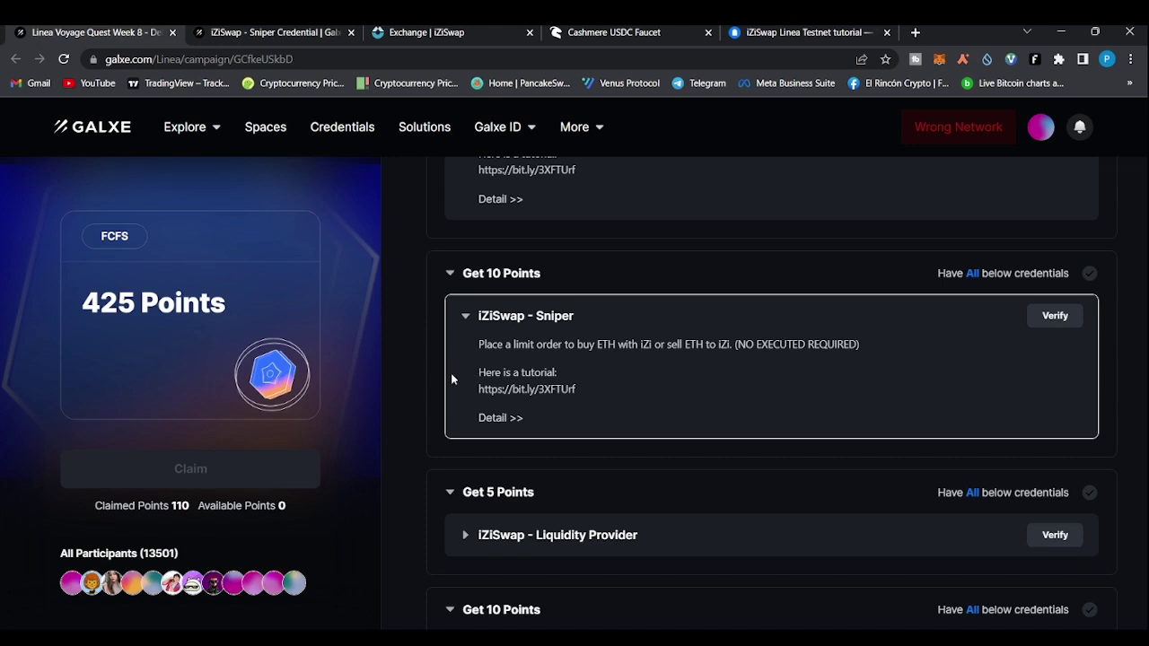
{"action": "scroll", "coordinate": [451, 372], "scroll_direction": "down", "scroll_amount": 1}
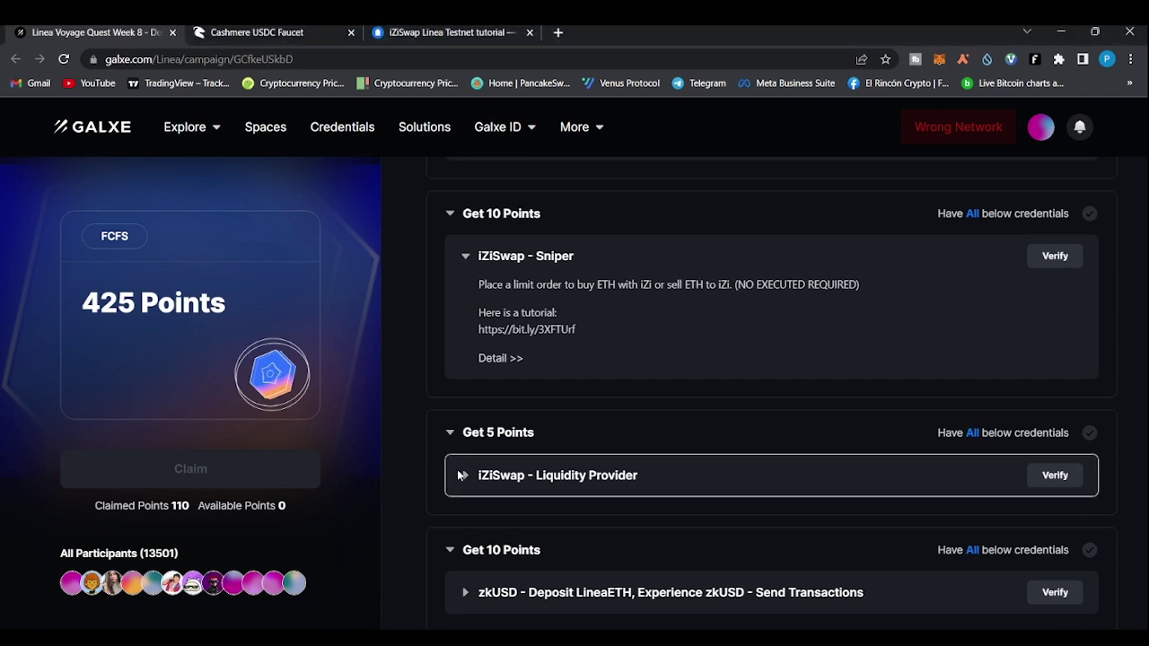
{"action": "scroll", "coordinate": [453, 464], "scroll_direction": "down", "scroll_amount": 1}
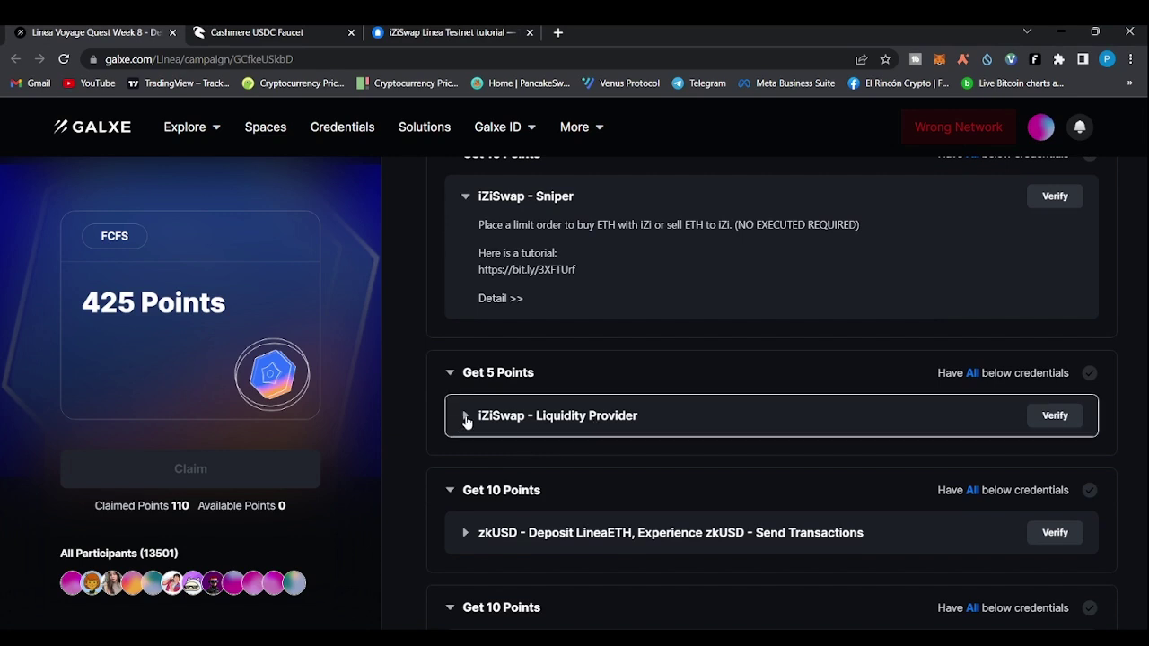
{"action": "left_click", "coordinate": [466, 419]}
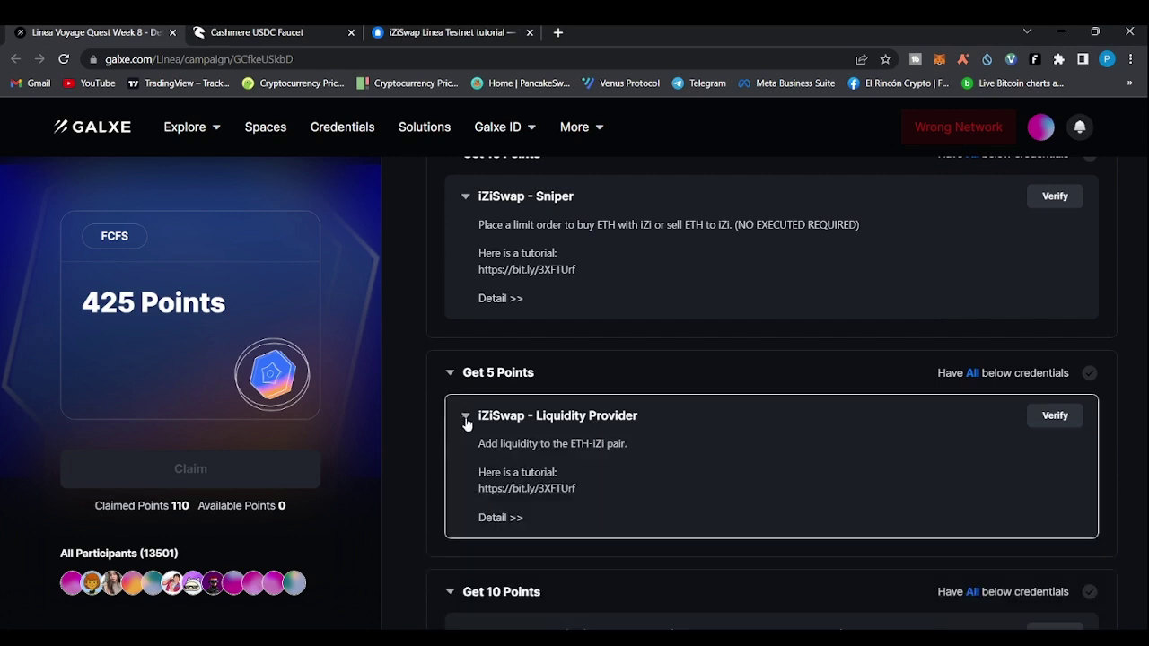
{"action": "left_click", "coordinate": [492, 517]}
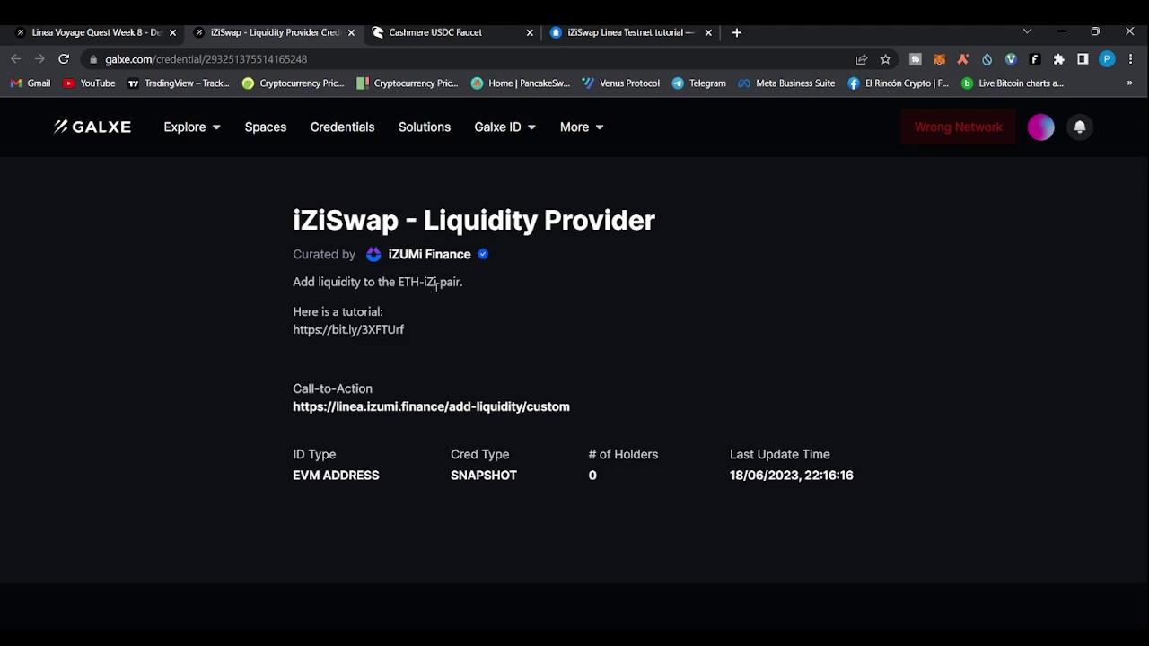
{"action": "left_click", "coordinate": [388, 409]}
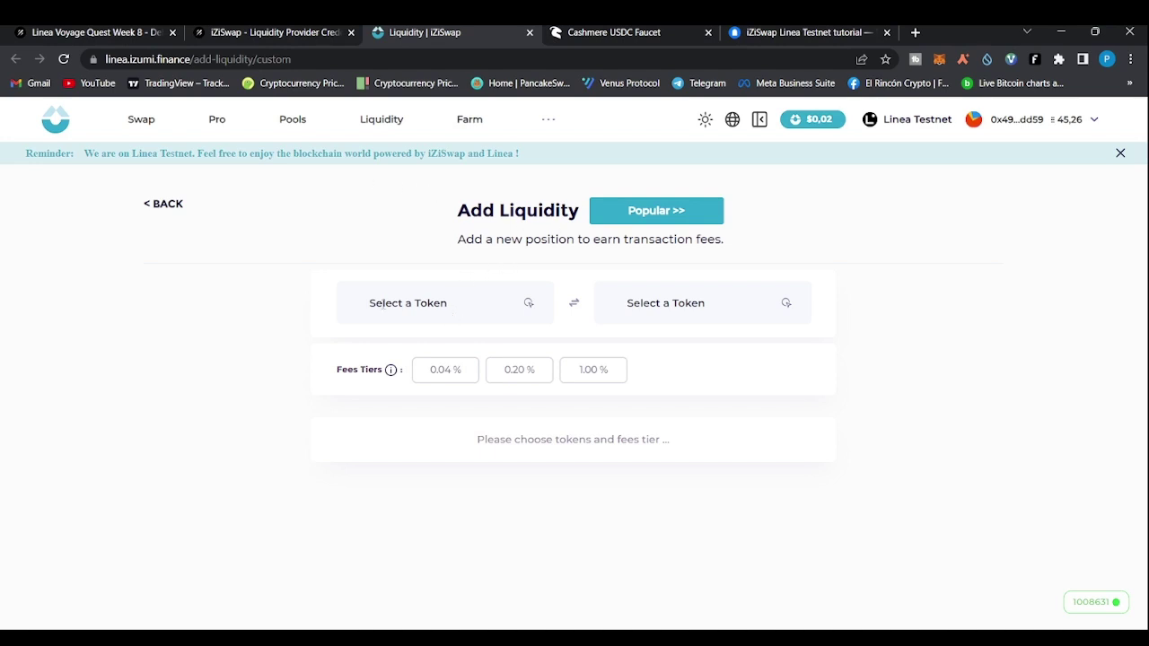
Check the required ETH-iZi pair, then choose ETH and iZi at the 0.20% fee tier
{"action": "left_click", "coordinate": [230, 33]}
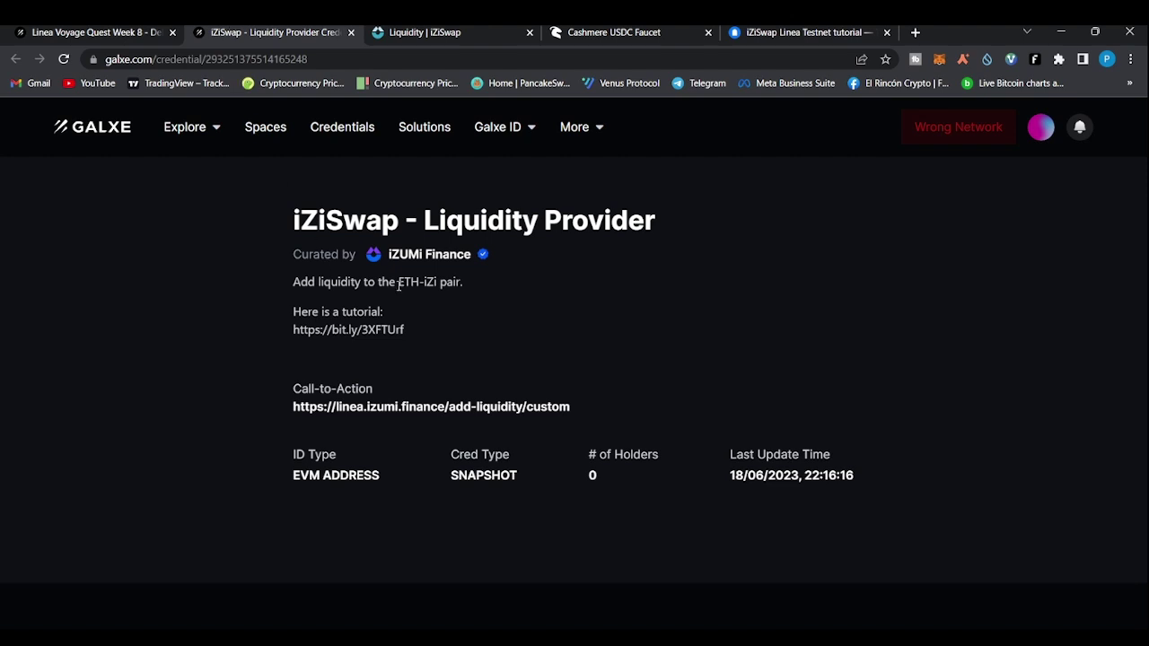
{"action": "left_click_drag", "start_coordinate": [398, 284], "coordinate": [424, 282]}
{"action": "left_click", "coordinate": [452, 30]}
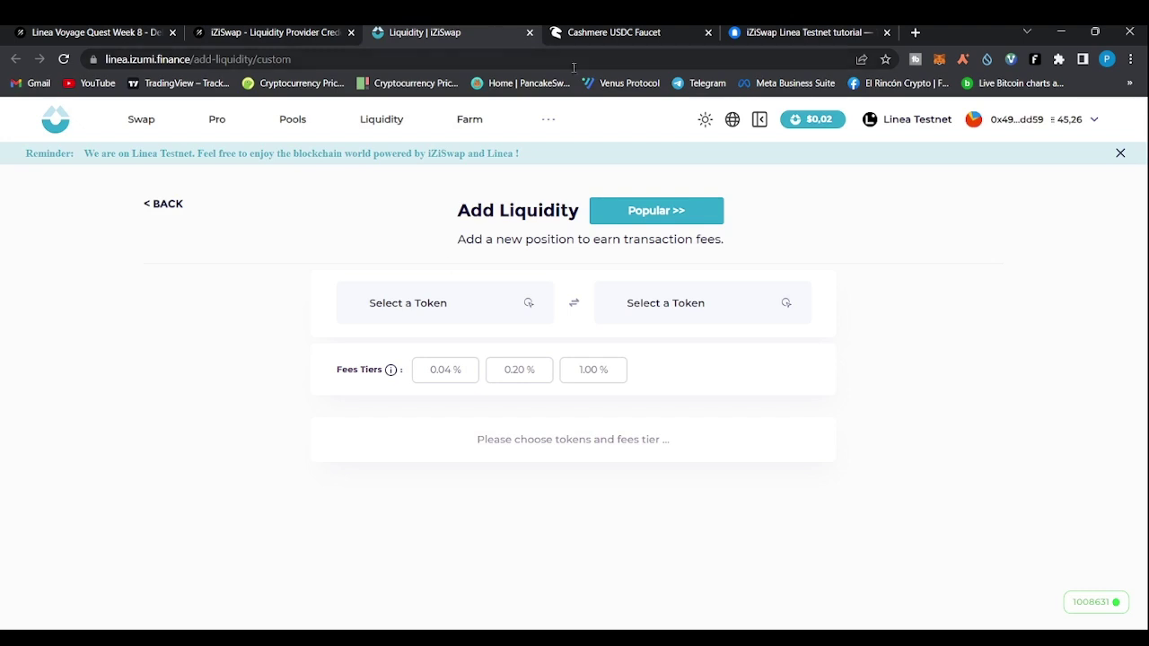
{"action": "left_click", "coordinate": [533, 305]}
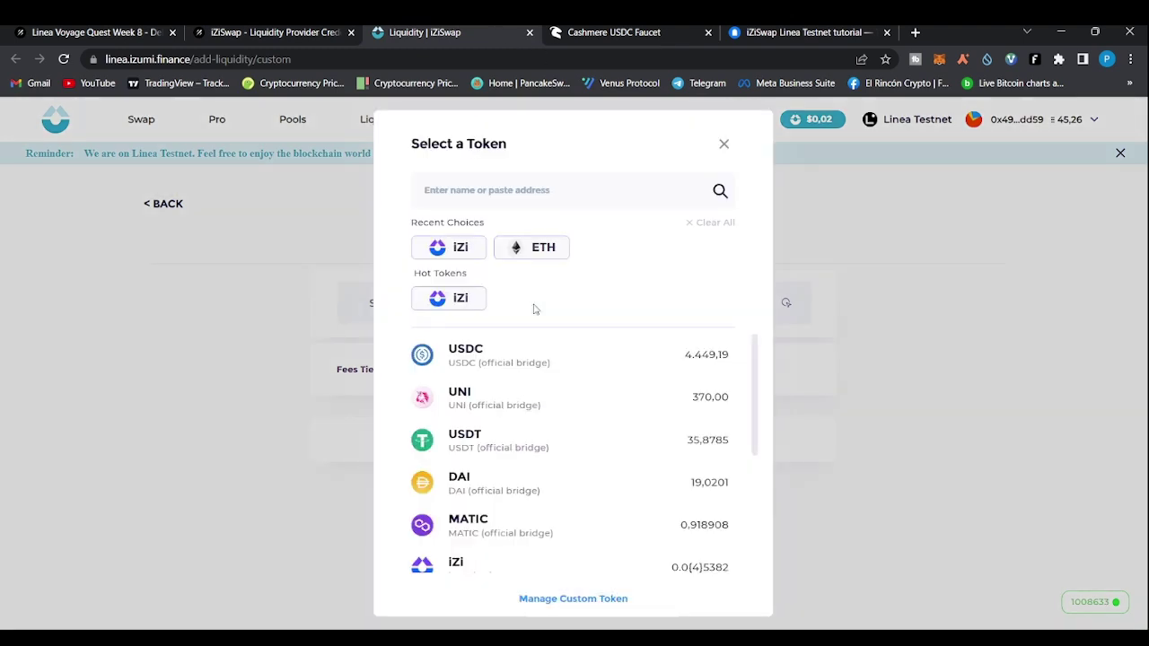
{"action": "left_click", "coordinate": [515, 251]}
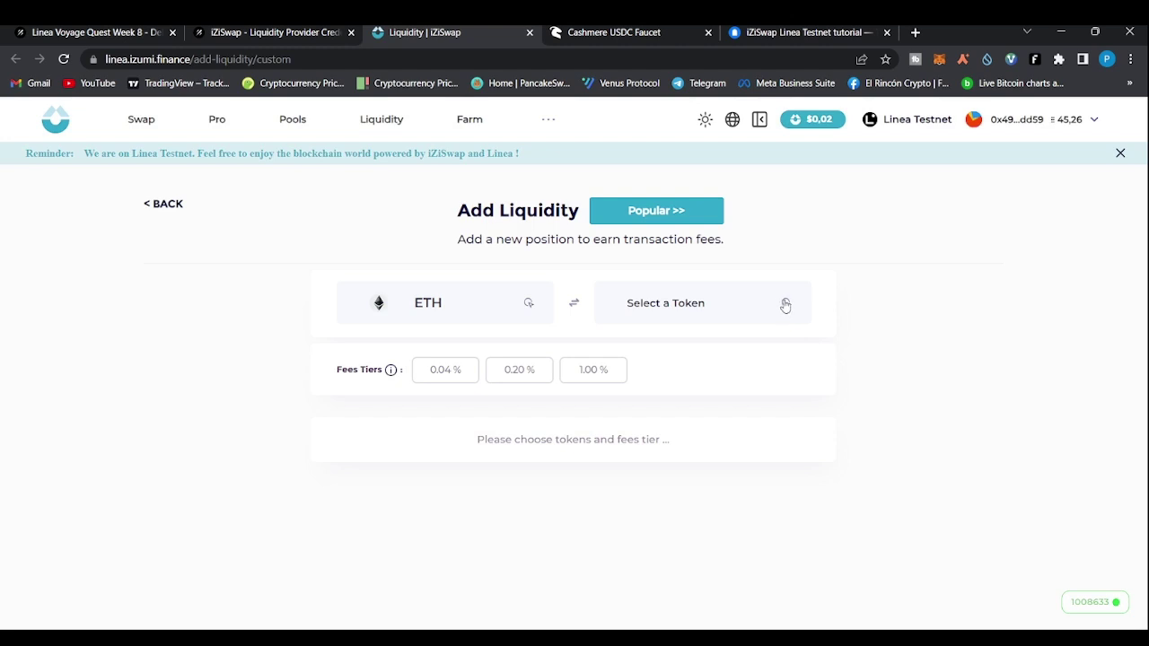
{"action": "left_click", "coordinate": [785, 306]}
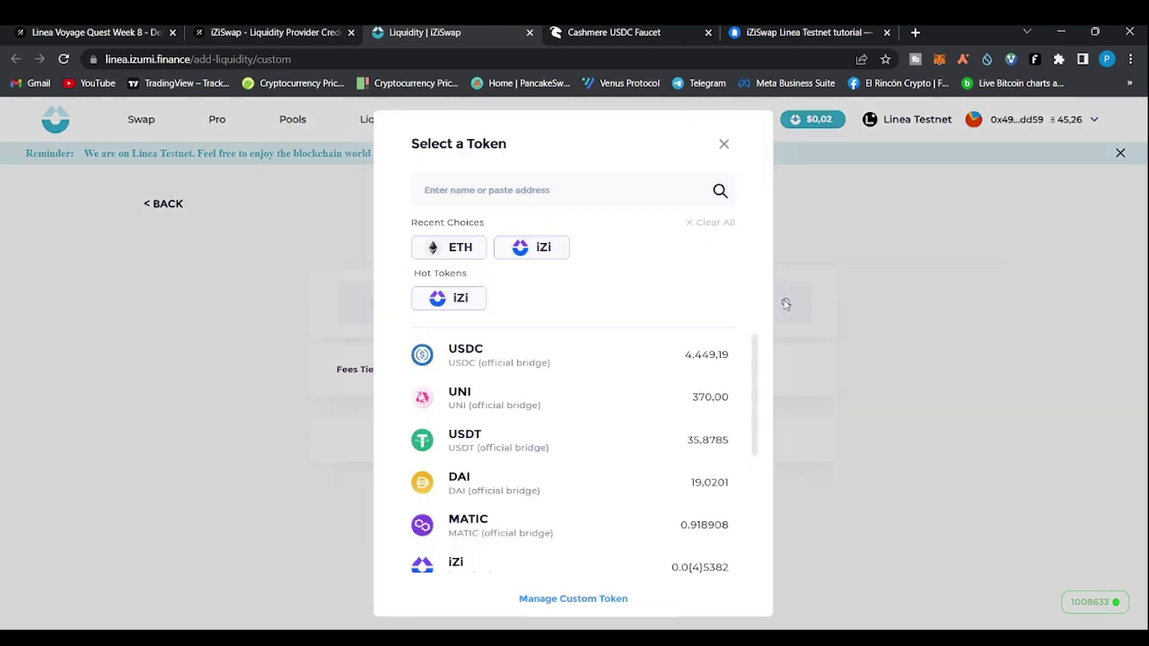
{"action": "left_click", "coordinate": [461, 302]}
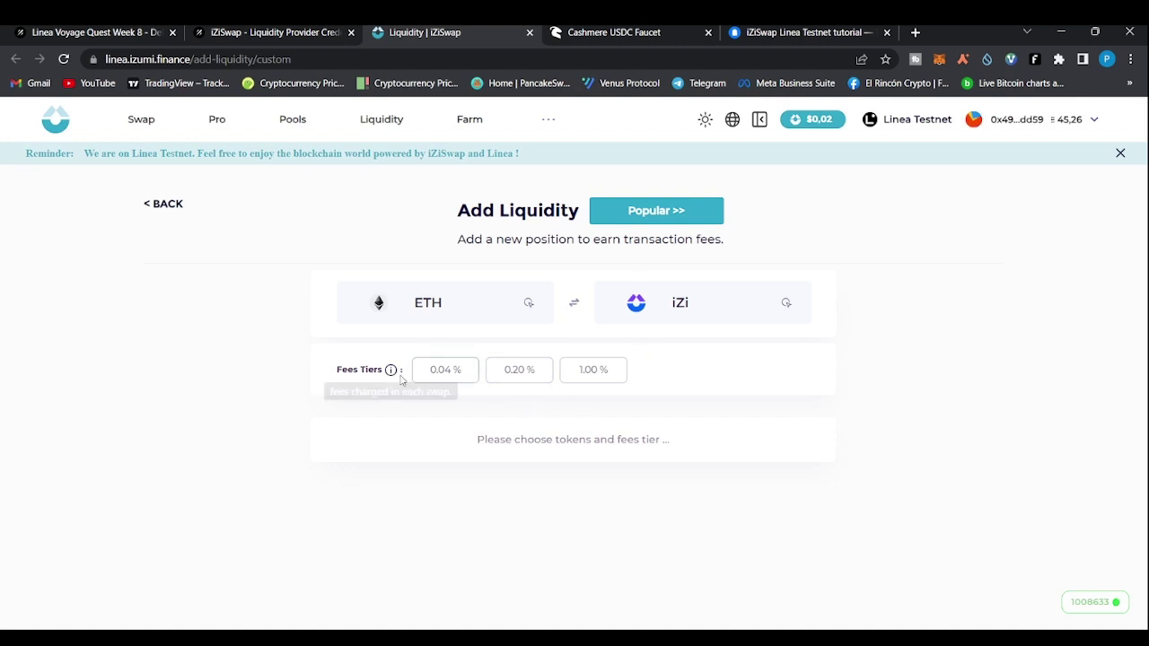
{"action": "left_click", "coordinate": [519, 370]}
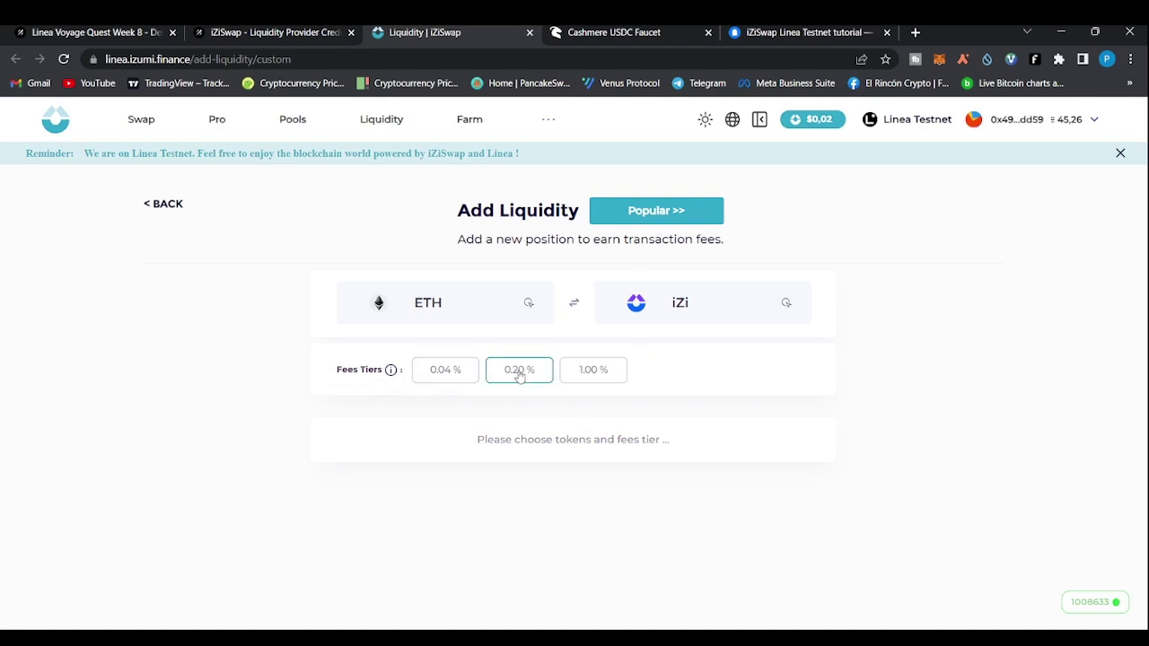
Deposit the full iZi balance (105.9863 iZi with 0.0104 ETH) and approve iZi spending
{"action": "scroll", "coordinate": [619, 357], "scroll_direction": "down", "scroll_amount": 1}
{"action": "scroll", "coordinate": [619, 357], "scroll_direction": "down", "scroll_amount": 1}
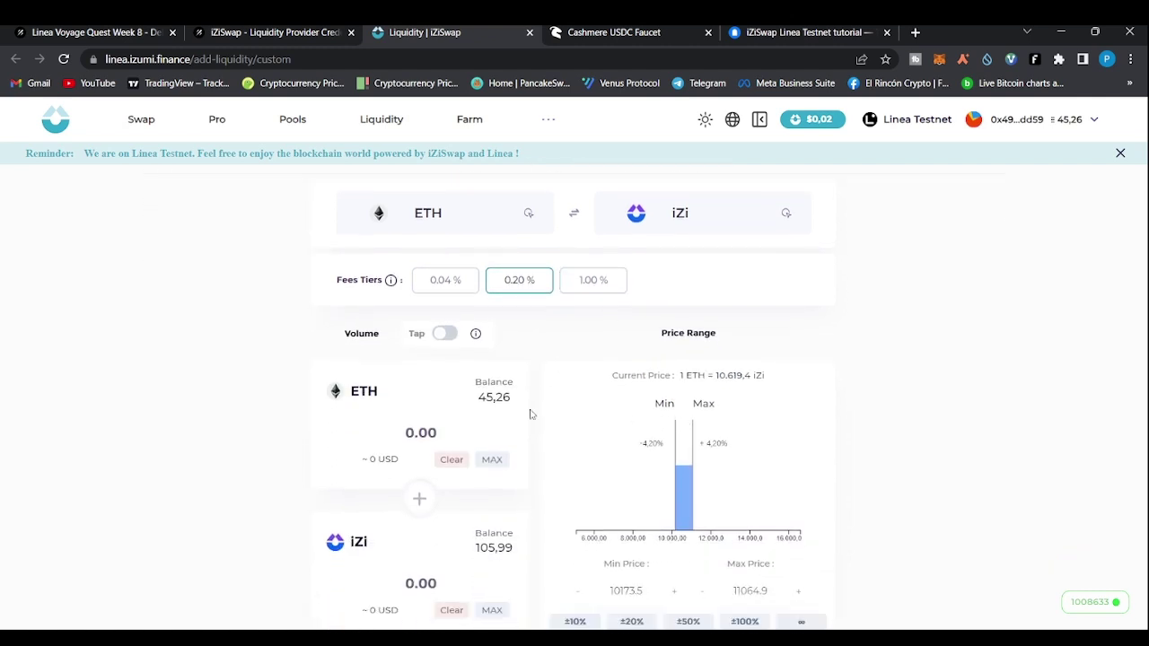
{"action": "scroll", "coordinate": [465, 402], "scroll_direction": "down", "scroll_amount": 1}
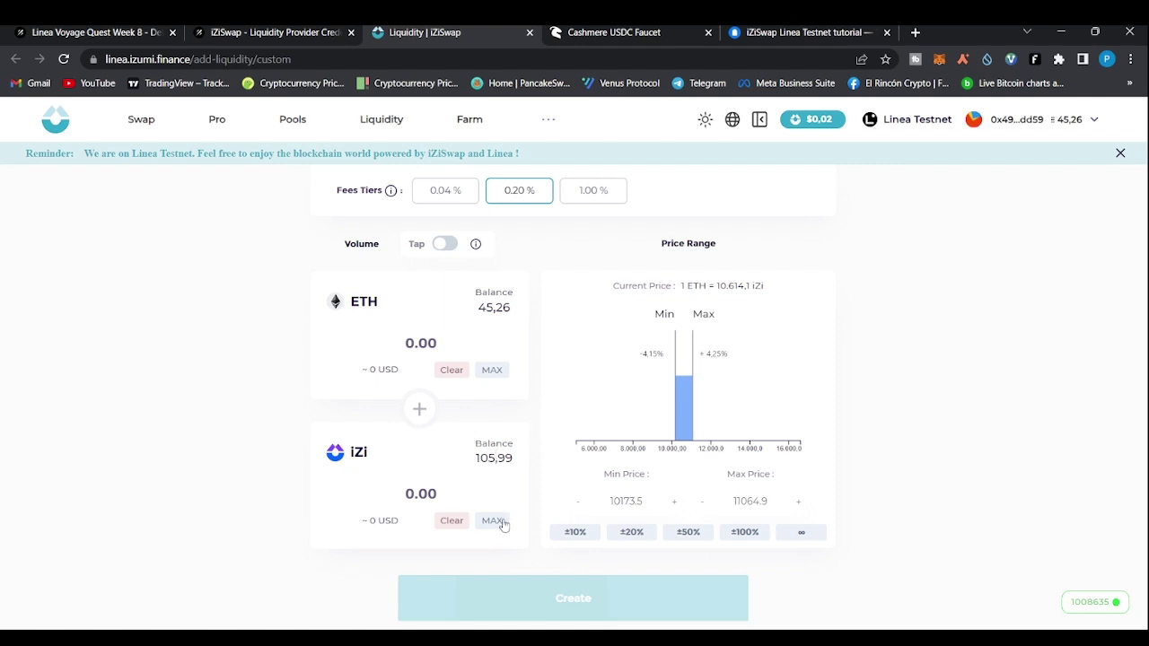
{"action": "left_click", "coordinate": [503, 529]}
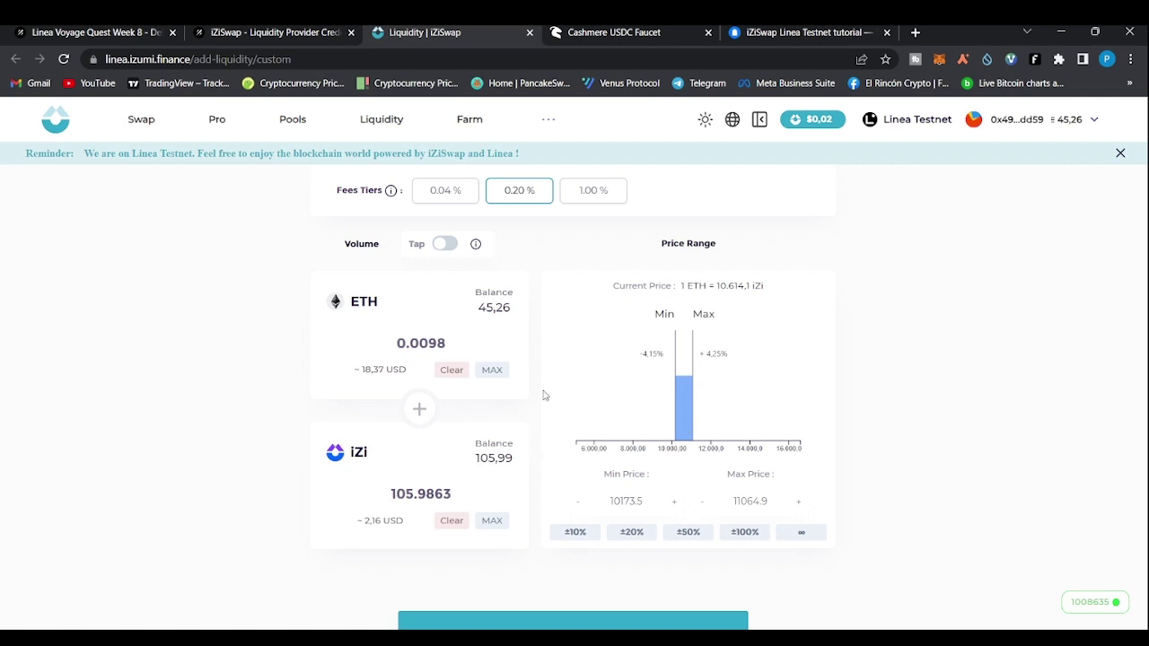
{"action": "scroll", "coordinate": [421, 311], "scroll_direction": "down", "scroll_amount": 1}
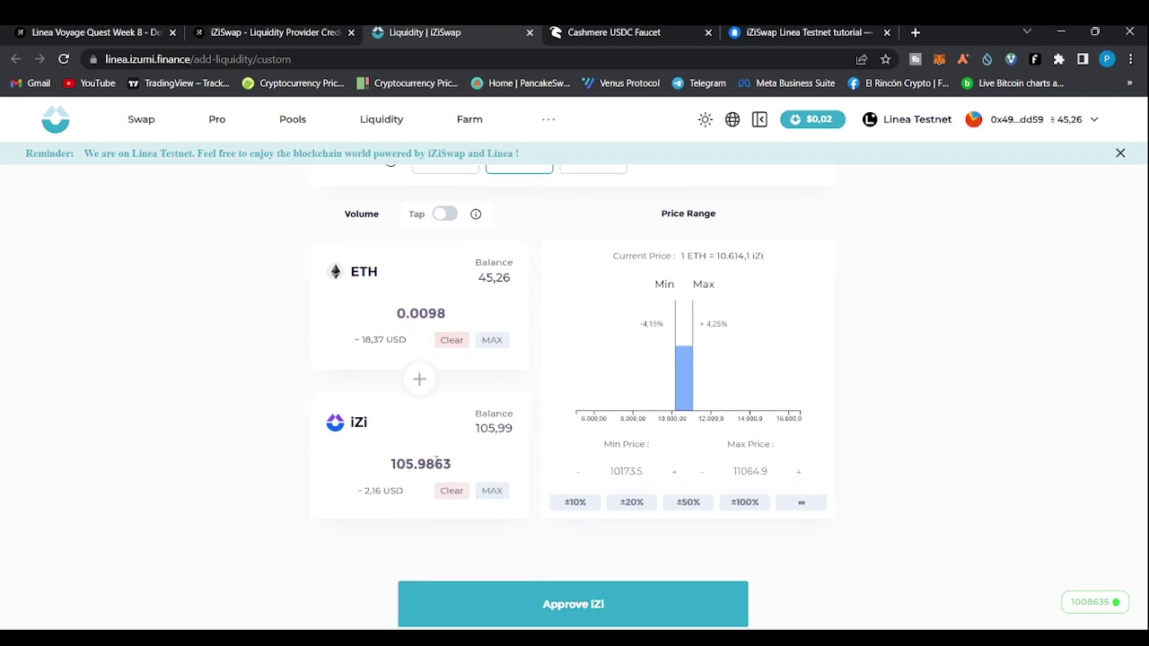
{"action": "scroll", "coordinate": [427, 302], "scroll_direction": "down", "scroll_amount": 1}
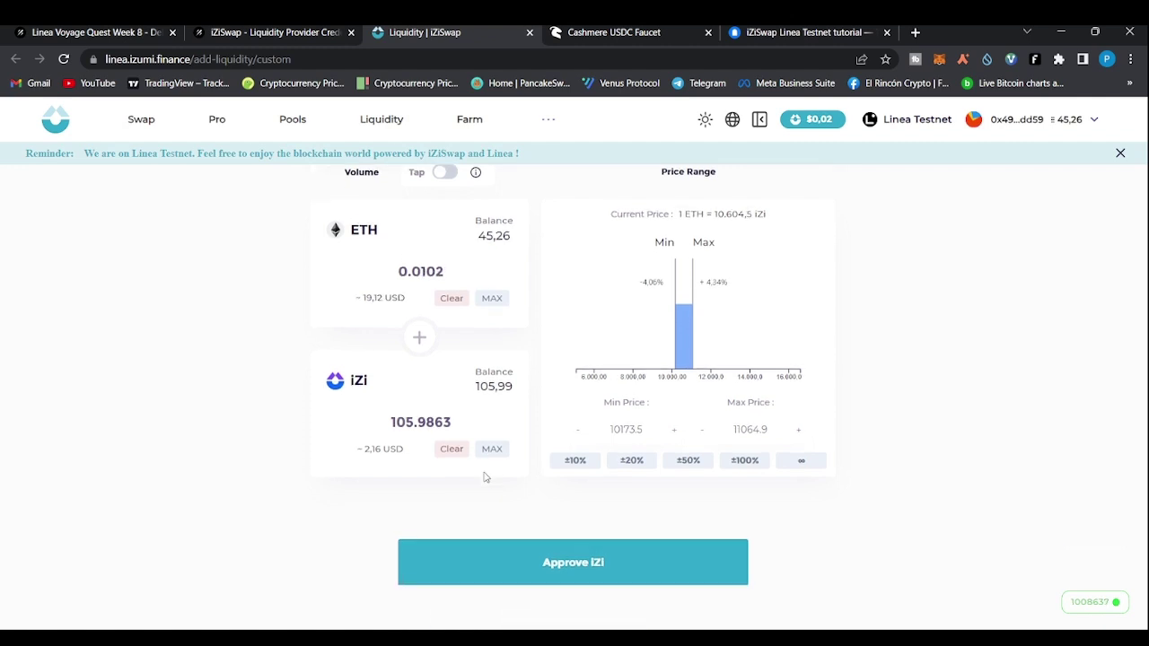
{"action": "left_click", "coordinate": [593, 566]}
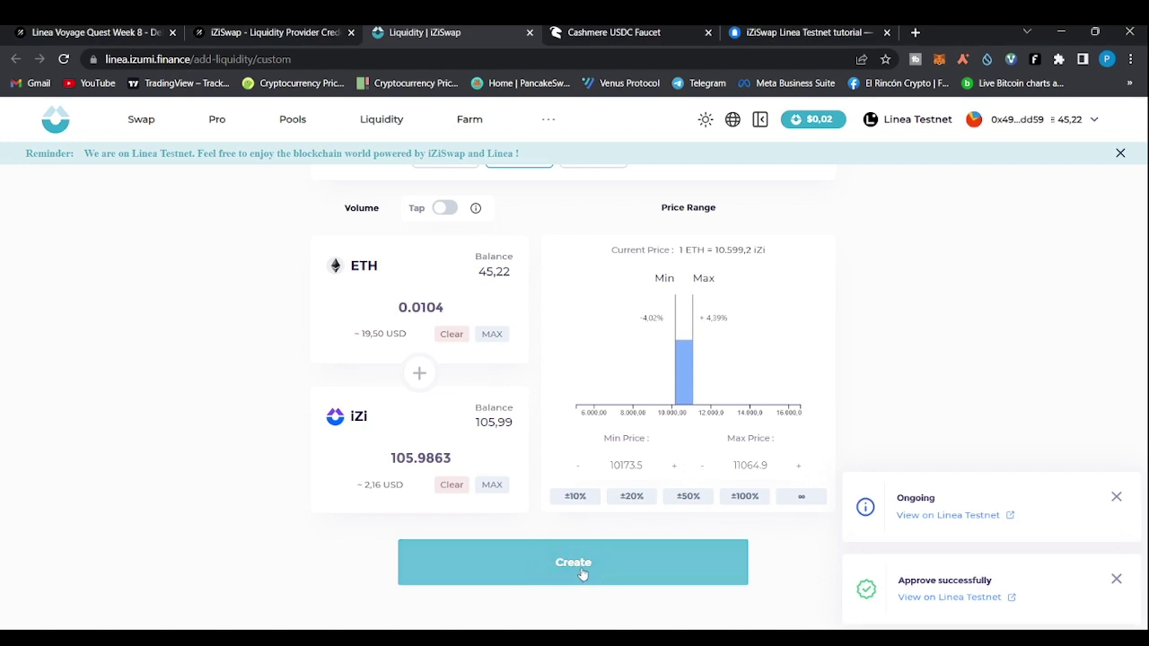
Create the ETH/iZi position, producing in-range NFT 4777 worth $22.12
{"action": "left_click", "coordinate": [582, 573]}
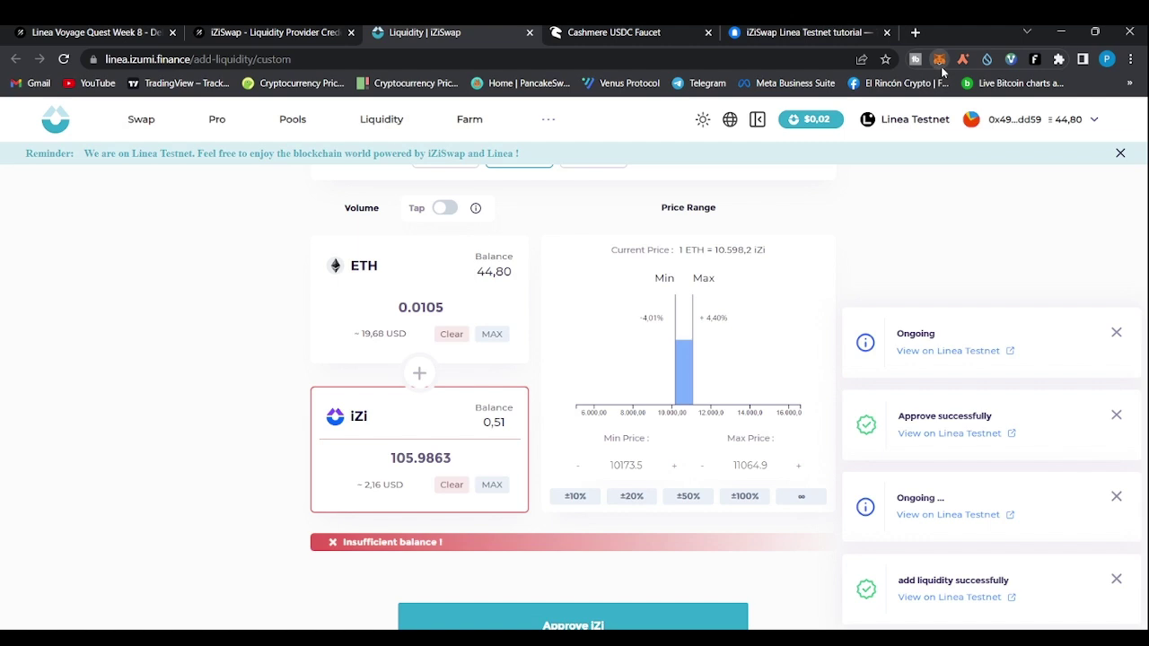
{"action": "scroll", "coordinate": [1009, 249], "scroll_direction": "up", "scroll_amount": 2}
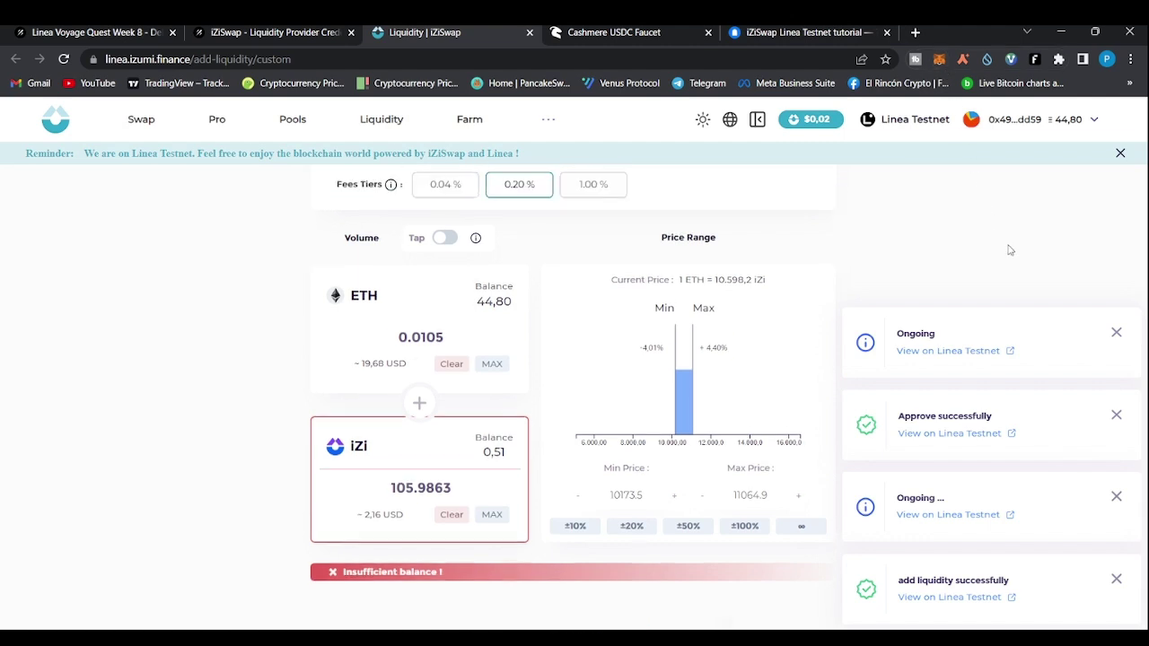
{"action": "scroll", "coordinate": [1009, 250], "scroll_direction": "up", "scroll_amount": 1}
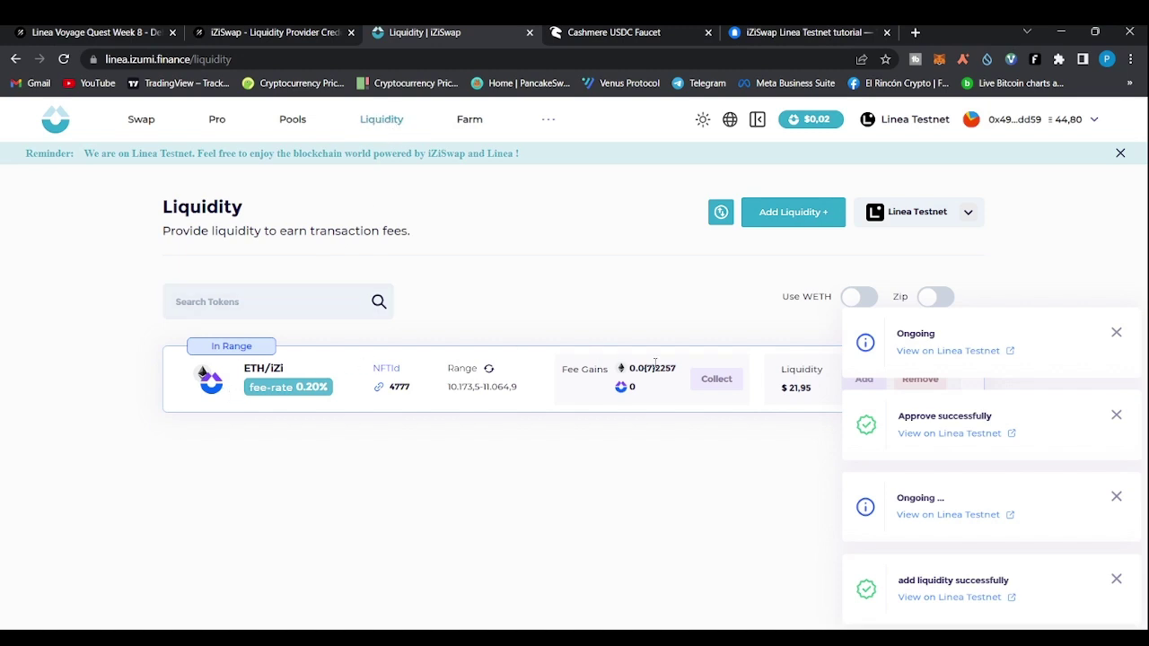
Dismiss the four Ongoing and success transaction notifications
{"action": "left_click", "coordinate": [1118, 335]}
{"action": "left_click", "coordinate": [1117, 415]}
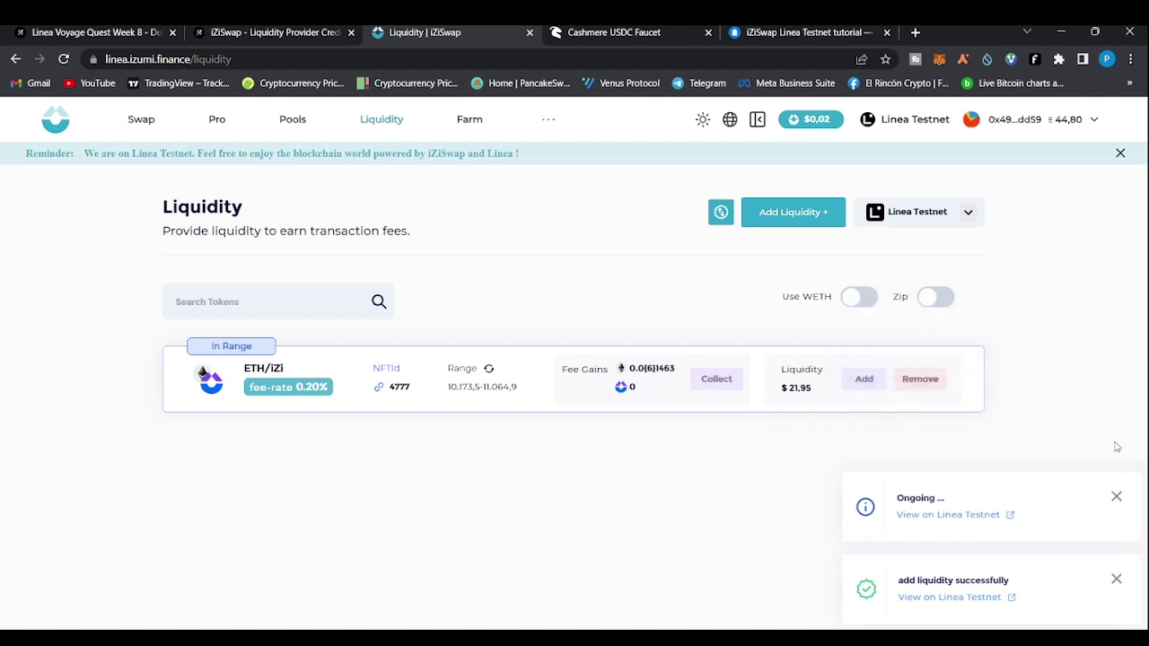
{"action": "left_click", "coordinate": [1116, 499]}
{"action": "left_click", "coordinate": [1115, 580]}
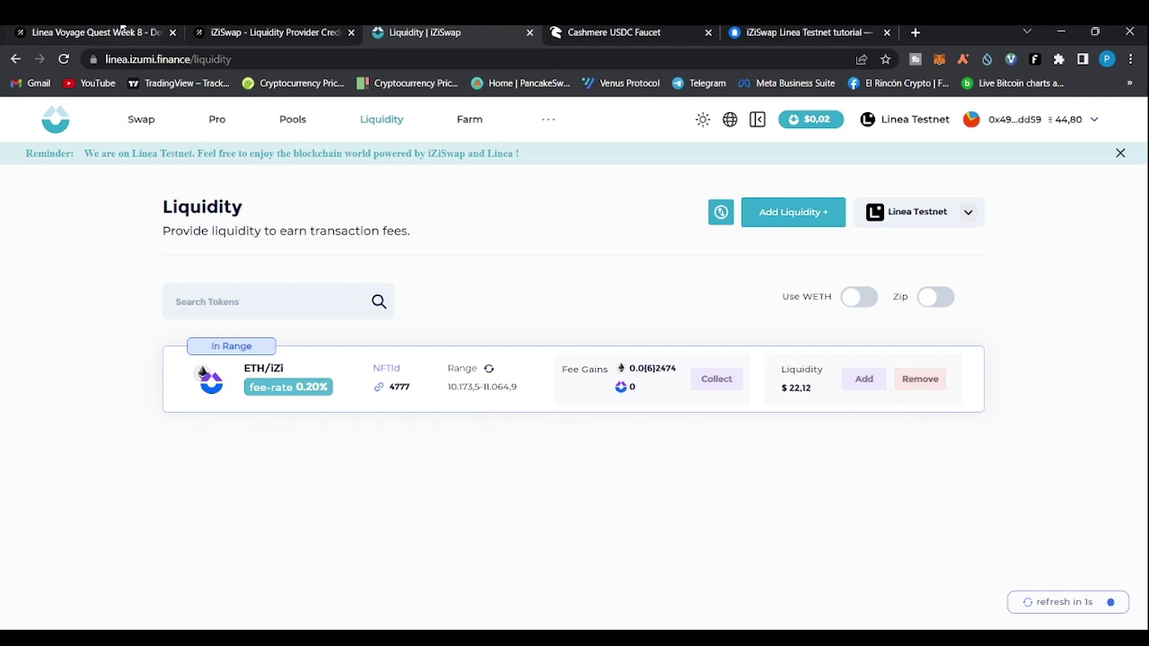
Expand the zkUSD Deposit LineaETH credential, open its details, and follow the linea.zkusd.money link
{"action": "left_click", "coordinate": [122, 29]}
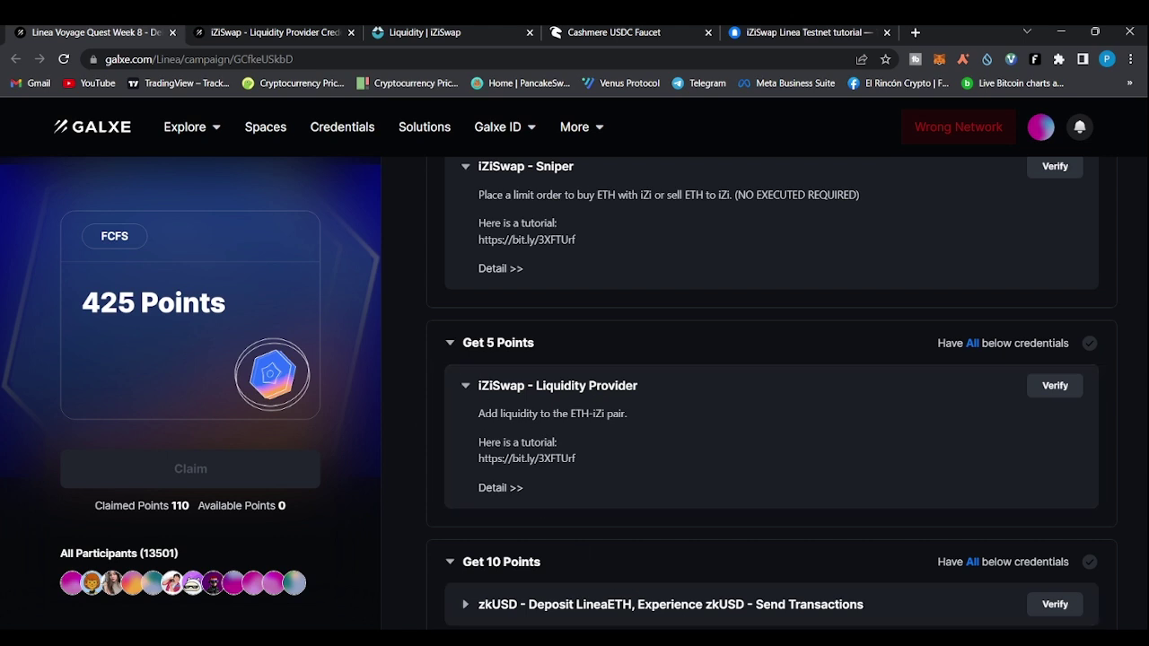
{"action": "scroll", "coordinate": [772, 395], "scroll_direction": "down", "scroll_amount": 3}
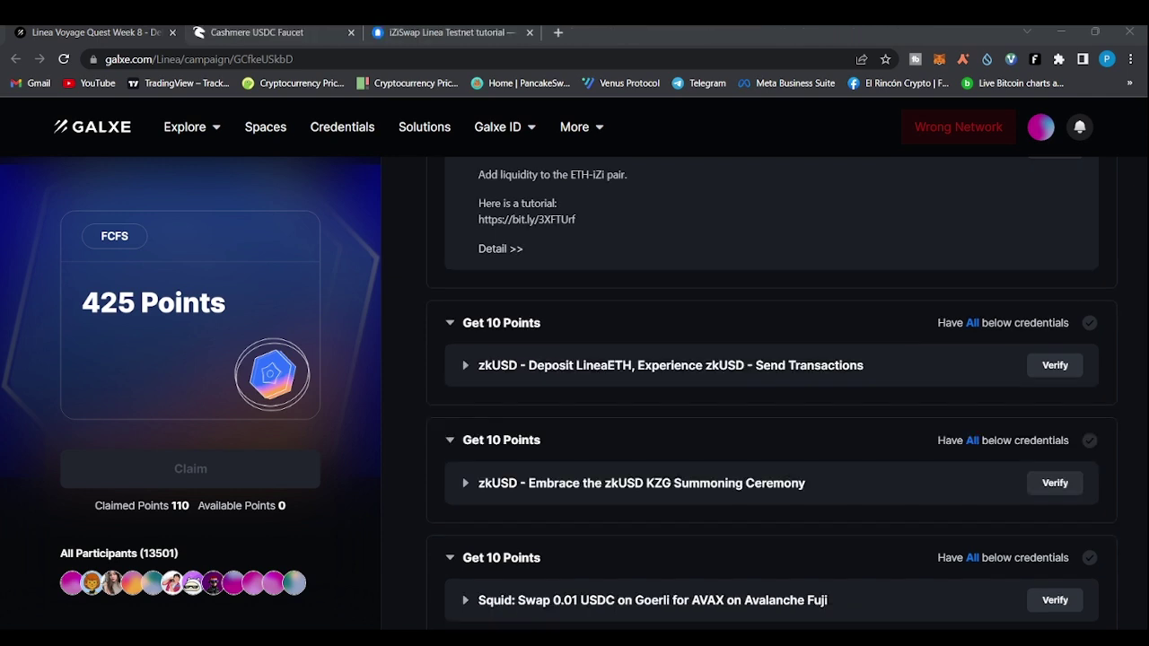
{"action": "left_click", "coordinate": [649, 560]}
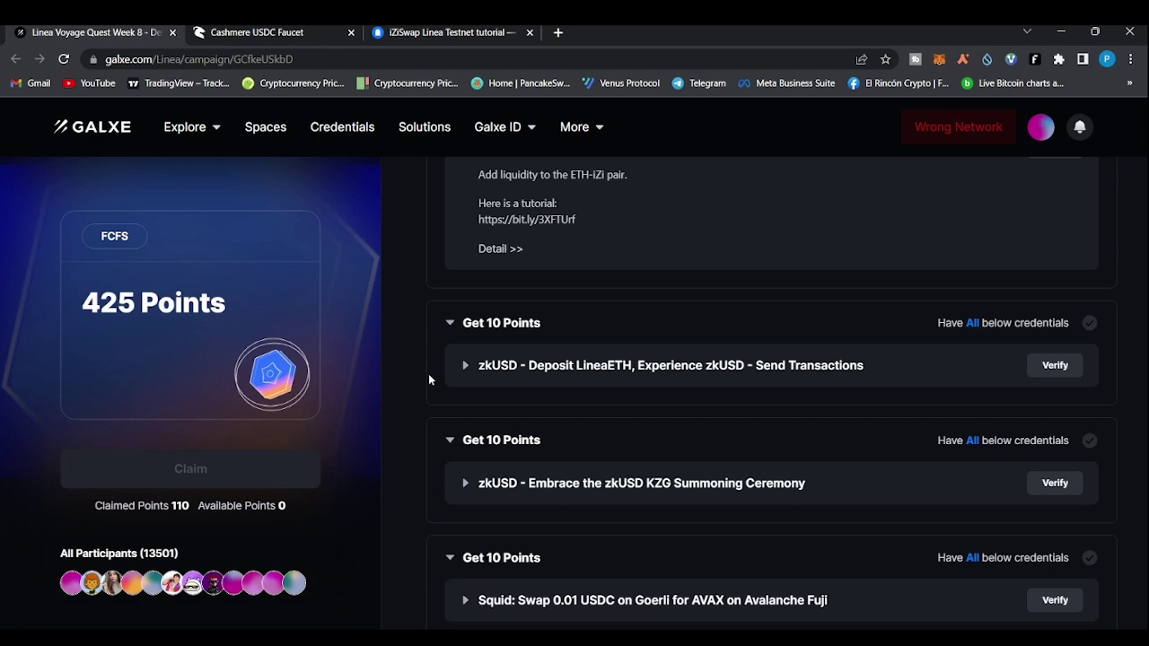
{"action": "scroll", "coordinate": [428, 375], "scroll_direction": "down", "scroll_amount": 1}
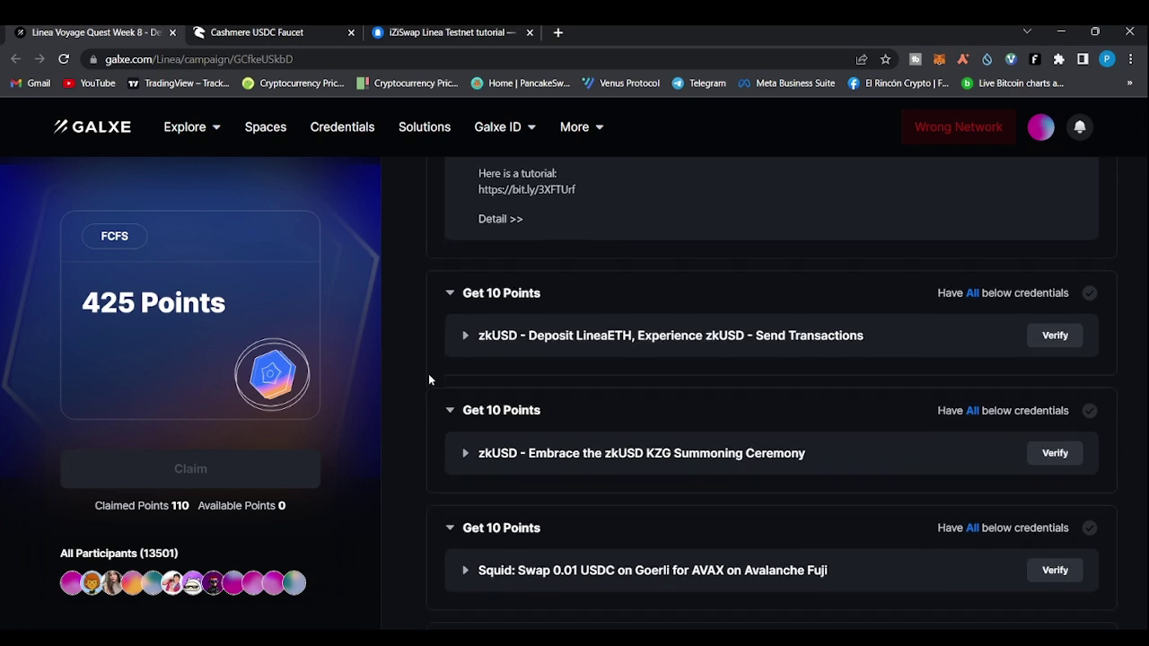
{"action": "left_click", "coordinate": [466, 342]}
{"action": "scroll", "coordinate": [467, 344], "scroll_direction": "down", "scroll_amount": 2}
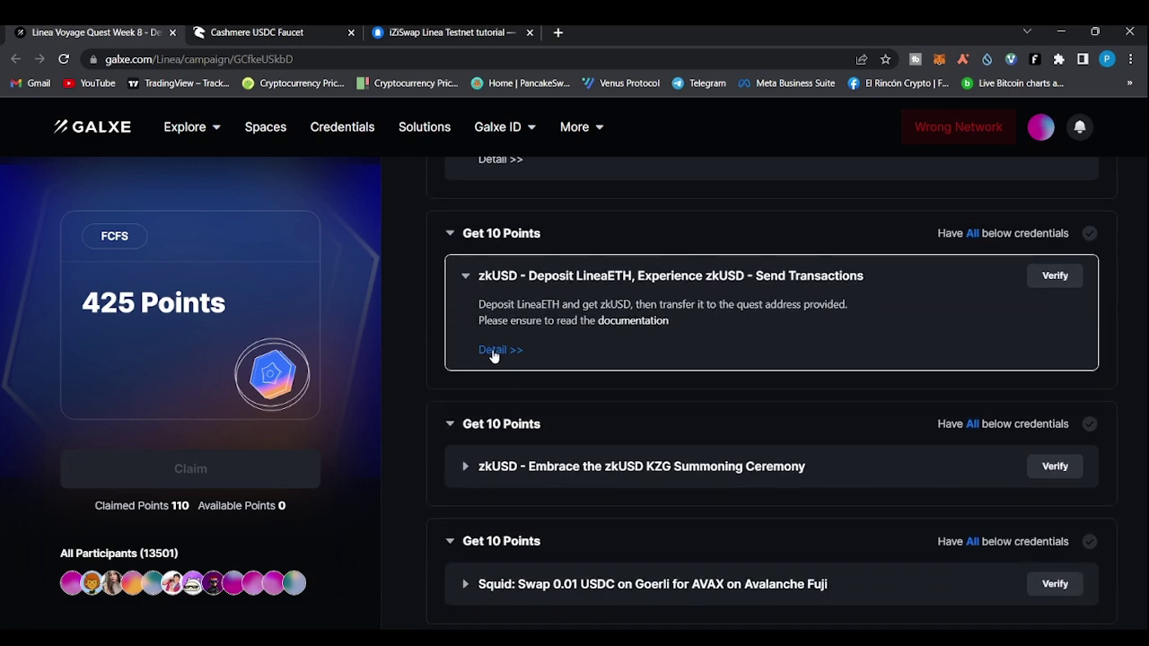
{"action": "left_click", "coordinate": [494, 353]}
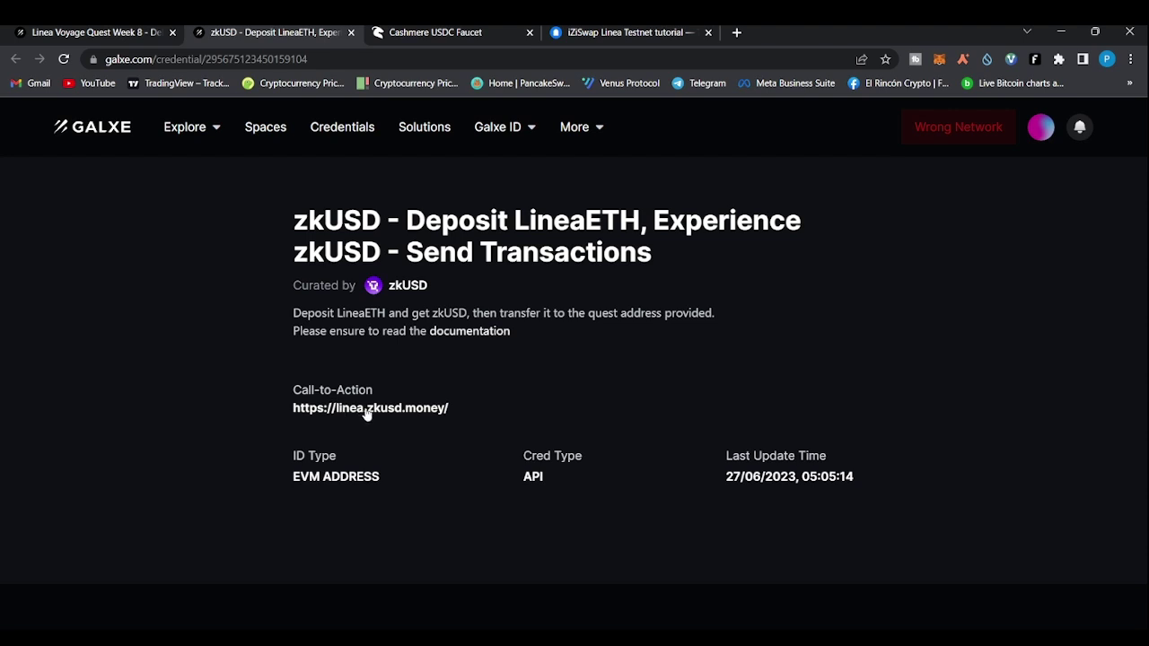
{"action": "left_click", "coordinate": [388, 410]}
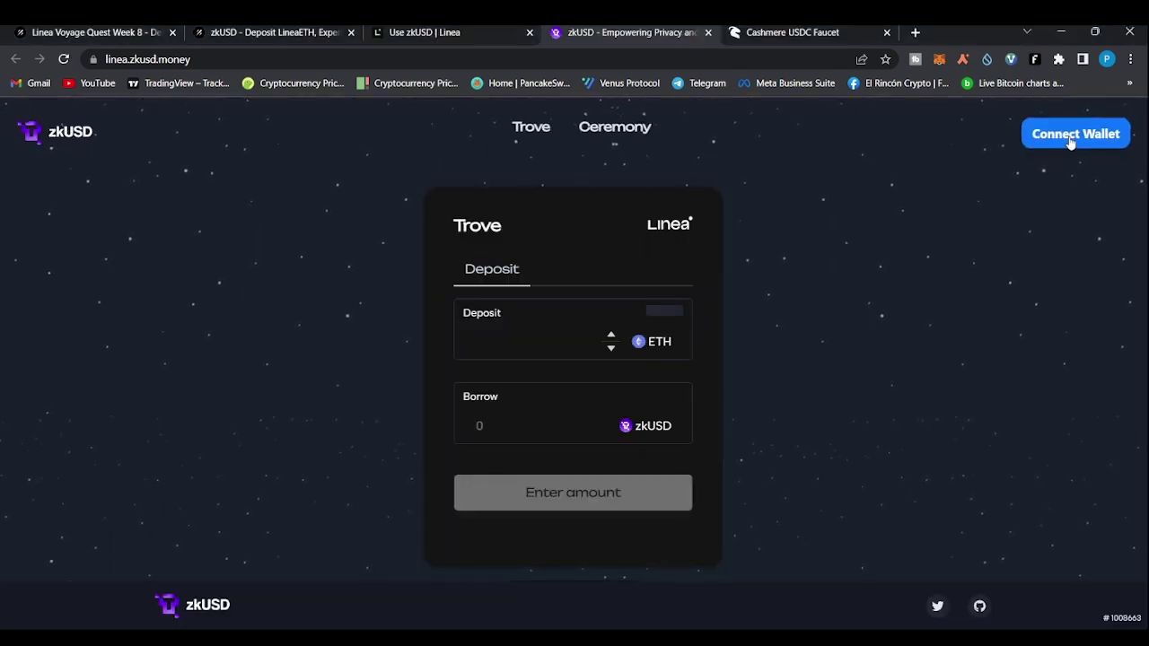
Connect MetaMask to zkUSD, enter a 0.001 ETH deposit, and go back to the Galxe tab
{"action": "left_click", "coordinate": [1069, 136]}
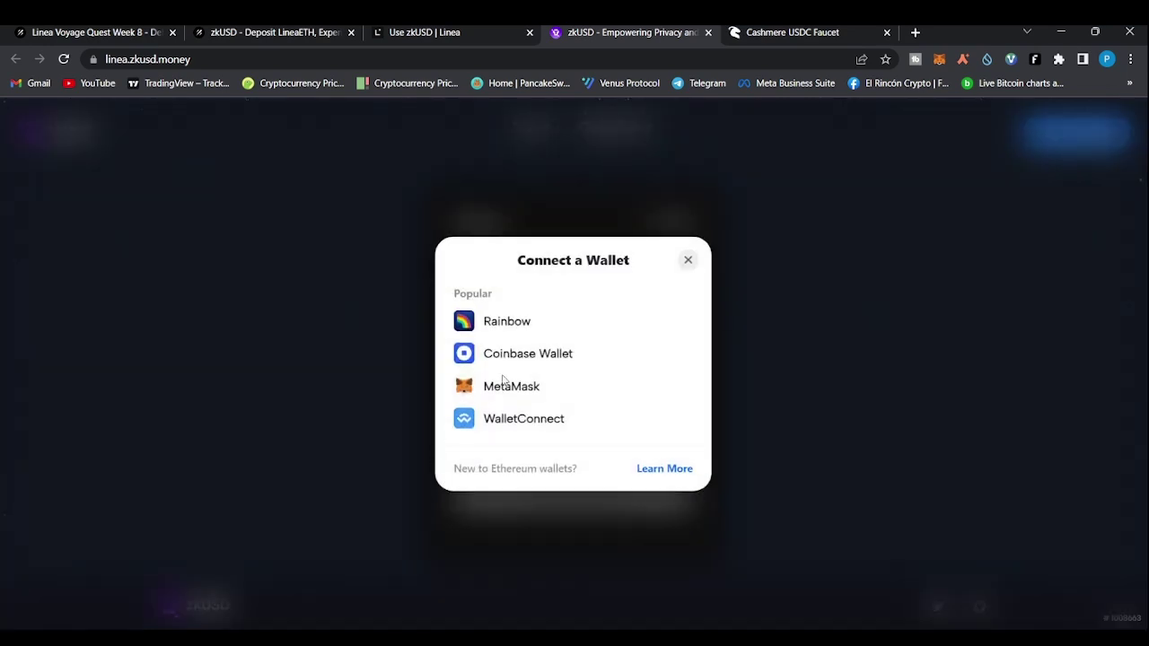
{"action": "left_click", "coordinate": [503, 388]}
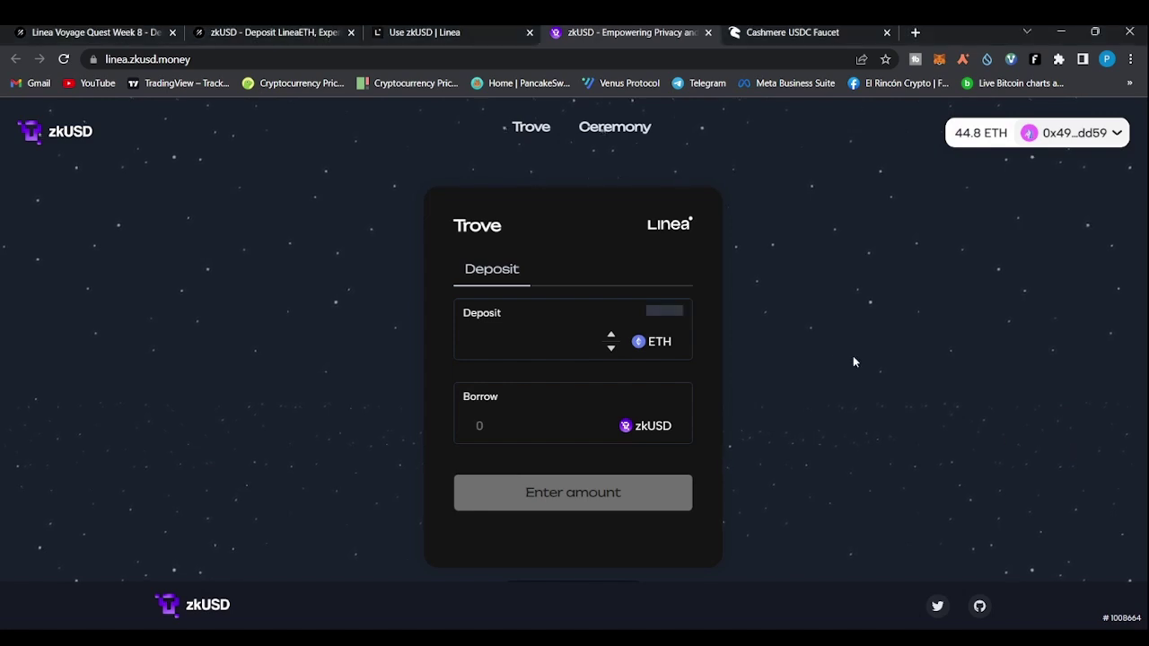
{"action": "left_click", "coordinate": [544, 319]}
{"action": "type", "text": "0.001"}
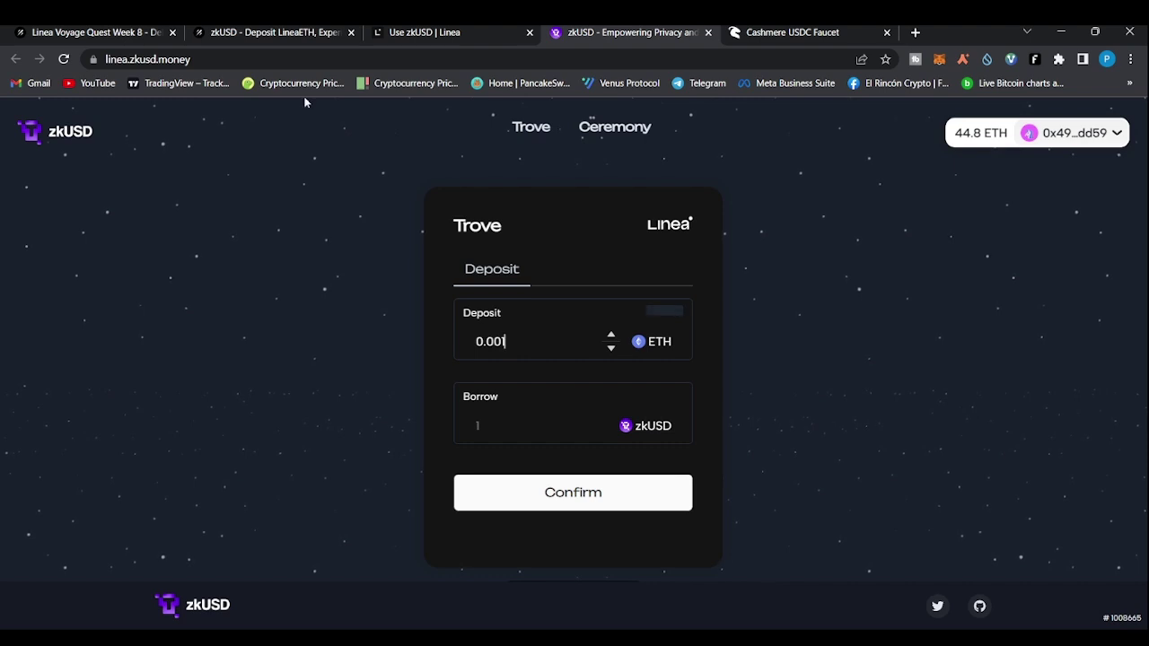
{"action": "left_click", "coordinate": [274, 32]}
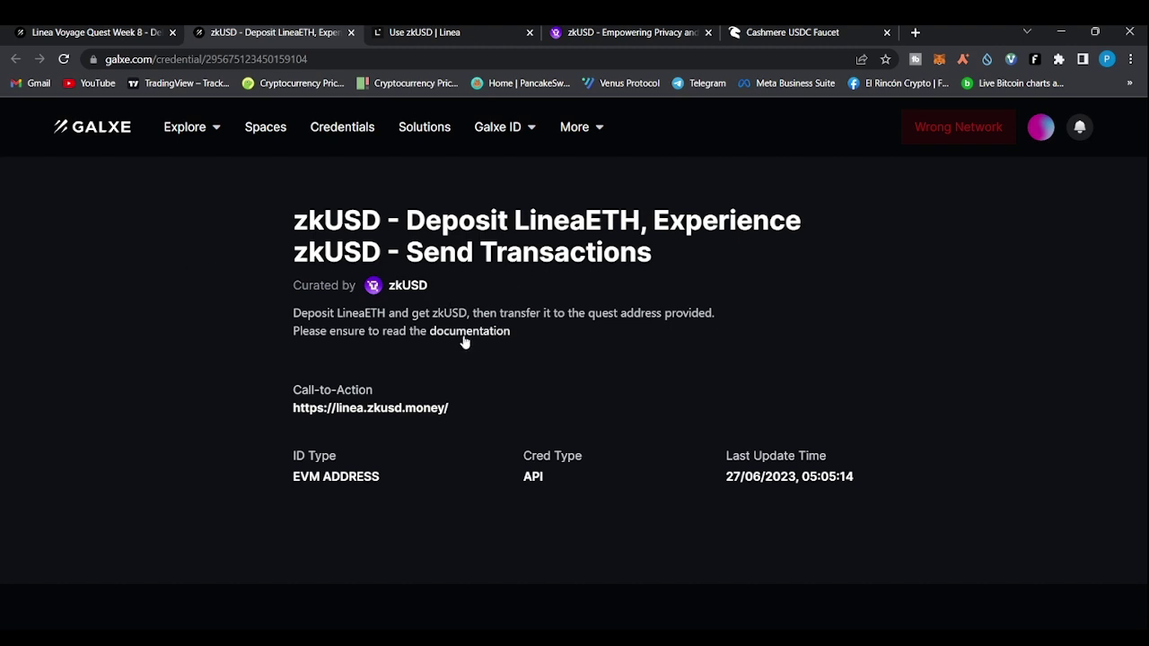
Read the Use zkUSD tutorial's steps 2–4 and highlight the 1 zkUSD amount
{"action": "left_click", "coordinate": [426, 30]}
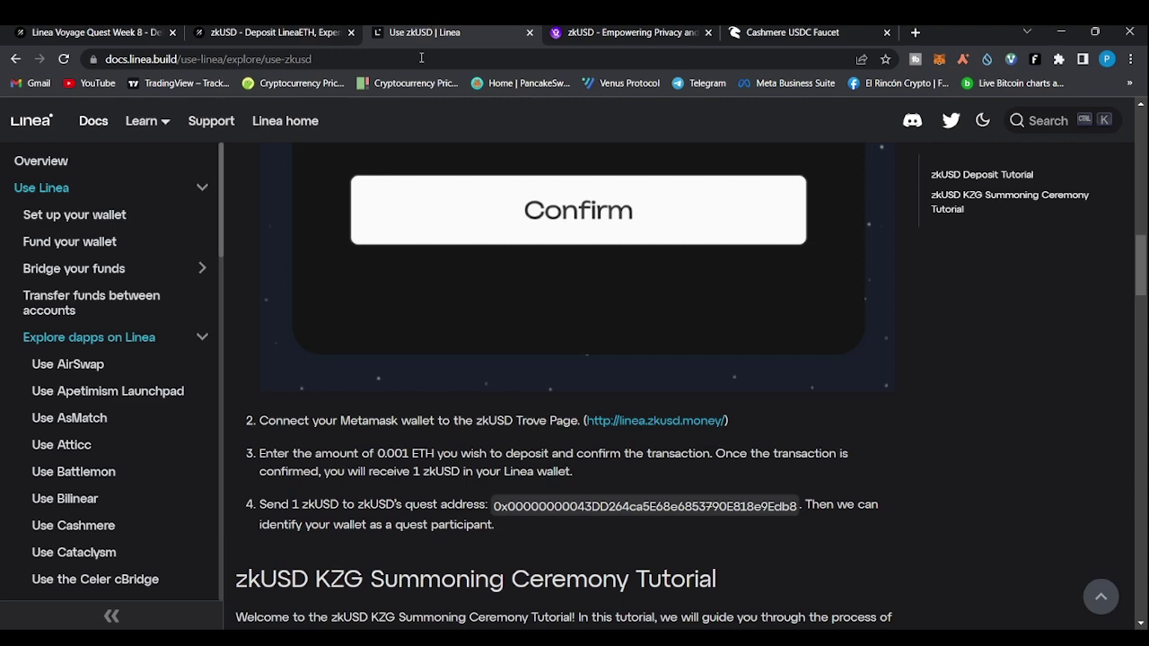
{"action": "scroll", "coordinate": [960, 441], "scroll_direction": "up", "scroll_amount": 5}
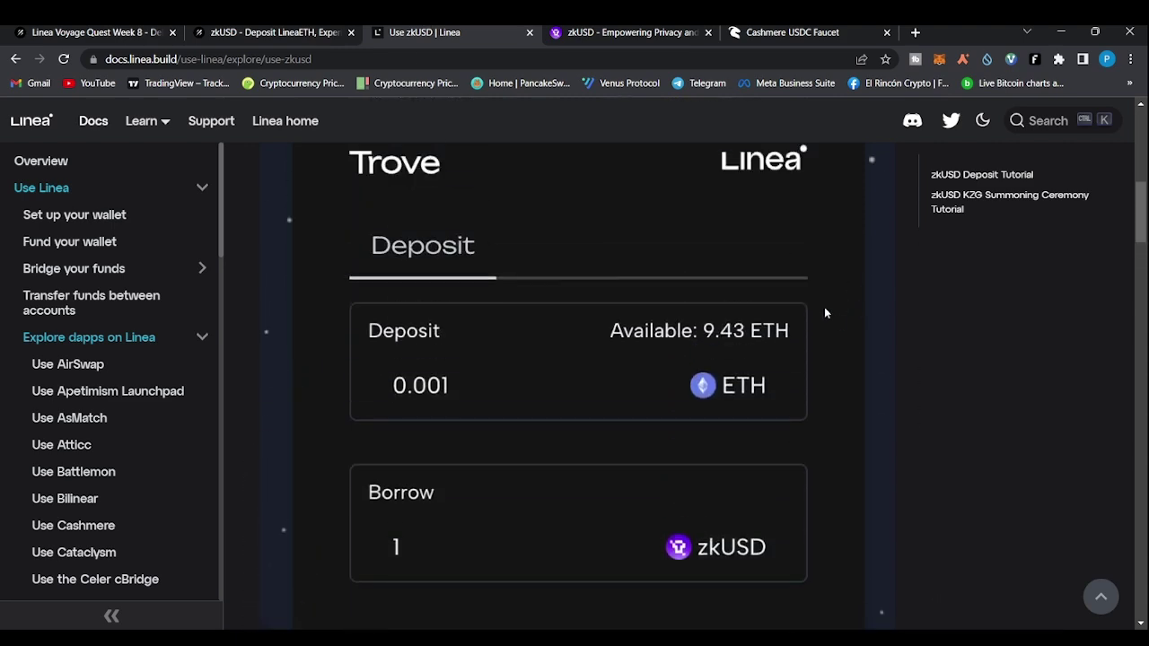
{"action": "scroll", "coordinate": [646, 238], "scroll_direction": "up", "scroll_amount": 8}
{"action": "scroll", "coordinate": [593, 361], "scroll_direction": "down", "scroll_amount": 3}
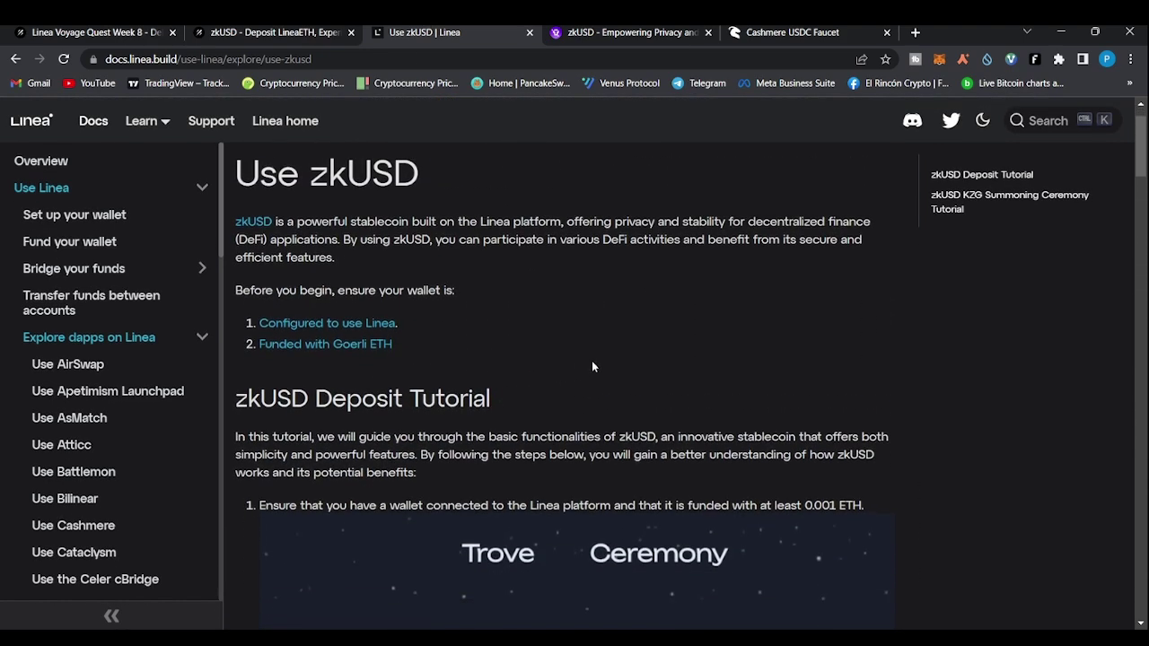
{"action": "scroll", "coordinate": [601, 415], "scroll_direction": "down", "scroll_amount": 2}
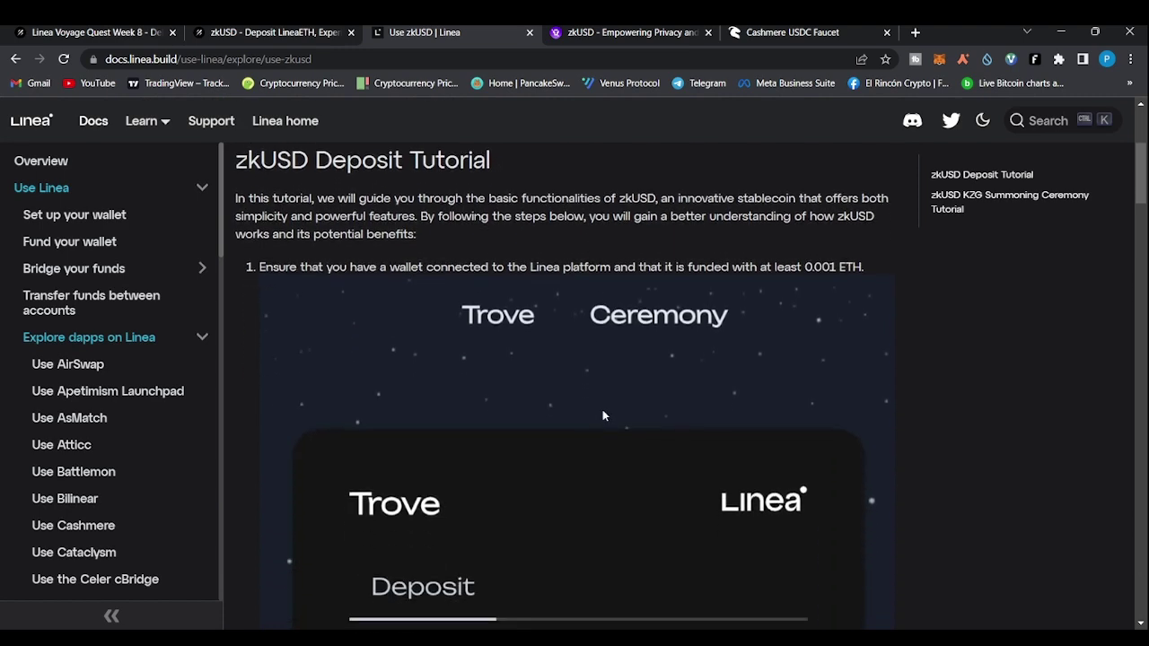
{"action": "scroll", "coordinate": [637, 506], "scroll_direction": "down", "scroll_amount": 5}
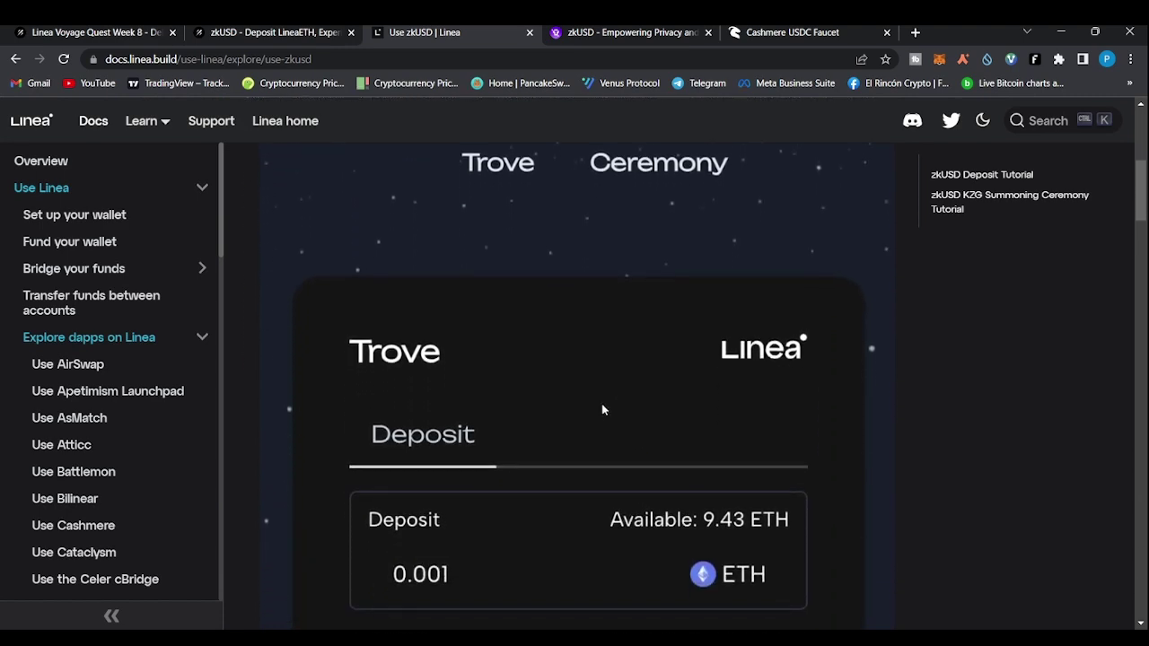
{"action": "scroll", "coordinate": [539, 539], "scroll_direction": "down", "scroll_amount": 3}
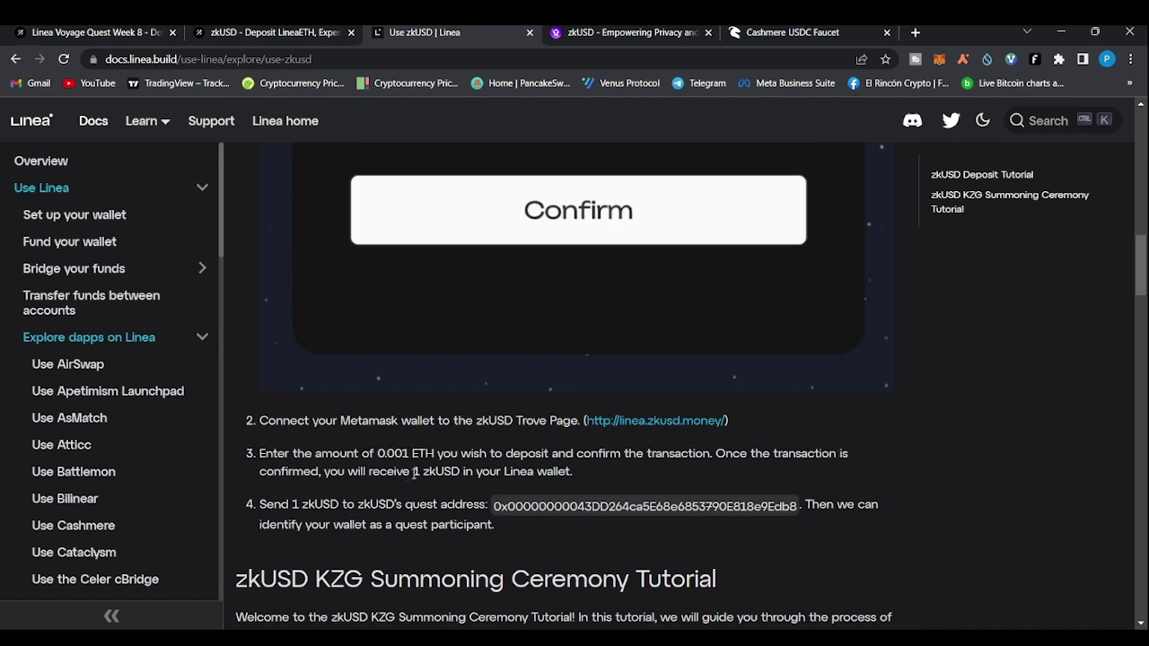
{"action": "left_click_drag", "start_coordinate": [413, 473], "coordinate": [431, 473]}
Confirm the 0.001 ETH Trove deposit on linea.zkusd.money to mint 1 zkUSD
{"action": "left_click", "coordinate": [643, 32]}
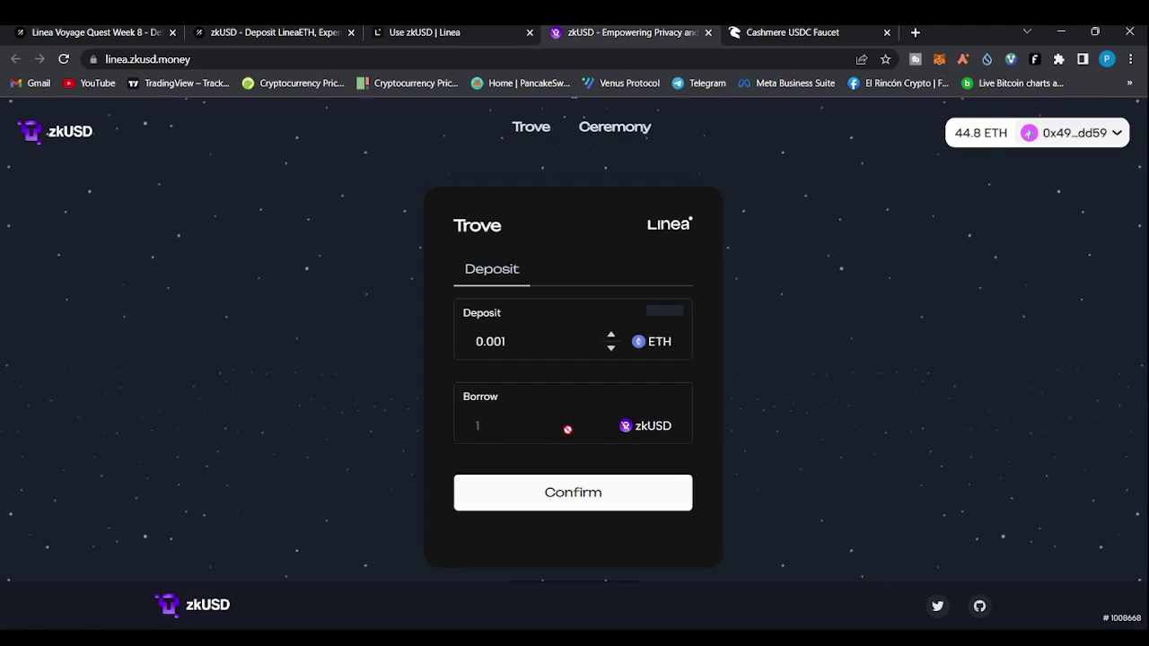
{"action": "left_click", "coordinate": [569, 494]}
Select the quest address given in step 4 of the Use zkUSD tutorial
{"action": "left_click", "coordinate": [471, 33]}
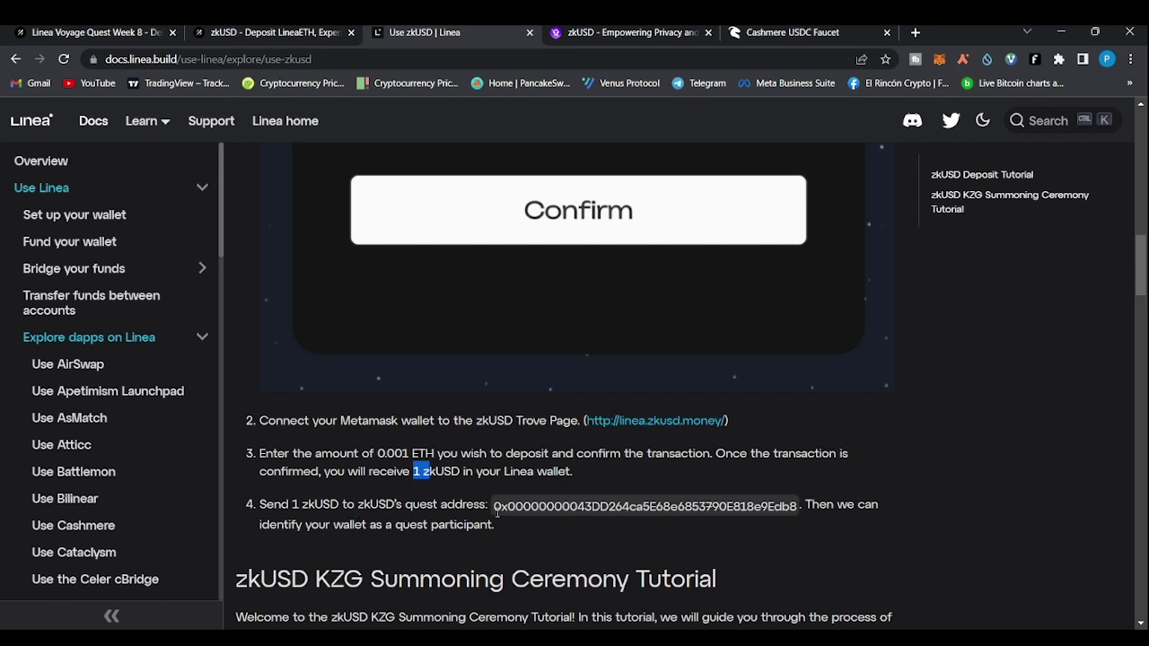
{"action": "left_click", "coordinate": [496, 511]}
{"action": "left_click_drag", "start_coordinate": [496, 512], "coordinate": [797, 508]}
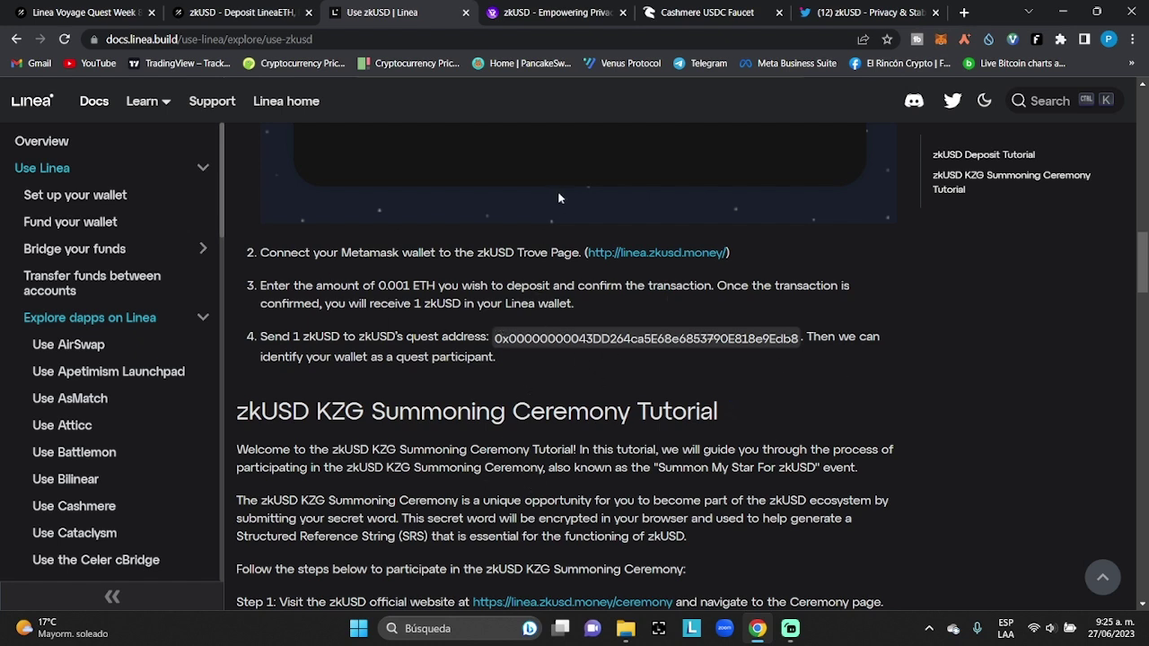
Copy the zkUSD token contract address from the reply under zkUSD's tweet
{"action": "left_click", "coordinate": [860, 11]}
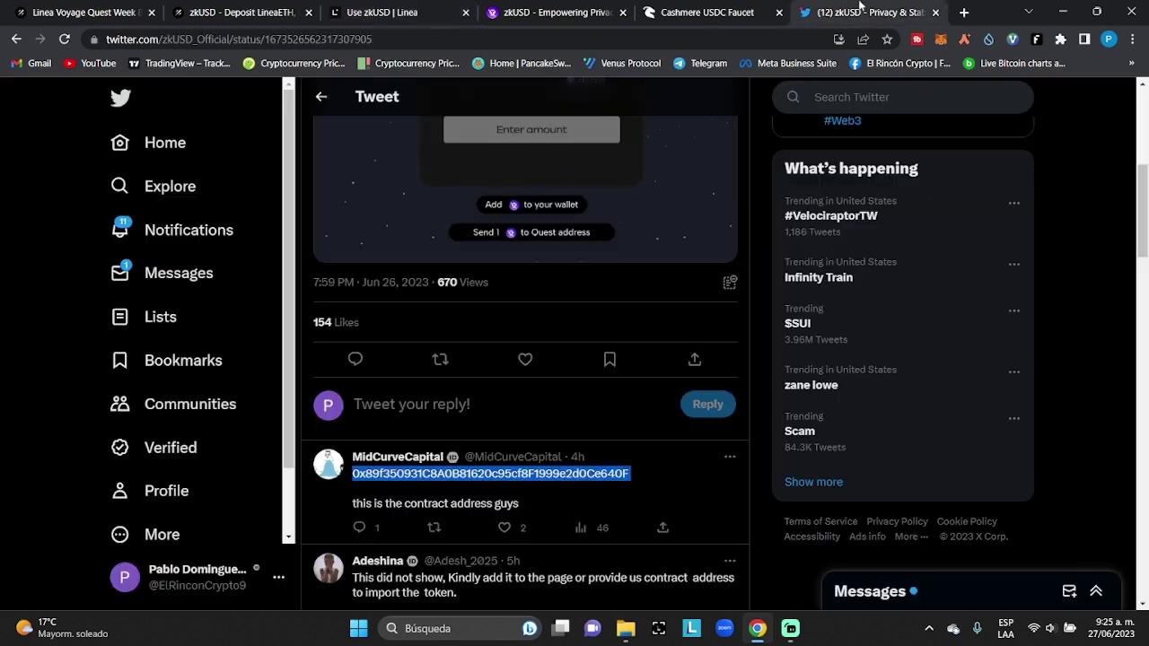
{"action": "right_click", "coordinate": [535, 481]}
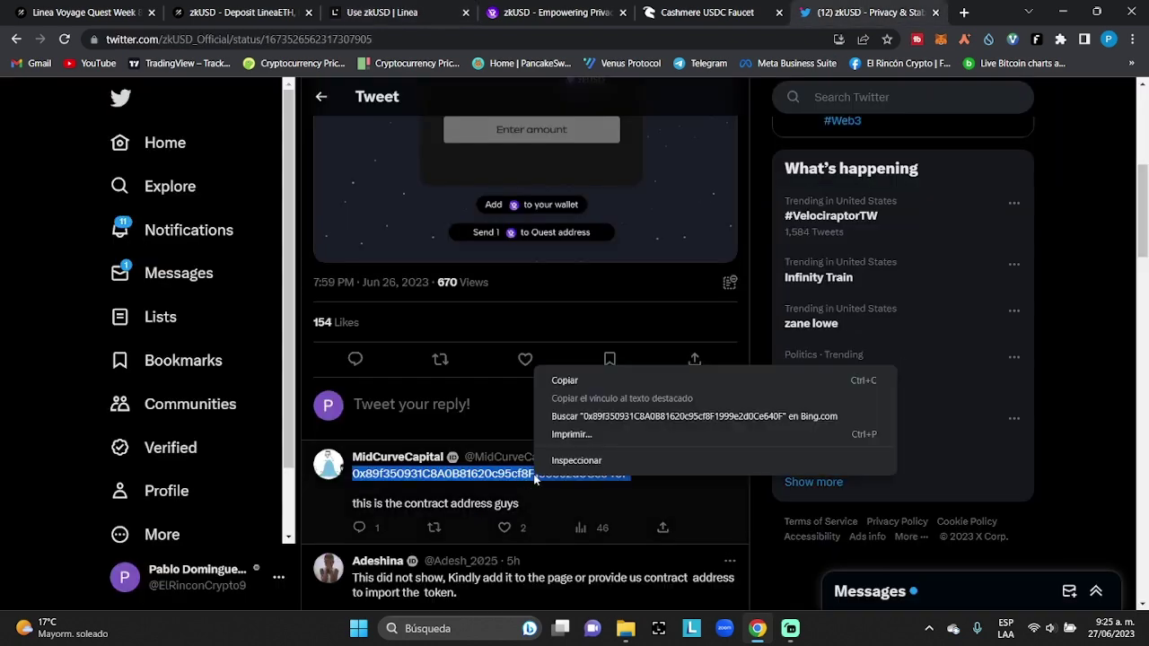
{"action": "left_click", "coordinate": [577, 387]}
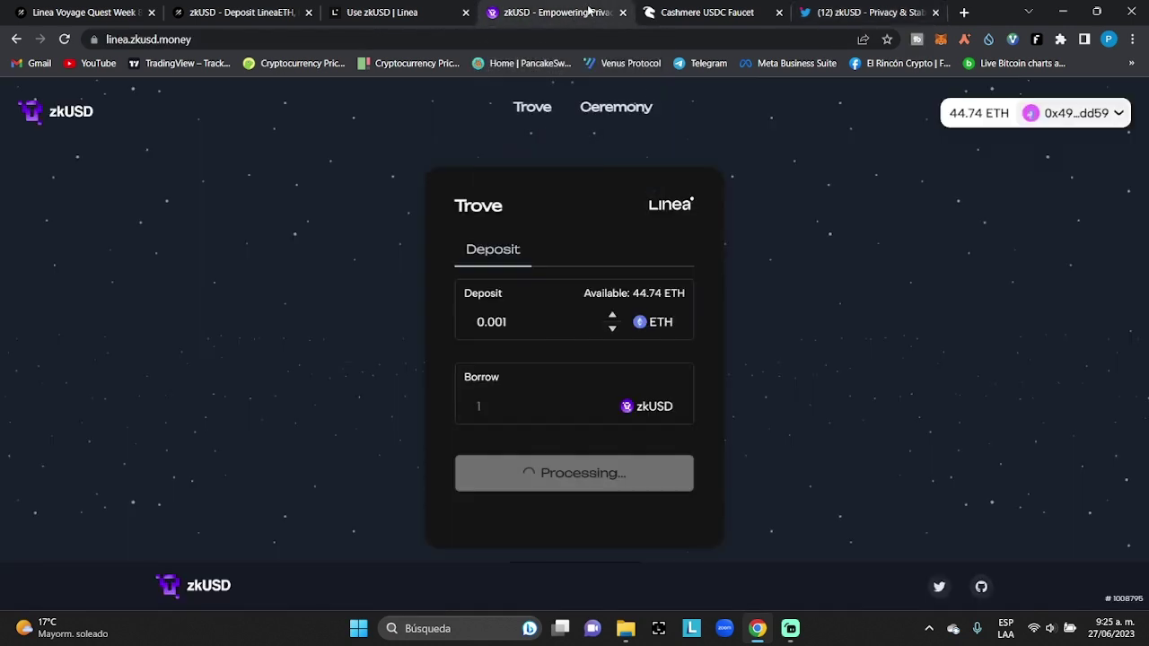
Import ZKUSD into MetaMask on Linea from its pasted contract address, showing a 2 ZKUSD balance
{"action": "left_click", "coordinate": [588, 10]}
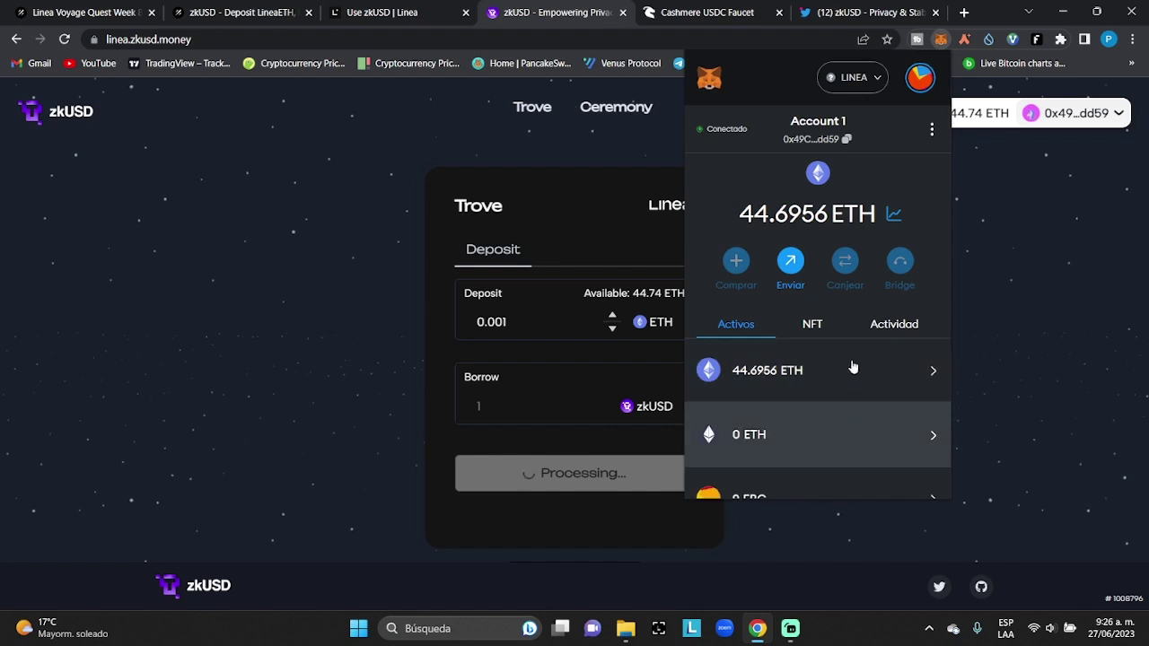
{"action": "scroll", "coordinate": [928, 218], "scroll_direction": "down", "scroll_amount": 1}
{"action": "scroll", "coordinate": [927, 218], "scroll_direction": "down", "scroll_amount": 4}
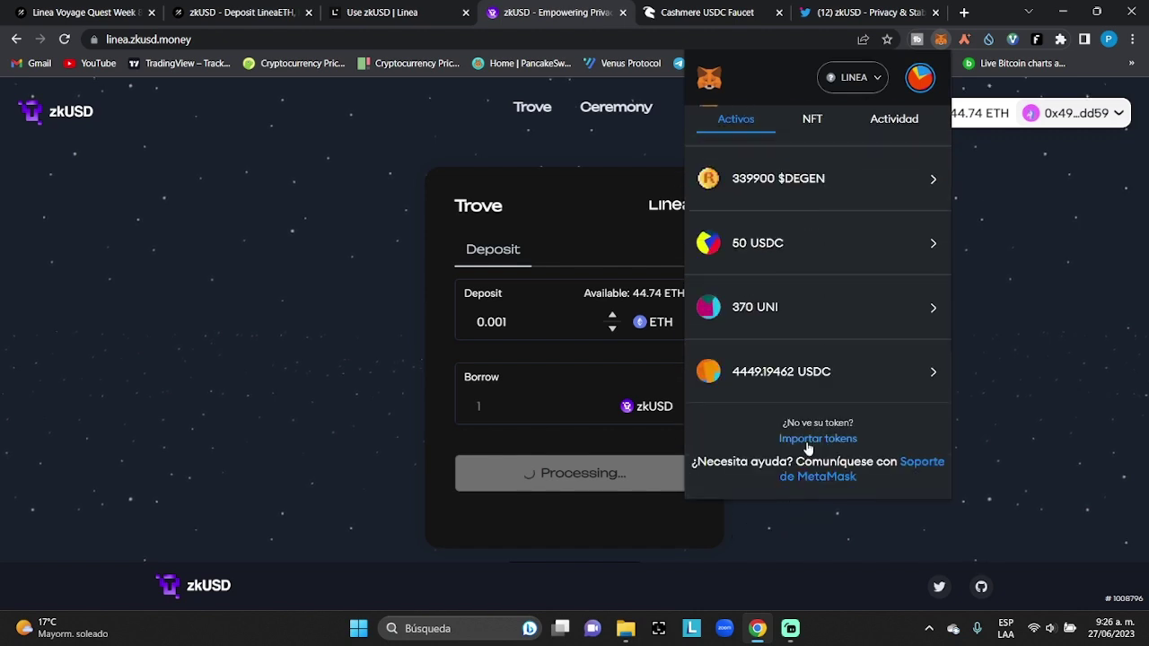
{"action": "left_click", "coordinate": [811, 439]}
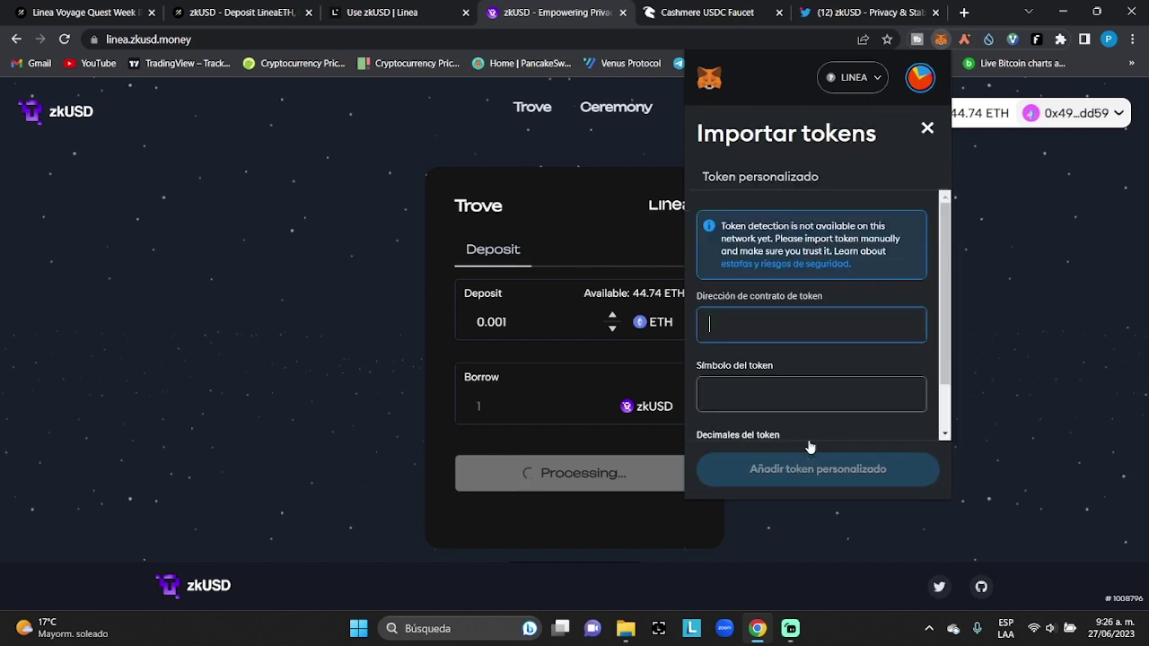
{"action": "right_click", "coordinate": [775, 318]}
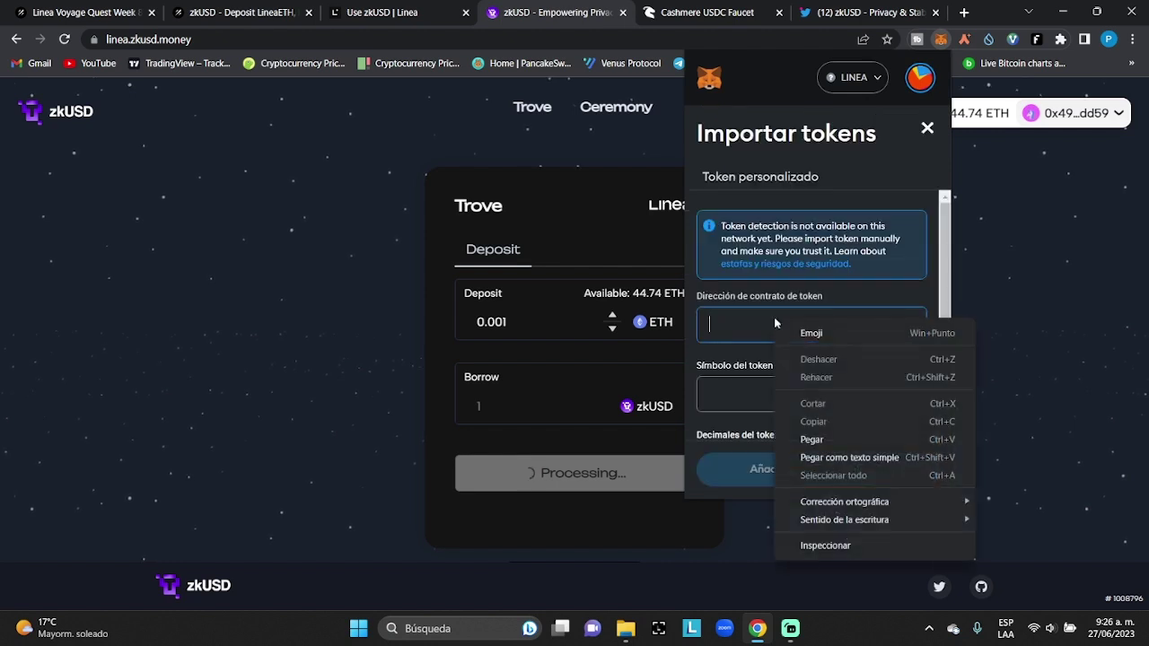
{"action": "left_click", "coordinate": [813, 439]}
{"action": "left_click", "coordinate": [855, 388]}
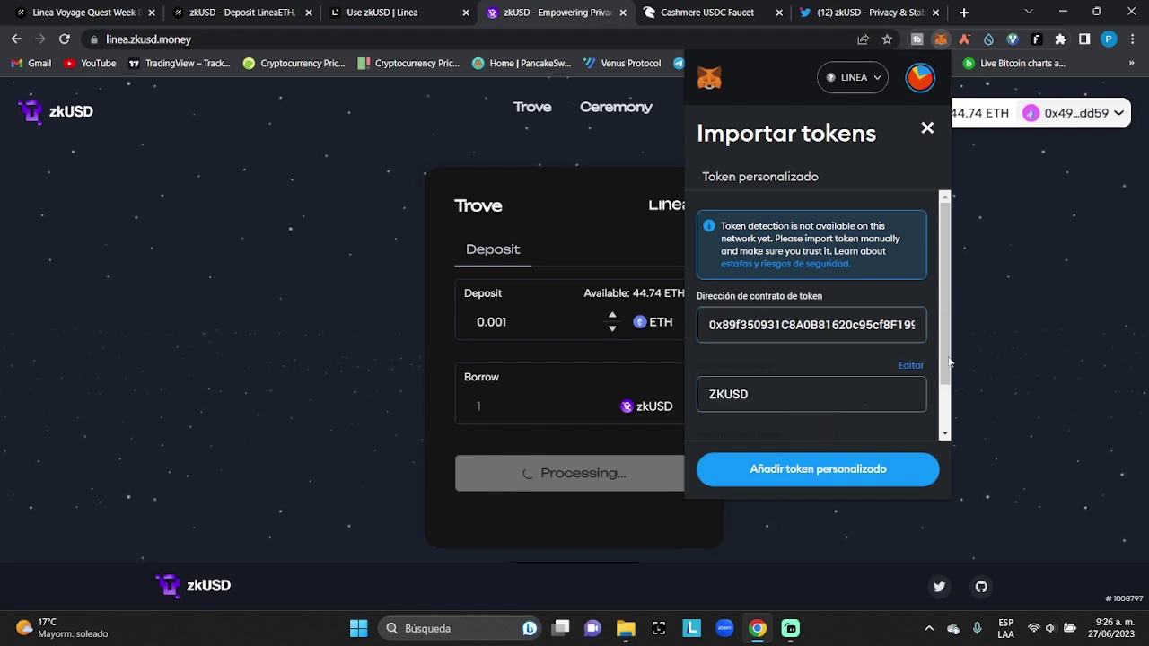
{"action": "scroll", "coordinate": [947, 386], "scroll_direction": "down", "scroll_amount": 2}
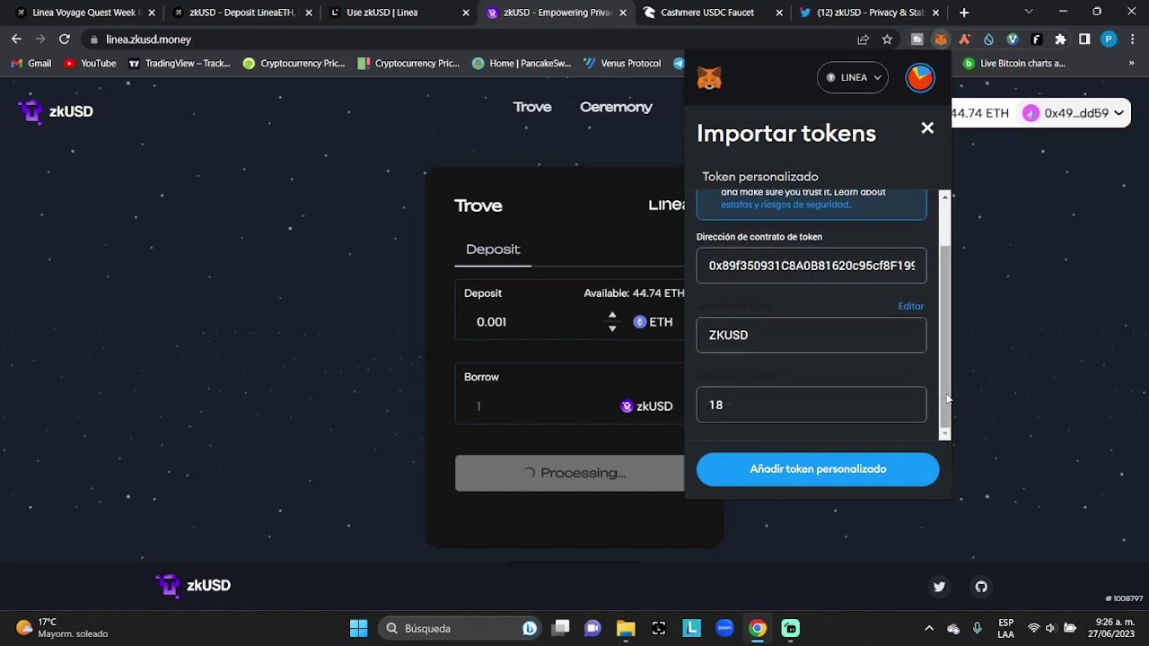
{"action": "left_click", "coordinate": [804, 472]}
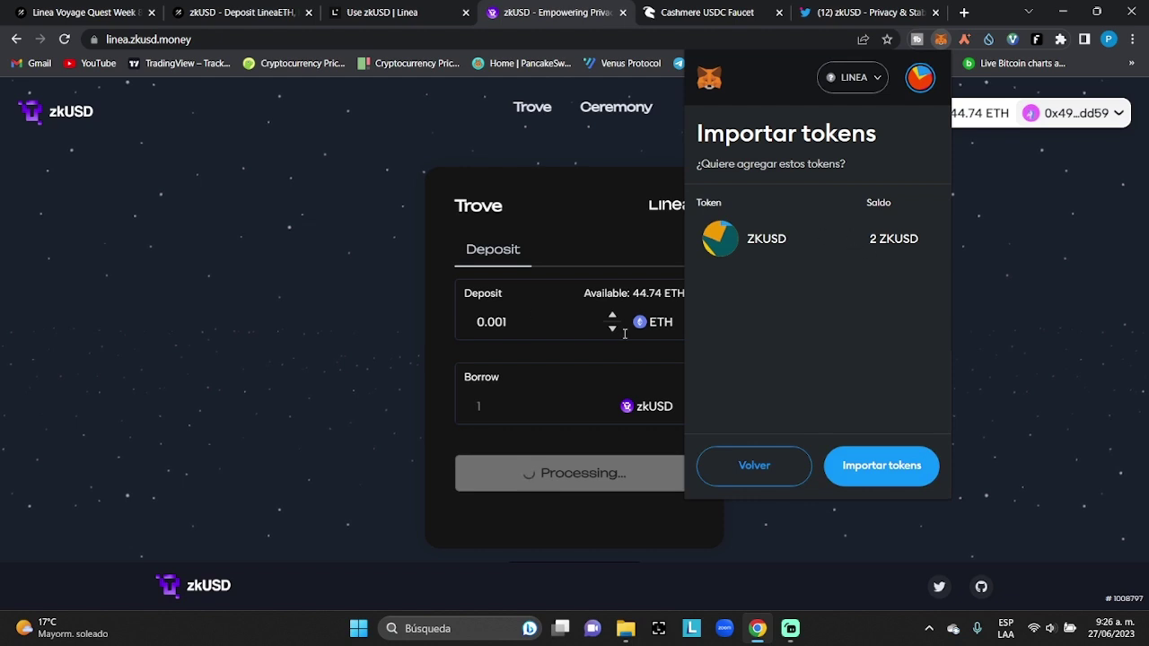
{"action": "left_click", "coordinate": [884, 474]}
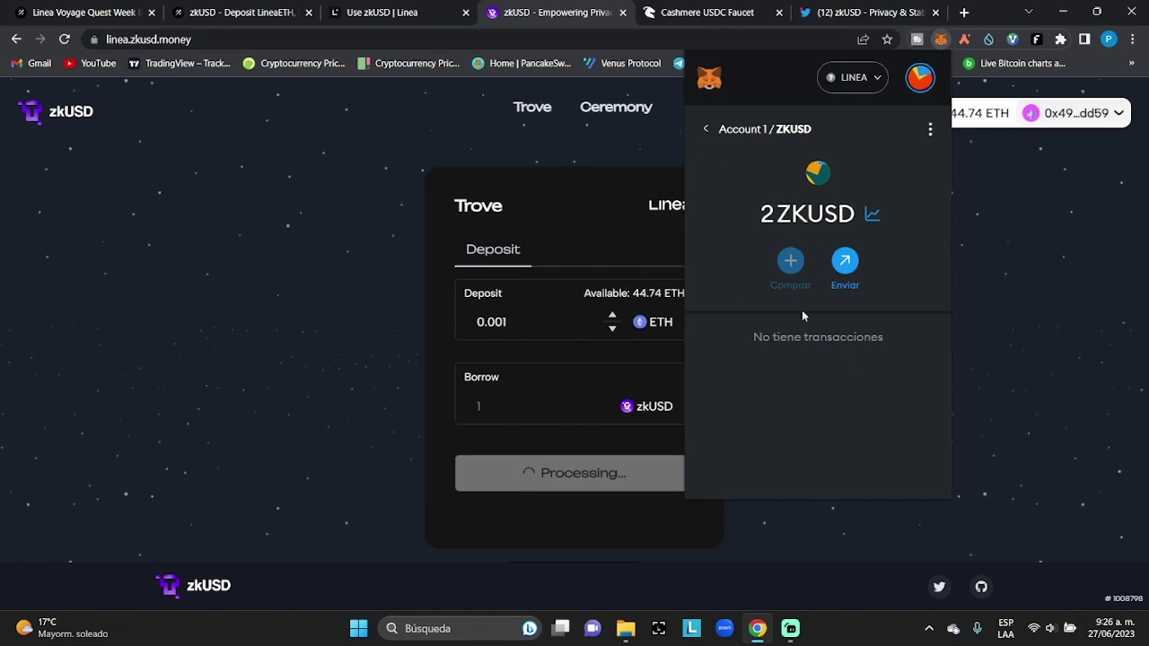
Copy the step 4 quest address from the Linea Docs 'Use zkUSD' tutorial
{"action": "left_click", "coordinate": [700, 12]}
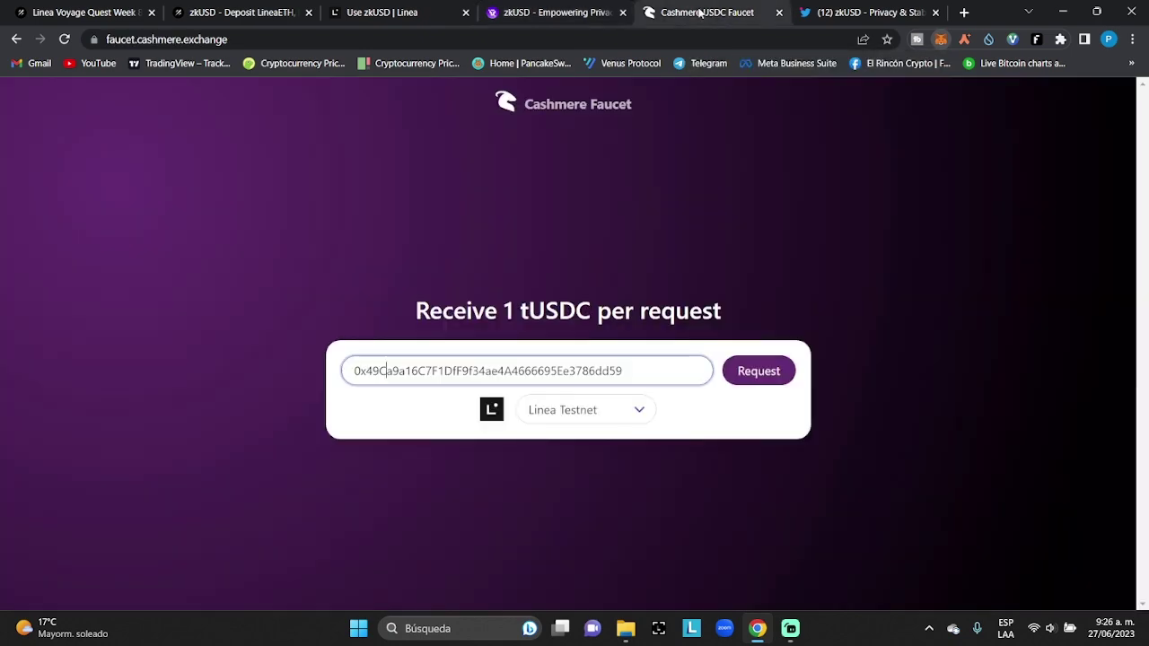
{"action": "left_click", "coordinate": [401, 7]}
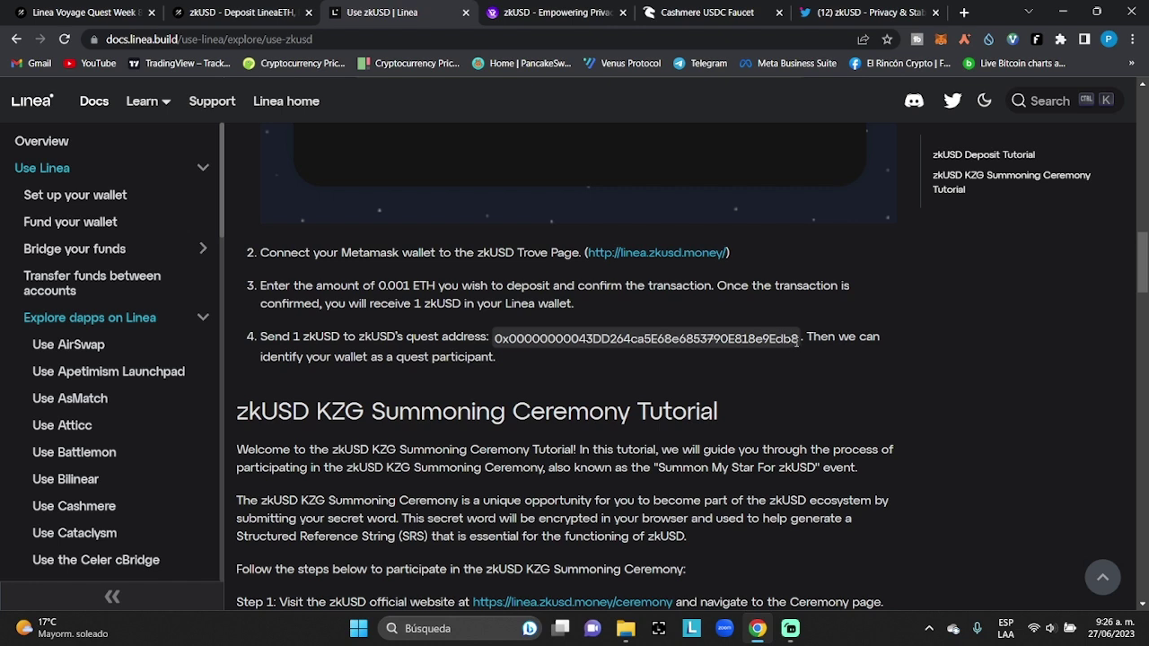
{"action": "left_click_drag", "start_coordinate": [800, 339], "coordinate": [495, 332]}
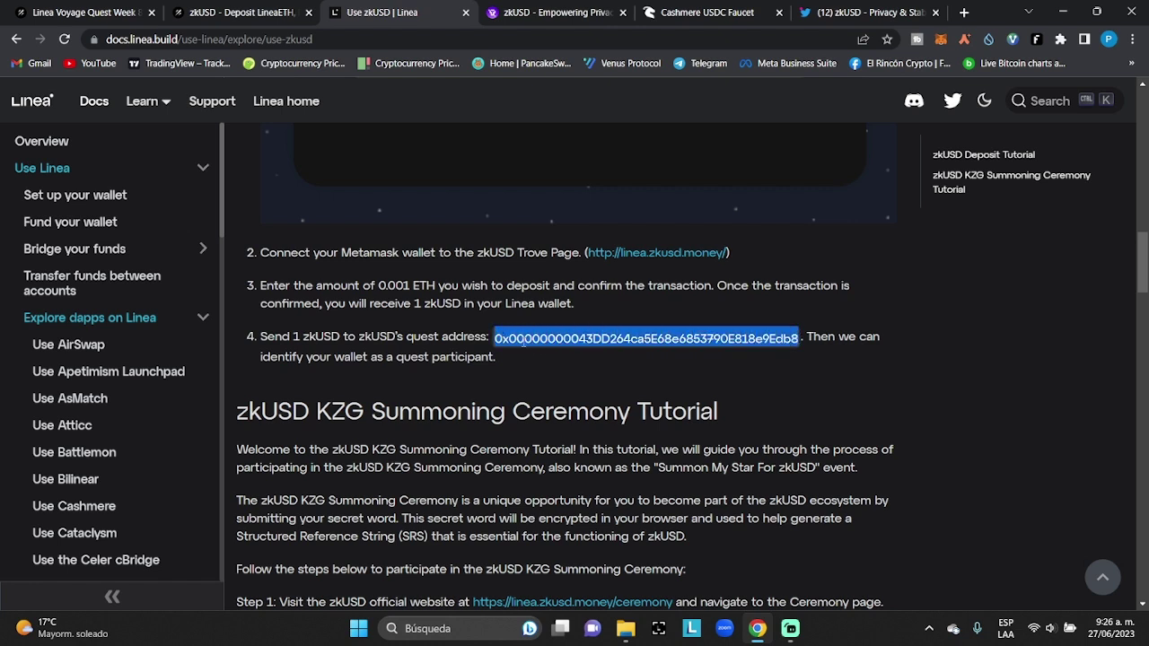
{"action": "right_click", "coordinate": [523, 342]}
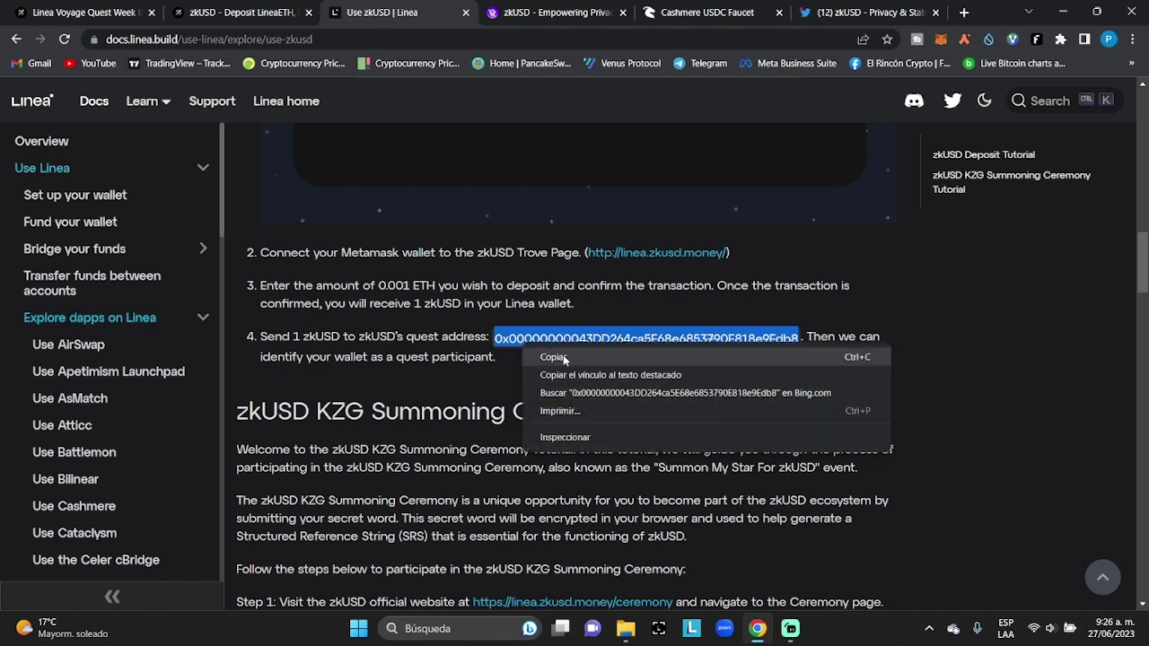
{"action": "left_click", "coordinate": [563, 354]}
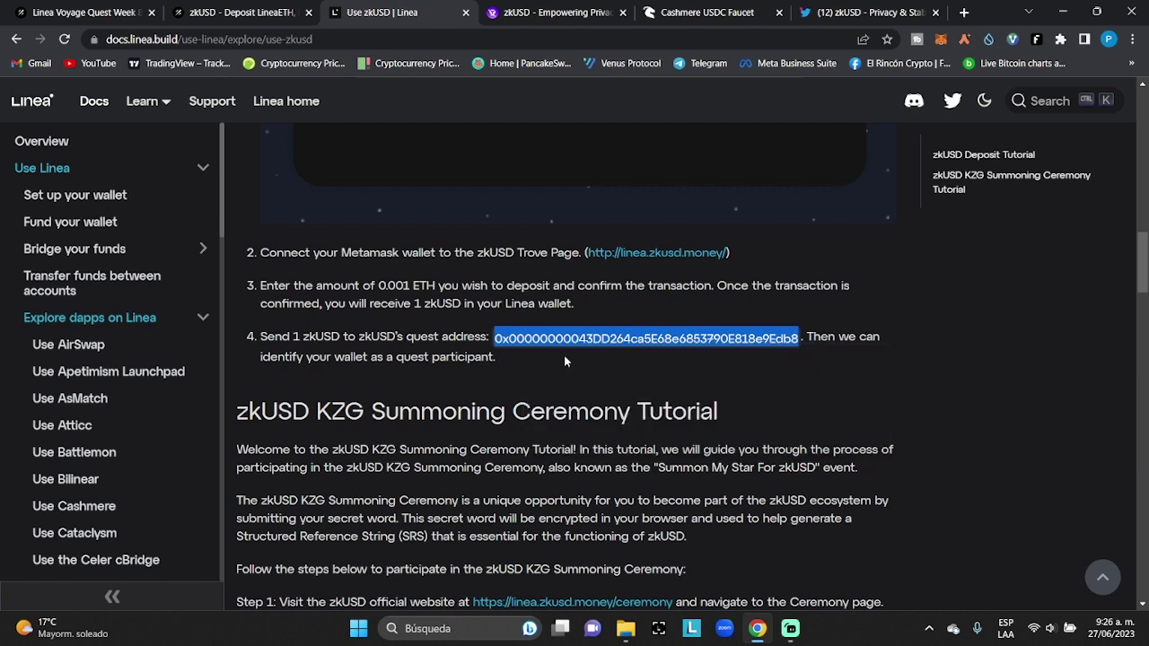
Start a MetaMask send of 1 ZKUSD to the pasted quest address
{"action": "left_click", "coordinate": [941, 39]}
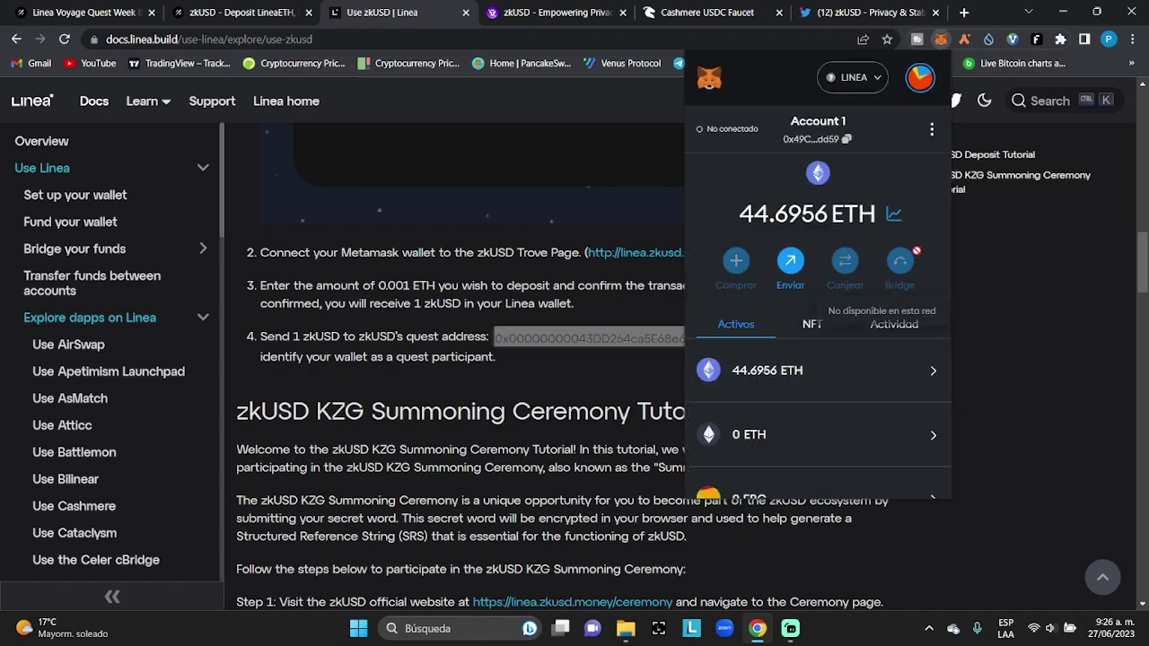
{"action": "scroll", "coordinate": [861, 501], "scroll_direction": "down", "scroll_amount": 2}
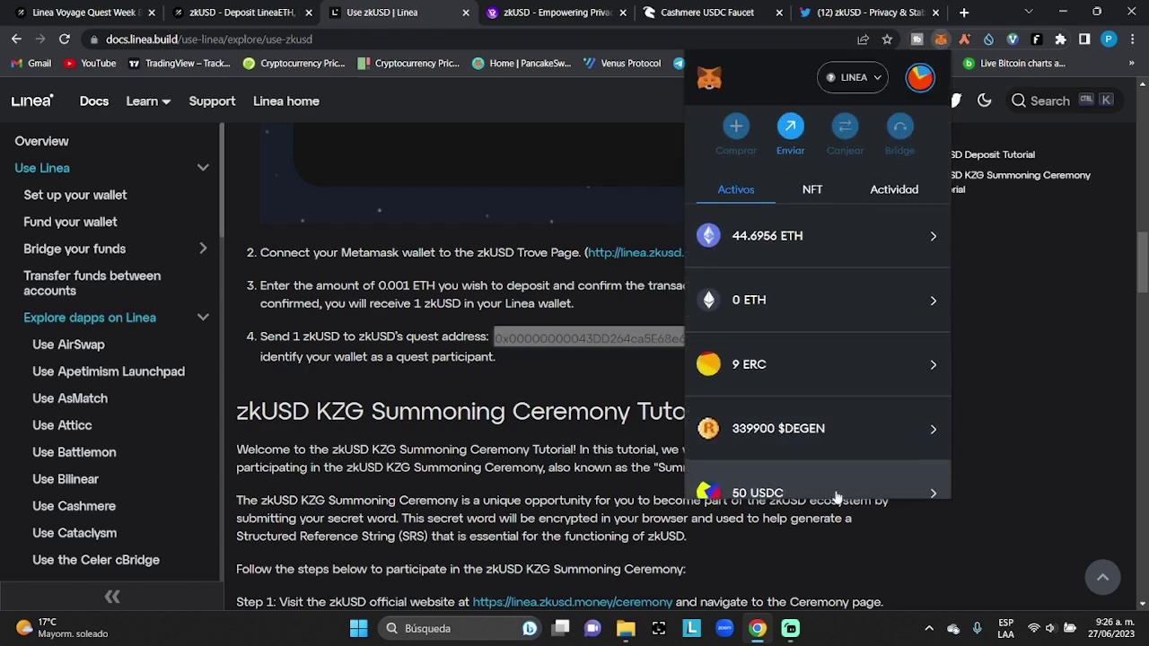
{"action": "scroll", "coordinate": [835, 496], "scroll_direction": "down", "scroll_amount": 4}
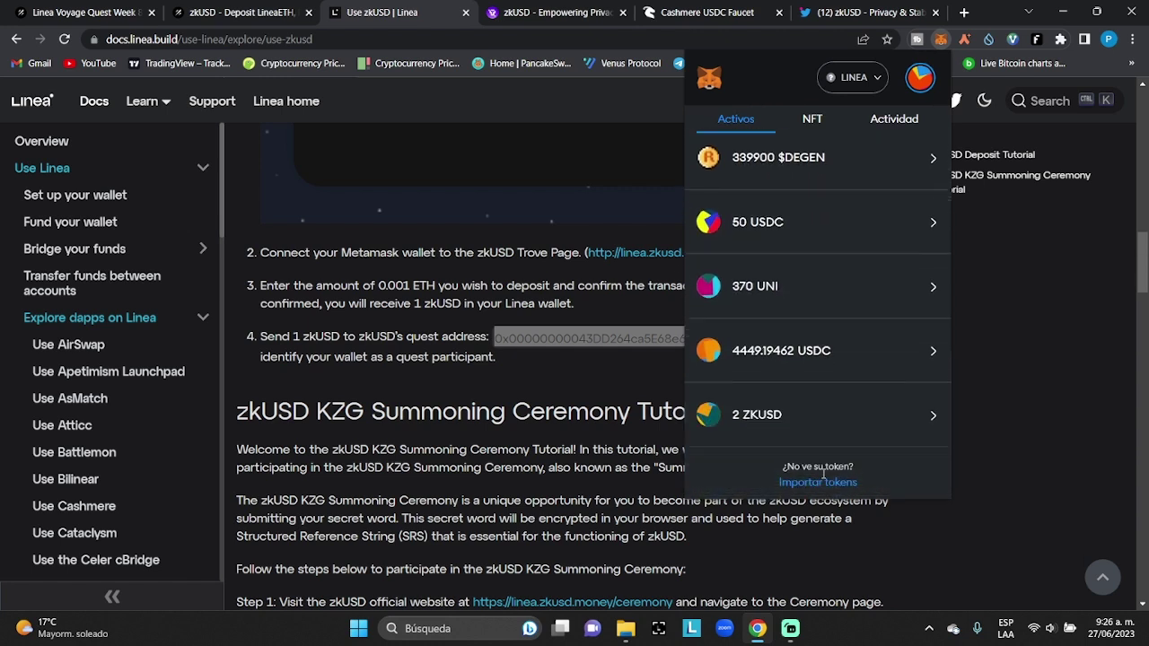
{"action": "scroll", "coordinate": [812, 449], "scroll_direction": "down", "scroll_amount": 1}
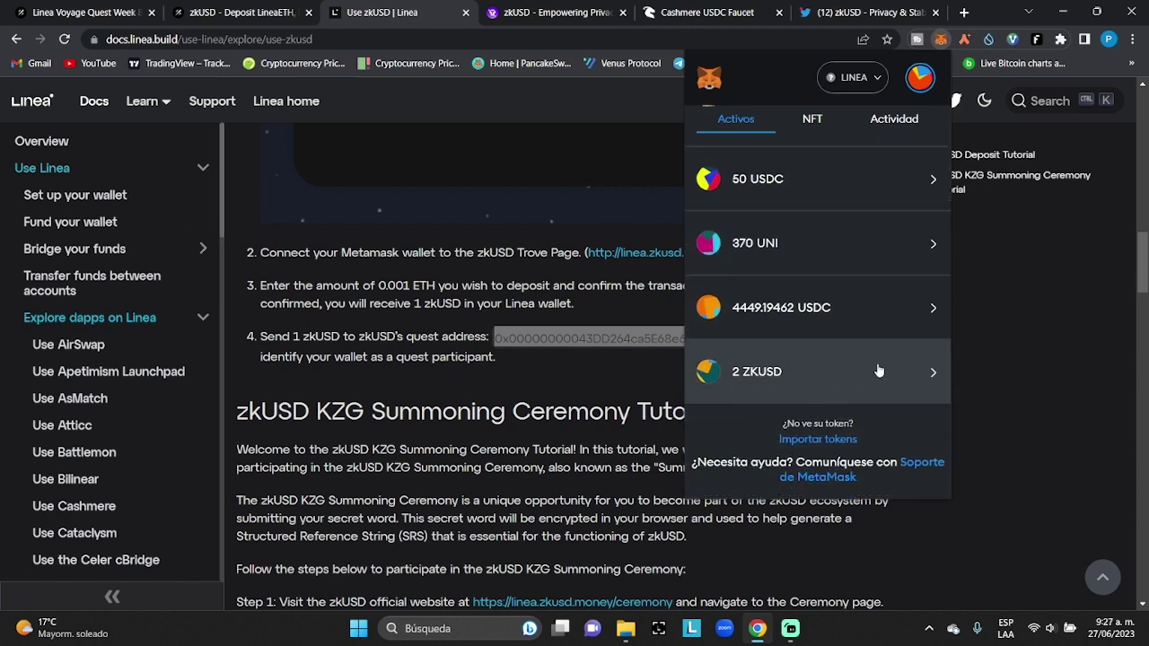
{"action": "left_click", "coordinate": [917, 378]}
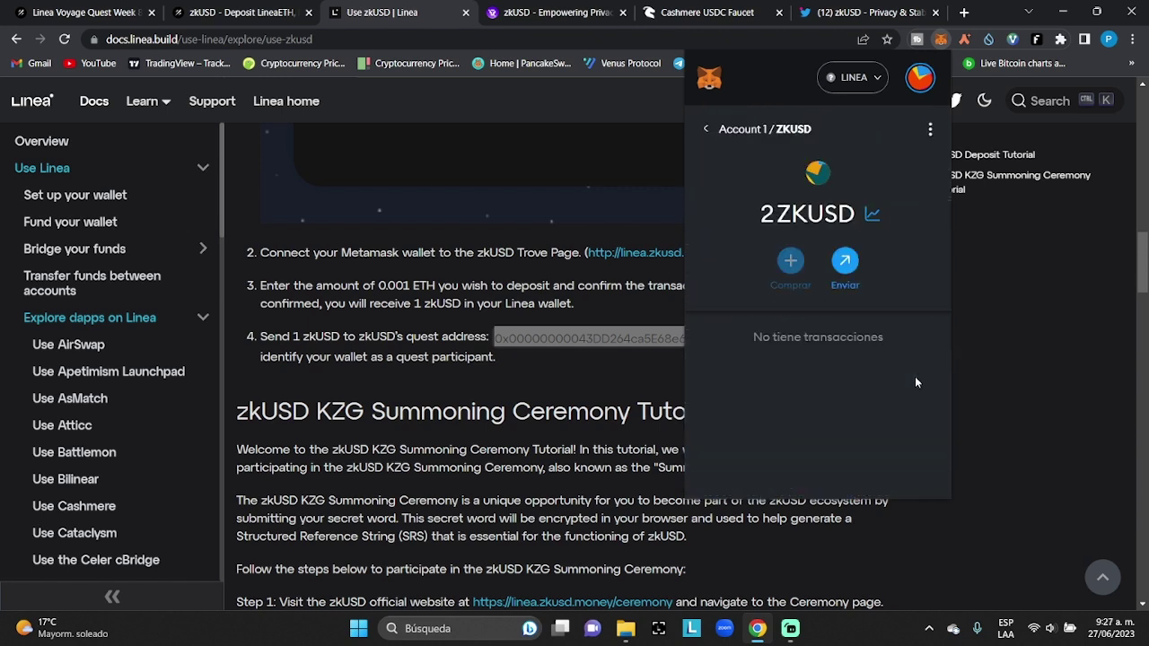
{"action": "left_click", "coordinate": [845, 260]}
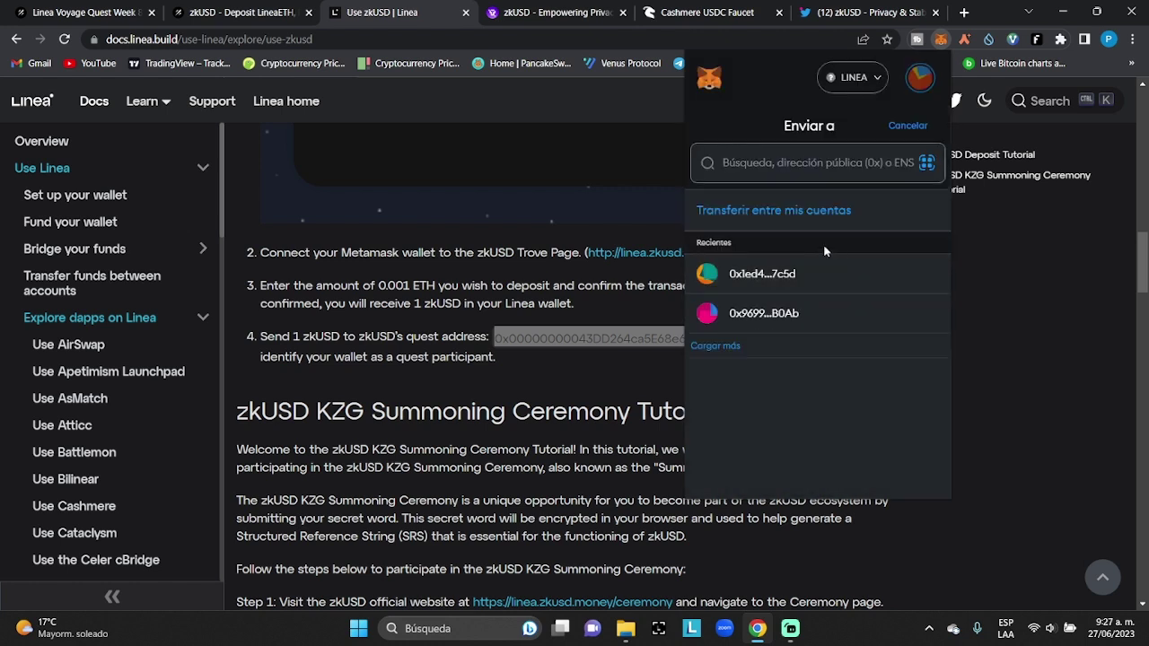
{"action": "right_click", "coordinate": [778, 166]}
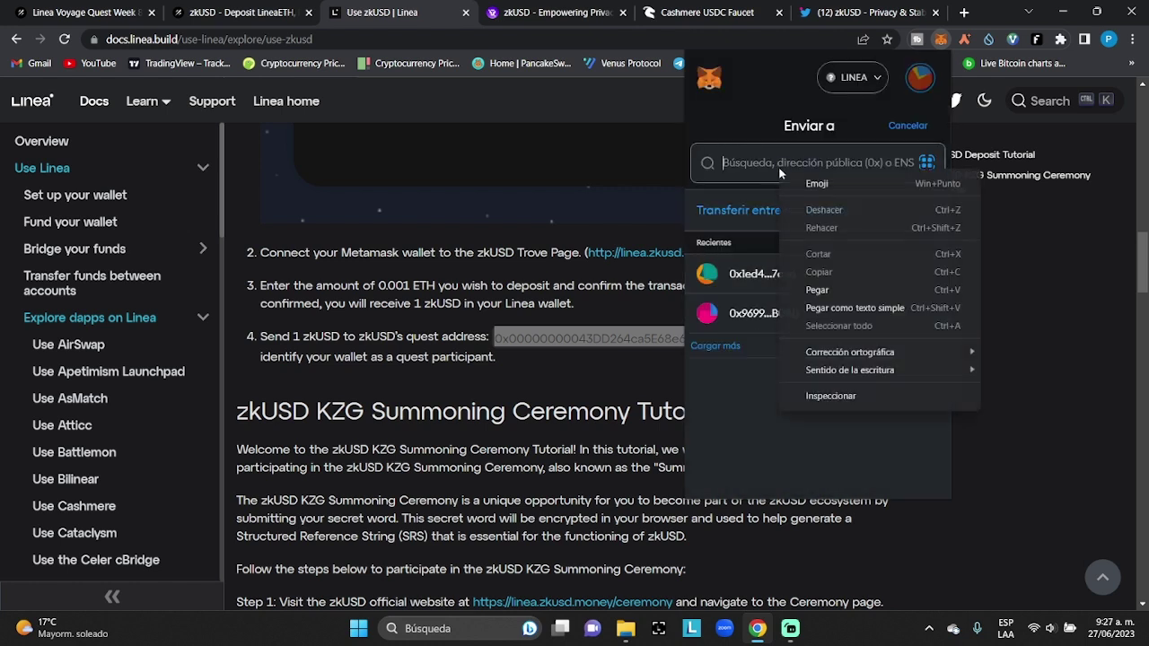
{"action": "left_click", "coordinate": [814, 290]}
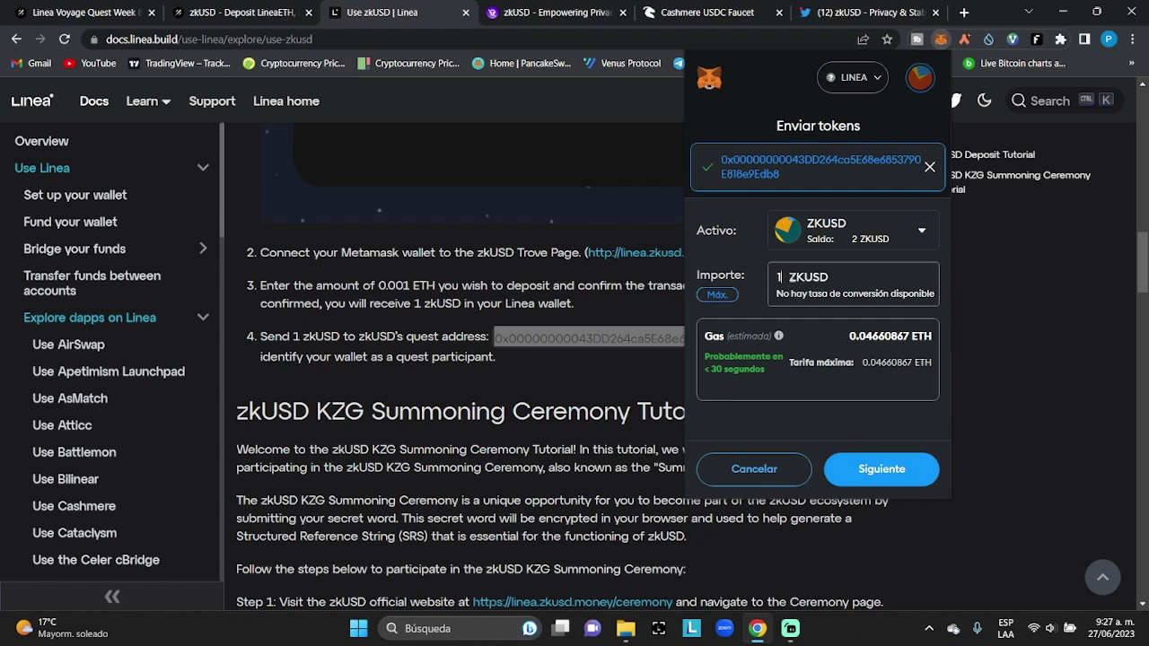
{"action": "left_click", "coordinate": [880, 469]}
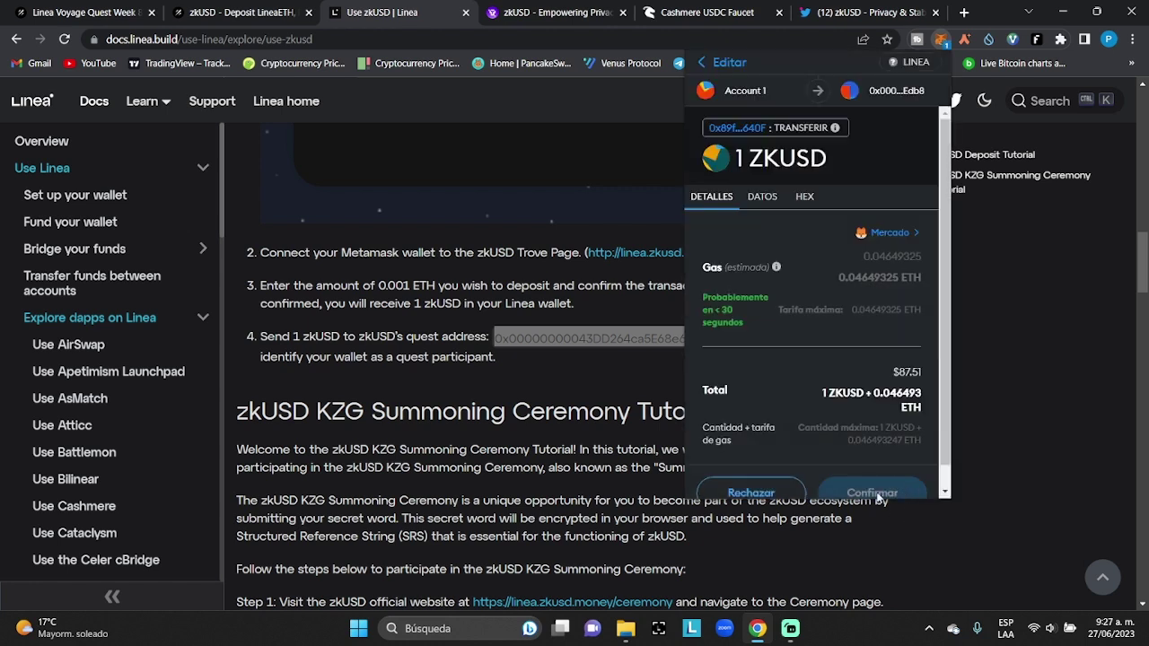
Set the gas fee to Agresivo and confirm the 1 ZKUSD transfer
{"action": "scroll", "coordinate": [865, 359], "scroll_direction": "down", "scroll_amount": 1}
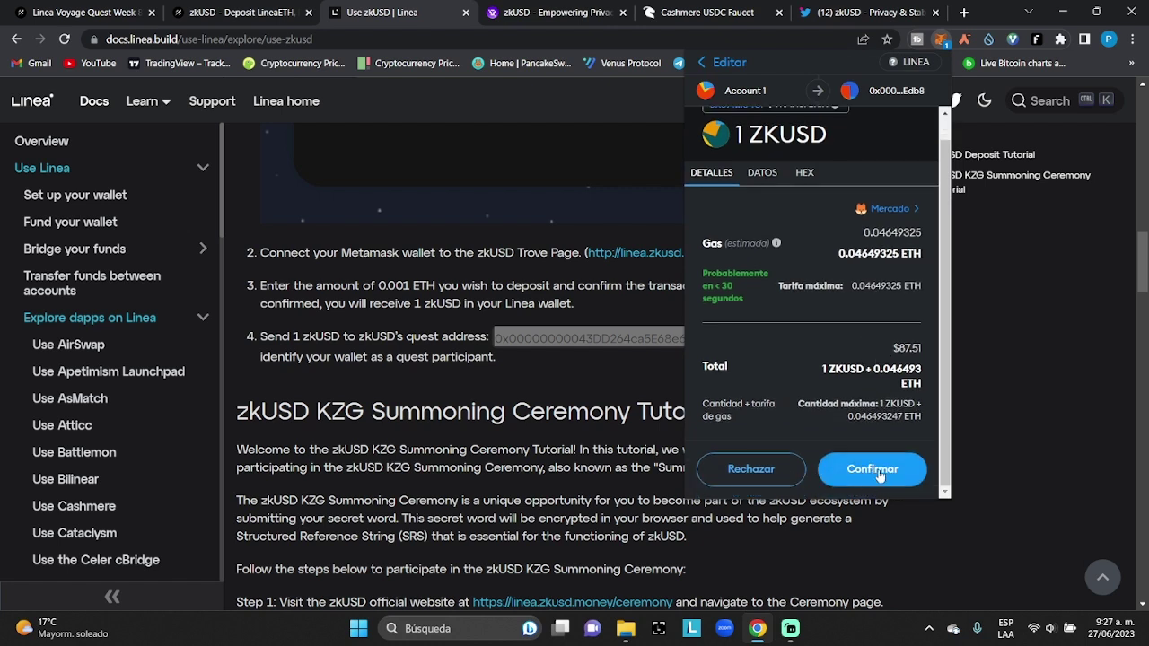
{"action": "left_click", "coordinate": [889, 210]}
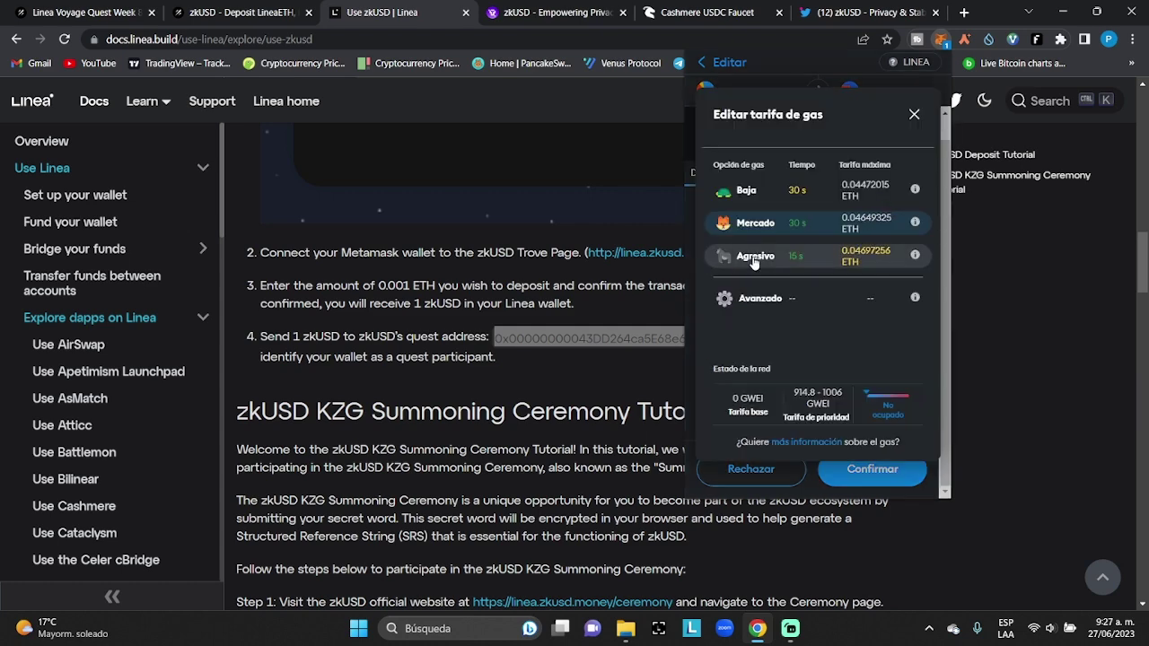
{"action": "left_click", "coordinate": [881, 255]}
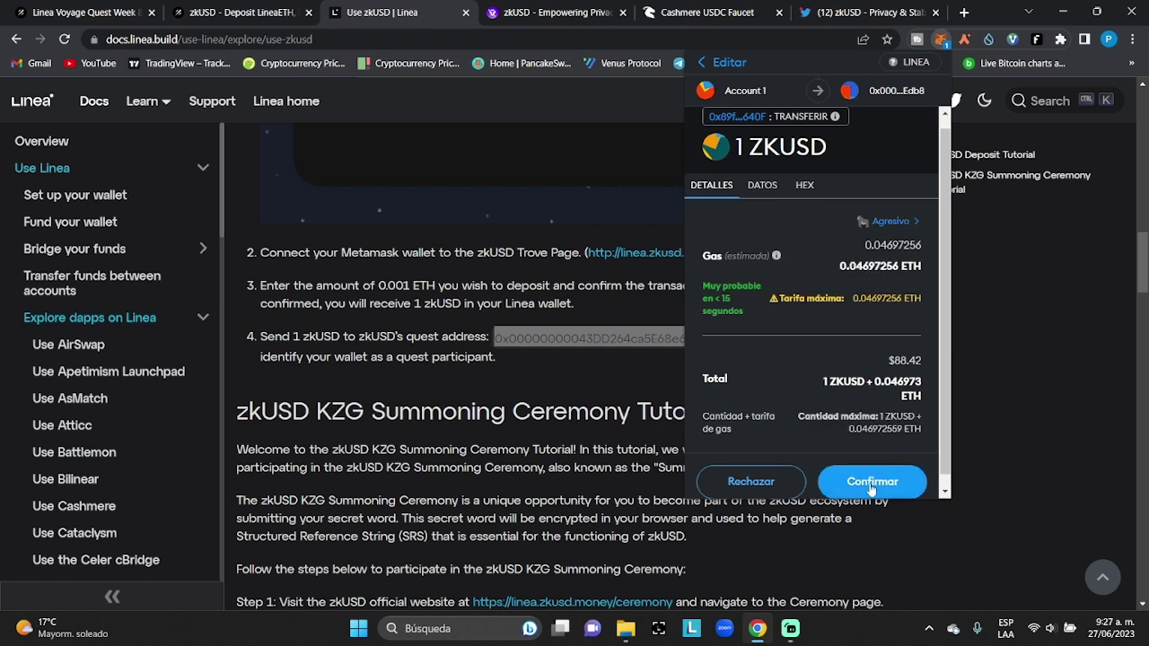
{"action": "left_click", "coordinate": [889, 482]}
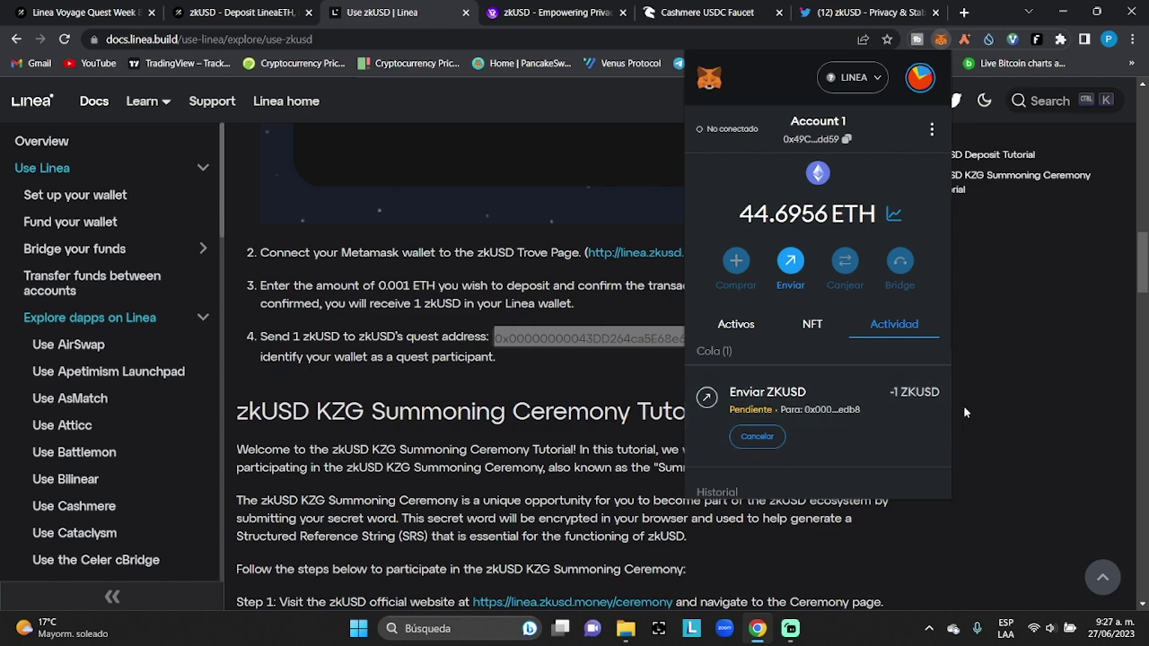
Verify the zkUSD Deposit LineaETH credential on the Galxe campaign page
{"action": "left_click", "coordinate": [999, 393]}
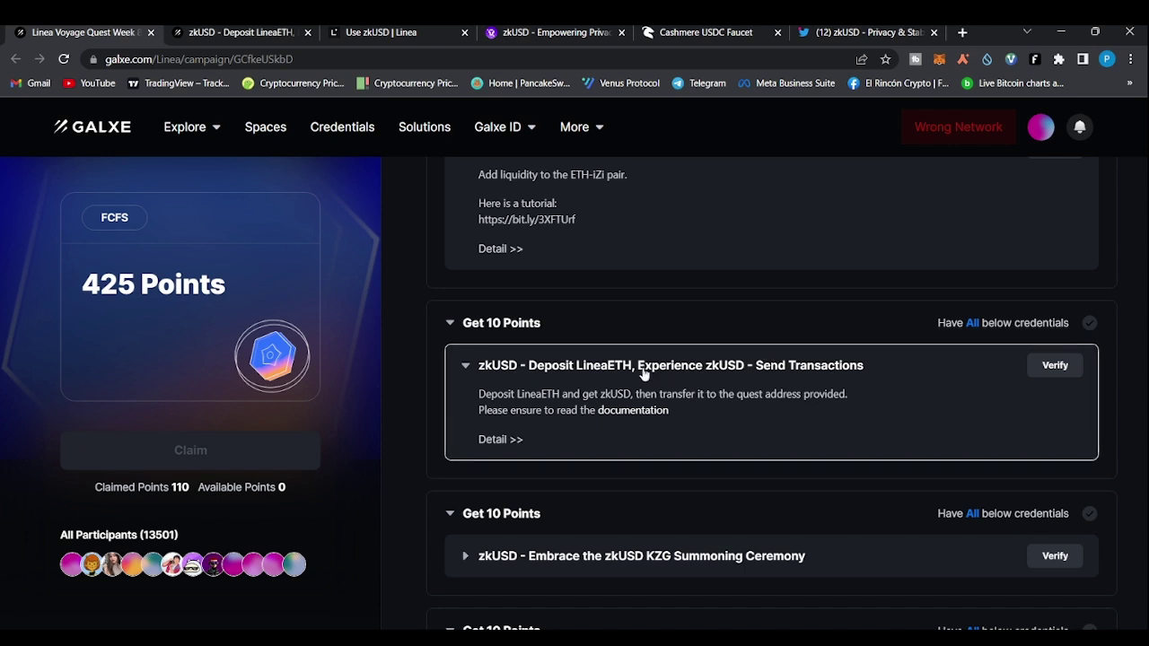
{"action": "left_click", "coordinate": [1054, 365]}
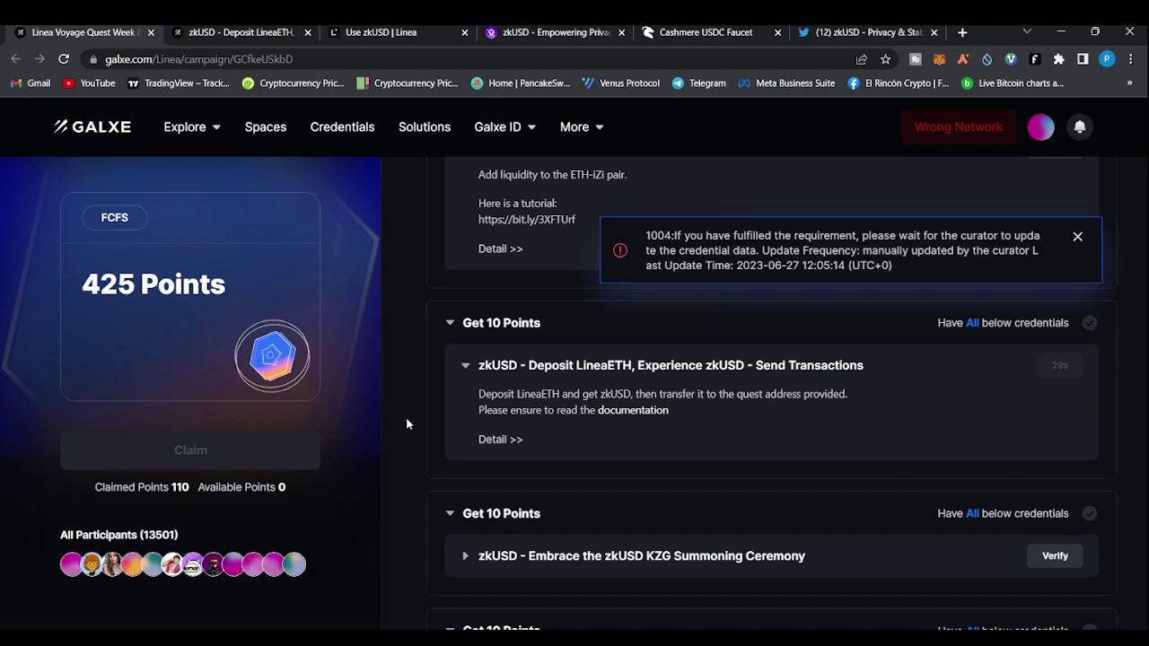
{"action": "scroll", "coordinate": [407, 424], "scroll_direction": "down", "scroll_amount": 2}
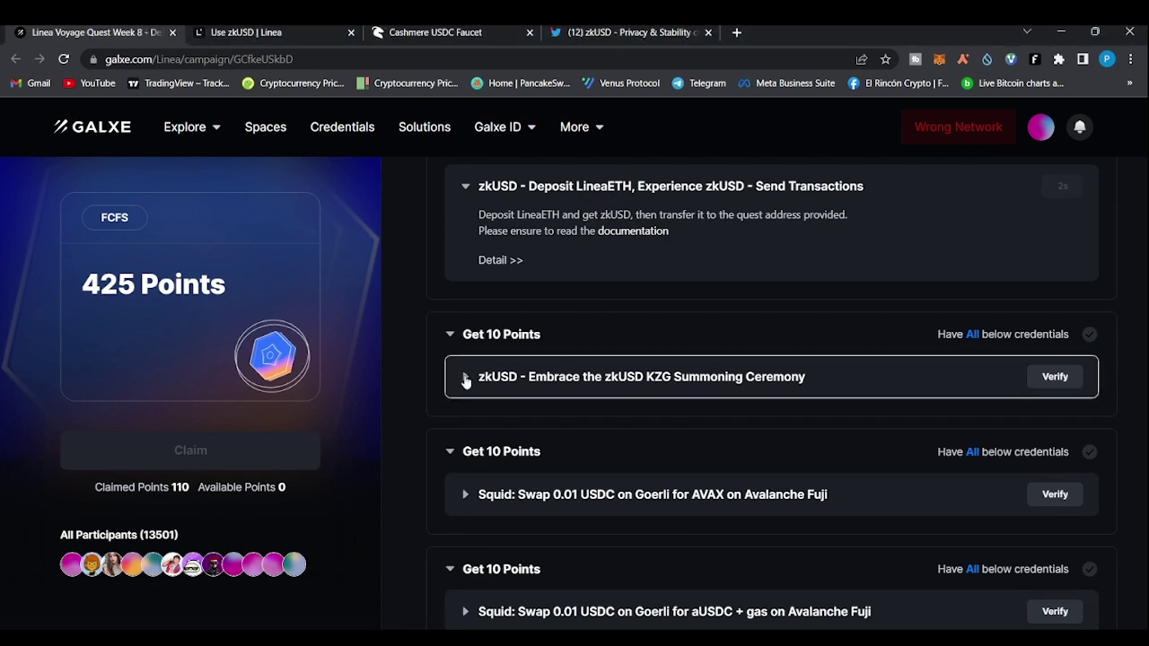
Open the zkUSD ceremony website from the KZG Summoning Ceremony credential's details
{"action": "left_click", "coordinate": [465, 378]}
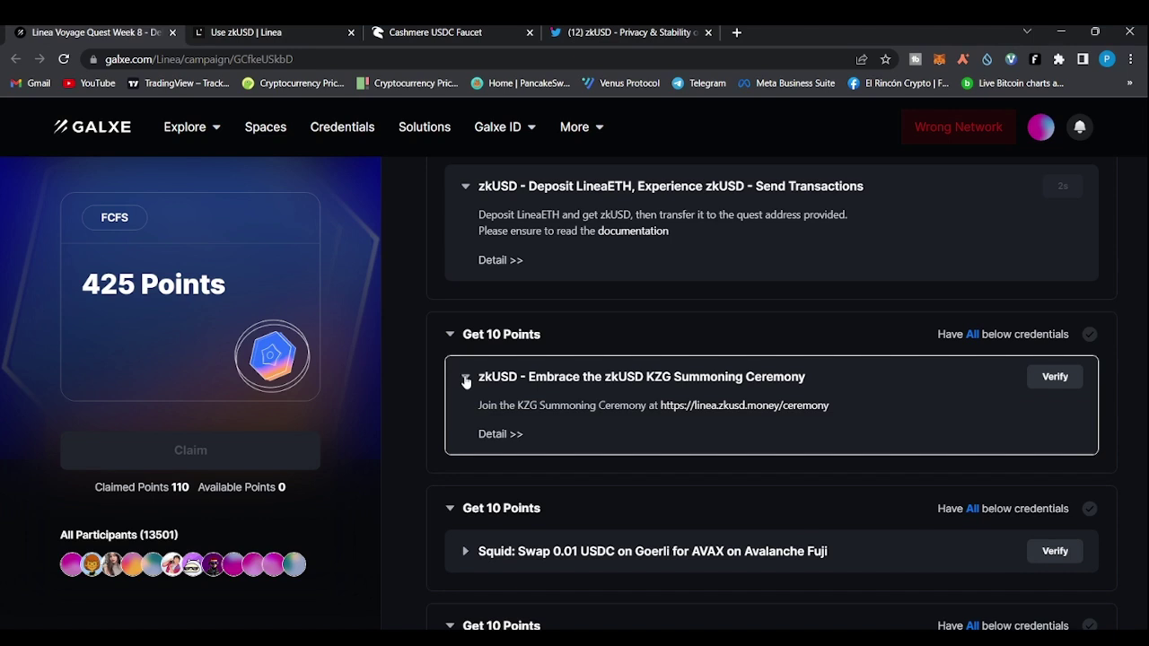
{"action": "left_click", "coordinate": [496, 437]}
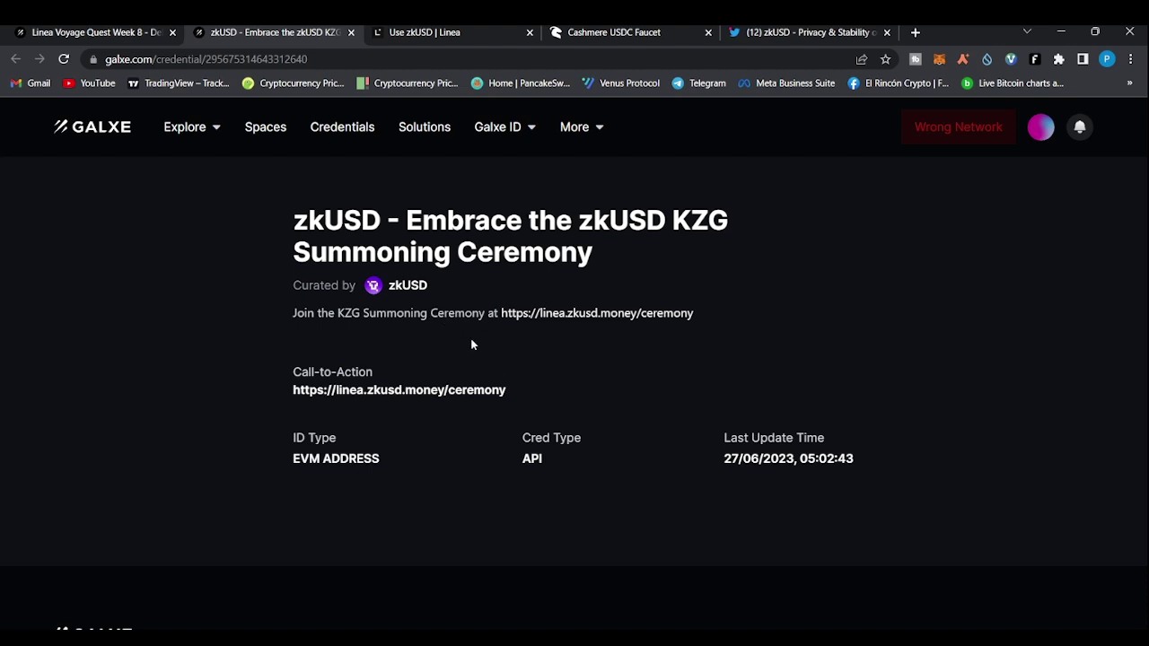
{"action": "left_click", "coordinate": [396, 393]}
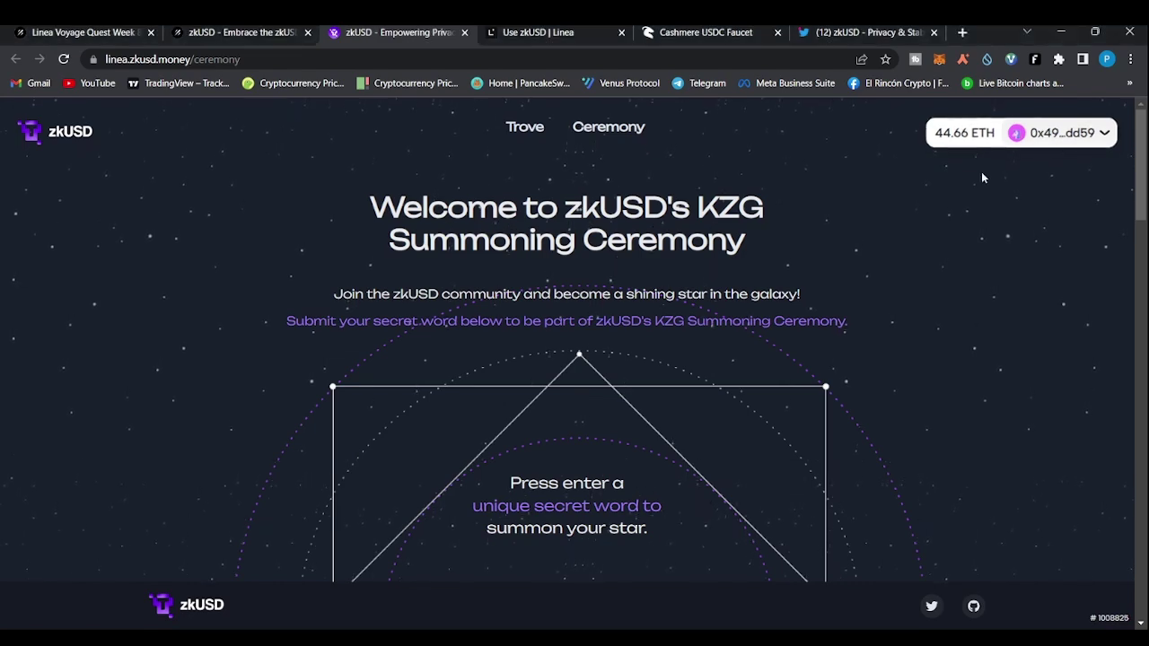
Enter the ceremony secret word, fixing its typo, and submit it with SUMMON MY STAR
{"action": "scroll", "coordinate": [981, 224], "scroll_direction": "down", "scroll_amount": 3}
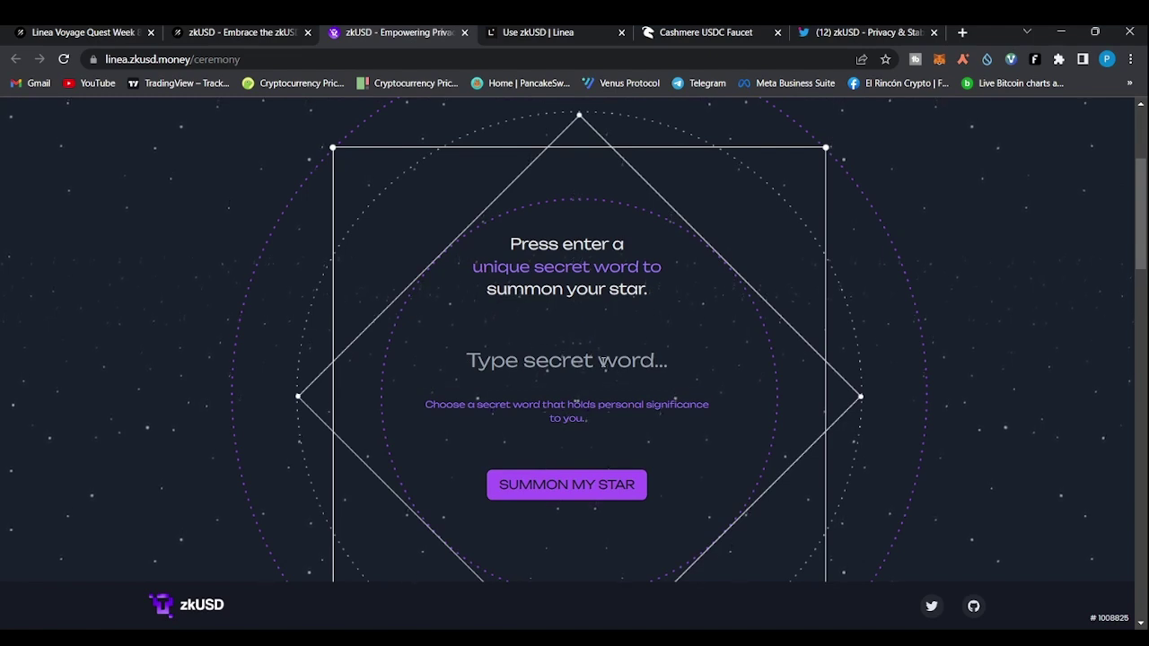
{"action": "left_click", "coordinate": [567, 361]}
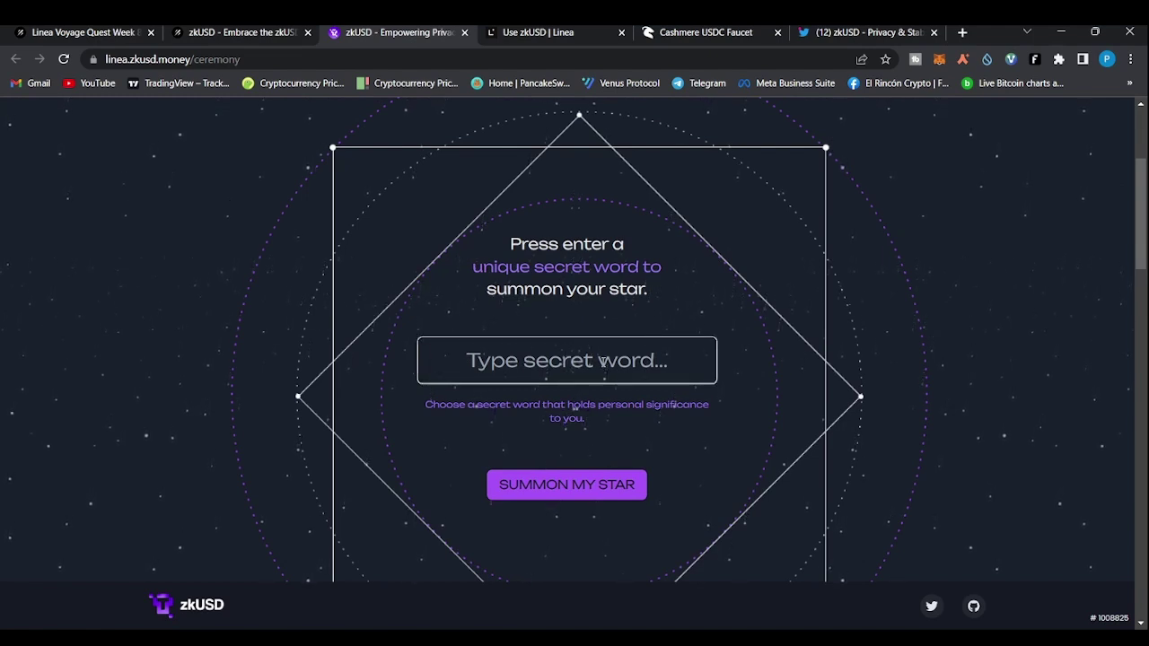
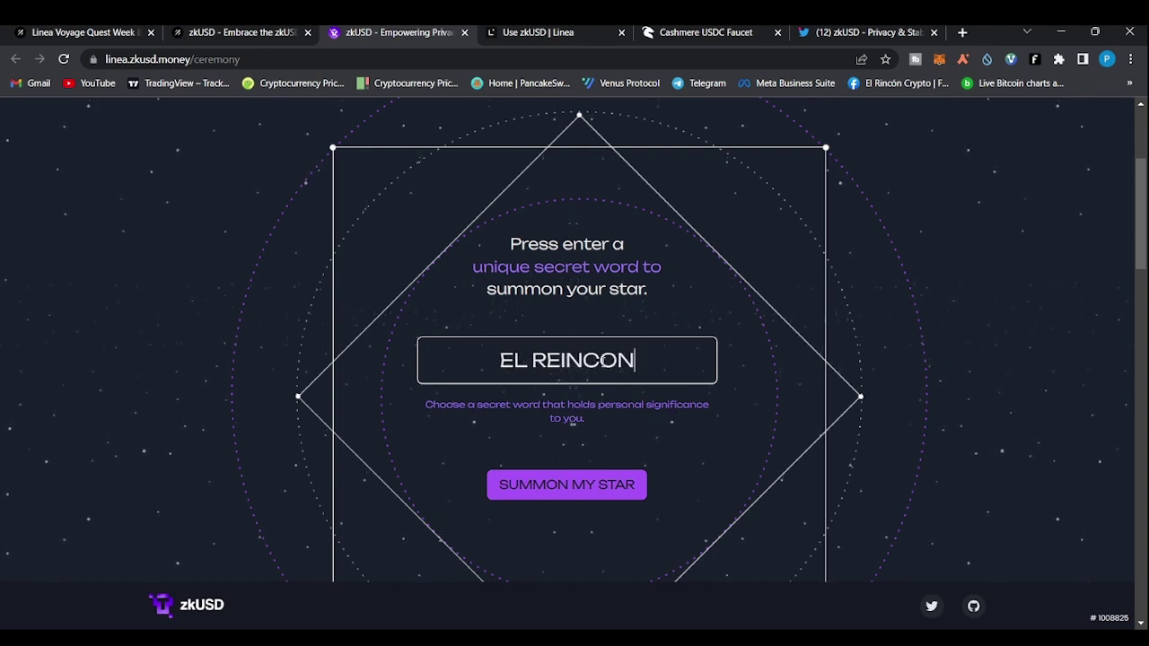
{"action": "key", "text": "BackSpace"}
{"action": "key", "text": "BackSpace"}
{"action": "key", "text": "BackSpace"}
{"action": "key", "text": "BackSpace"}
{"action": "key", "text": "BackSpace"}
{"action": "key", "text": "BackSpace"}
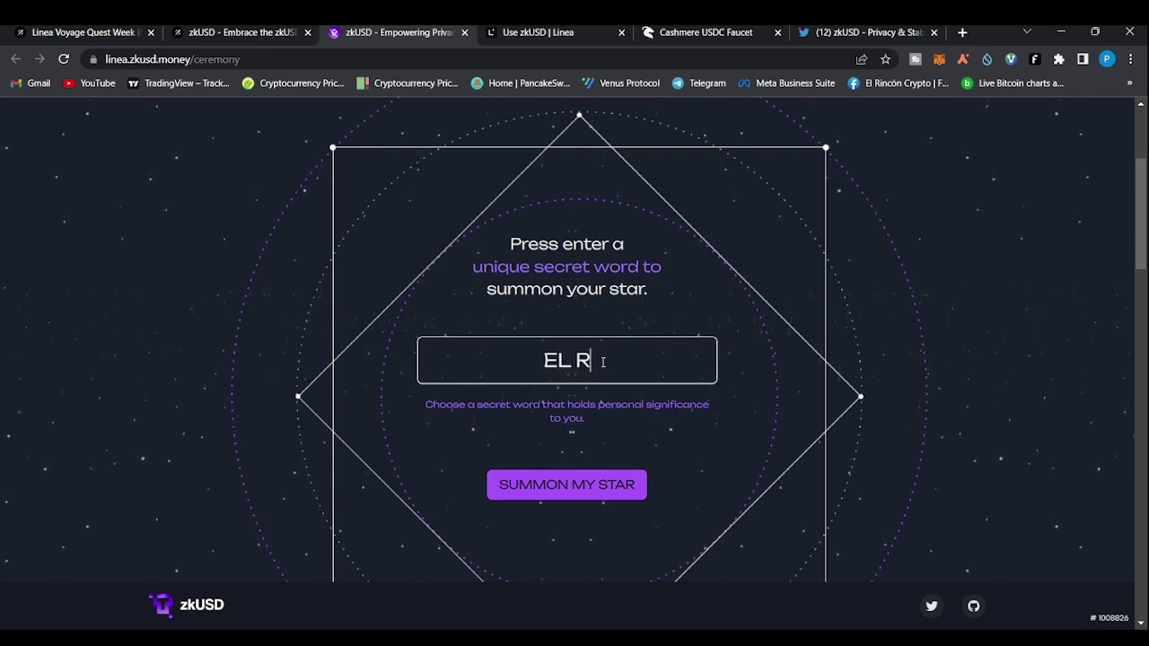
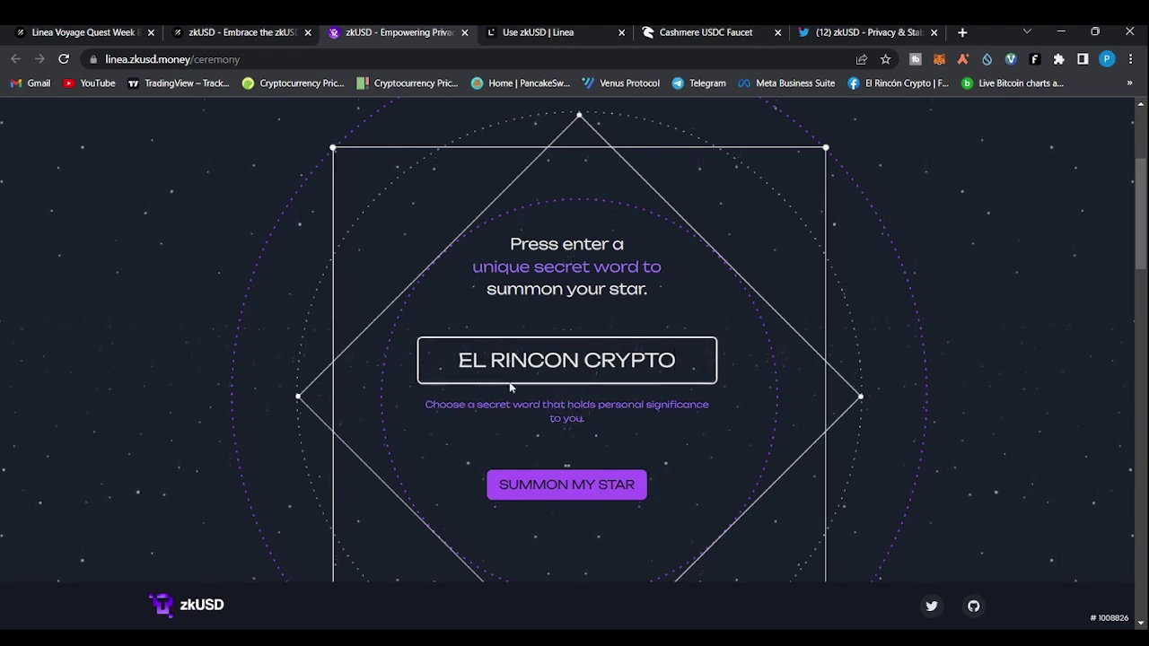
{"action": "left_click", "coordinate": [554, 497]}
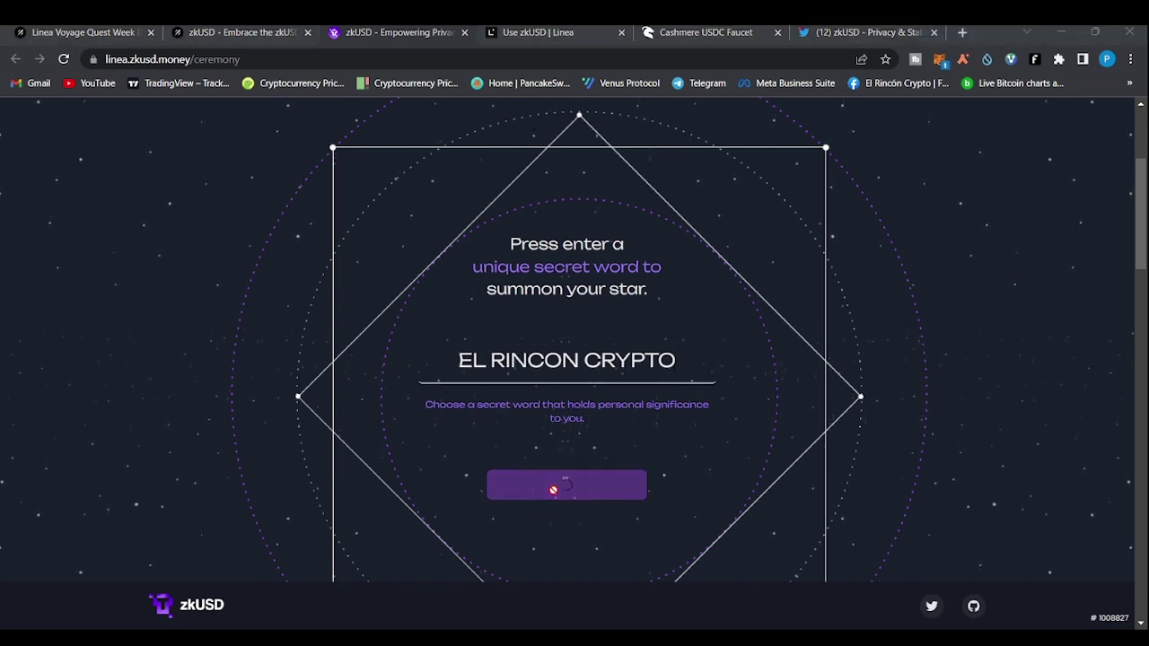